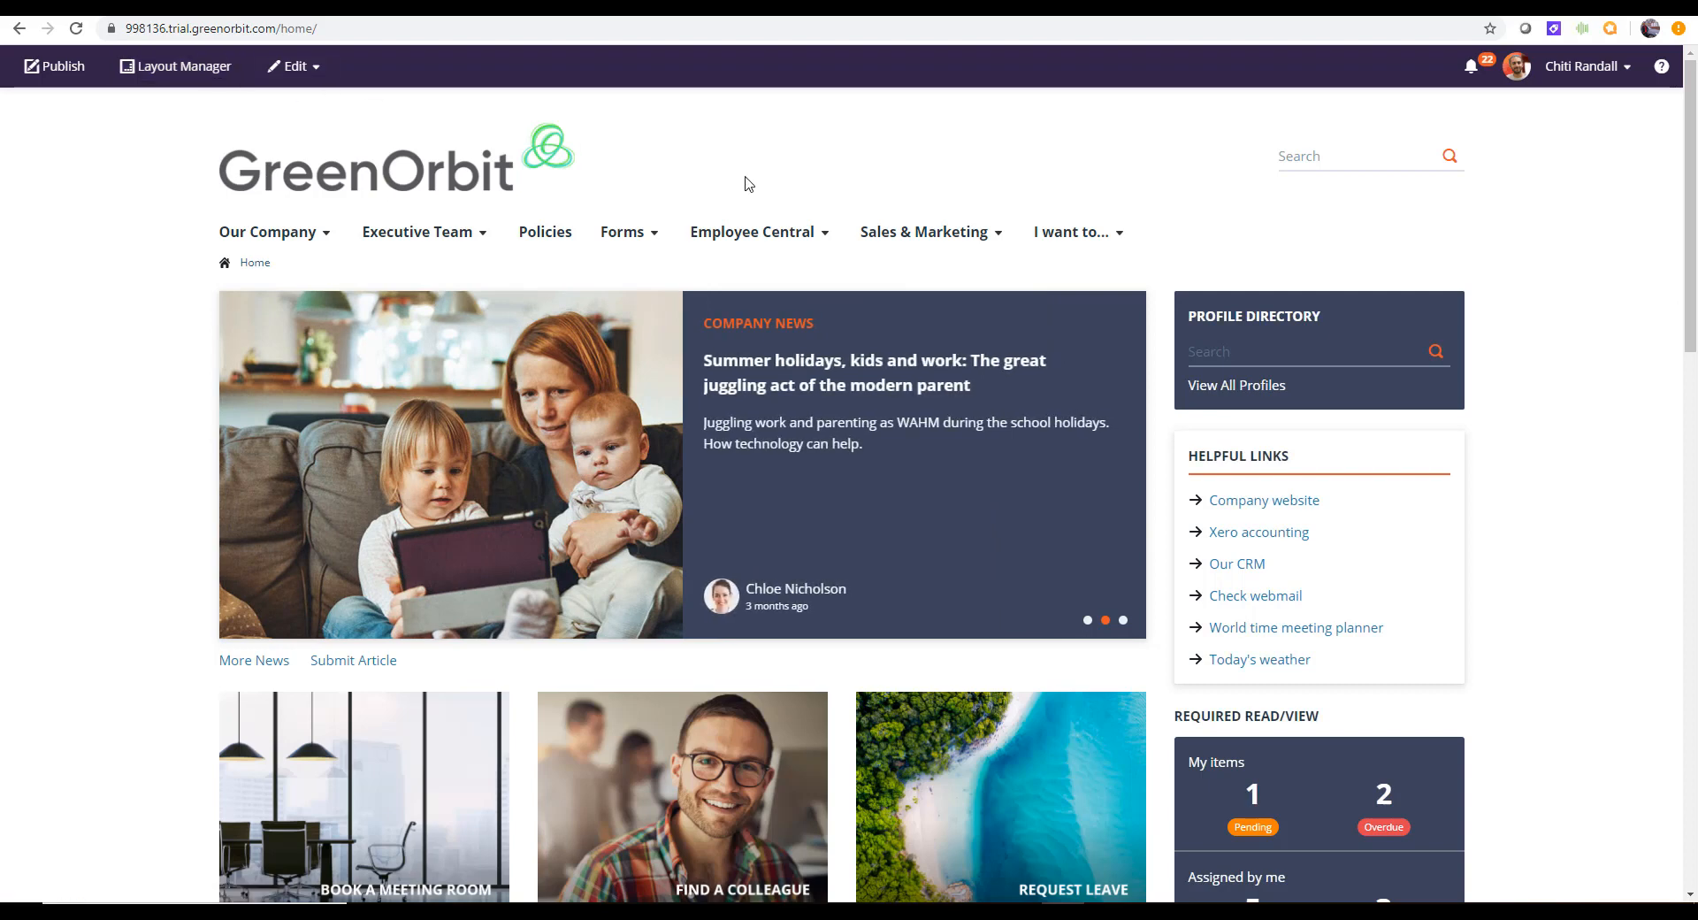
# Resize the browser window to tablet width and examine the home page's collapsed navigation menu, including the Our Company submenu
pyautogui.click(1639, 10)
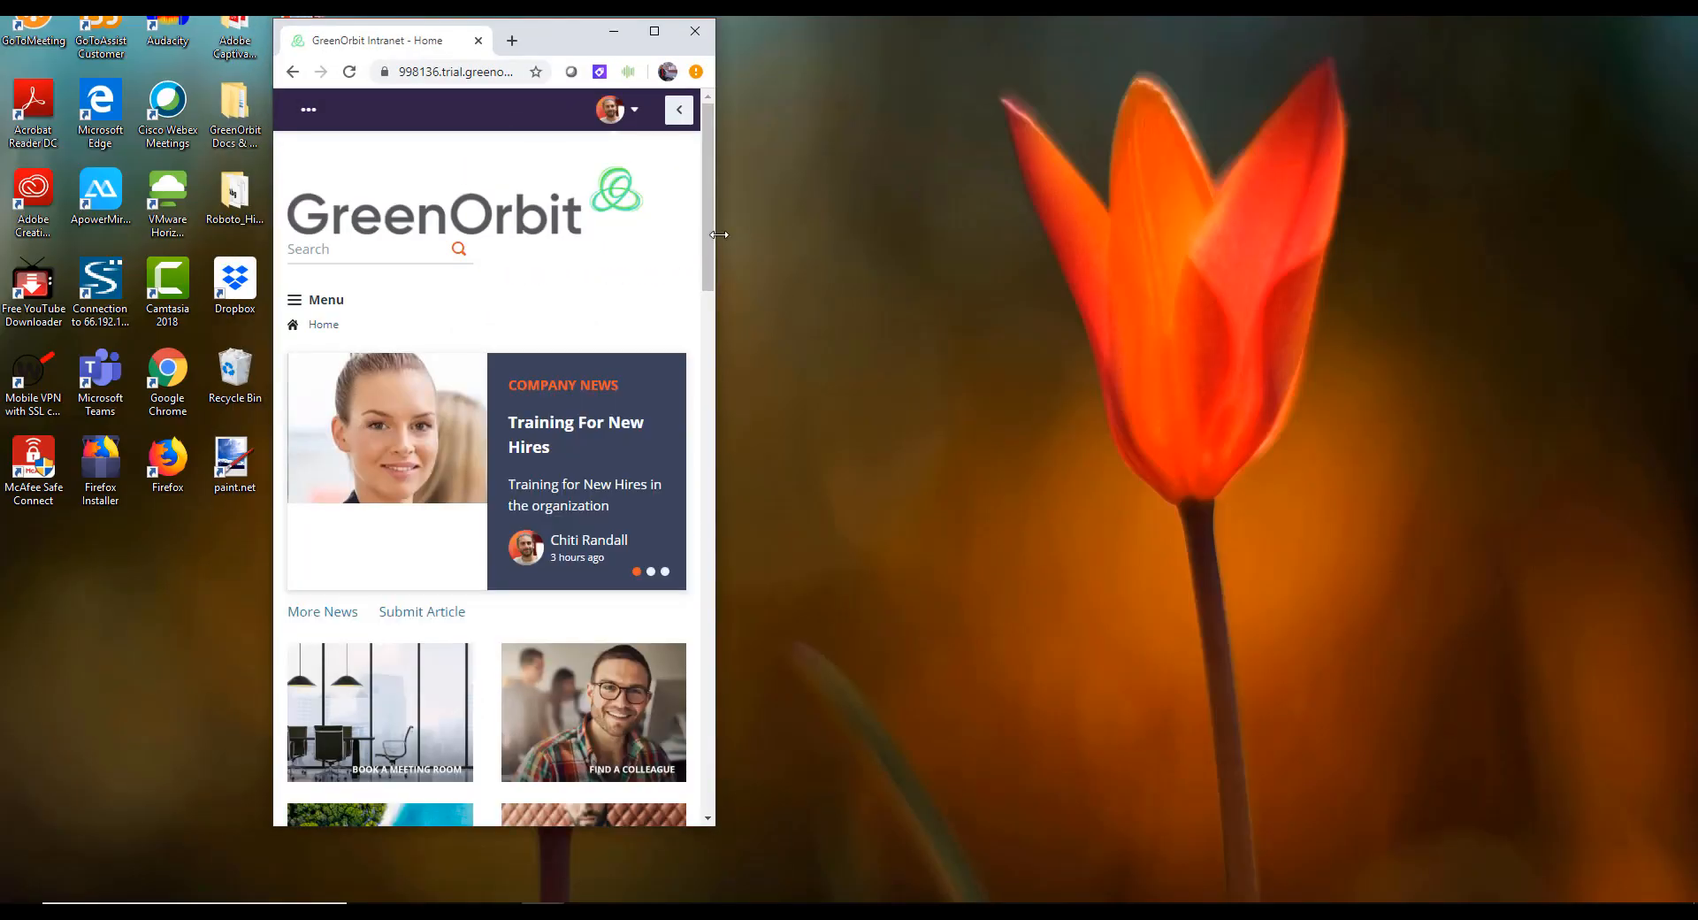
pyautogui.moveTo(719, 234); pyautogui.dragTo(955, 252)
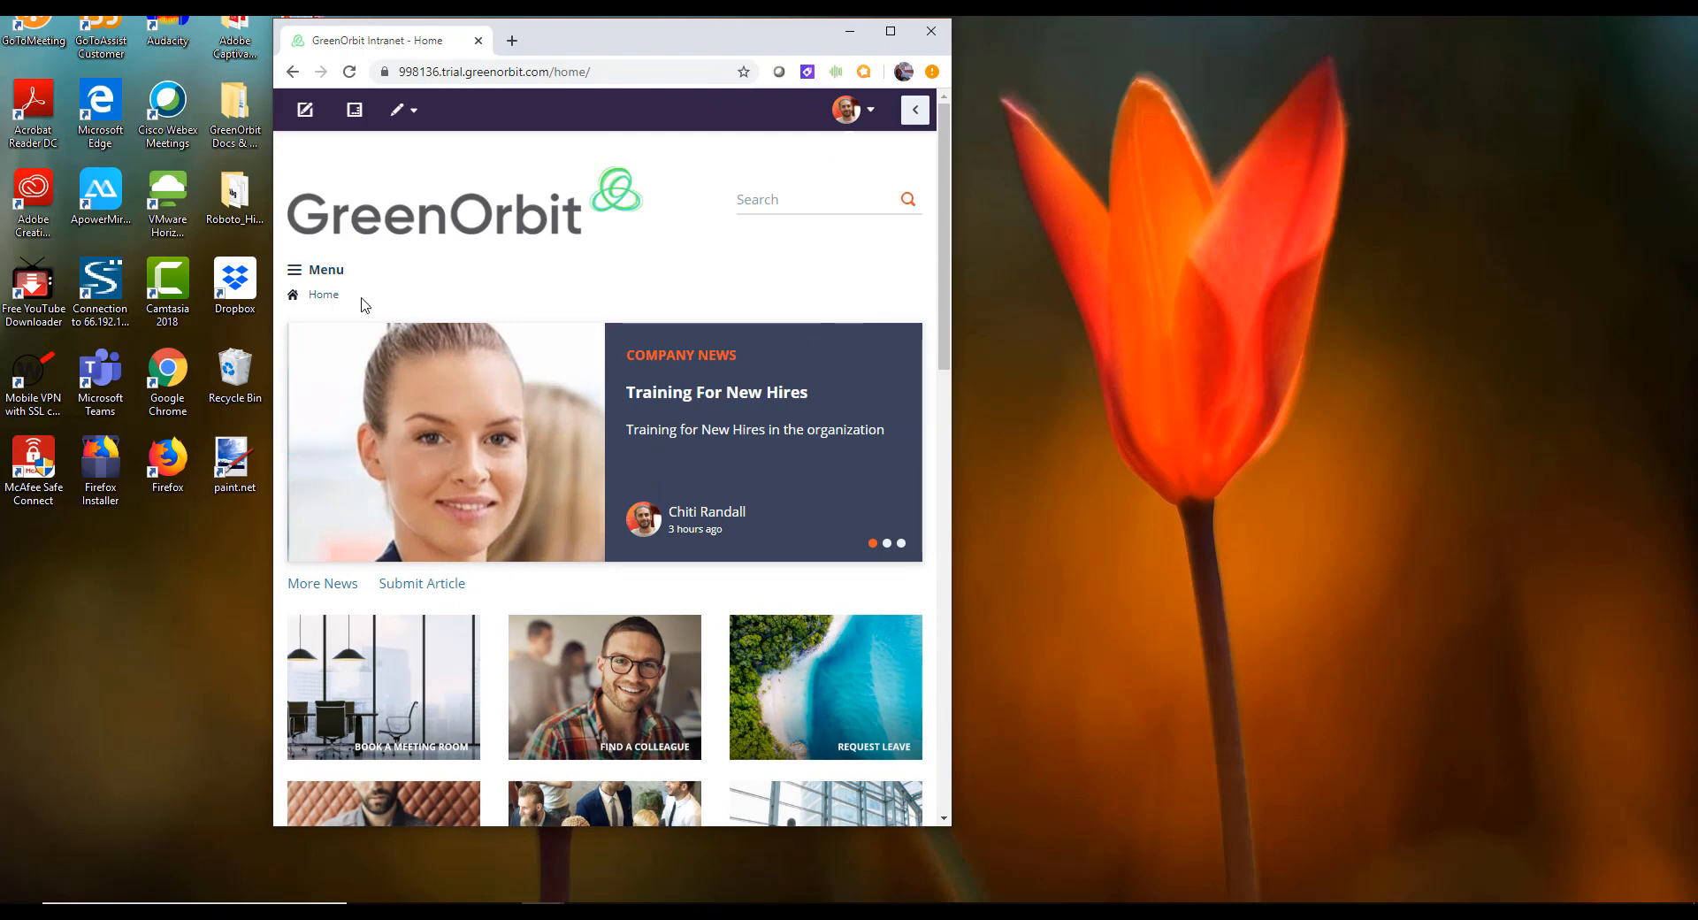
pyautogui.click(313, 280)
pyautogui.moveTo(313, 285)
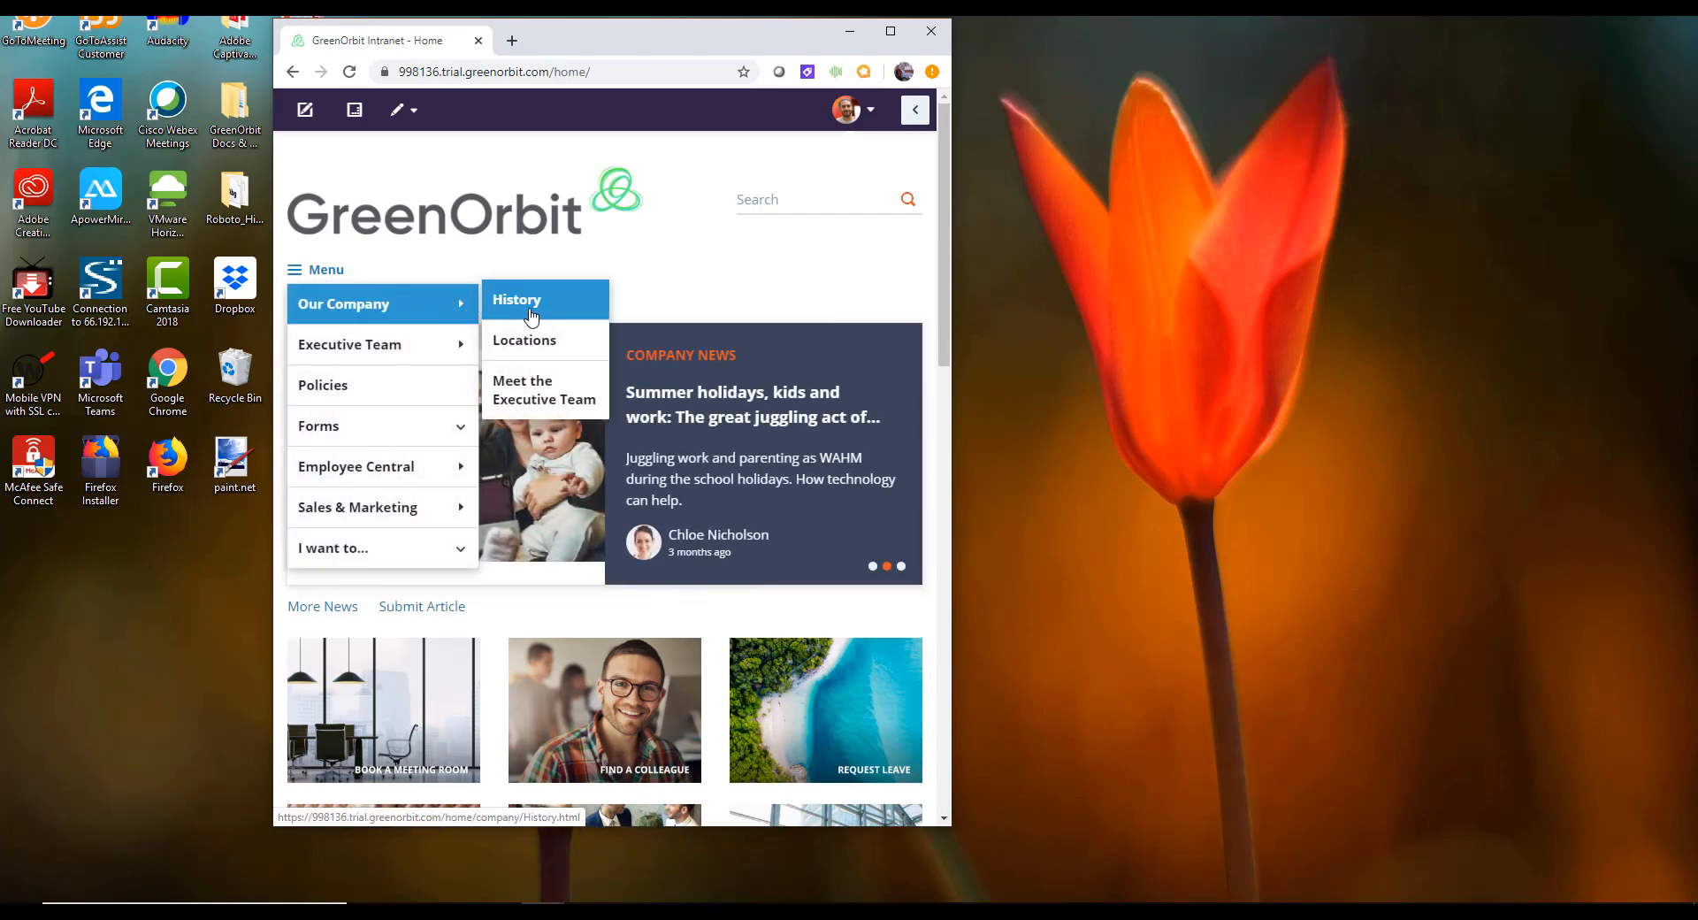
pyautogui.click(678, 276)
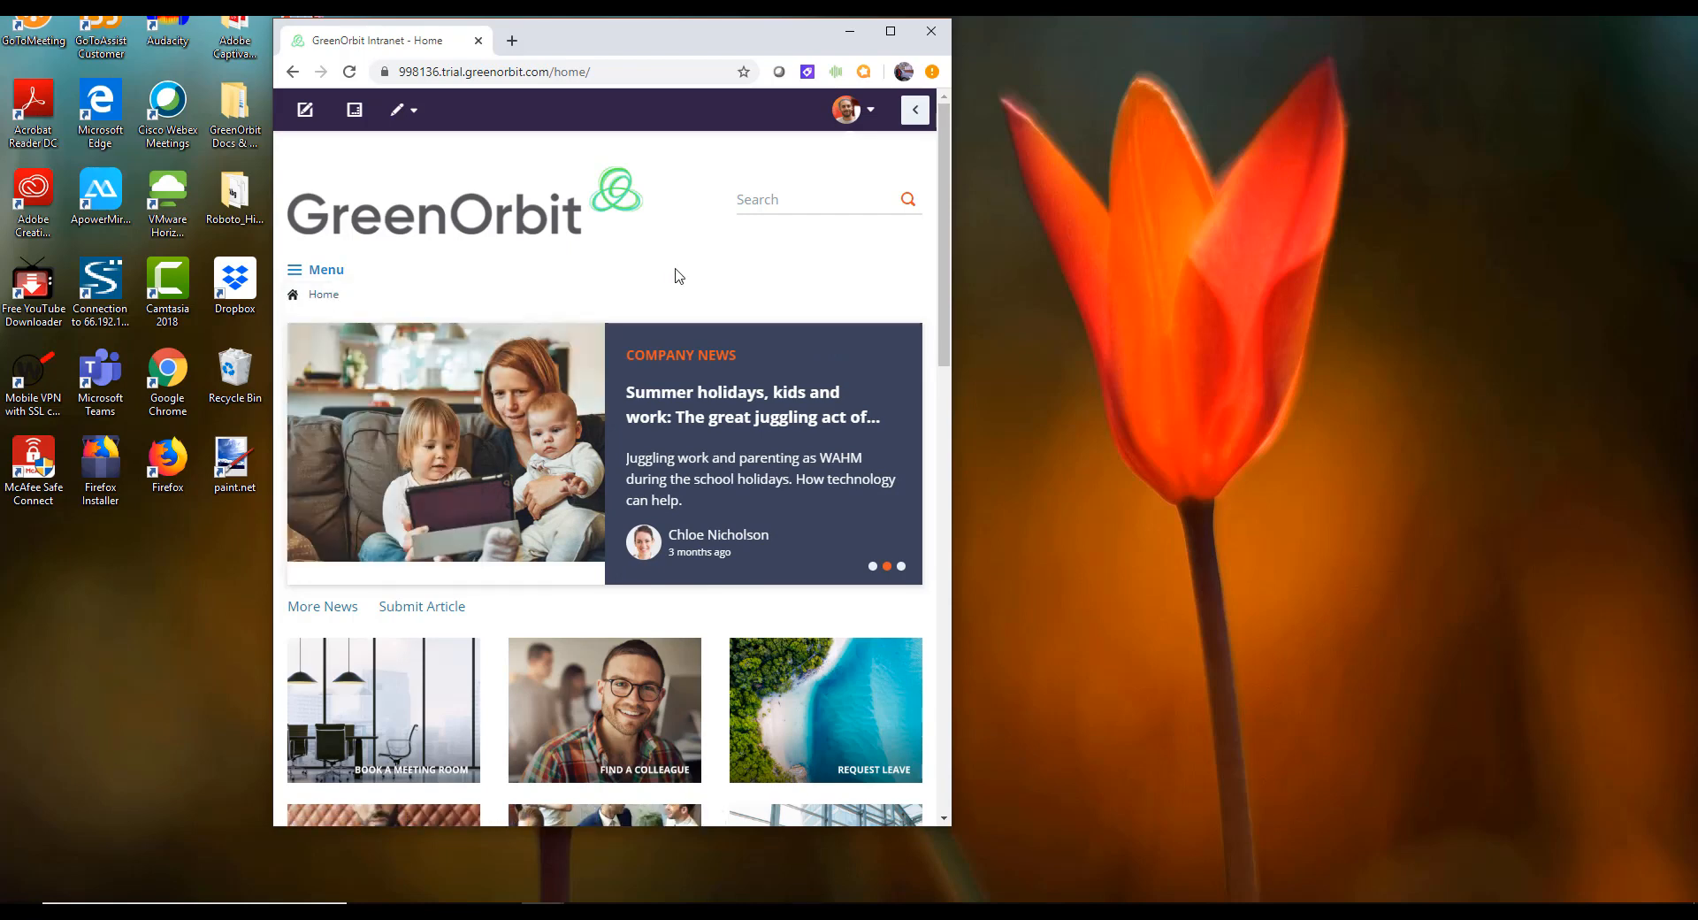
# Open the home page's collapsed side panel at tablet width, look through its widgets down to the channels feed, and close it
pyautogui.click(916, 112)
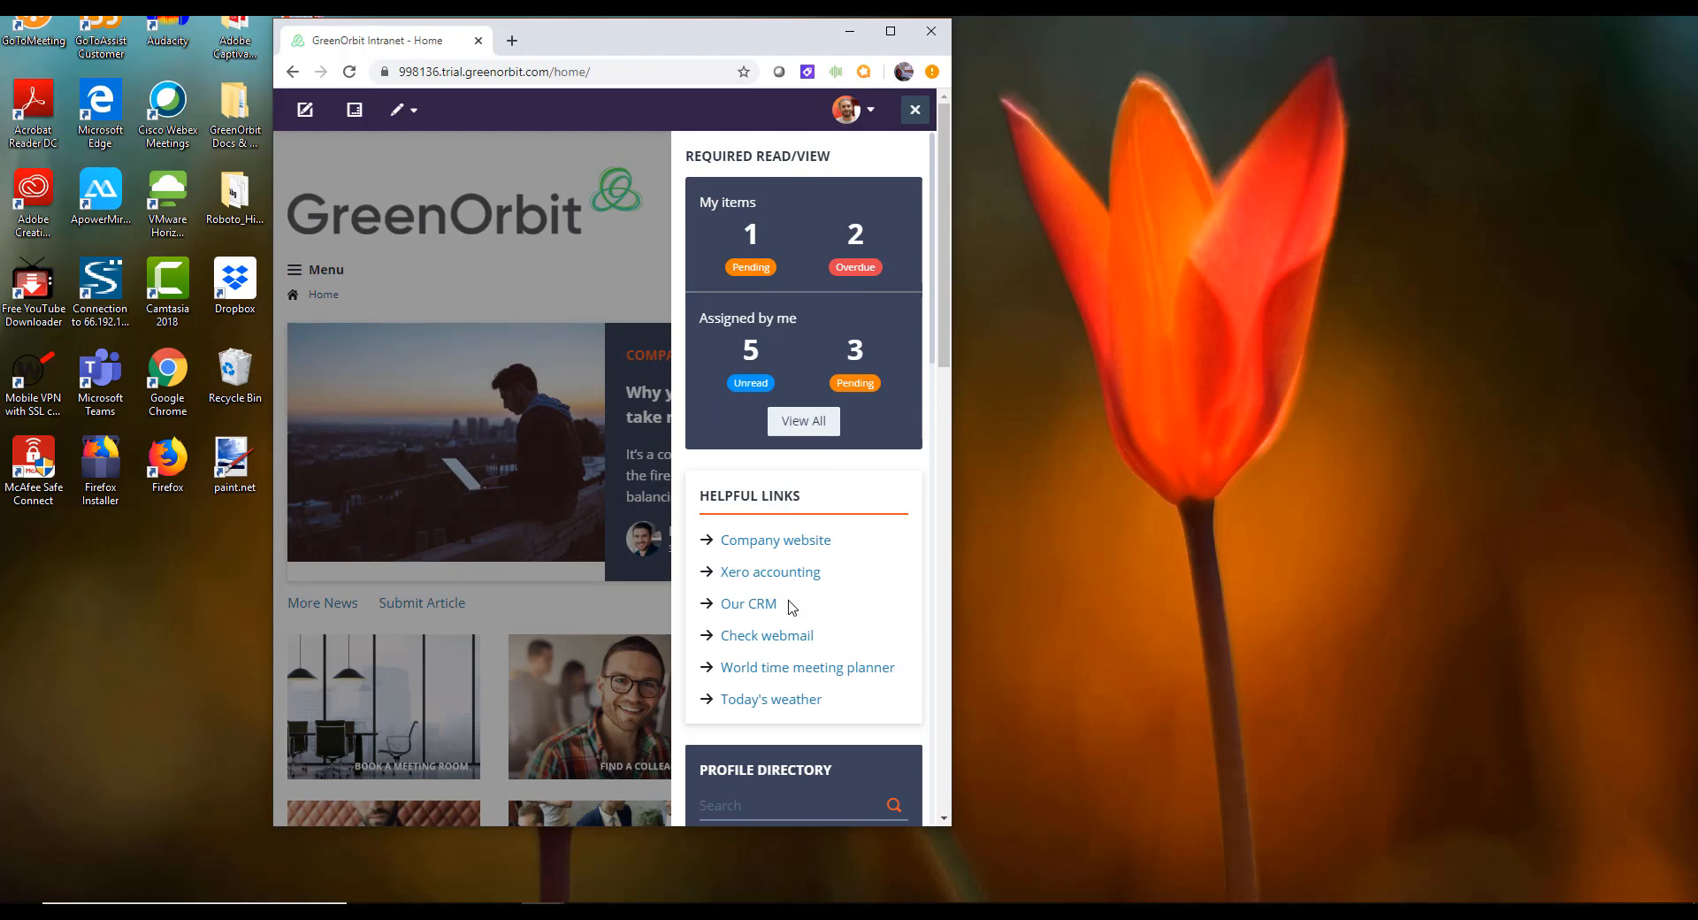
pyautogui.scroll(-5, 790, 606)
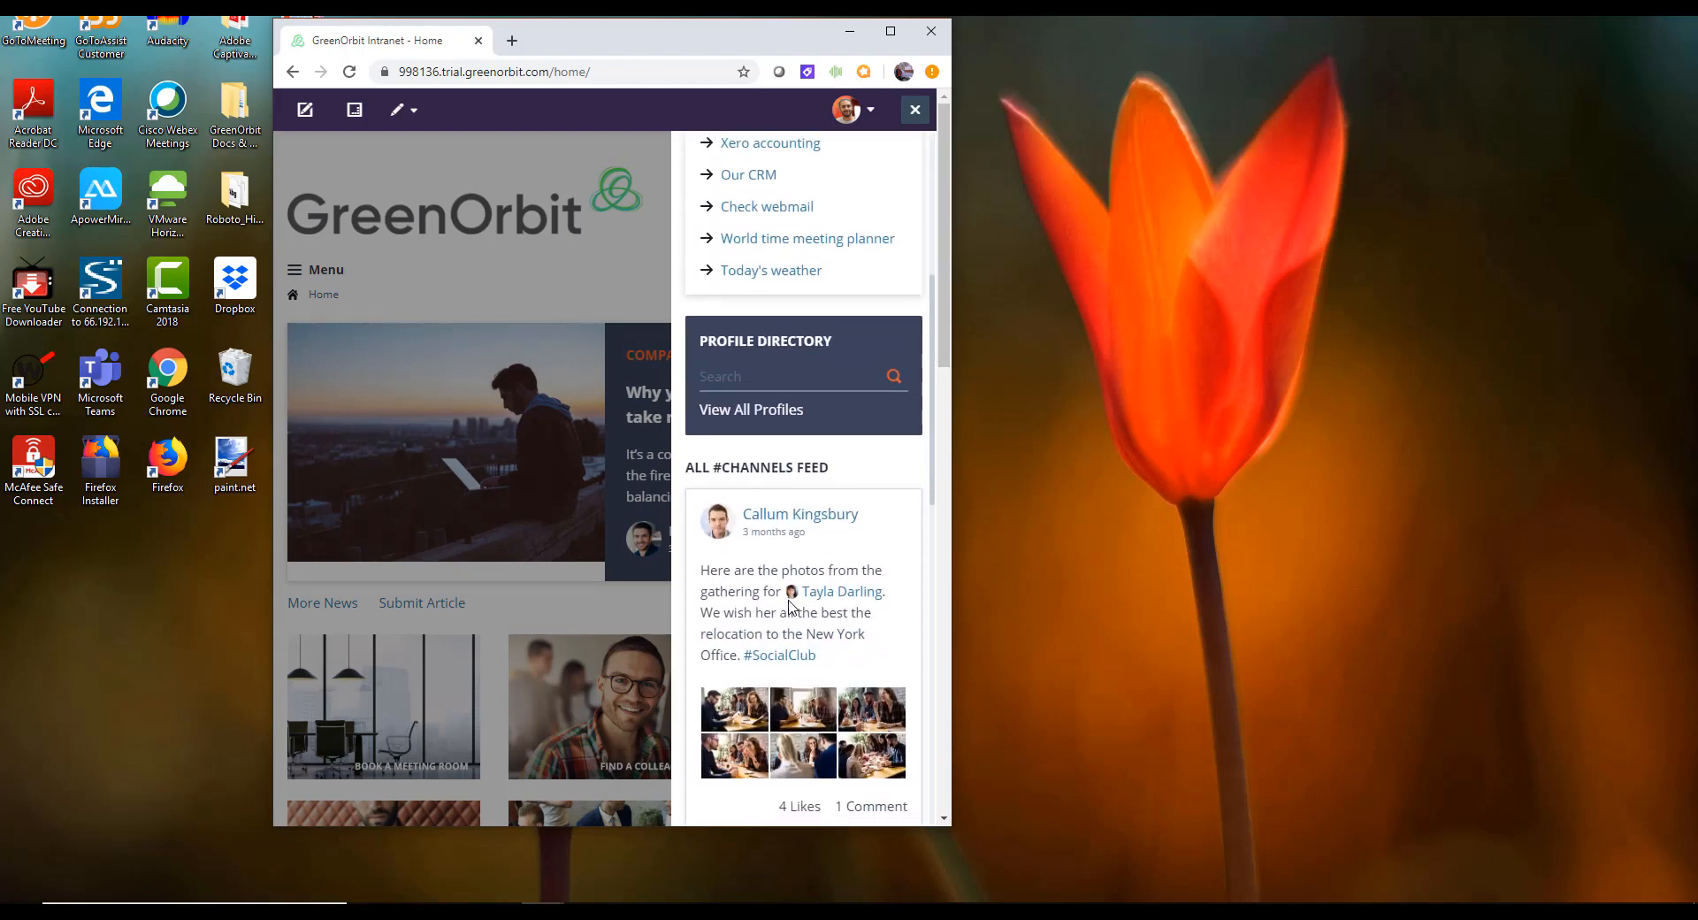
pyautogui.scroll(-5, 790, 605)
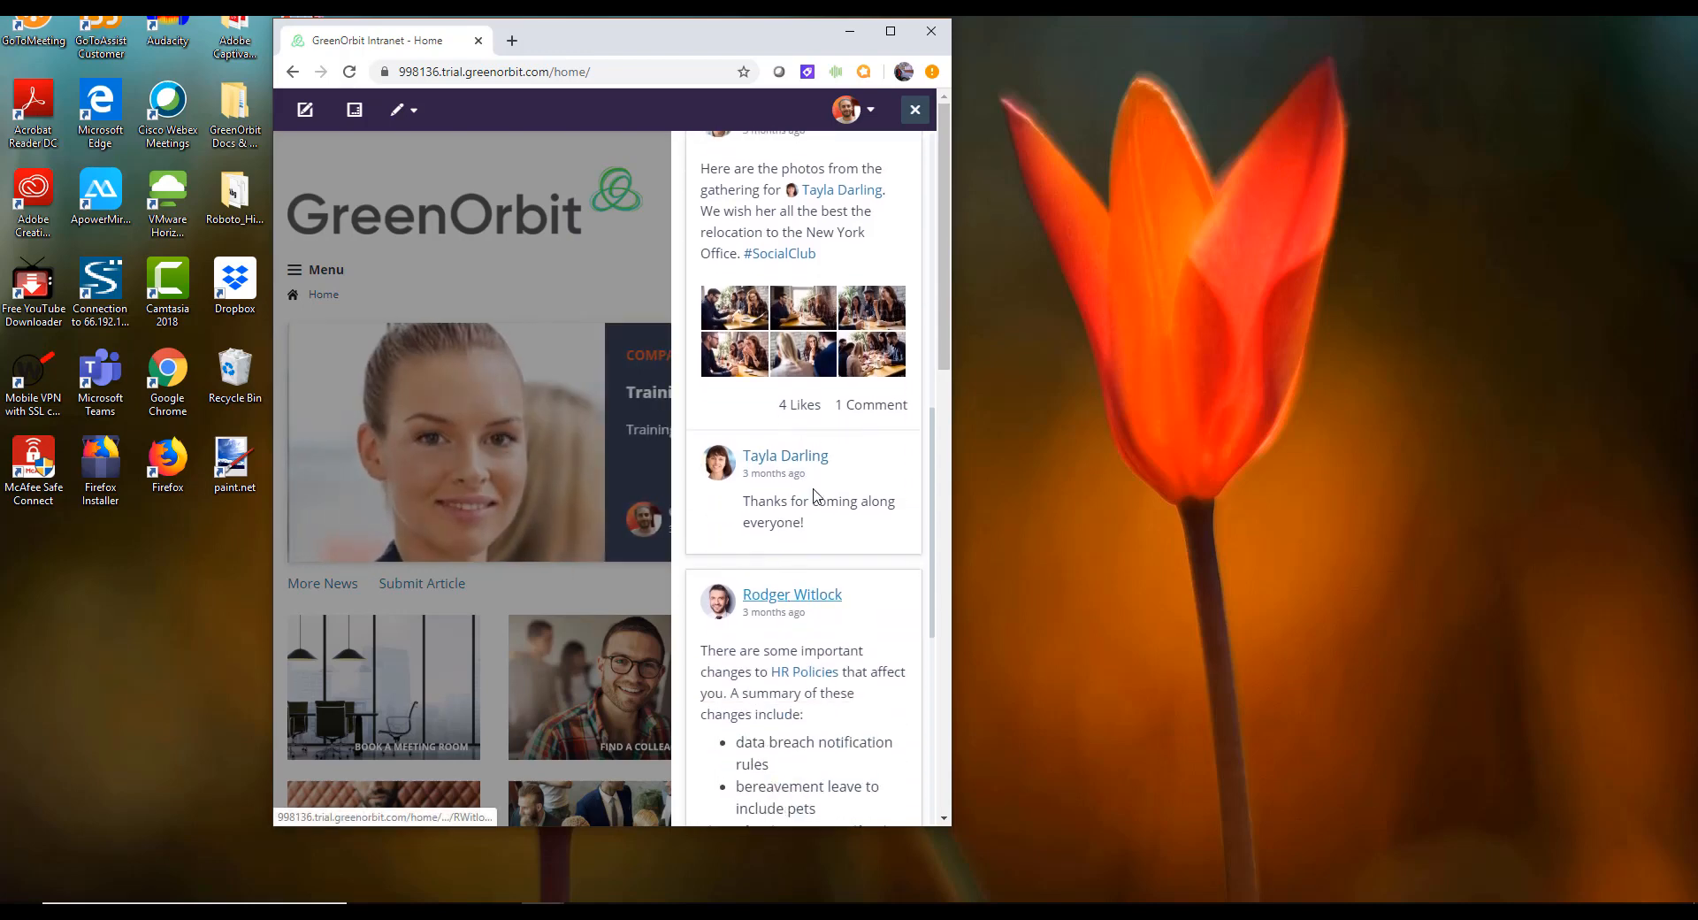
pyautogui.click(916, 112)
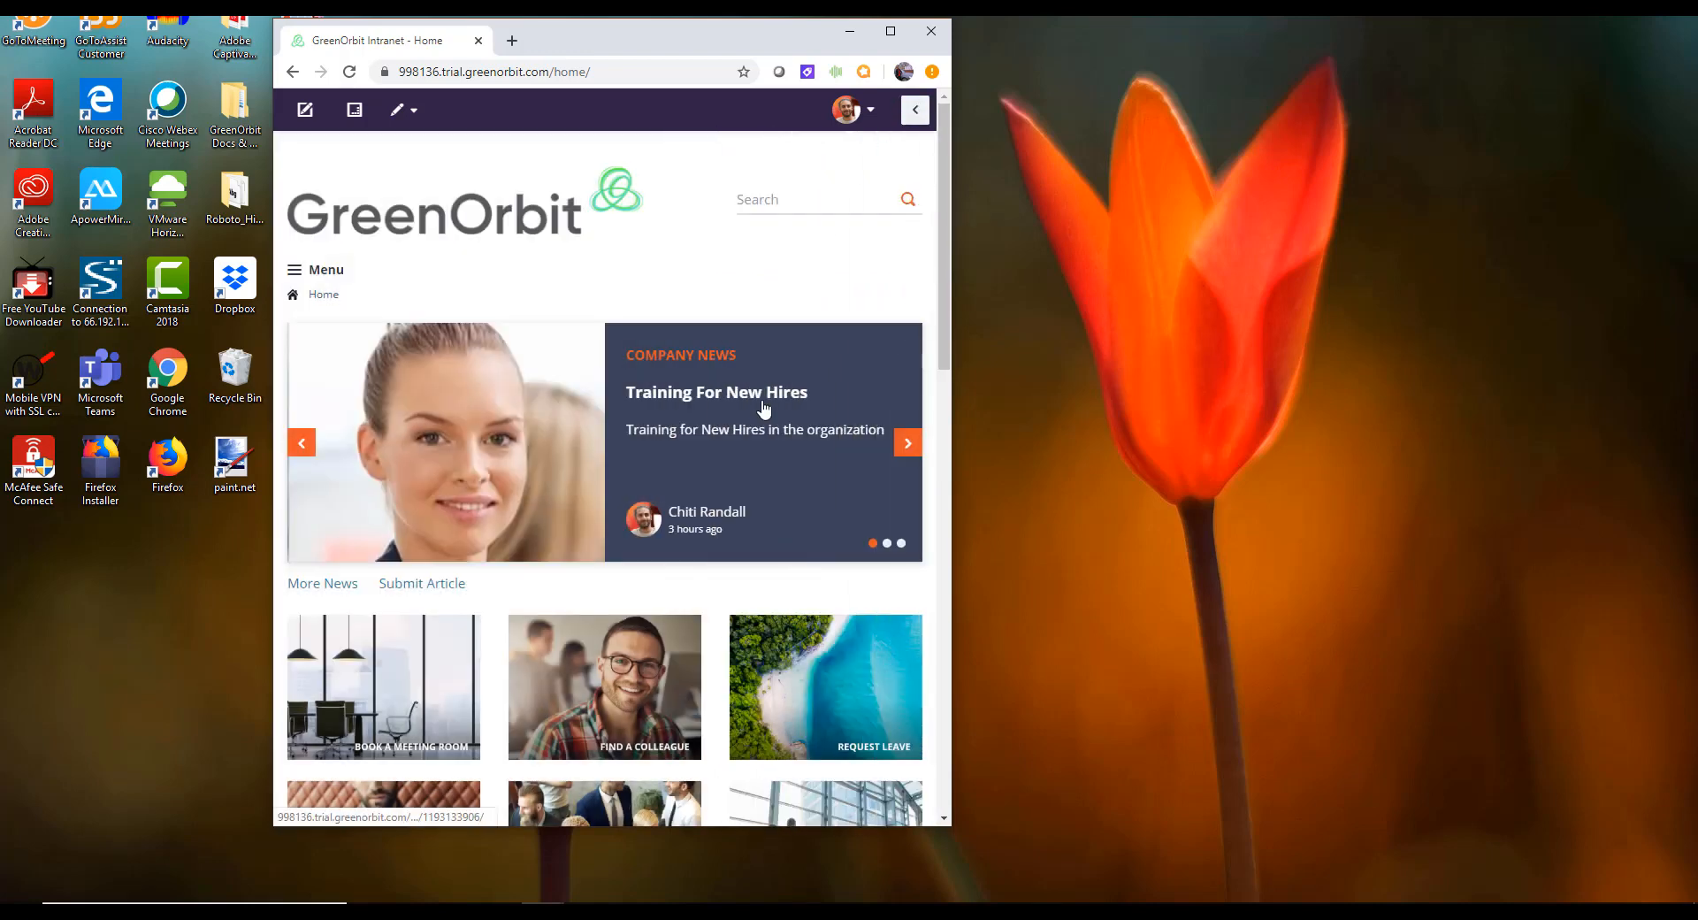
# Examine how the home page's image tiles, What's On calendar and Business News are arranged at tablet width
pyautogui.scroll(-2, 765, 407)
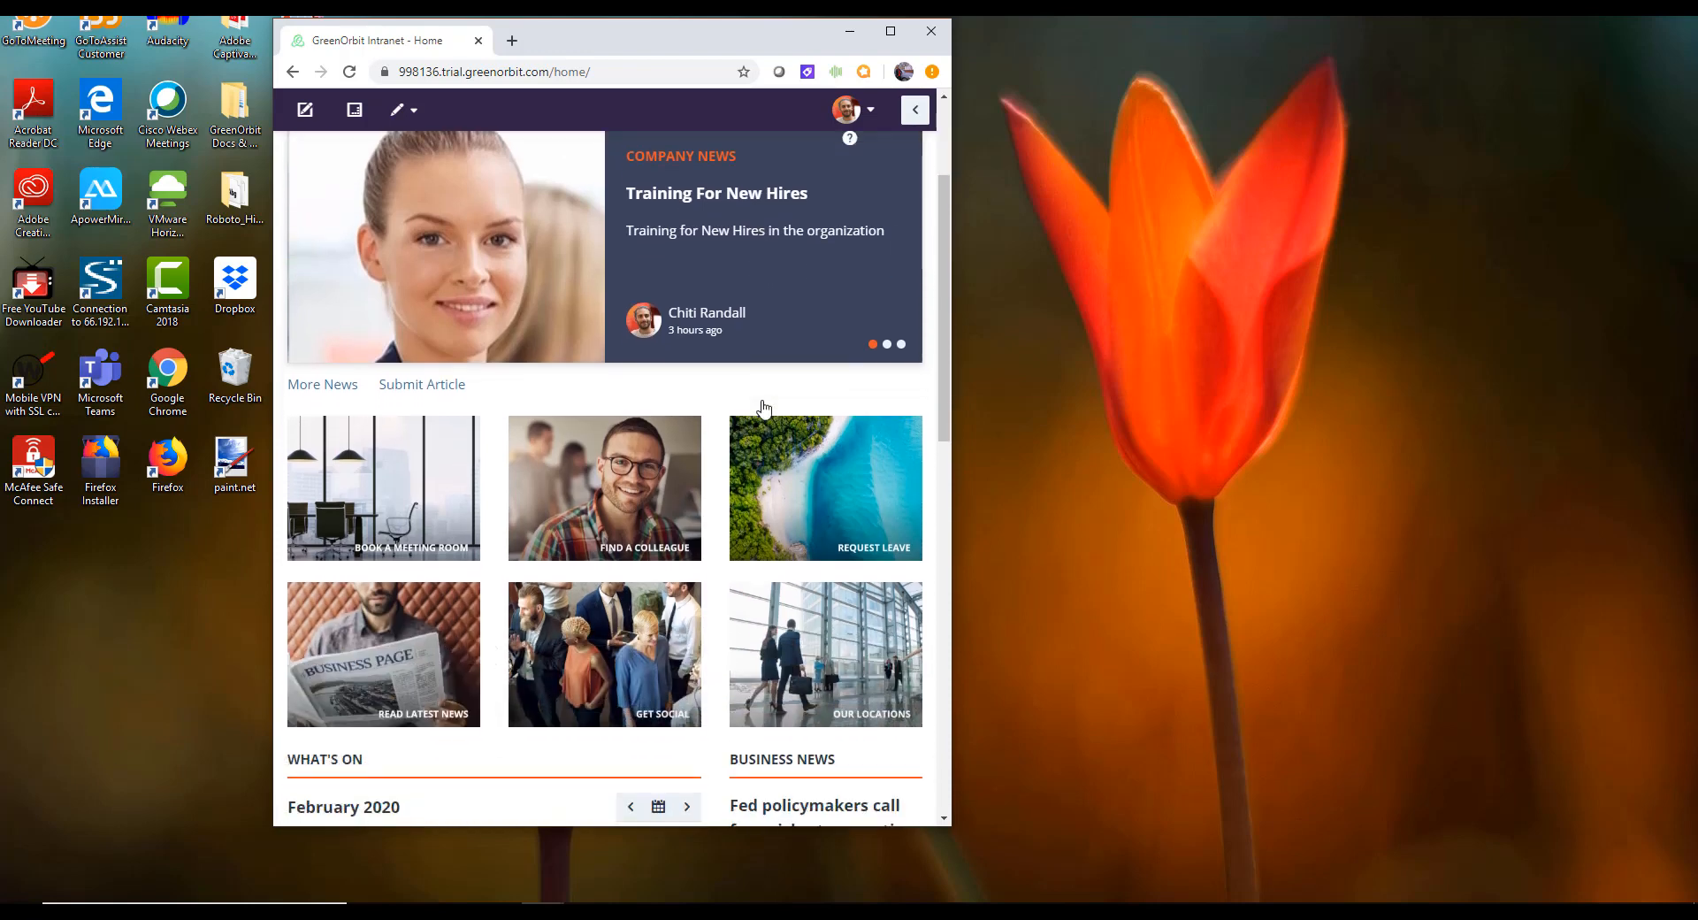
pyautogui.scroll(-1, 765, 408)
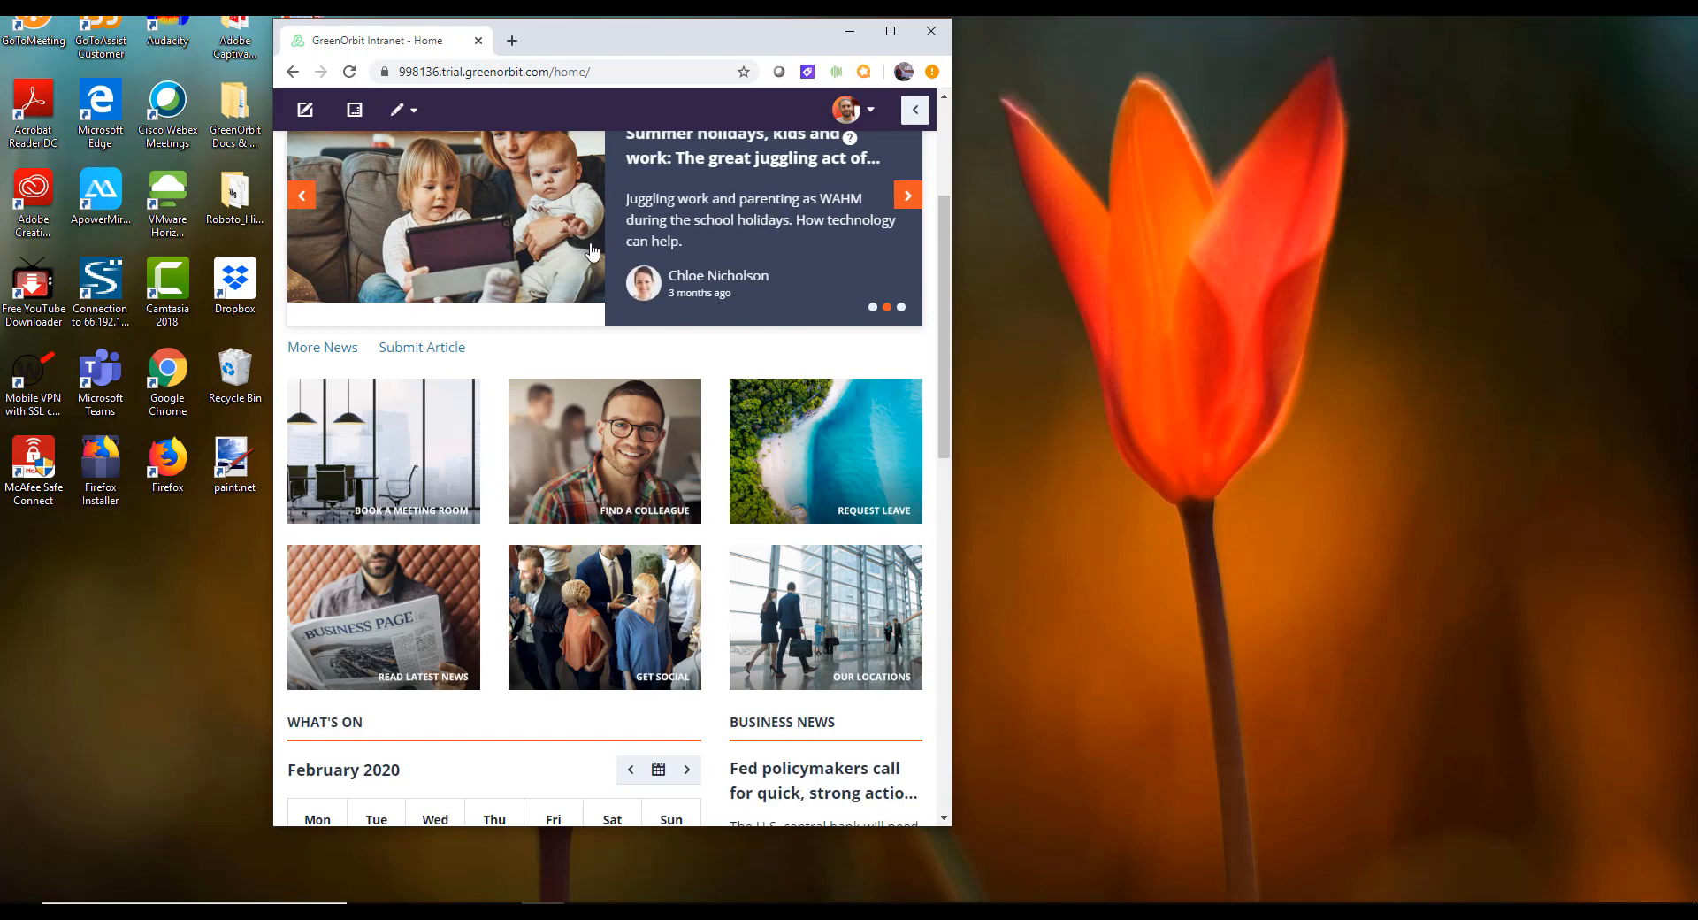
pyautogui.scroll(-1, 549, 594)
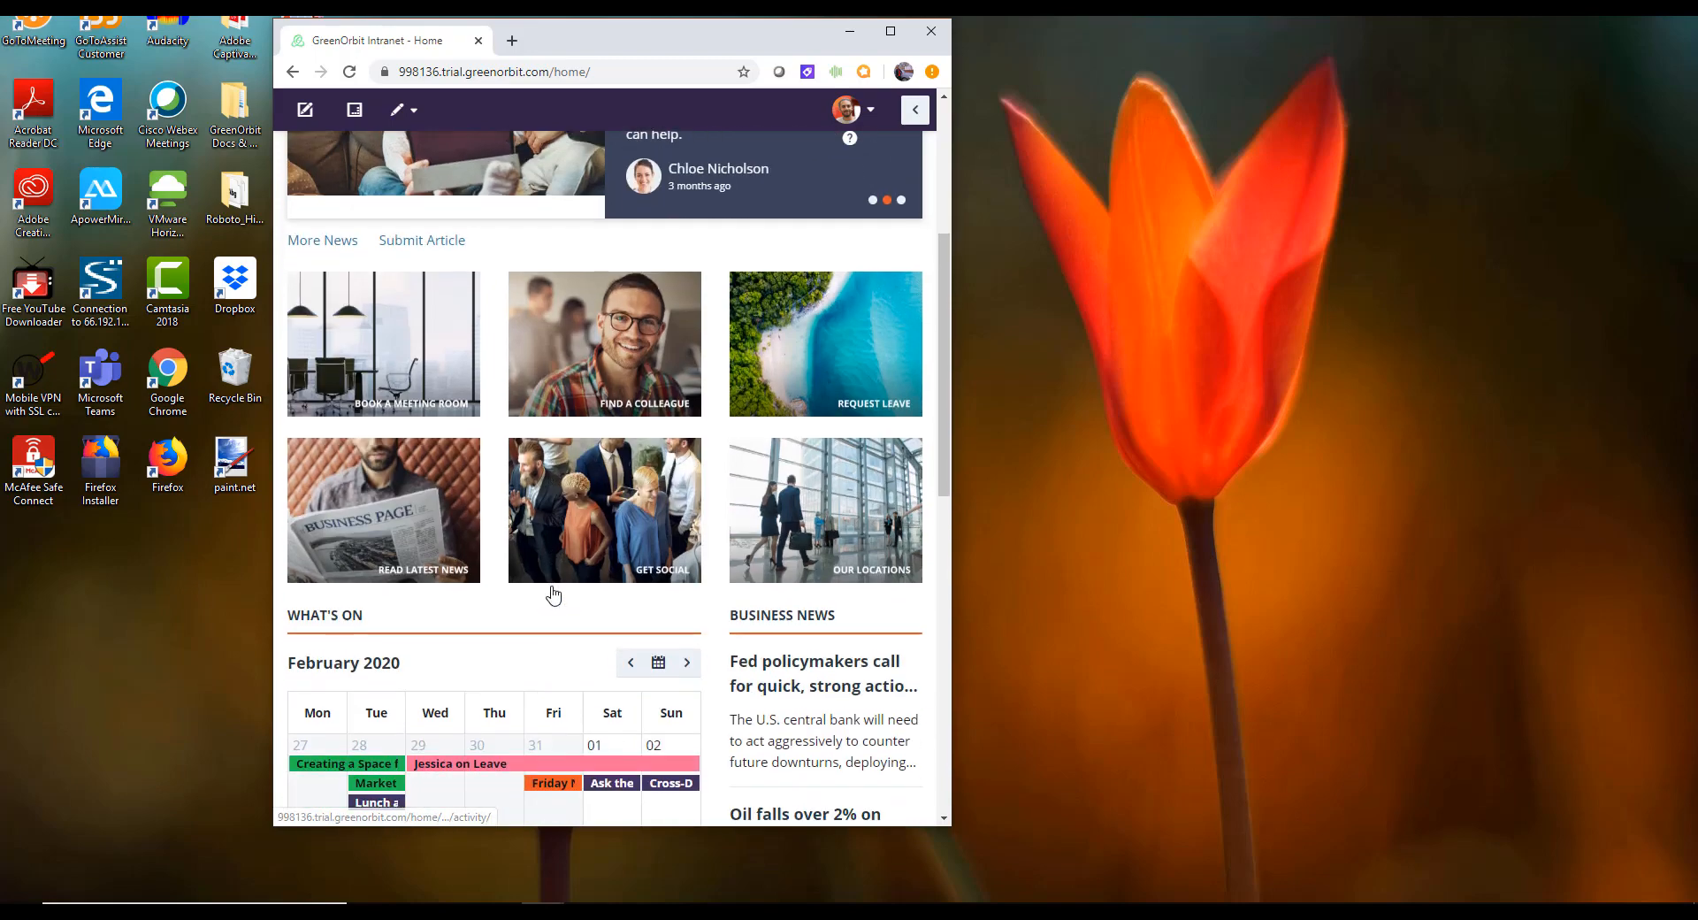
pyautogui.scroll(-5, 723, 472)
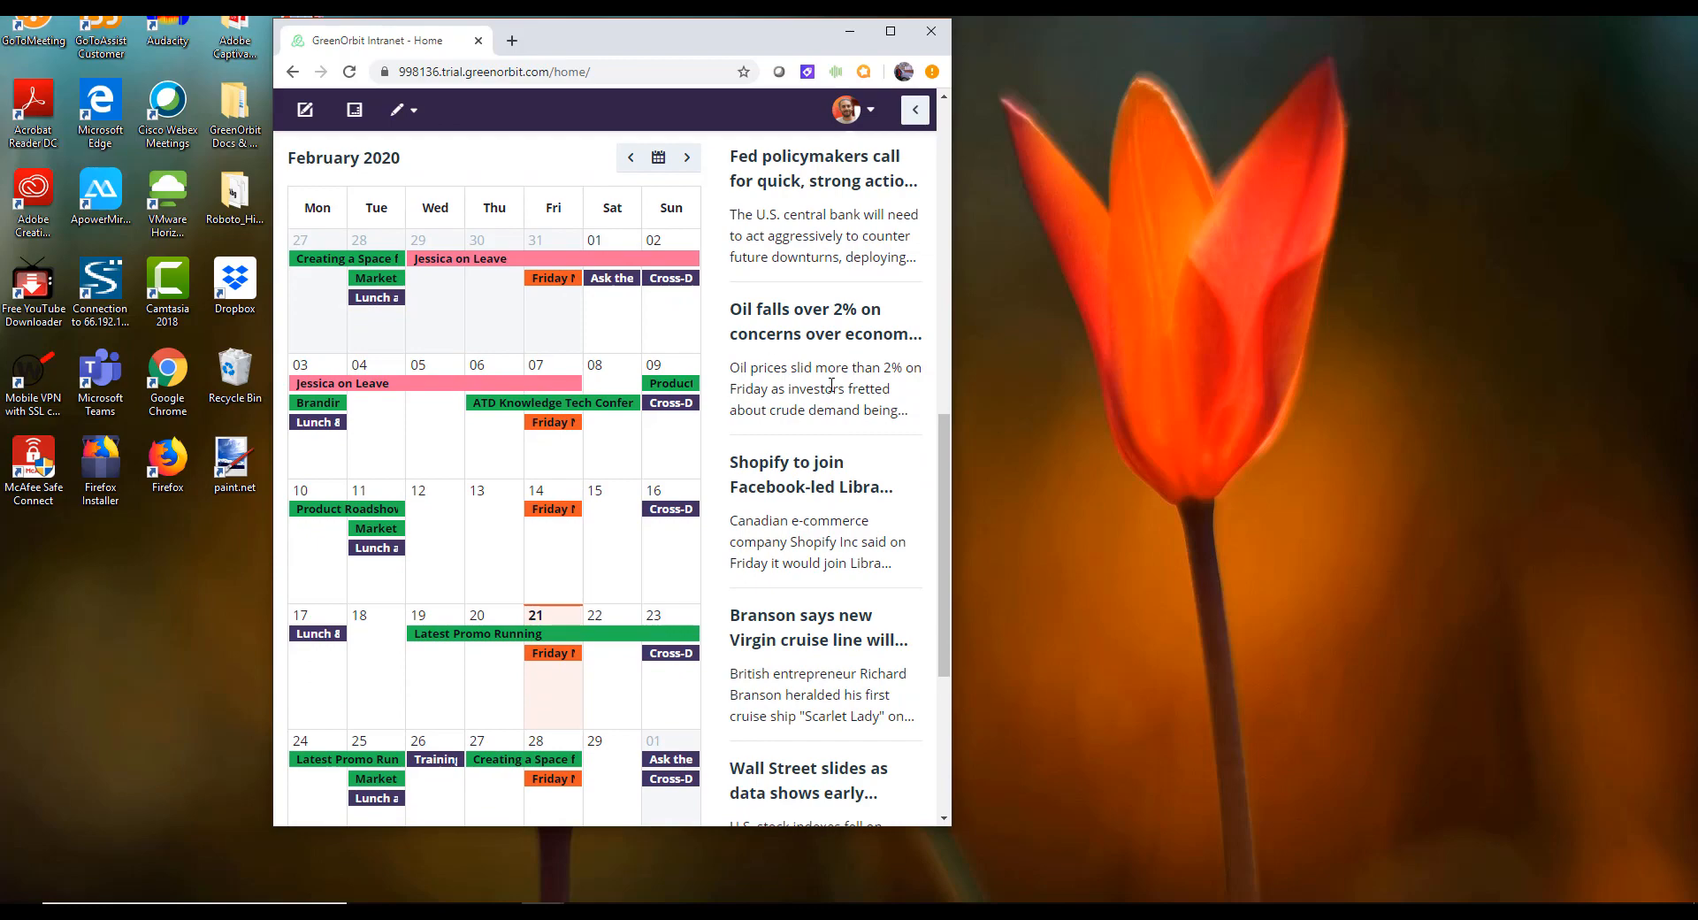
pyautogui.scroll(-3, 832, 385)
pyautogui.scroll(7, 831, 385)
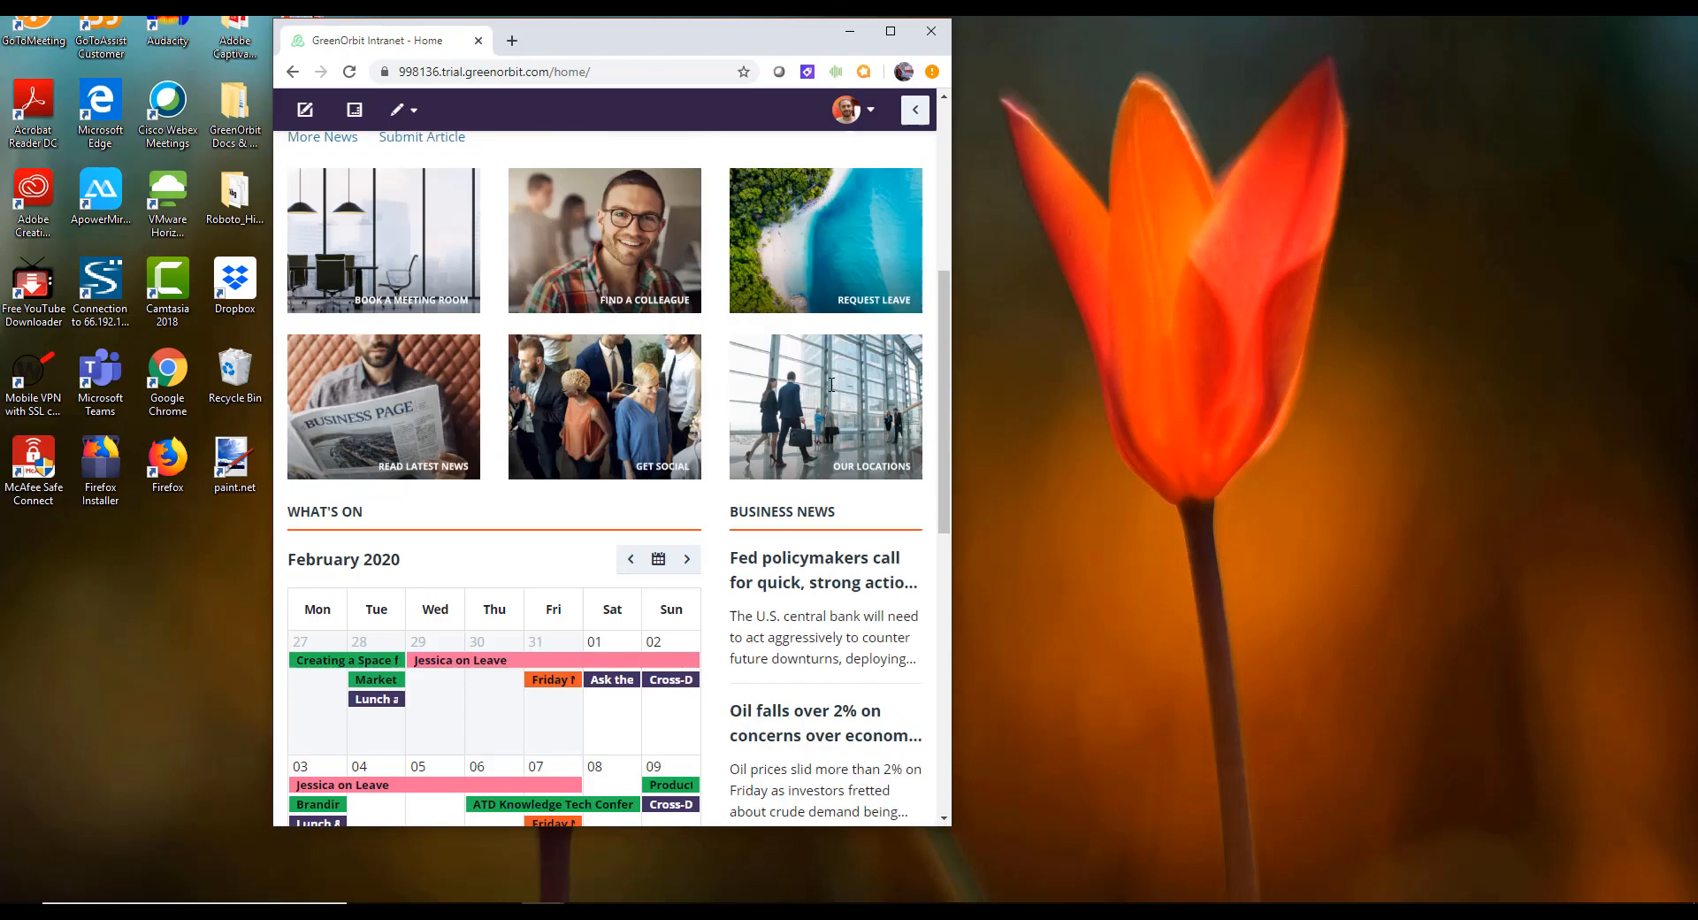
pyautogui.scroll(5, 831, 385)
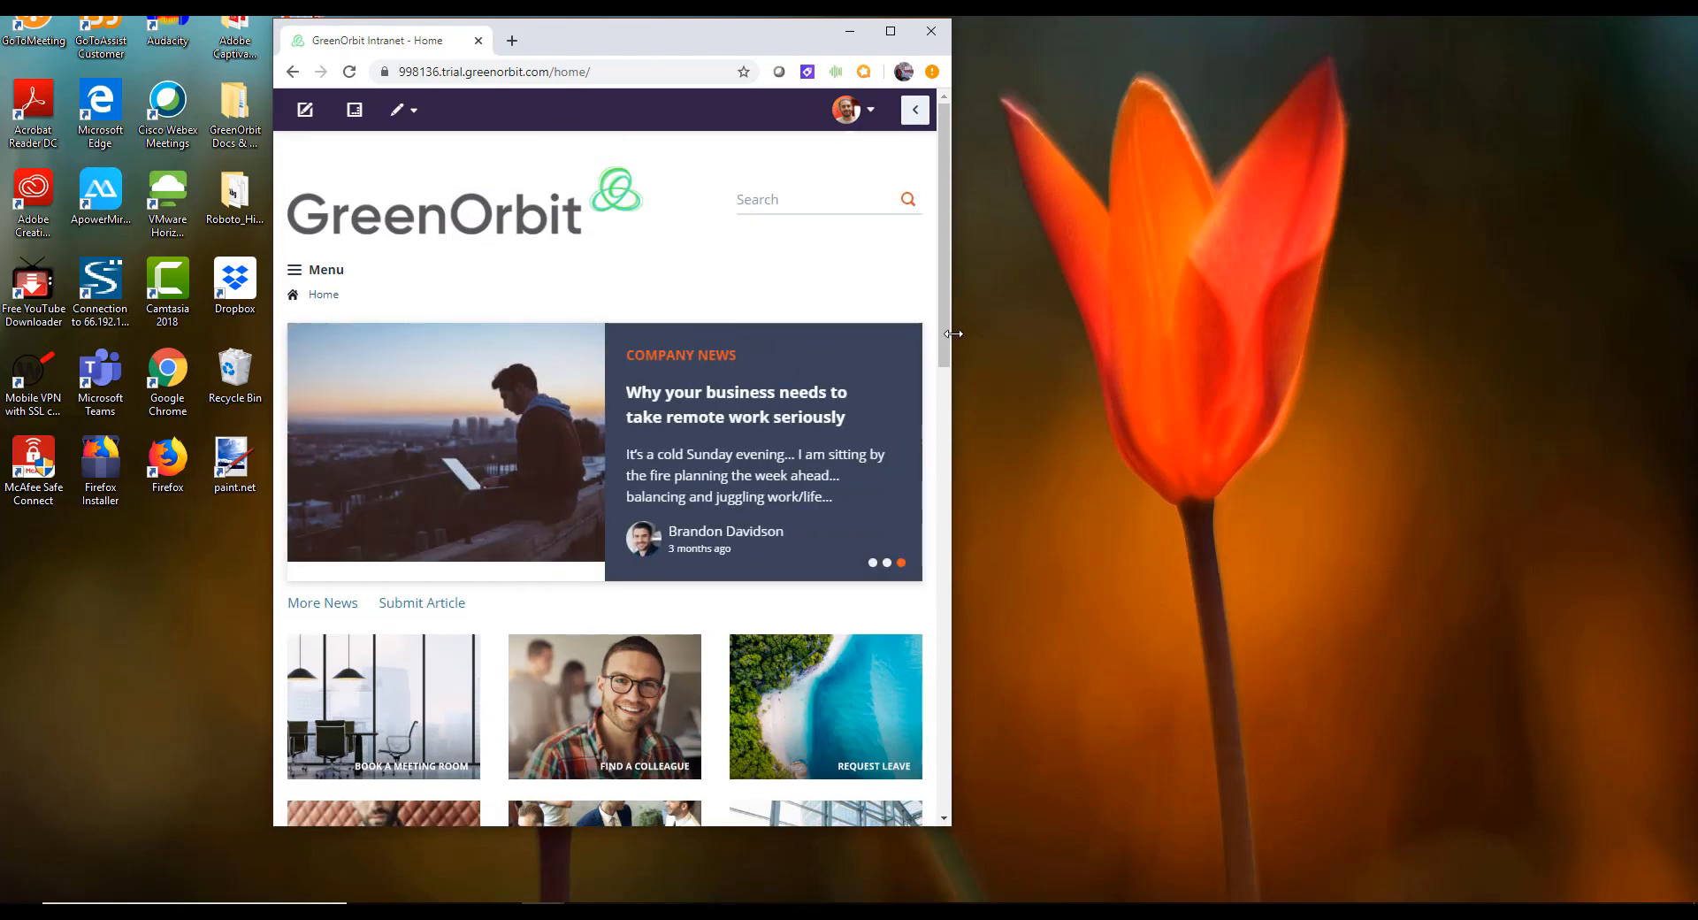
# Narrow the browser window to phone width and check the collapsed navigation menu
pyautogui.moveTo(953, 334); pyautogui.dragTo(569, 368)
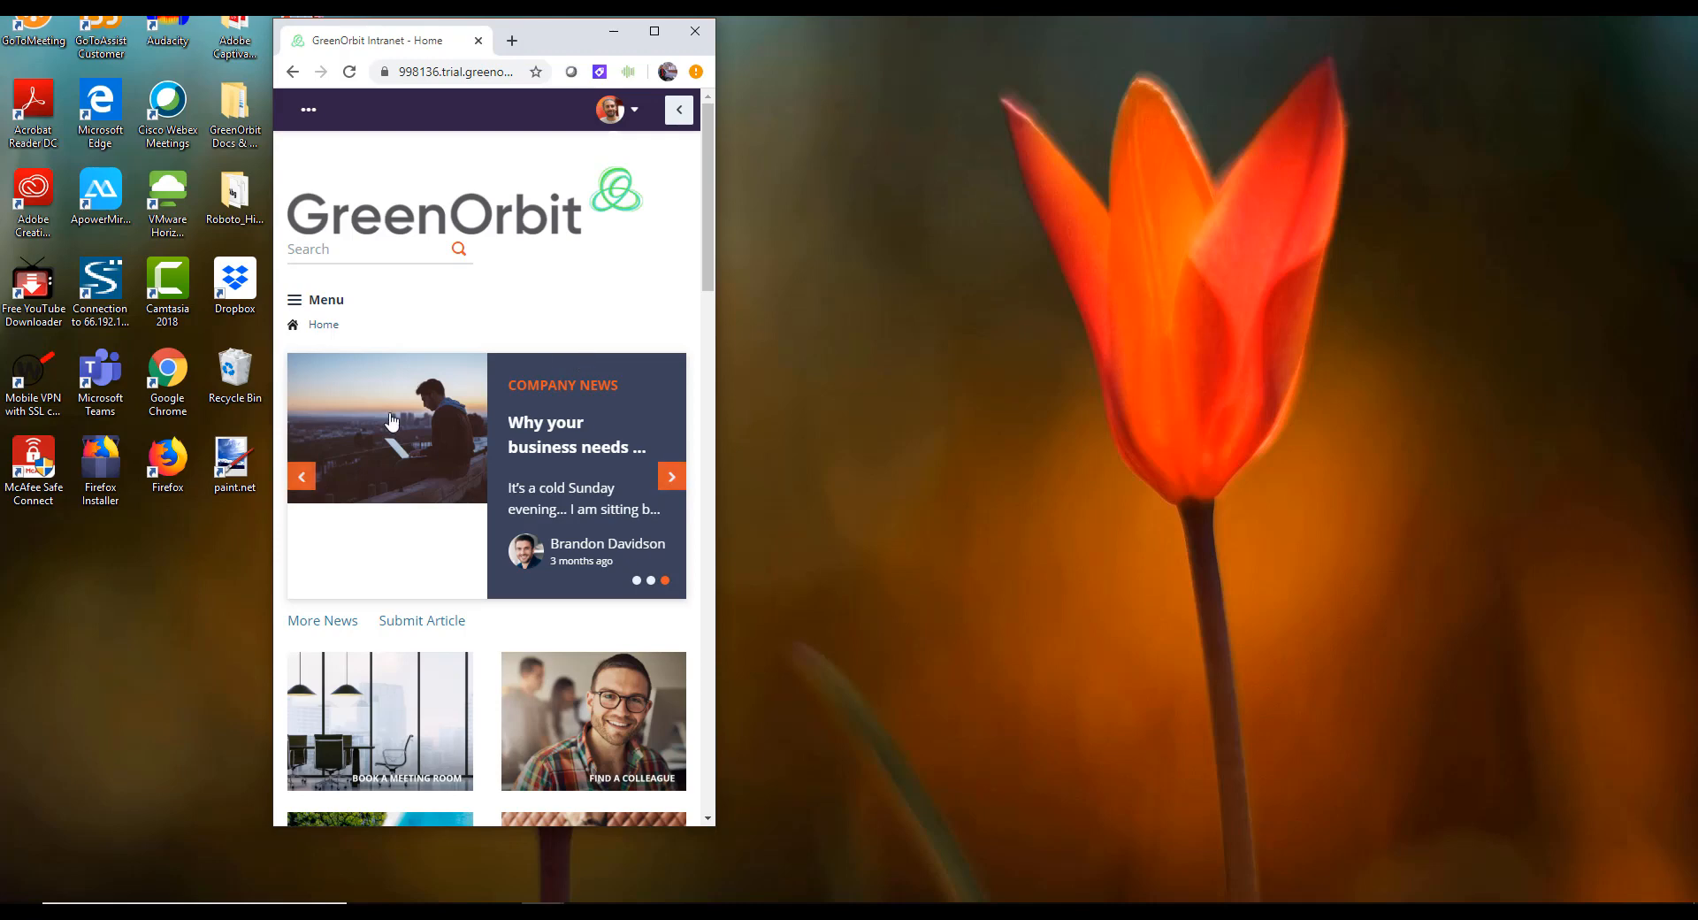
pyautogui.click(313, 301)
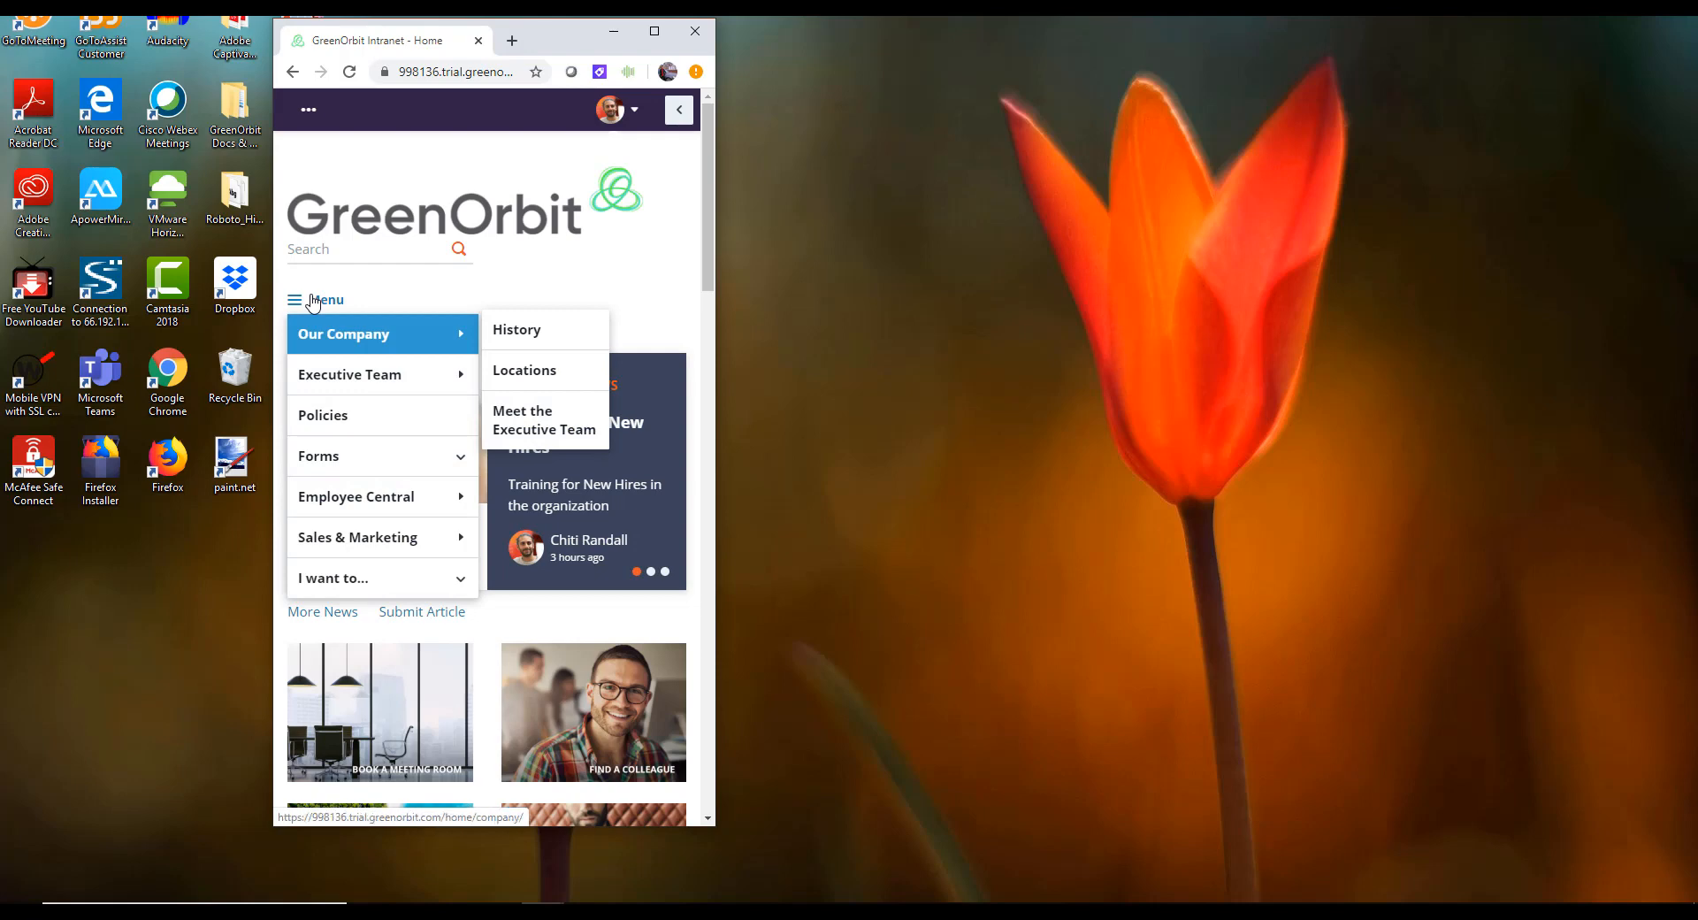
pyautogui.click(640, 269)
# Open the side panel at phone width, look through its channels feed, links and profile directory, and close it
pyautogui.click(679, 109)
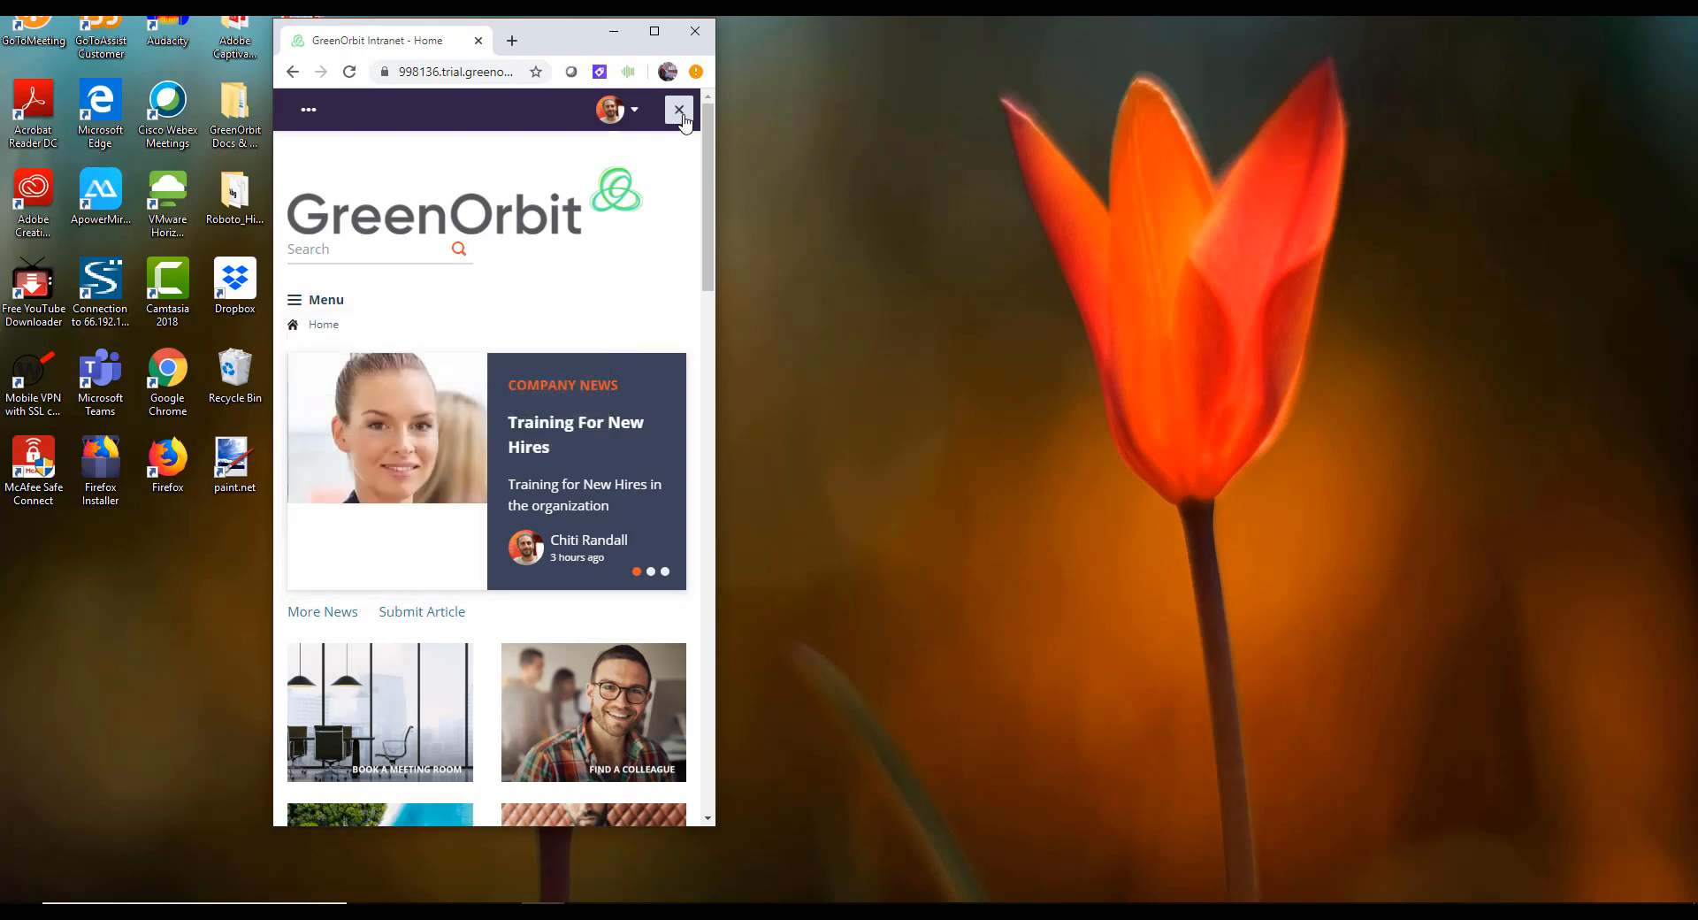
pyautogui.scroll(10, 569, 394)
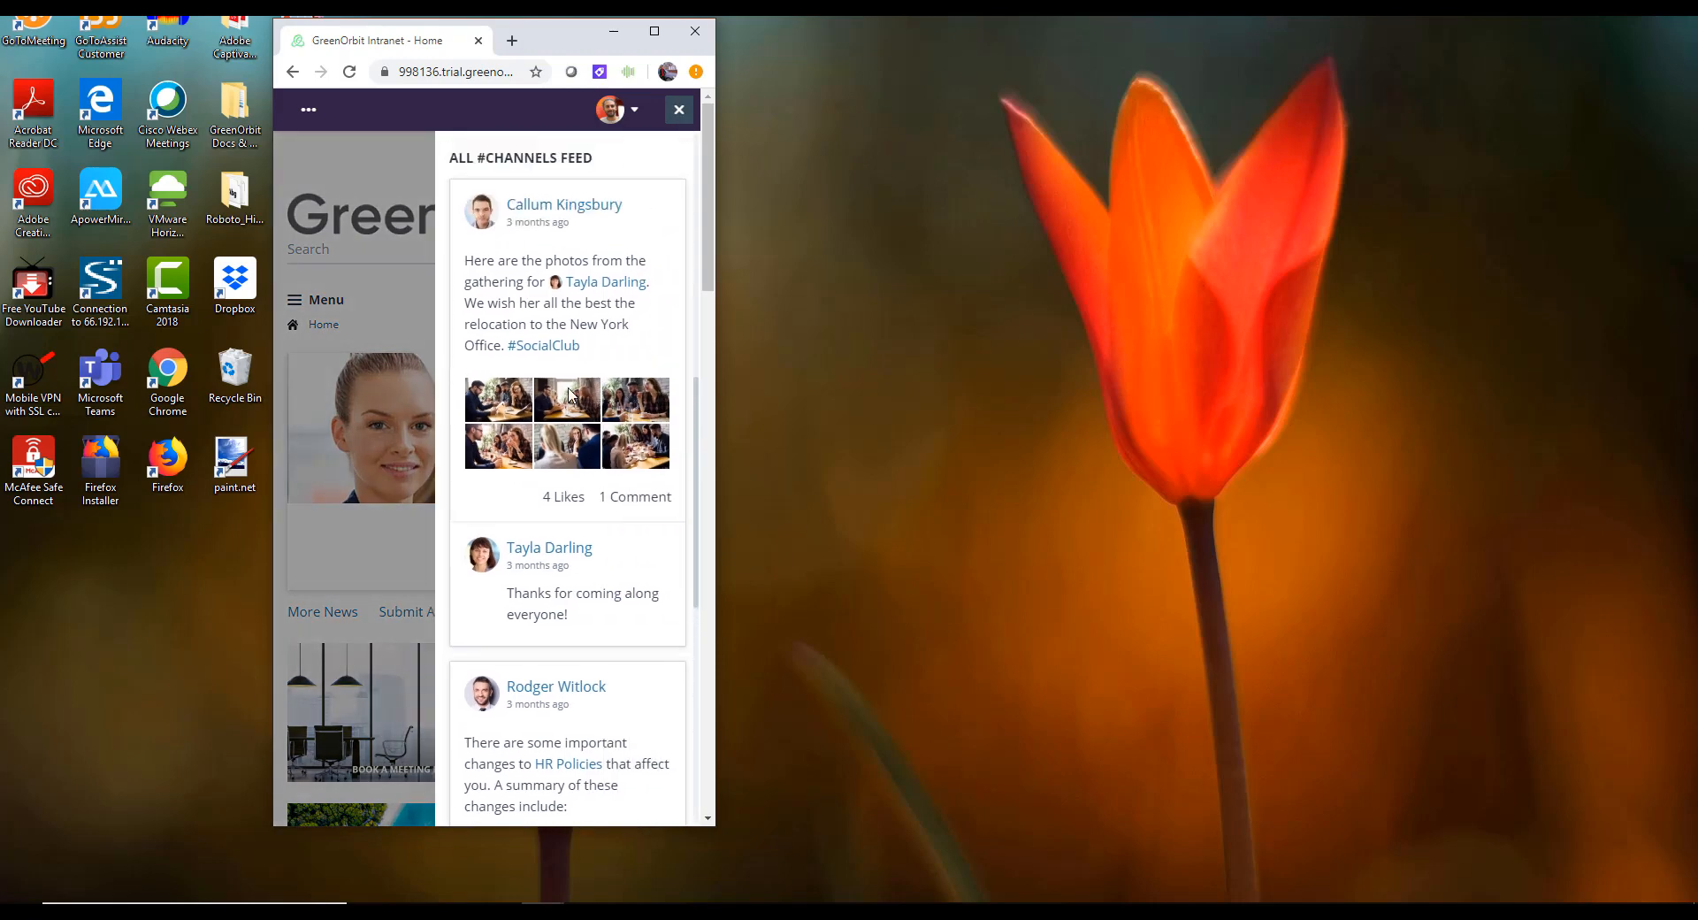
pyautogui.scroll(-15, 569, 394)
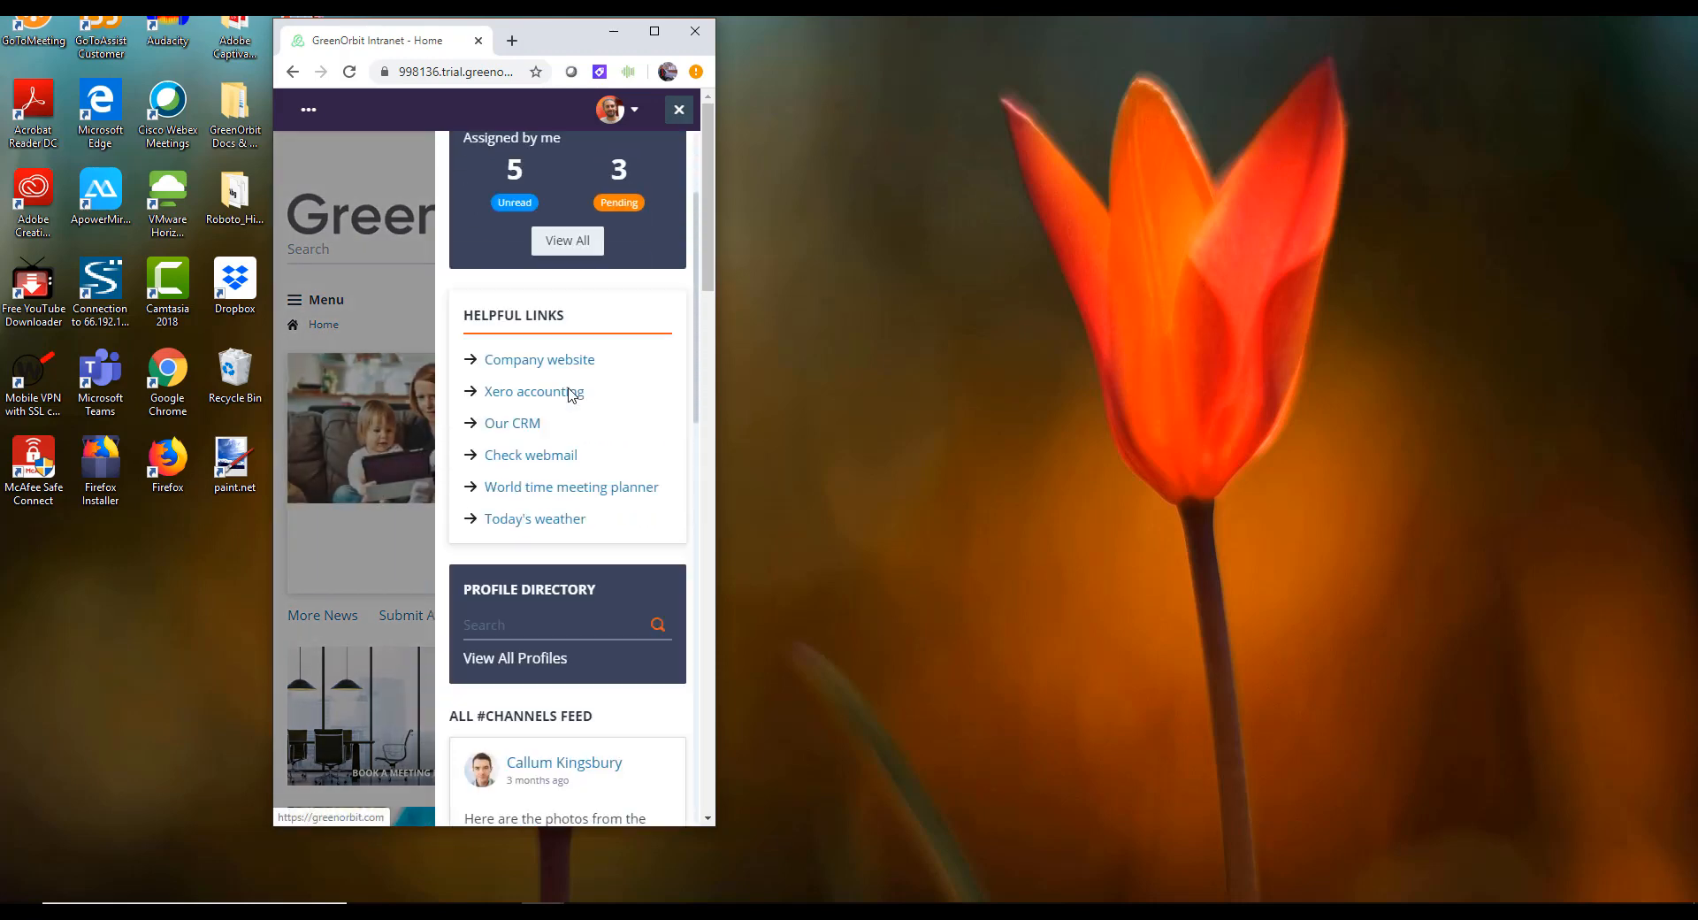
pyautogui.click(679, 109)
# Examine how the home page's tiles, calendar and Business News stack at phone width
pyautogui.scroll(-4, 519, 404)
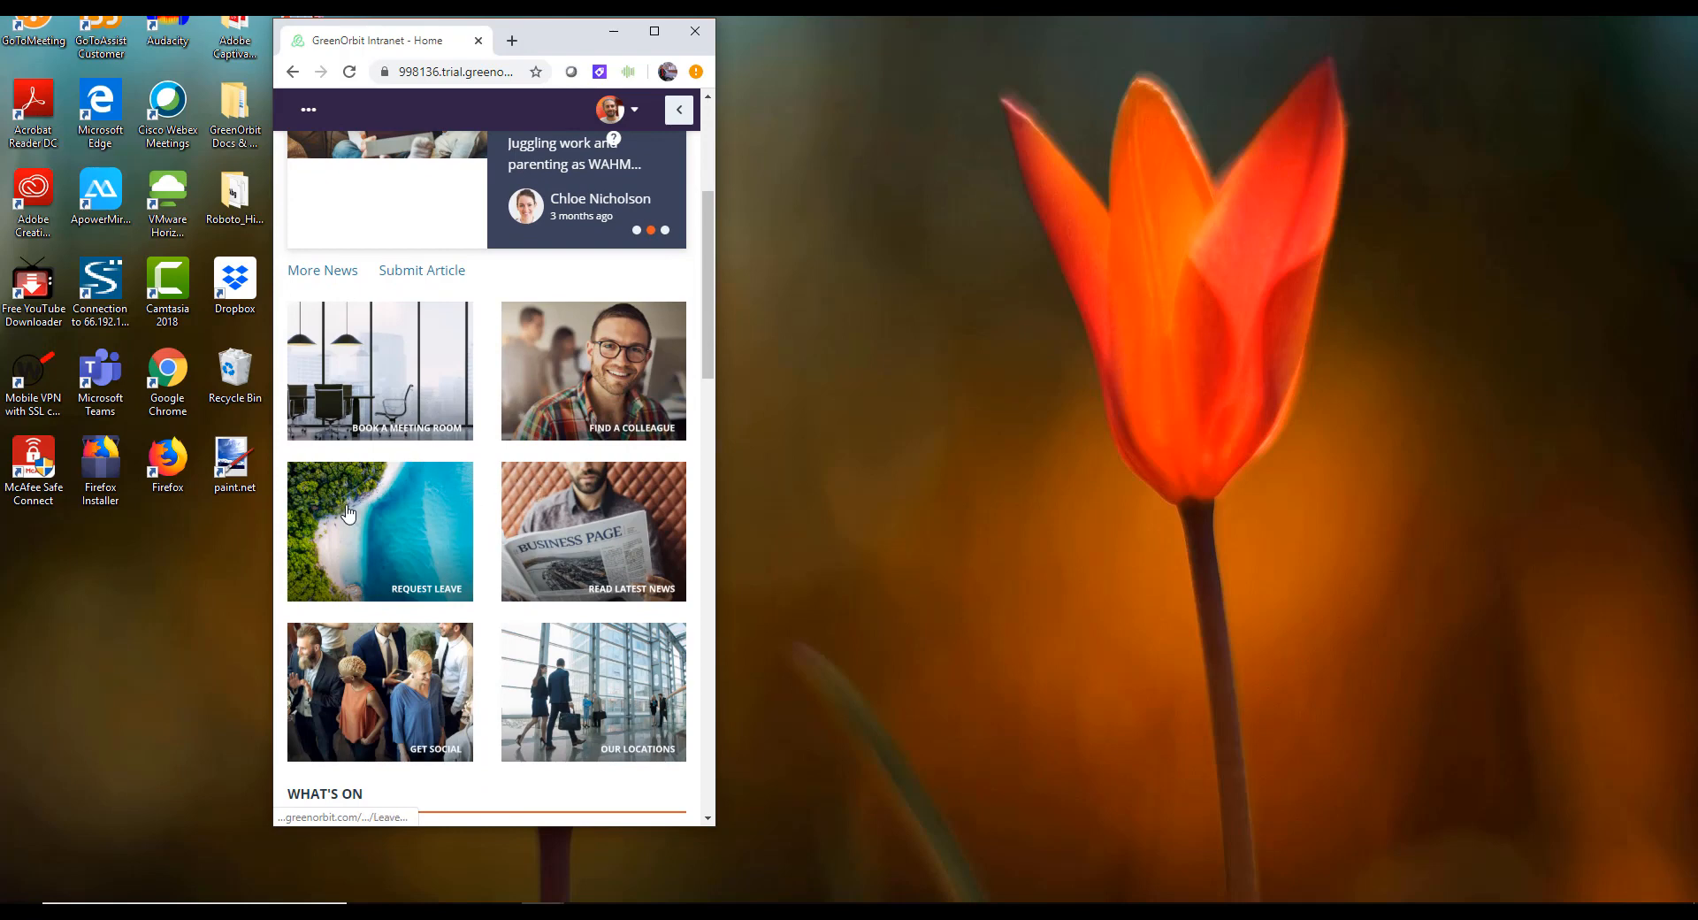
pyautogui.scroll(-6, 493, 500)
pyautogui.scroll(-2, 496, 500)
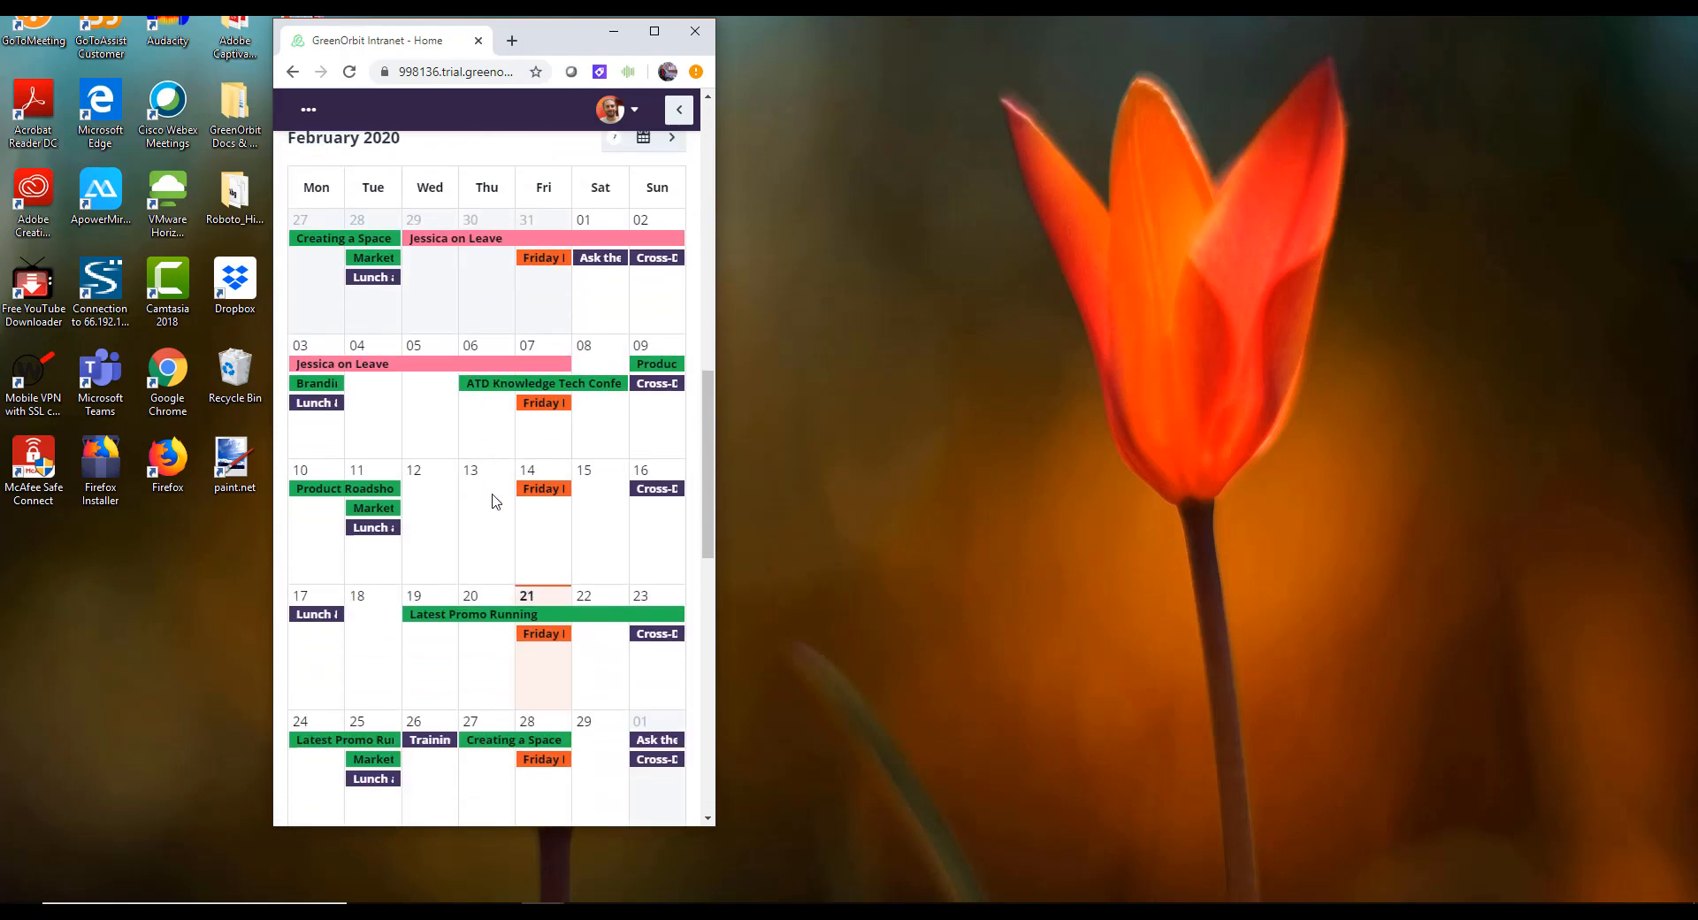
pyautogui.scroll(-5, 496, 501)
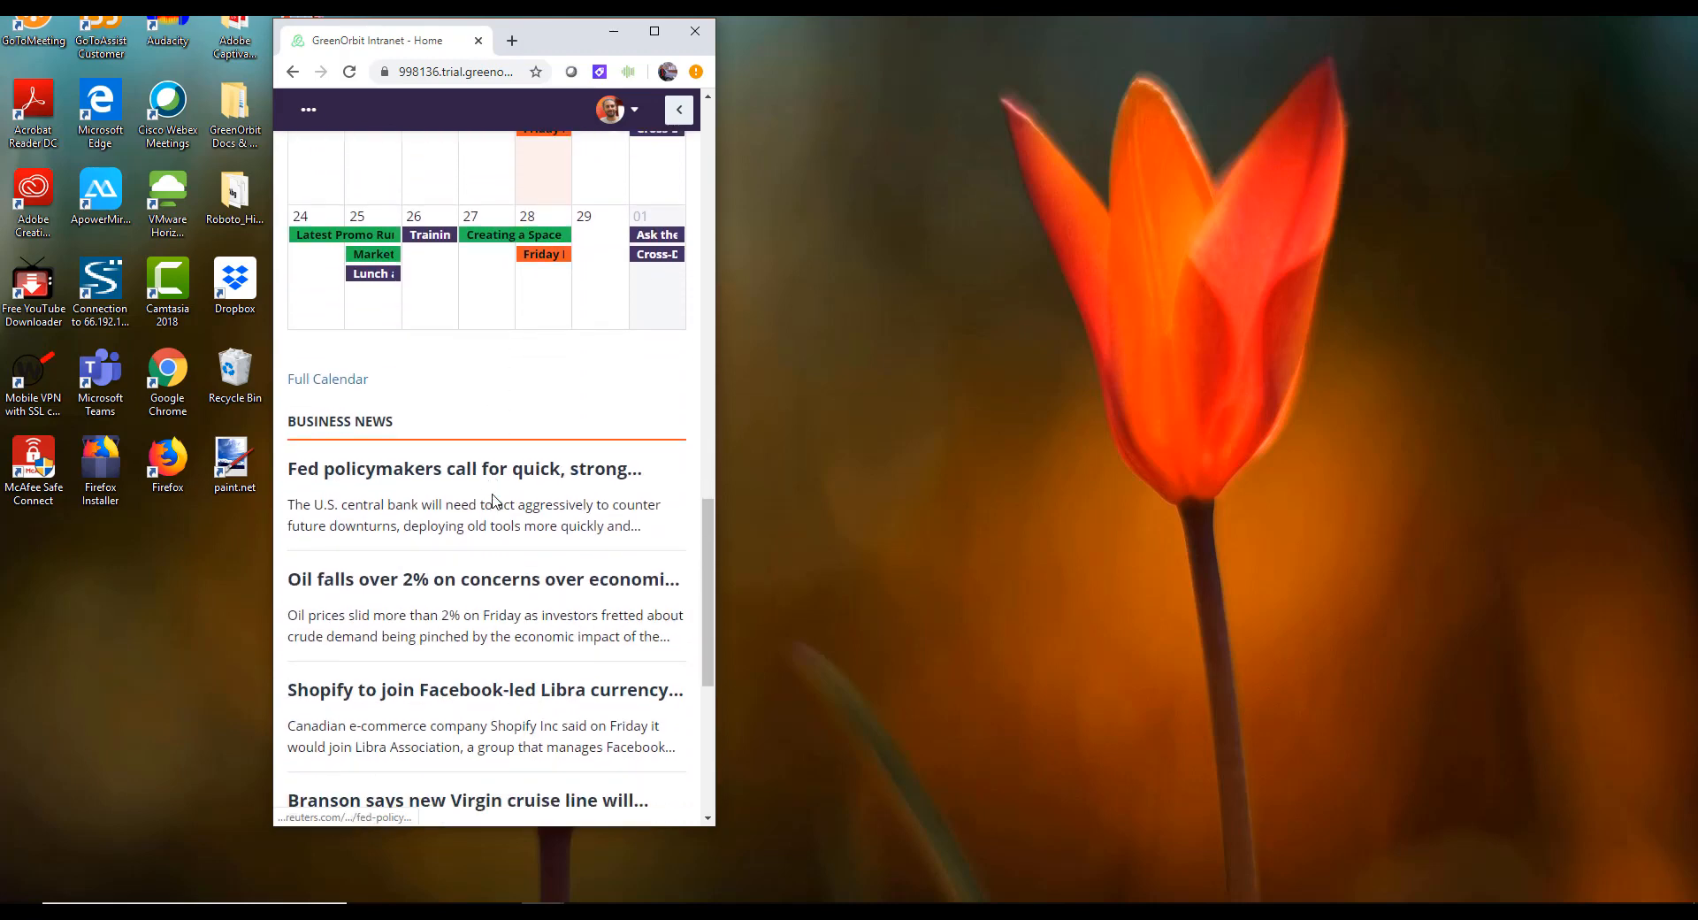
pyautogui.scroll(-2, 493, 503)
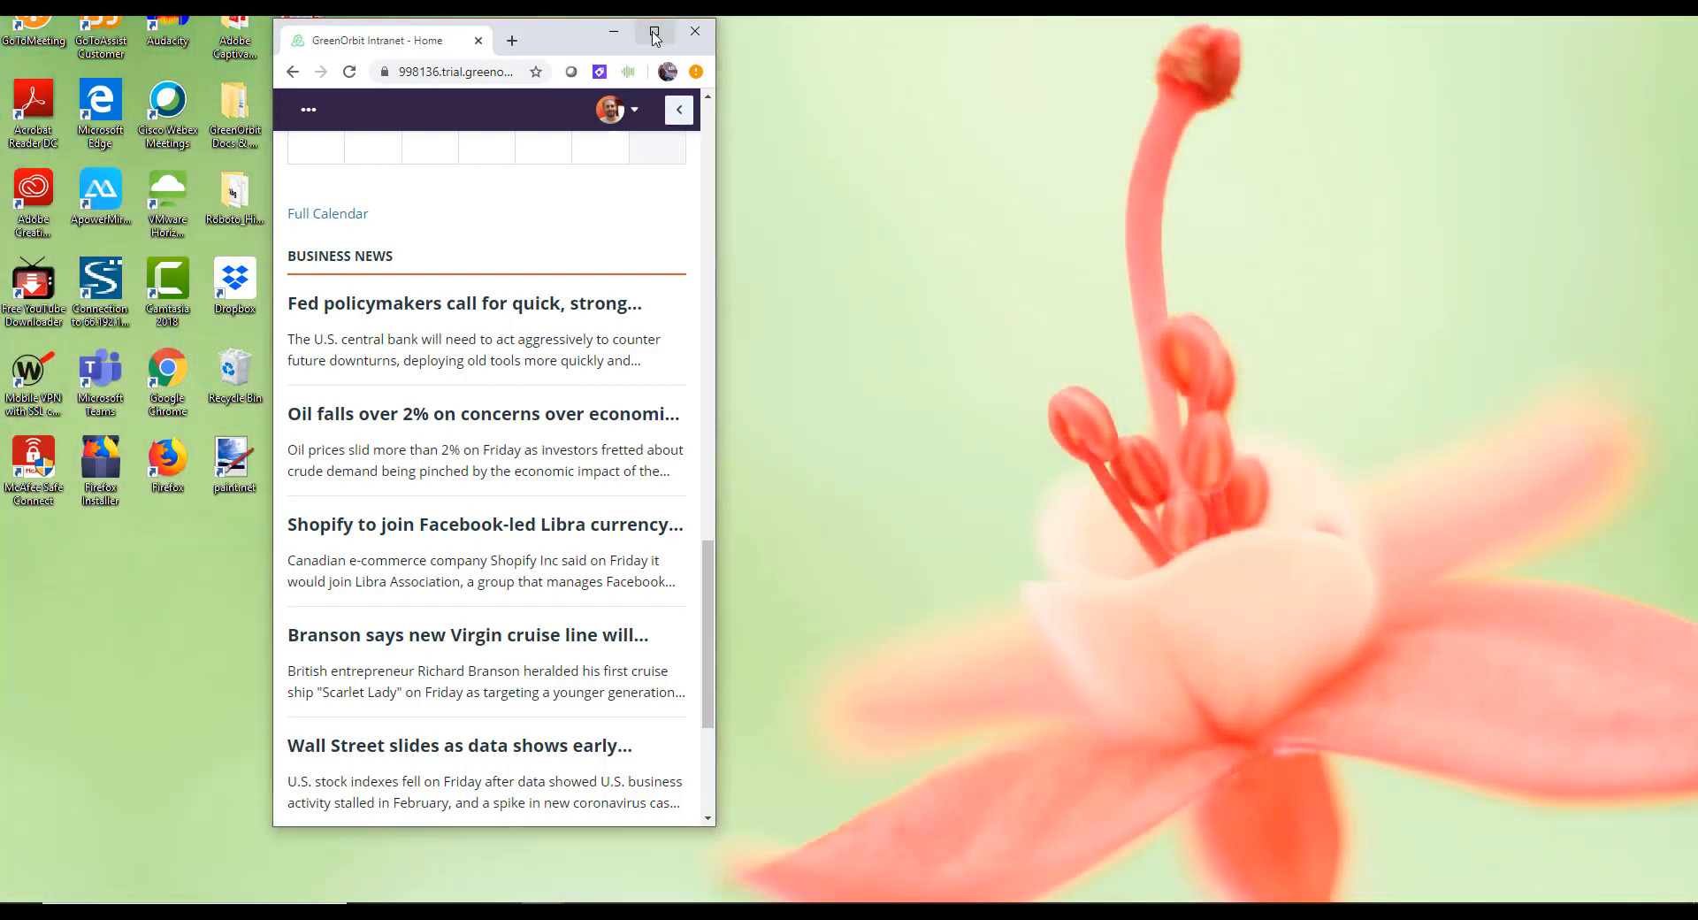
# Maximize the browser window and reload the home page at full desktop width
pyautogui.click(654, 34)
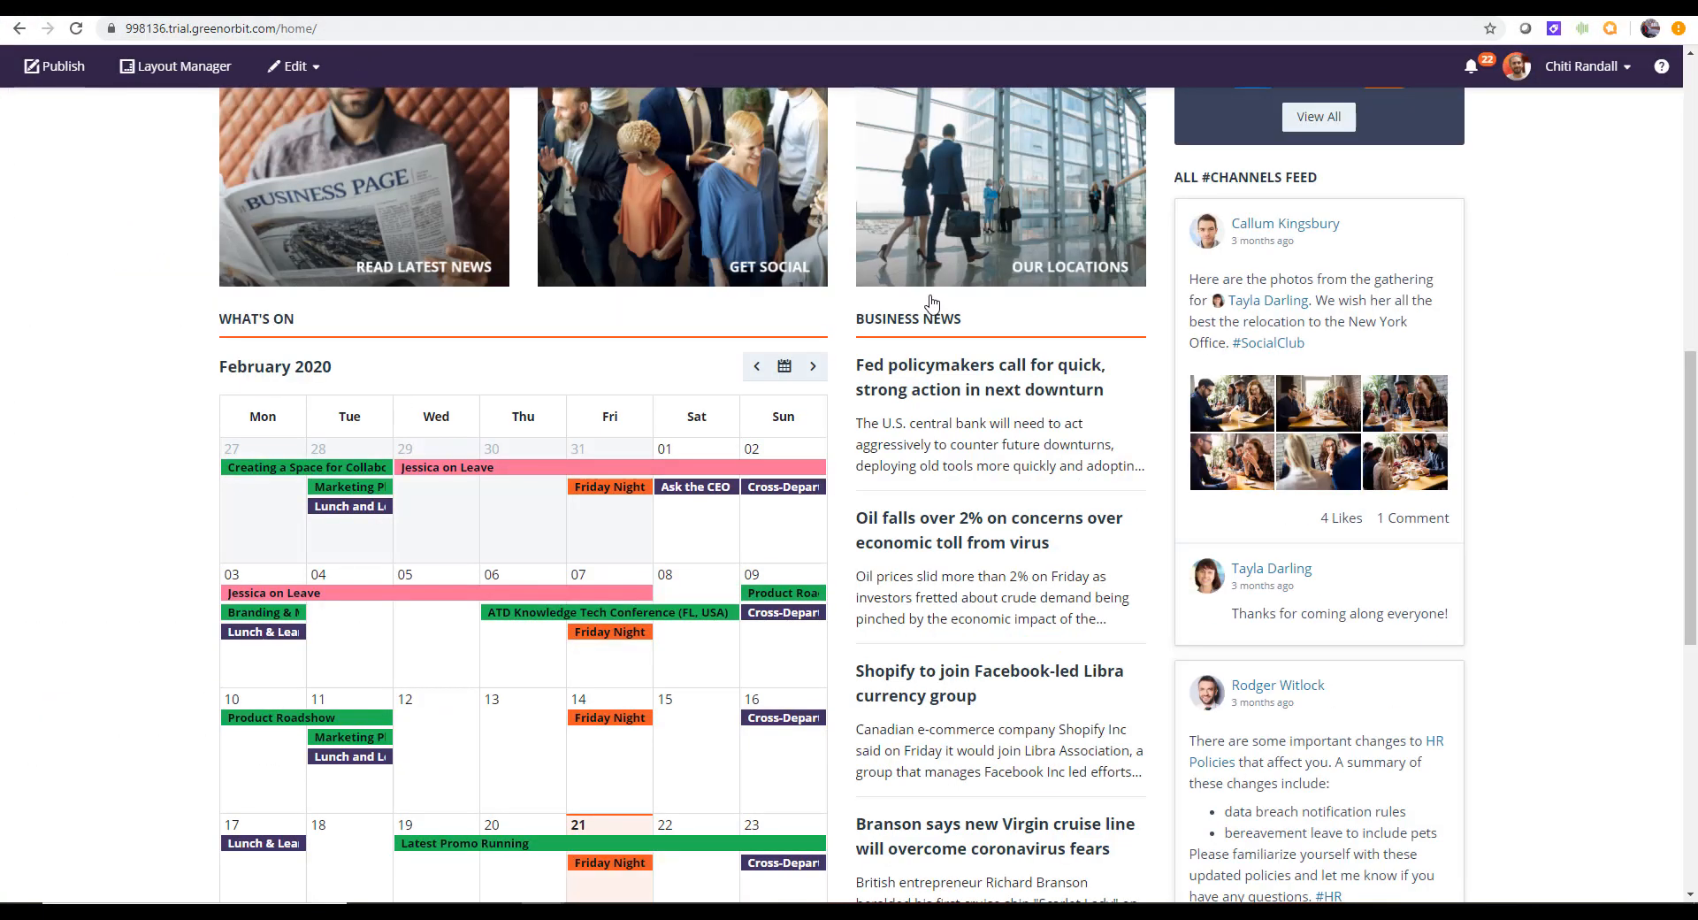
pyautogui.scroll(5, 1582, 395)
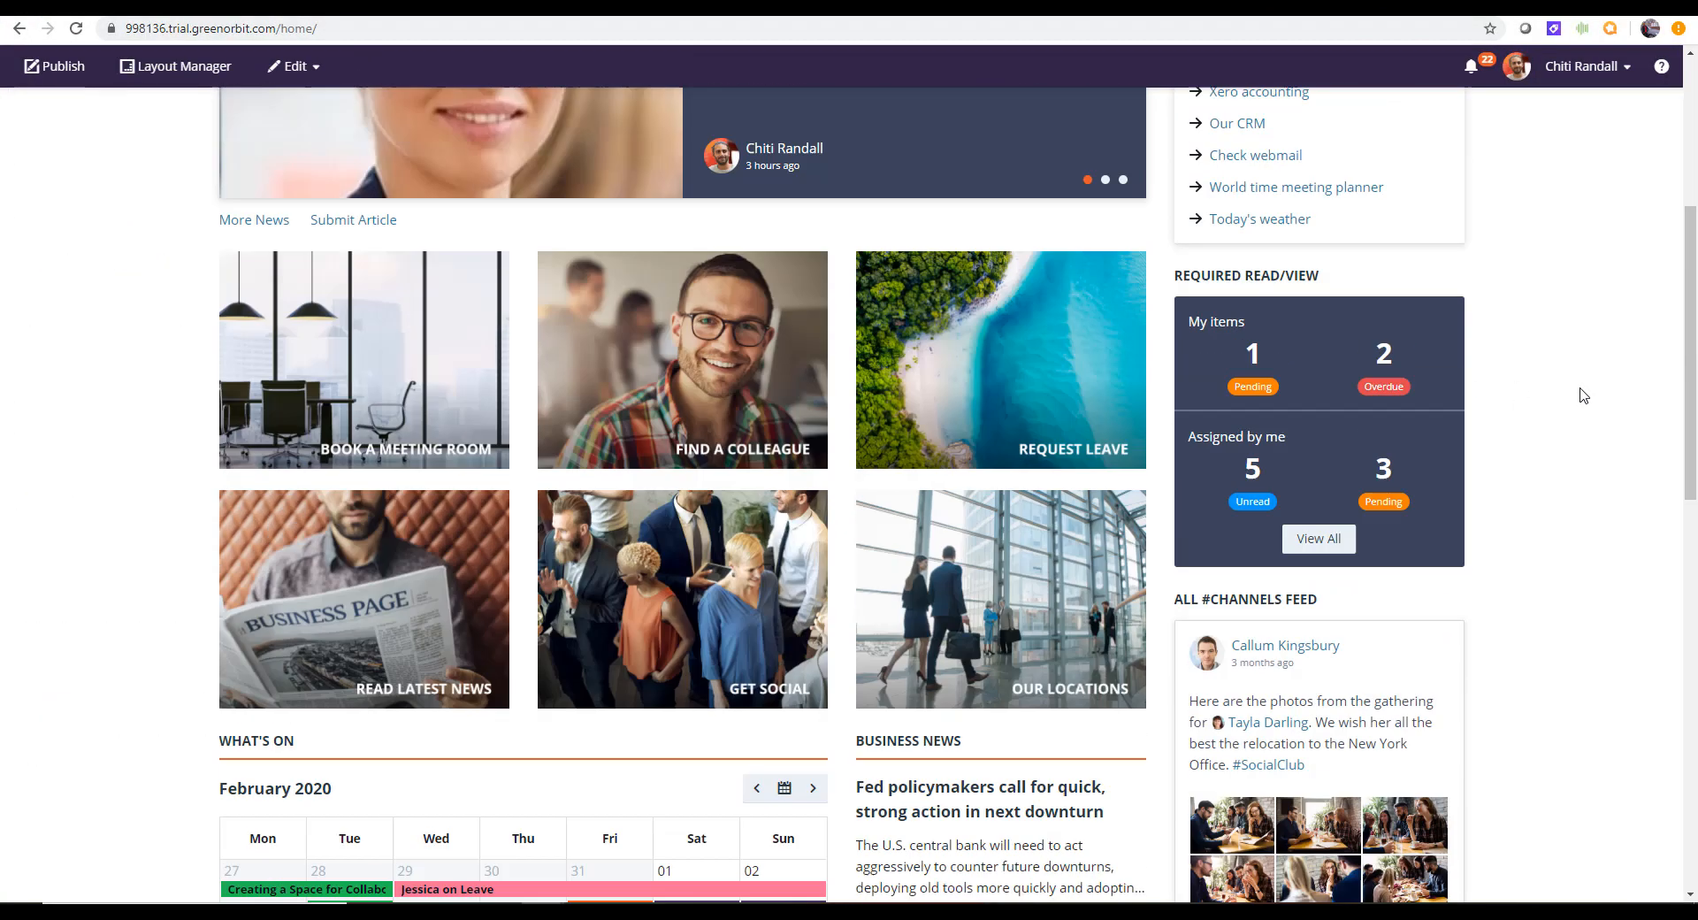
pyautogui.scroll(5, 1583, 396)
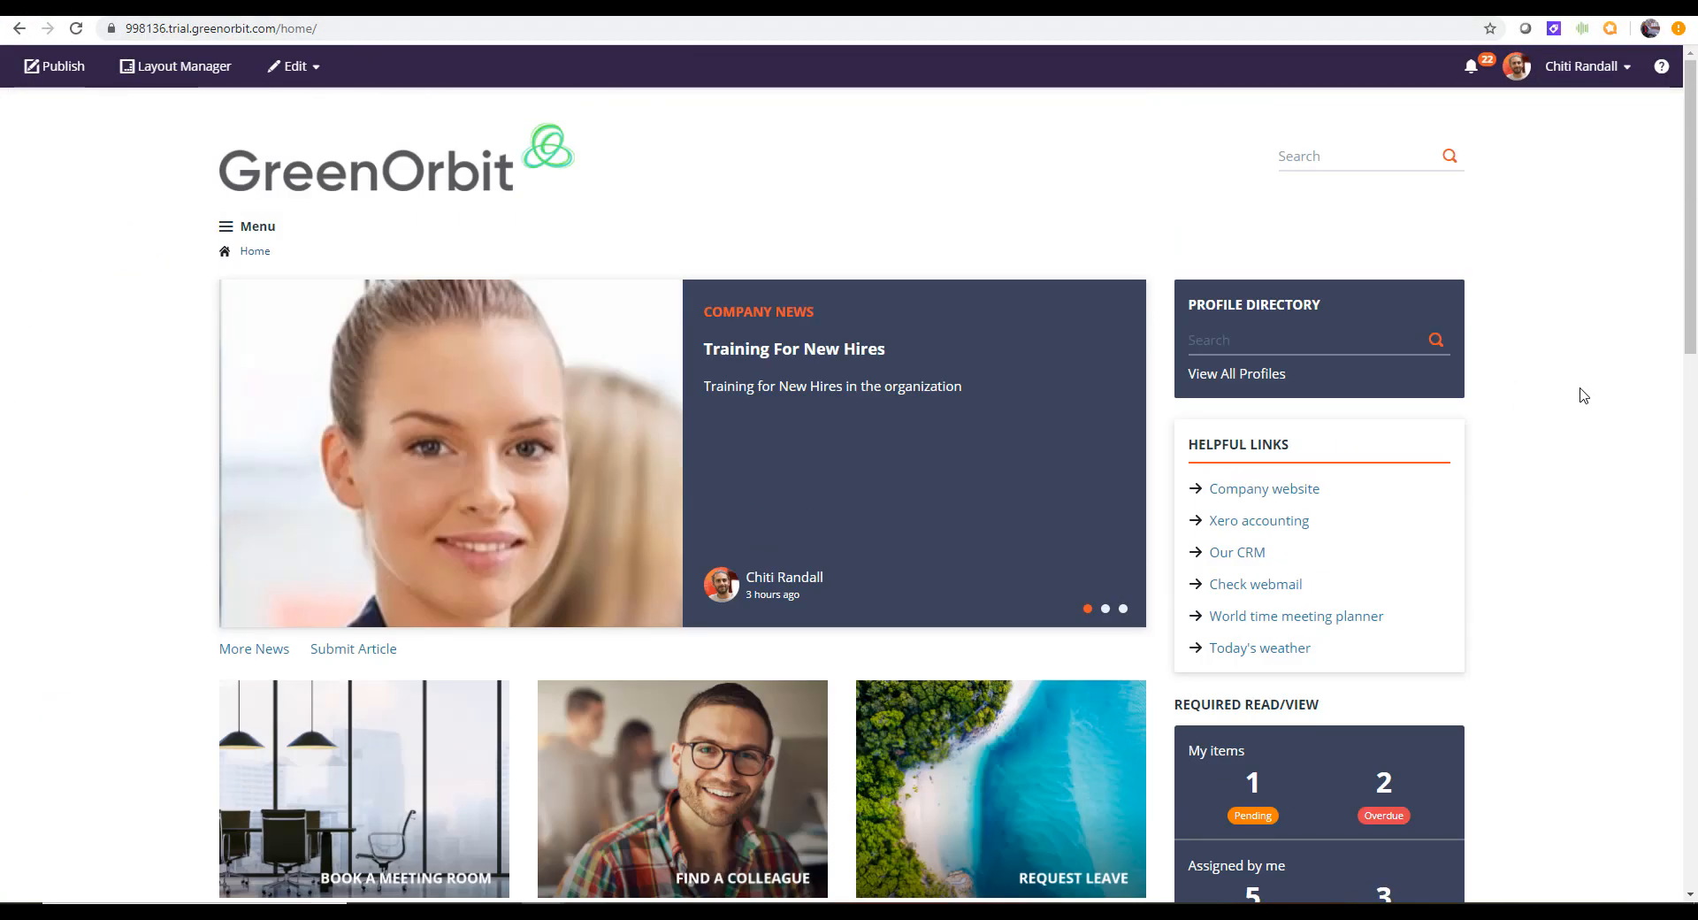
pyautogui.click(76, 30)
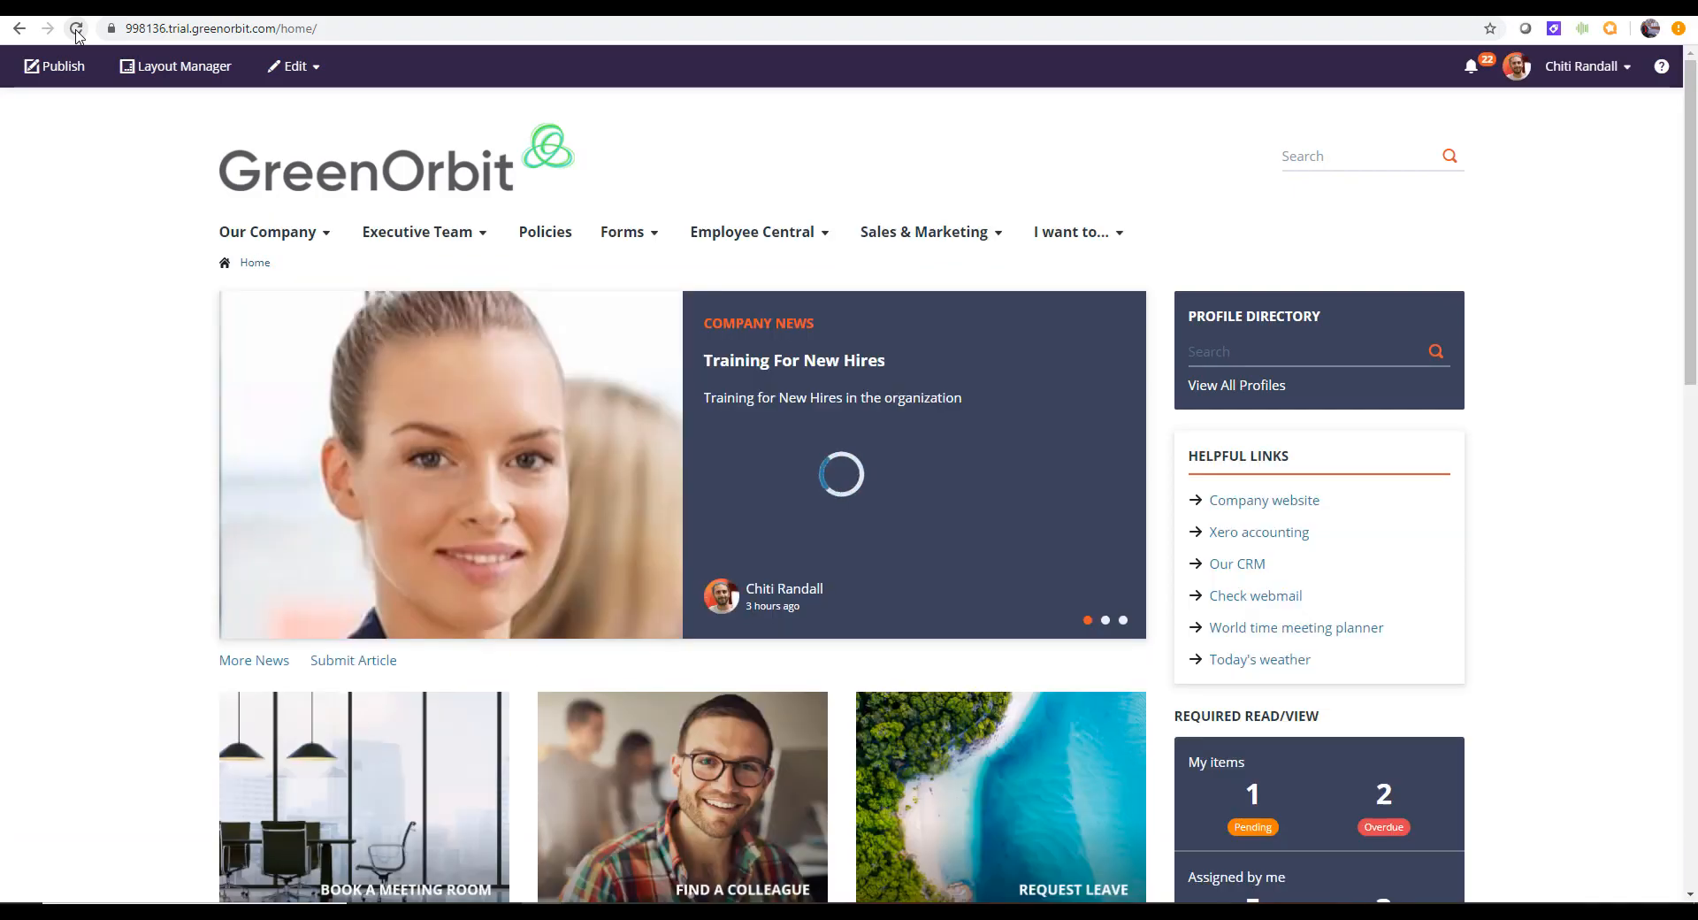
# Open the GO Hero Home Layout from the Layout Manager and check its edit options
pyautogui.click(186, 79)
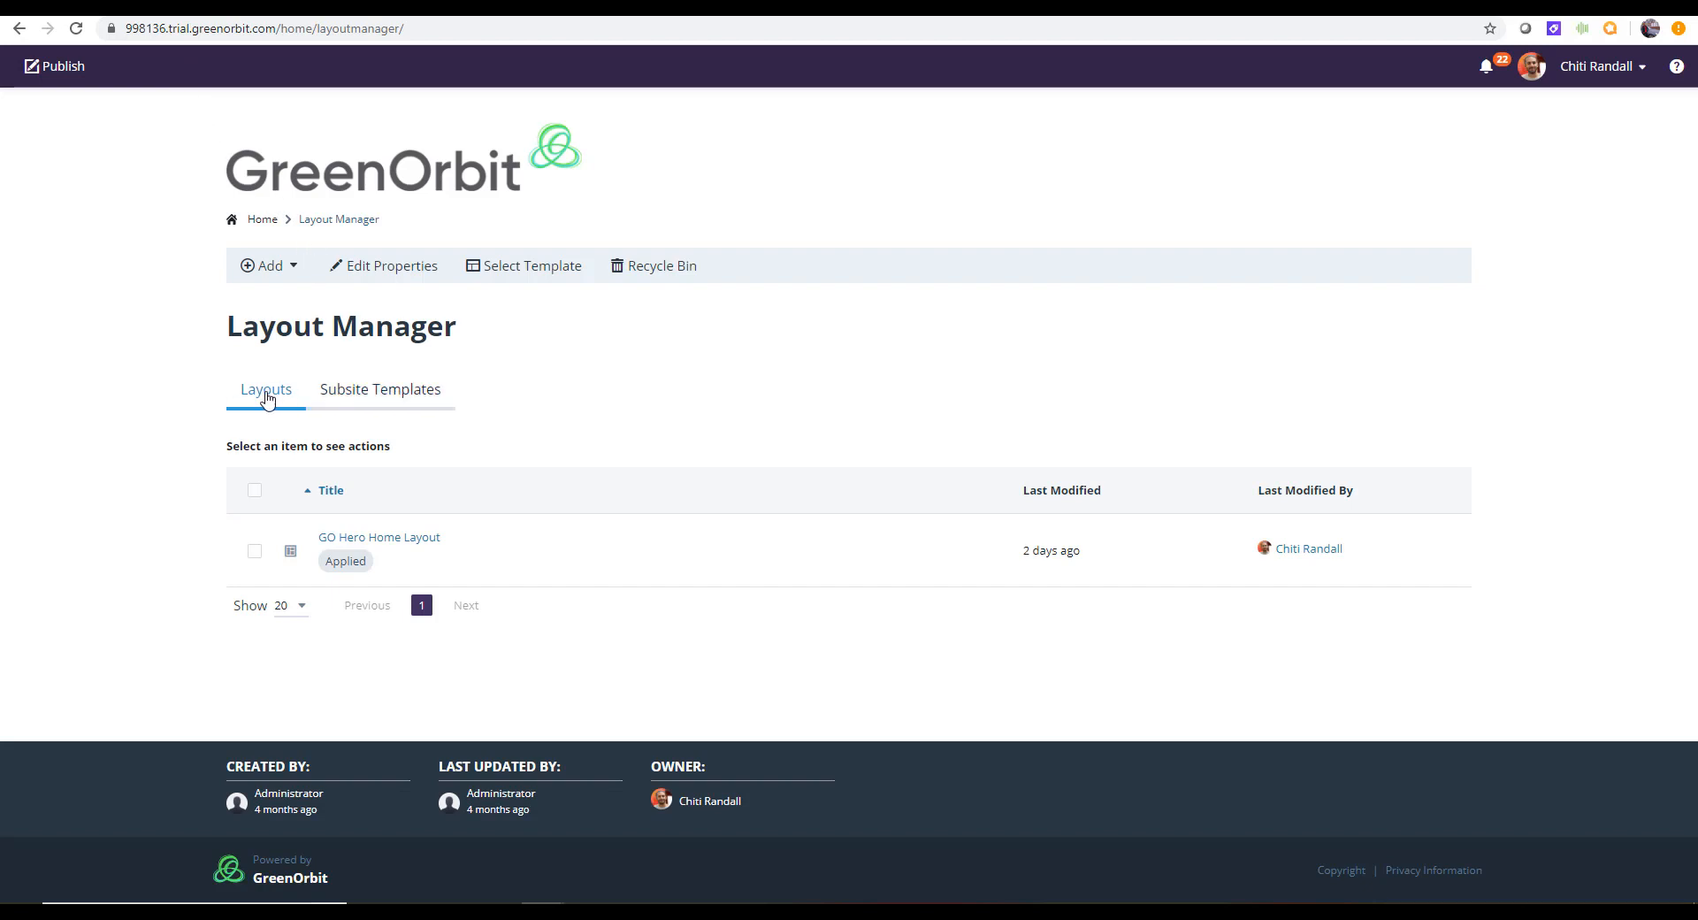
pyautogui.click(409, 538)
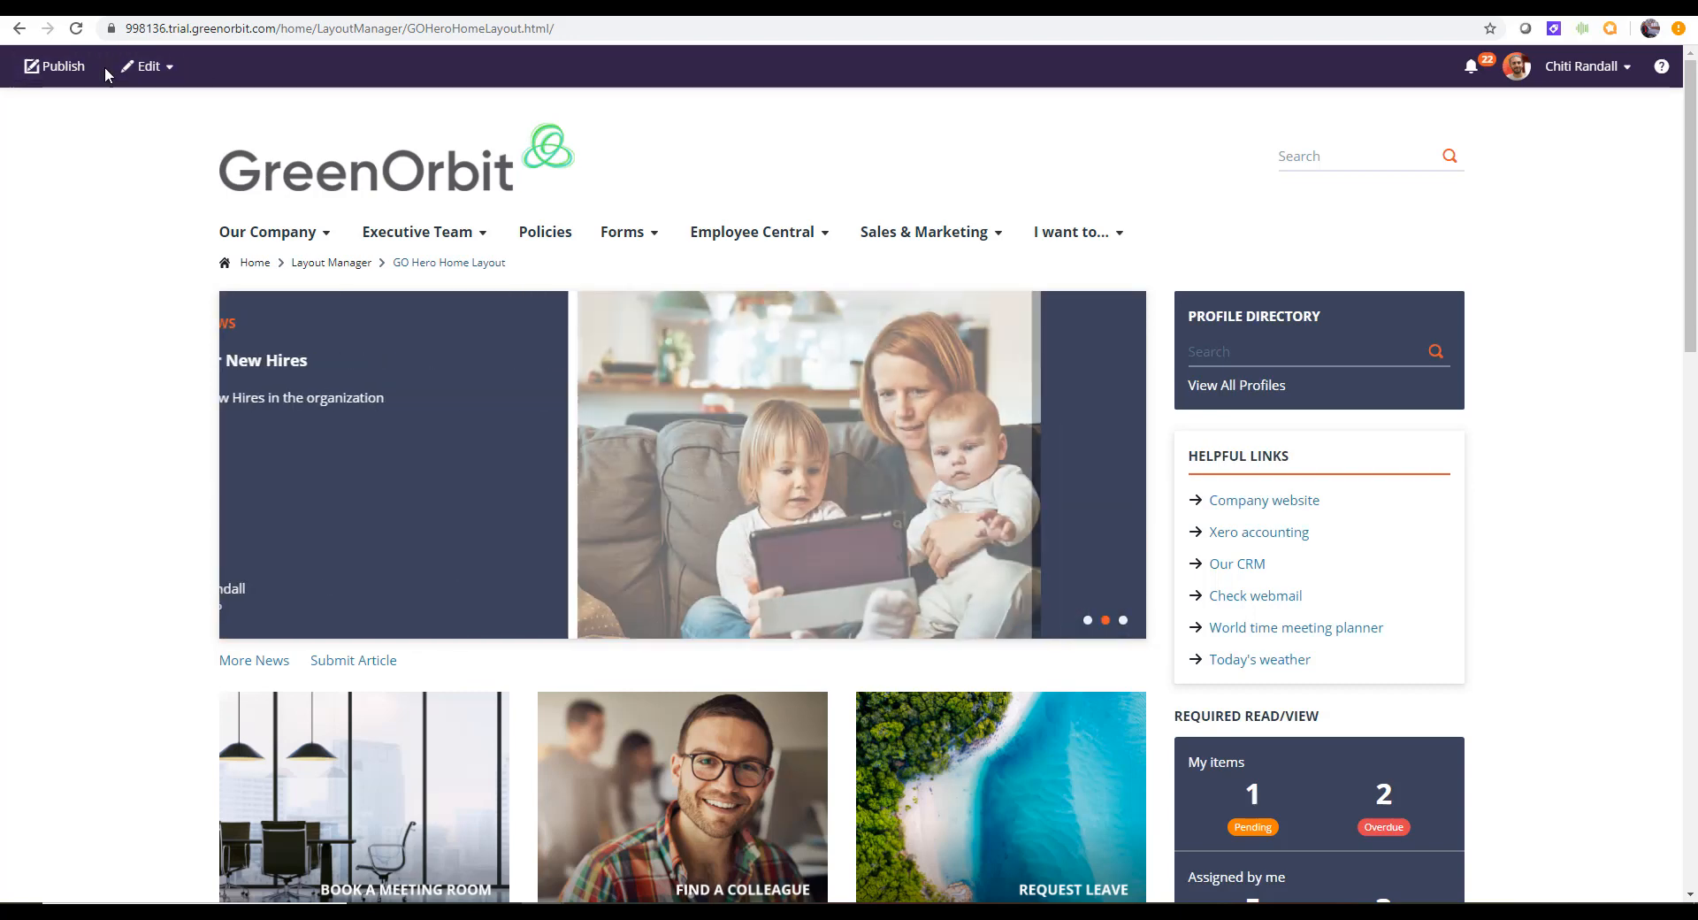
pyautogui.click(170, 78)
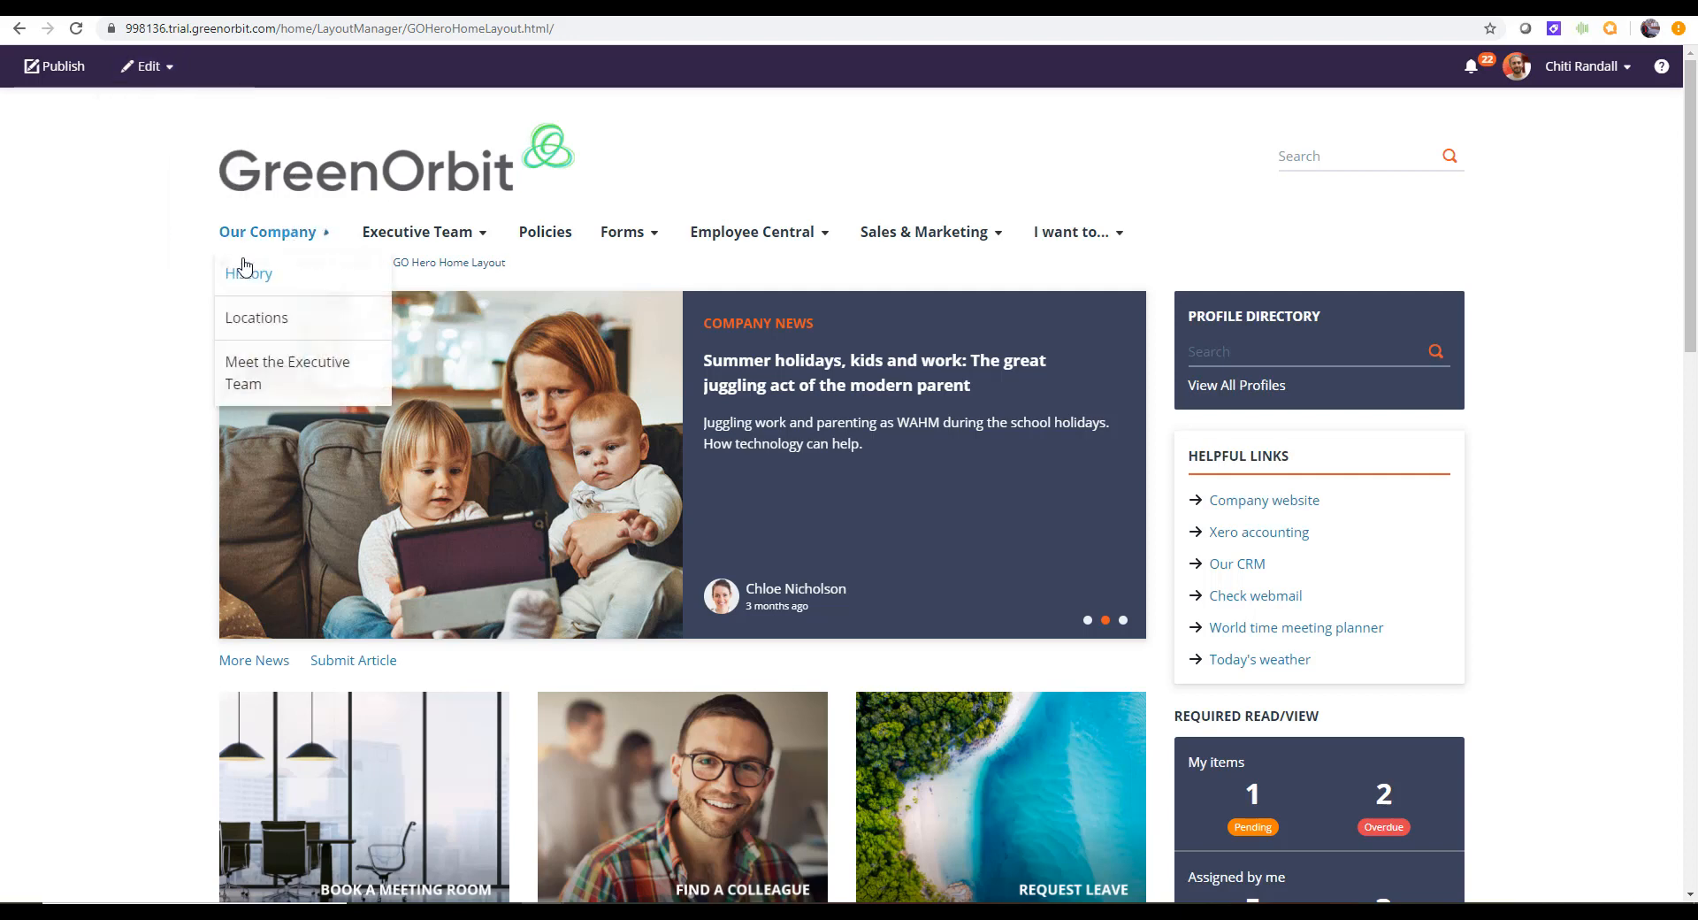
# Return to the Layout Manager by way of the home page and show its list of subsite templates
pyautogui.click(224, 265)
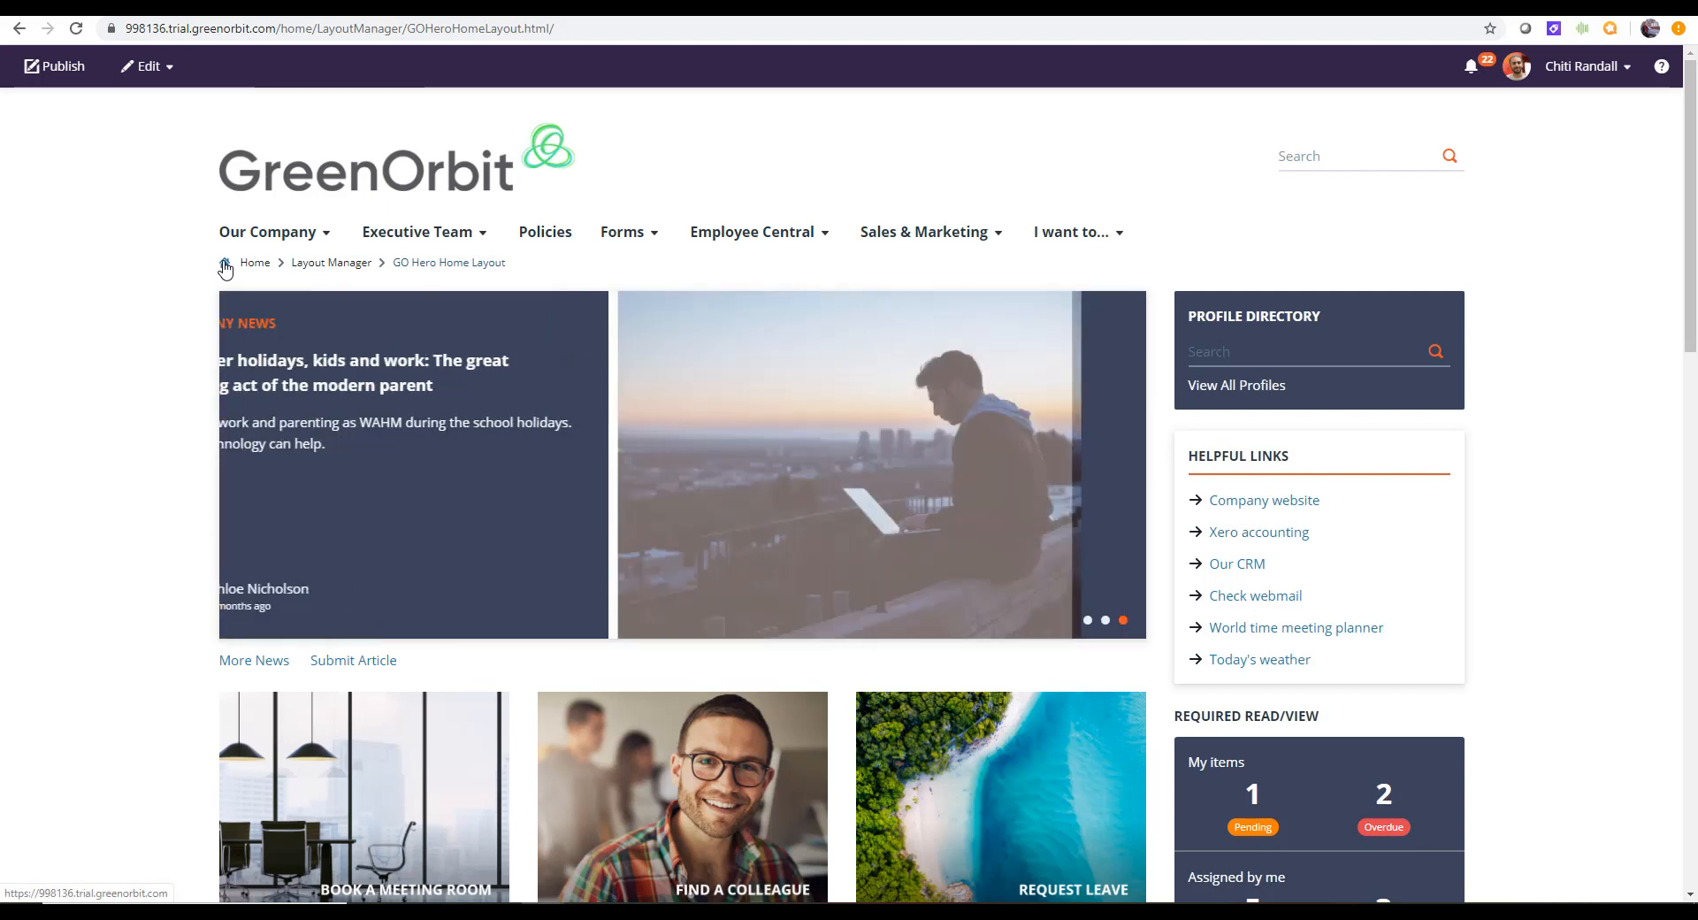
pyautogui.click(198, 70)
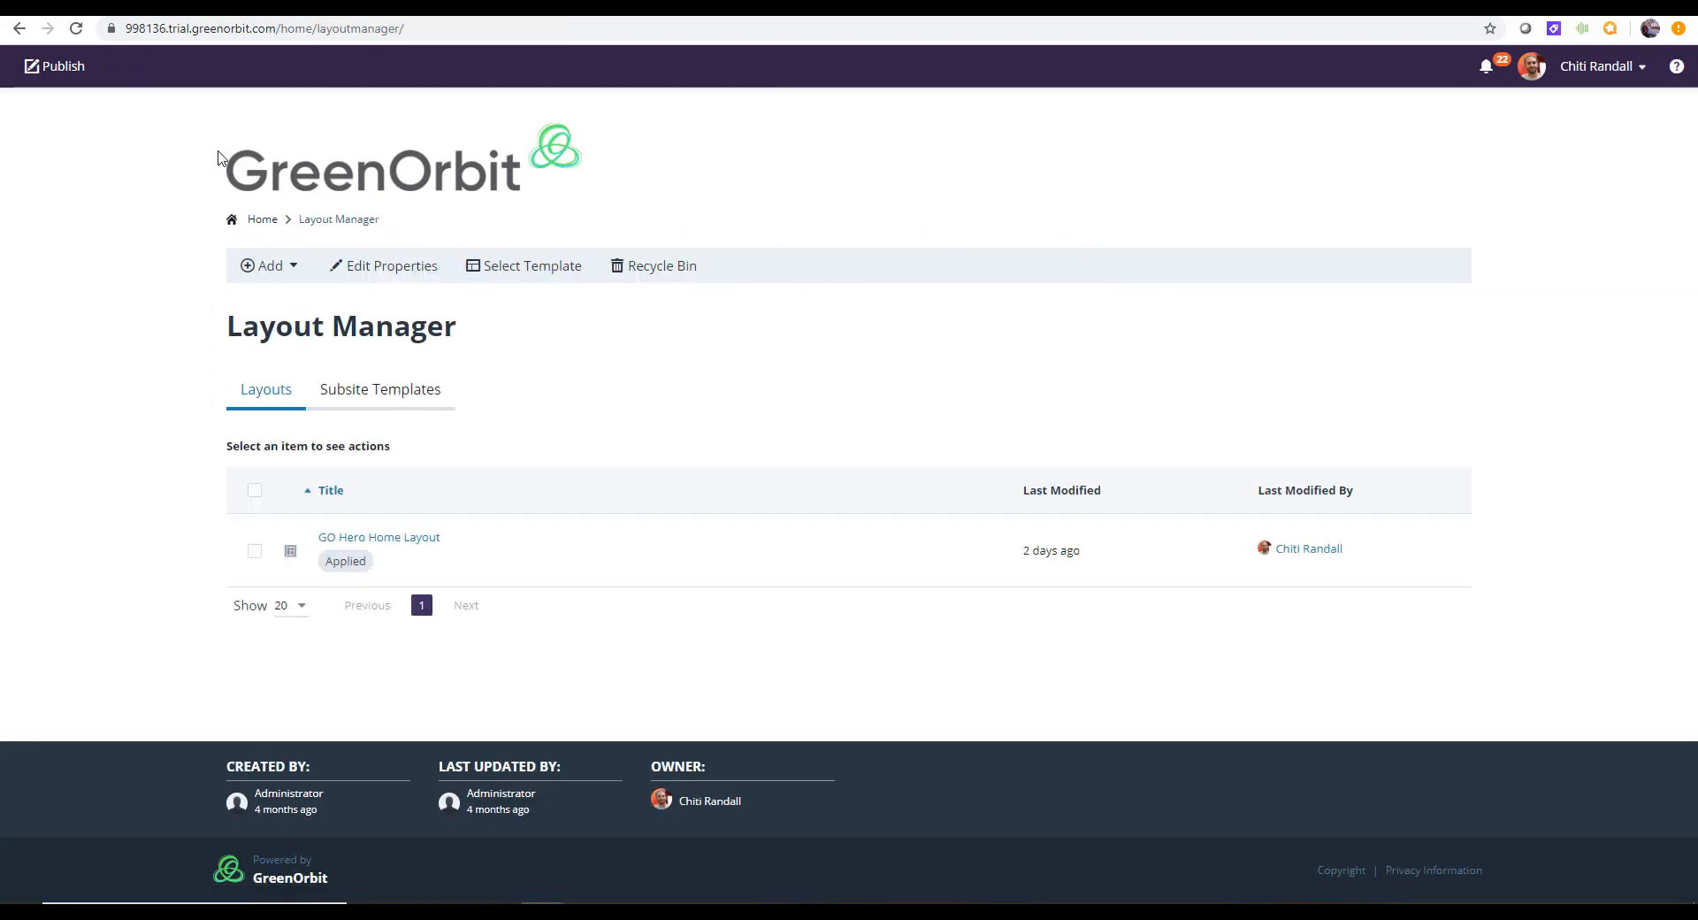
pyautogui.click(395, 405)
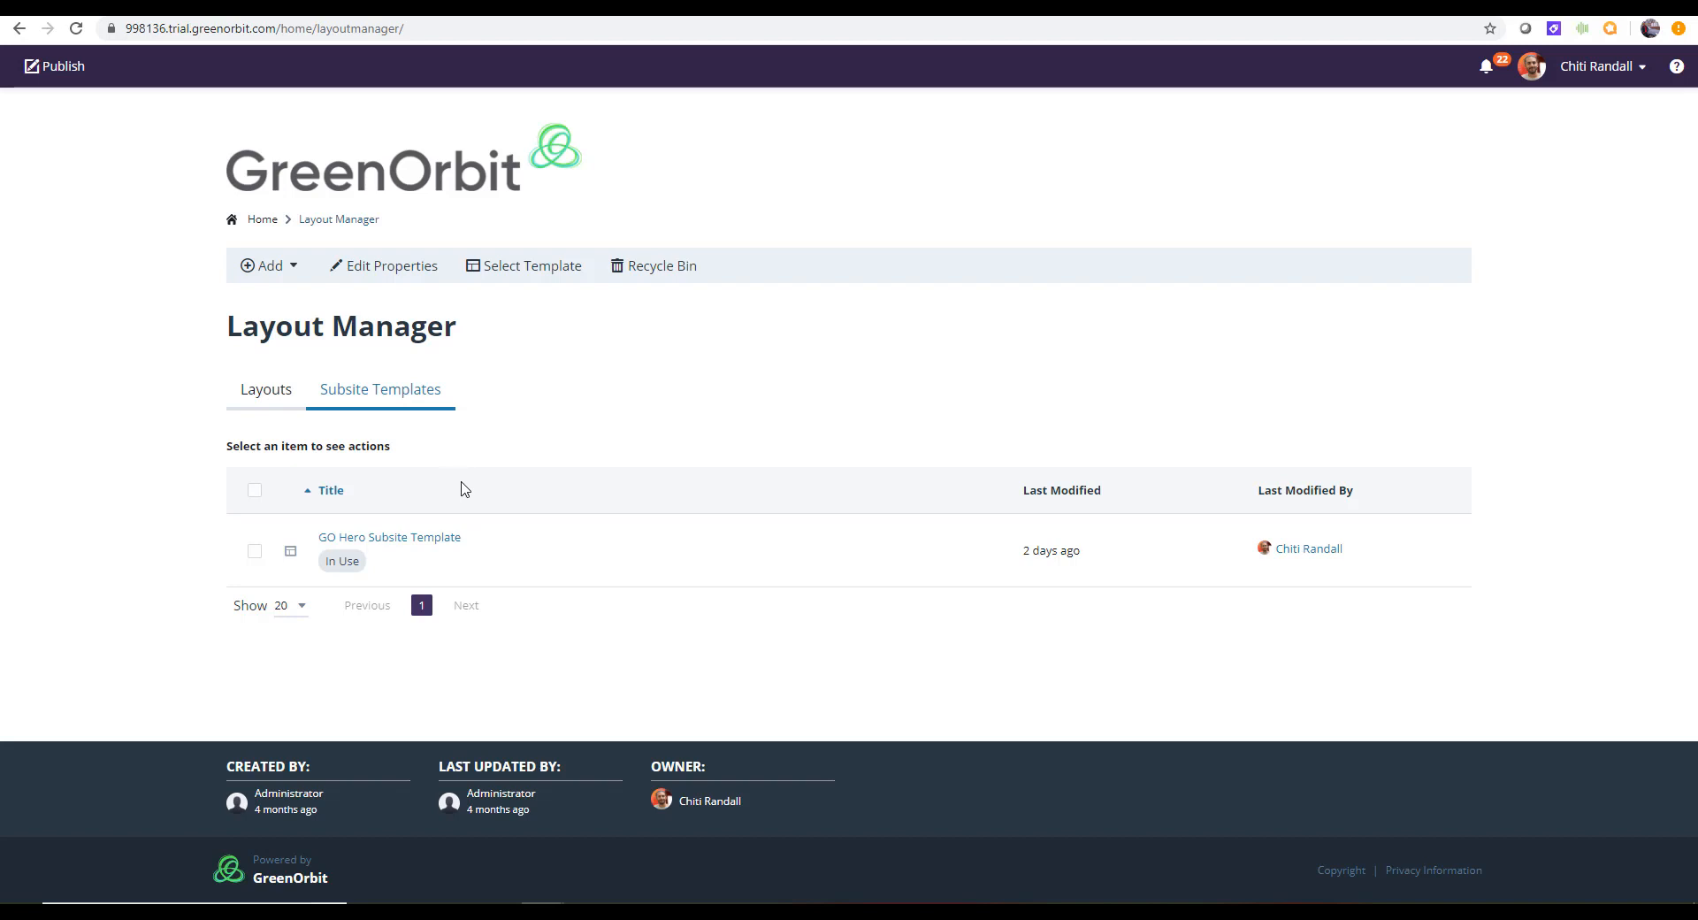
# Check the Layout Manager's add options and review the security and owner settings in its properties without saving
pyautogui.click(291, 277)
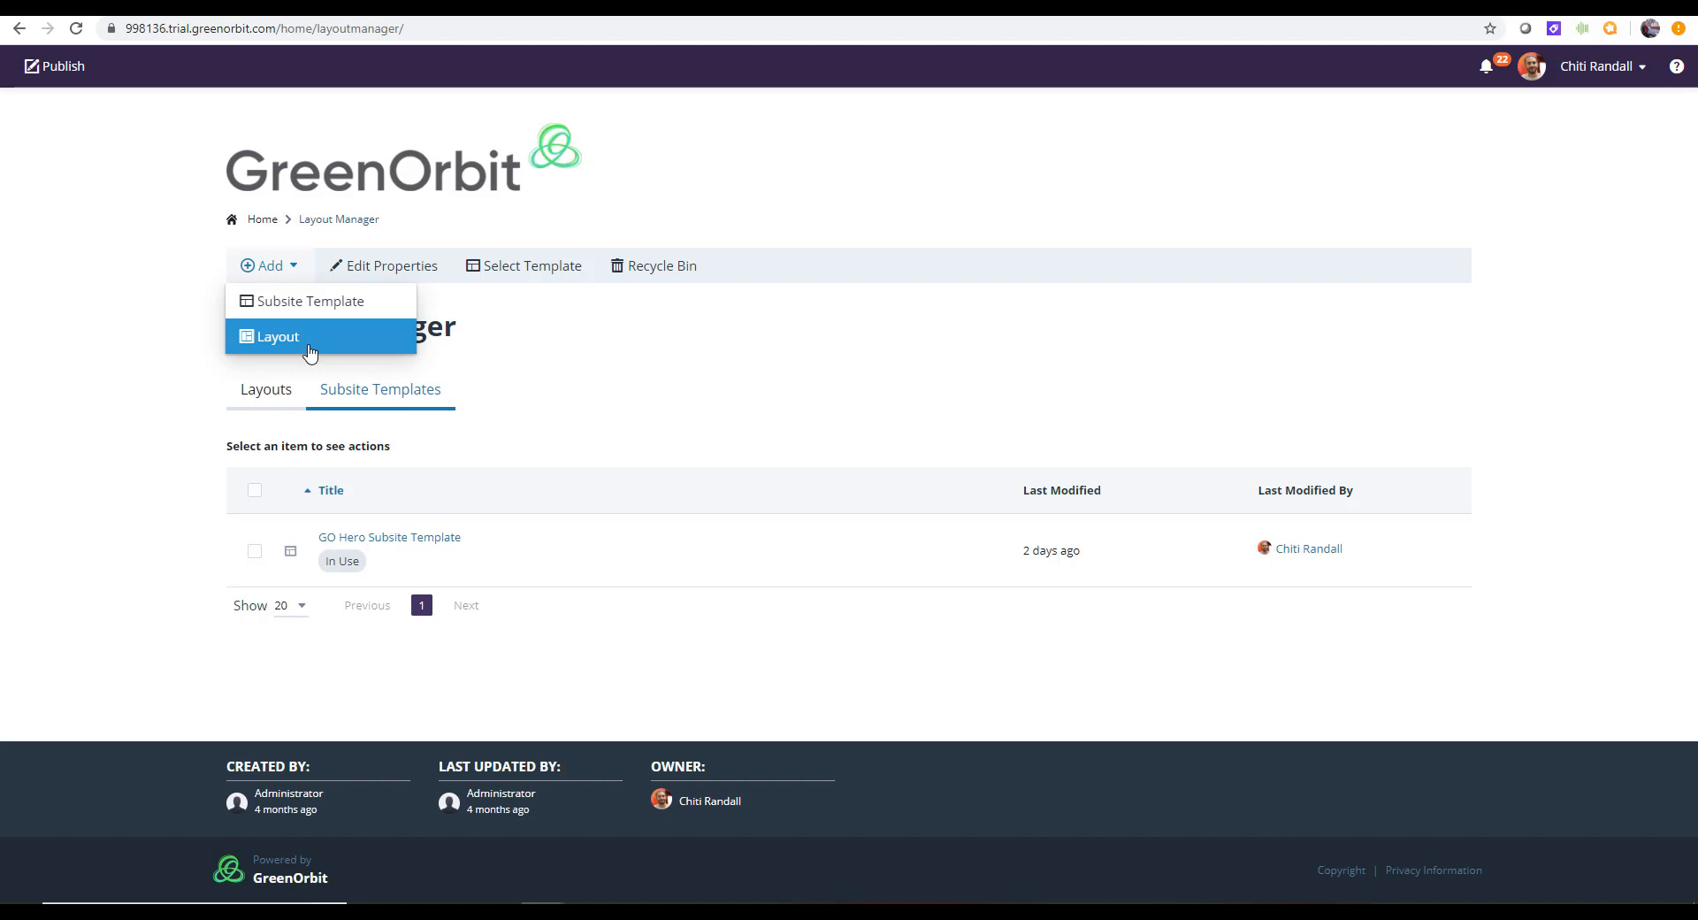
pyautogui.click(389, 266)
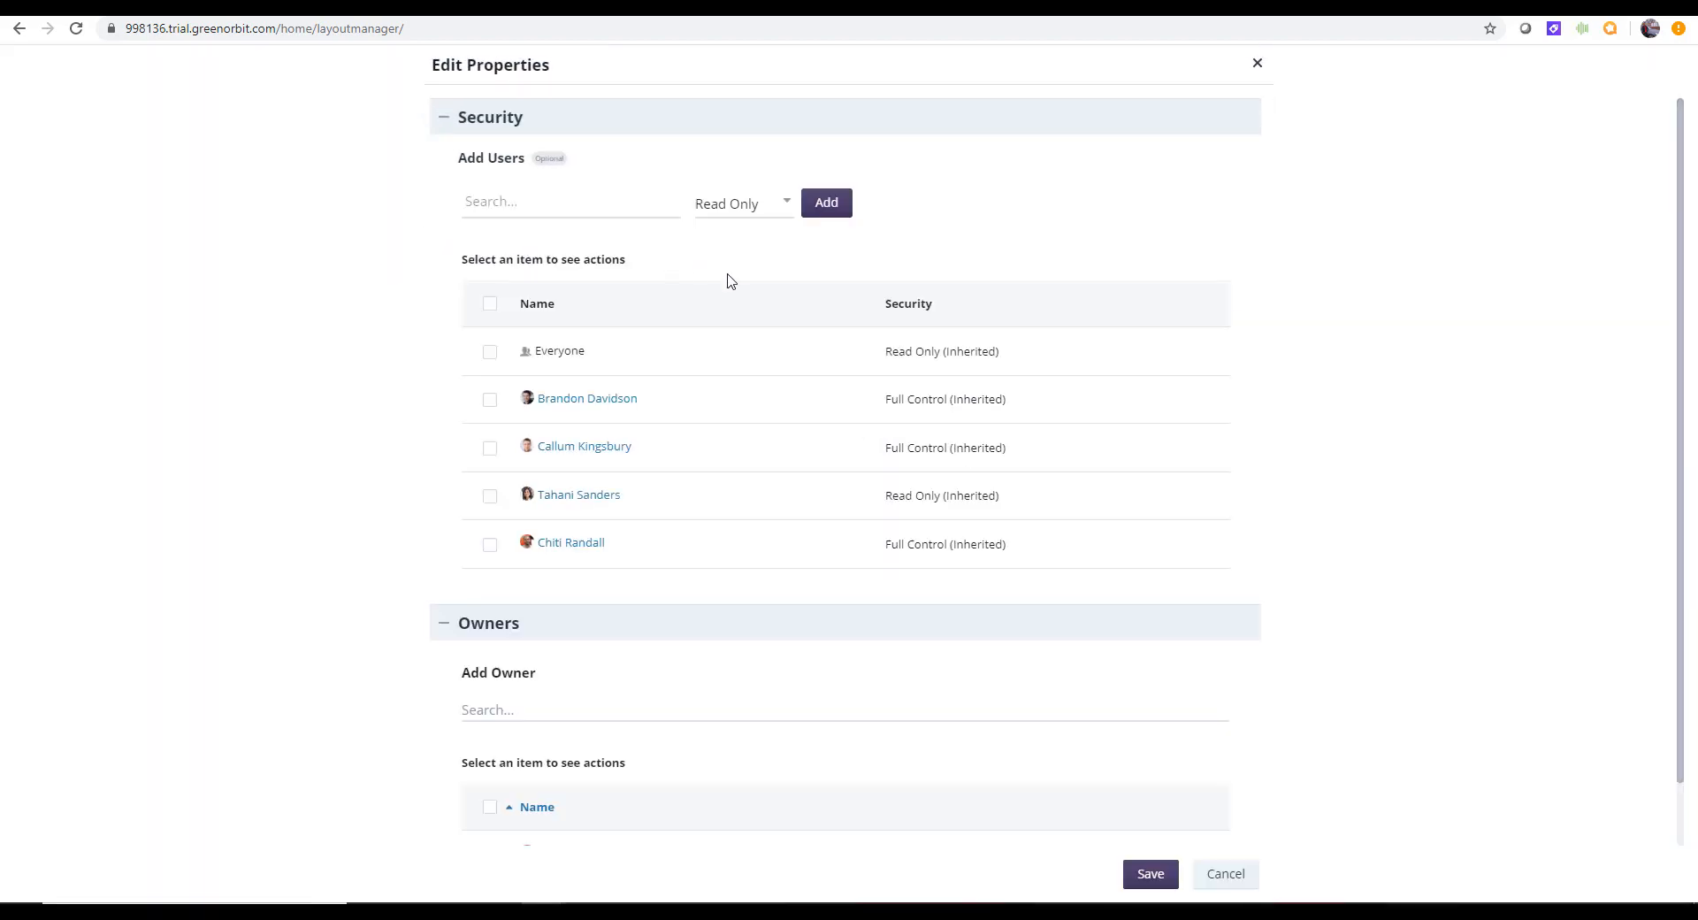
pyautogui.scroll(-1, 730, 281)
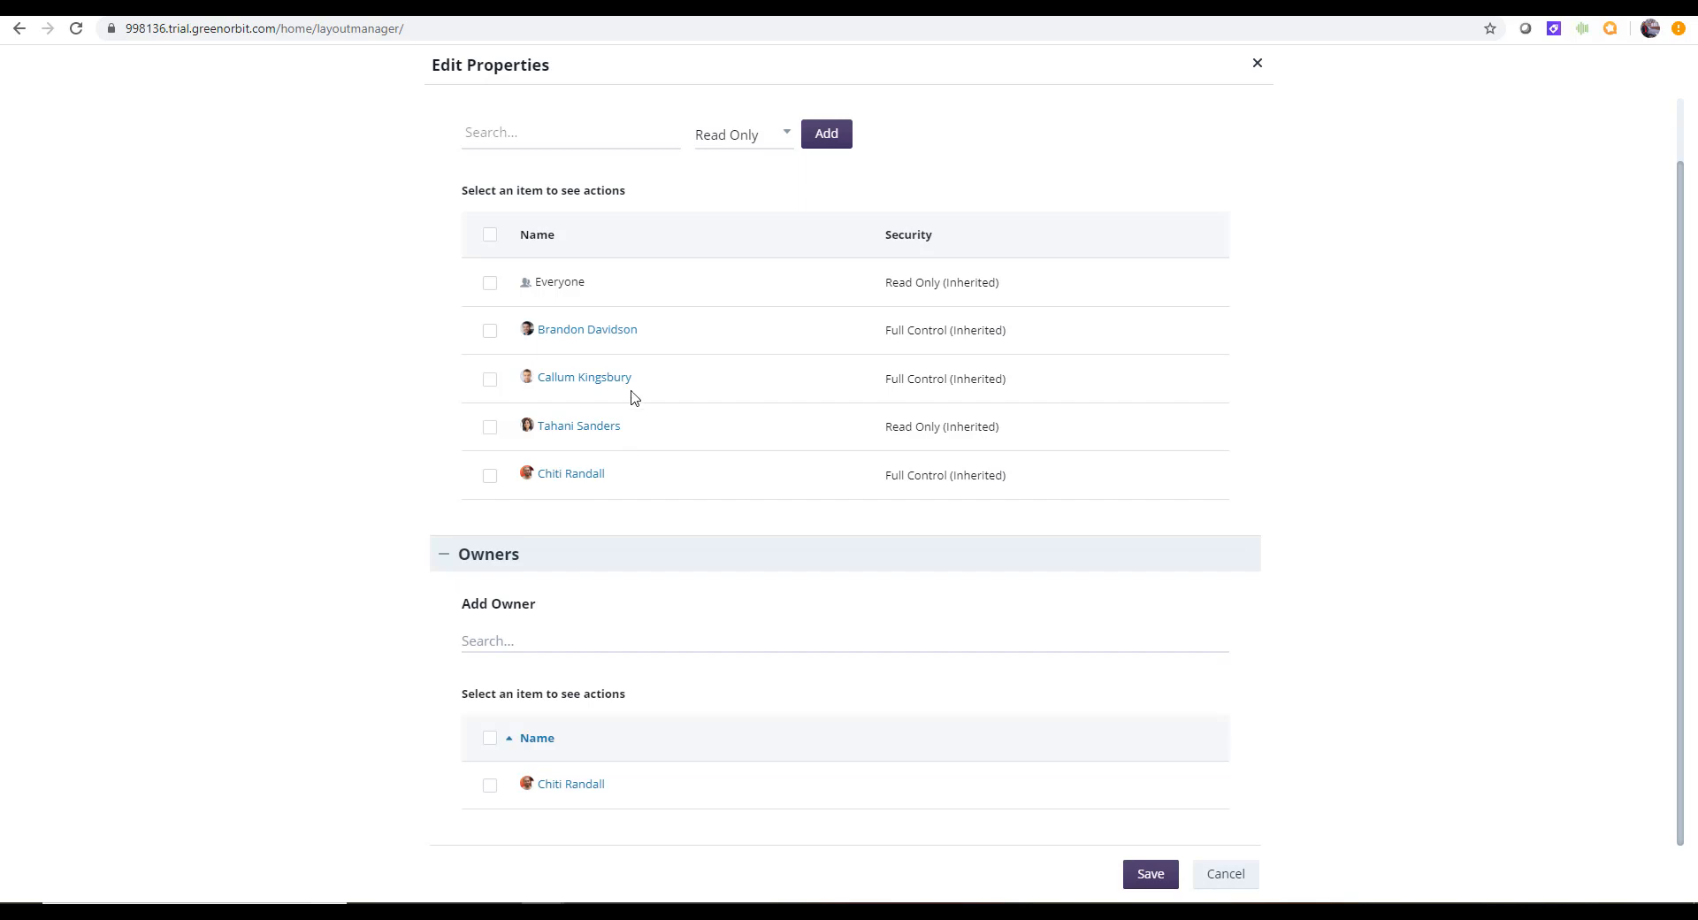
pyautogui.scroll(1, 631, 396)
pyautogui.scroll(-1, 631, 395)
pyautogui.click(1223, 875)
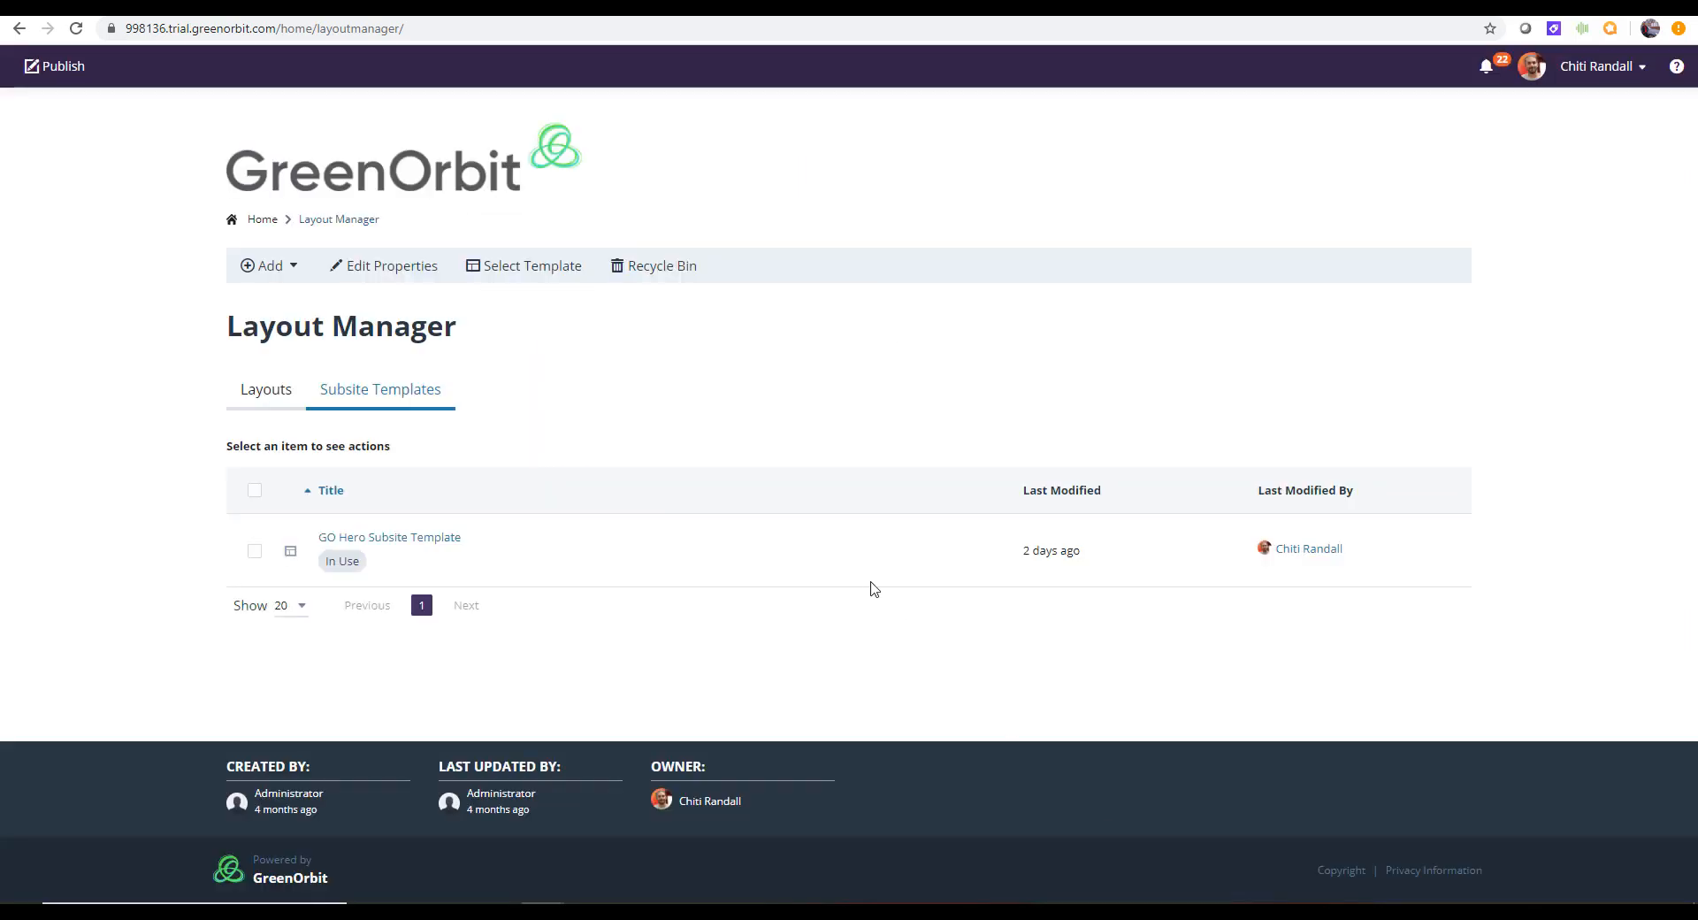
# Add the Three Column, Left Pane, GO-Management and HR Accessible templates to the Layout Manager and show the subsite templates list
pyautogui.click(530, 266)
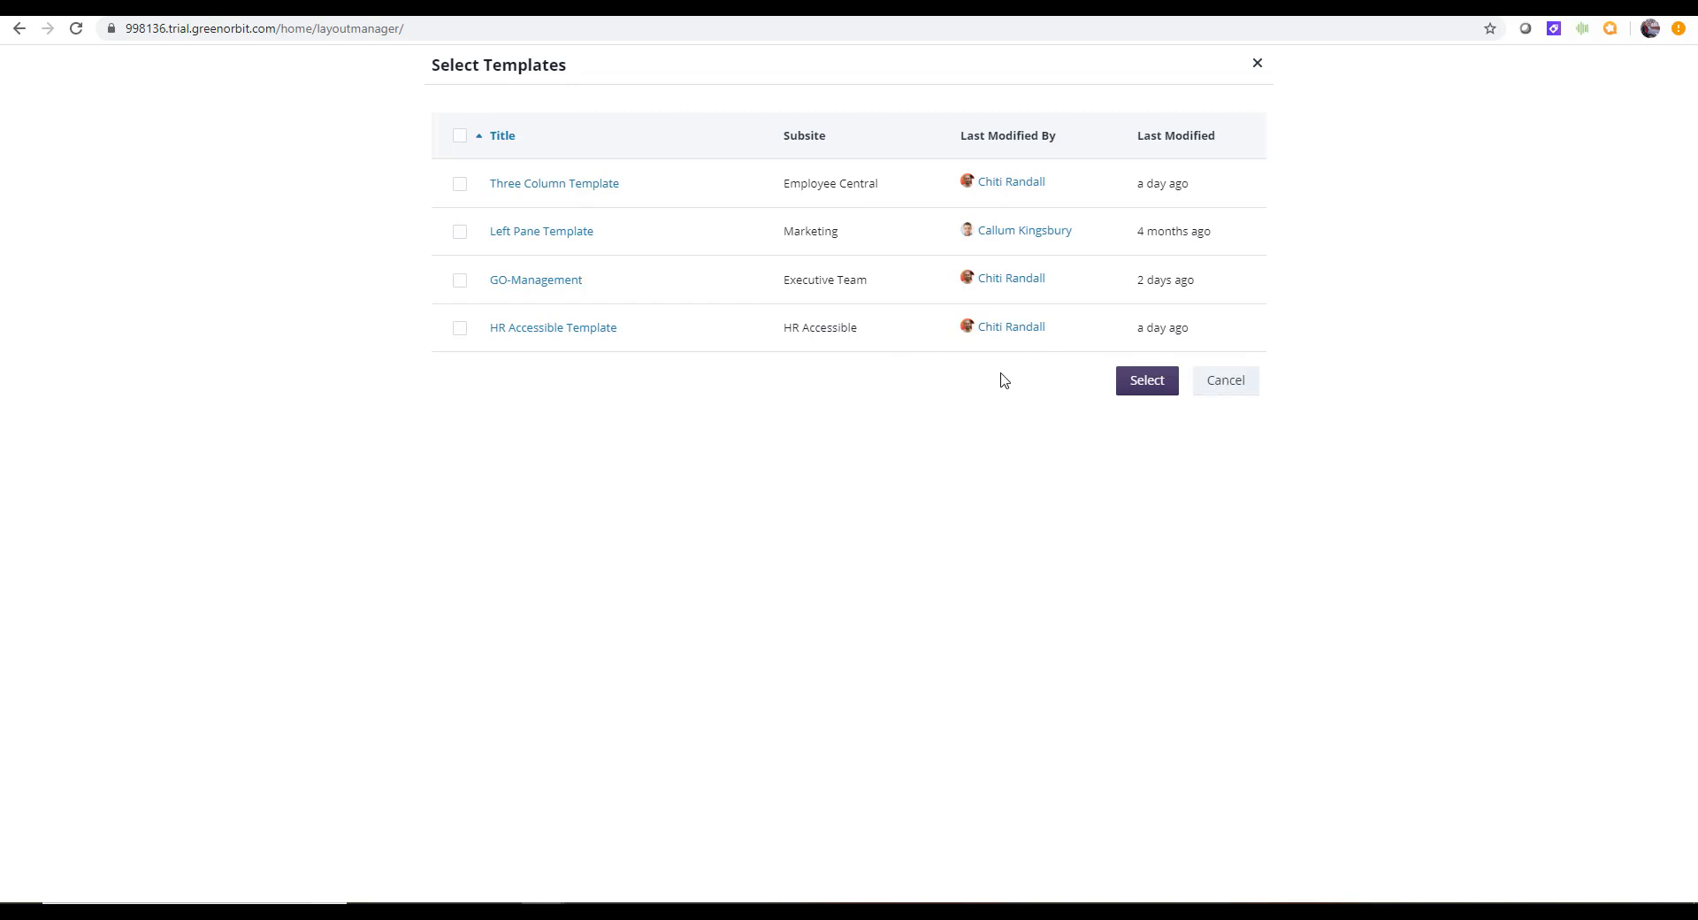
pyautogui.click(1228, 383)
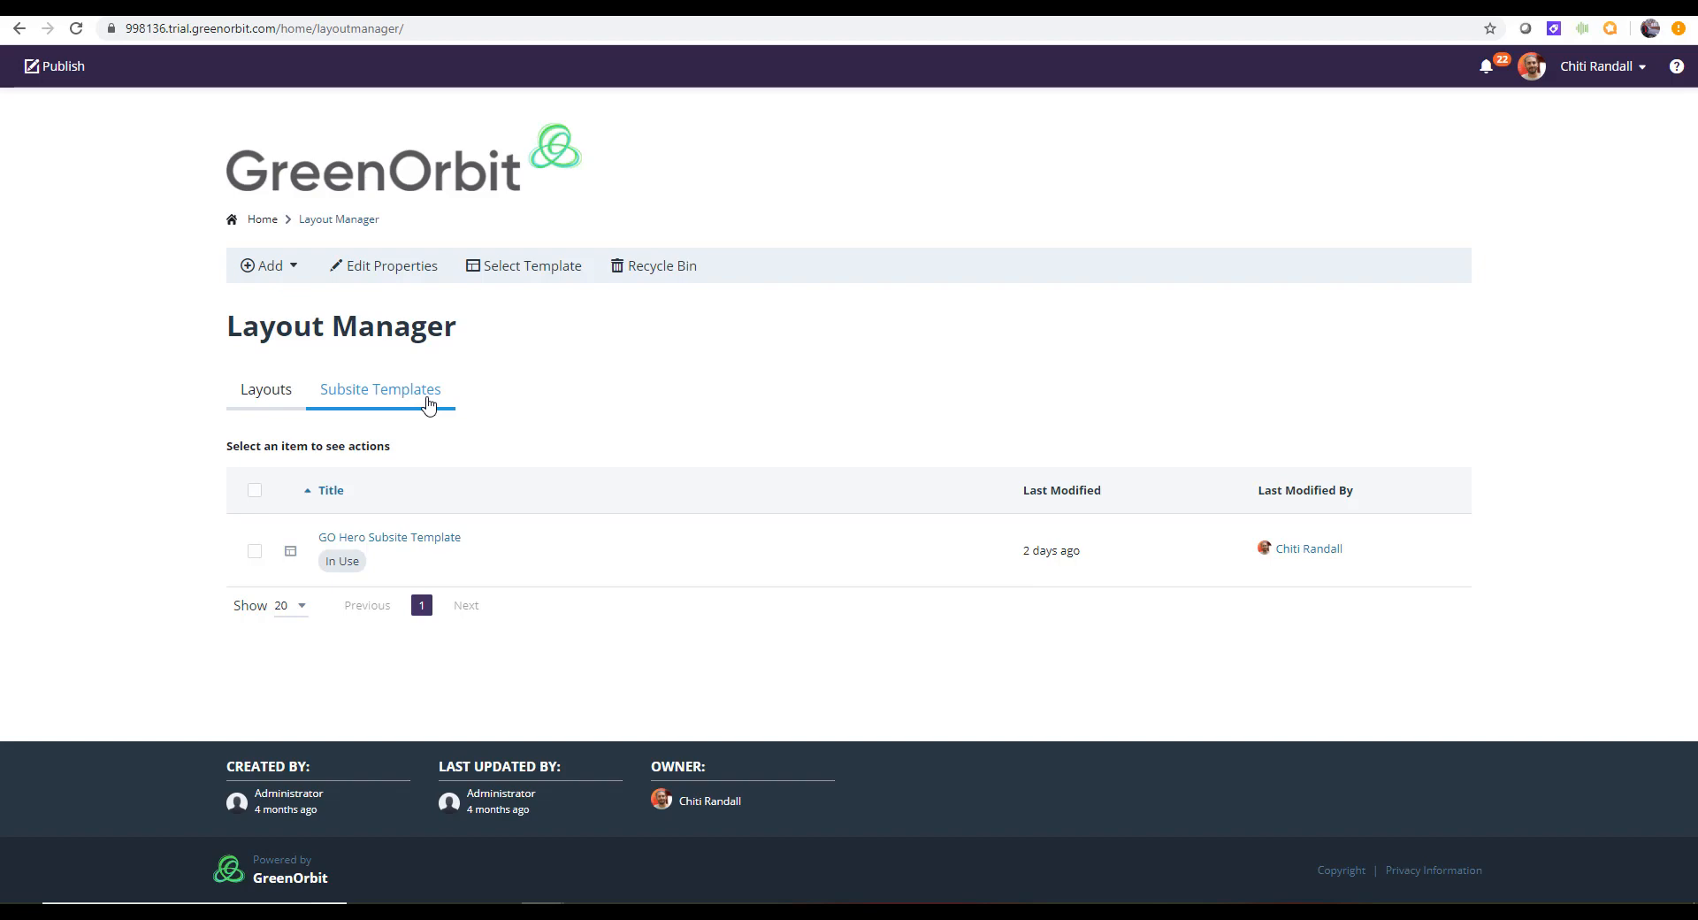
pyautogui.click(504, 270)
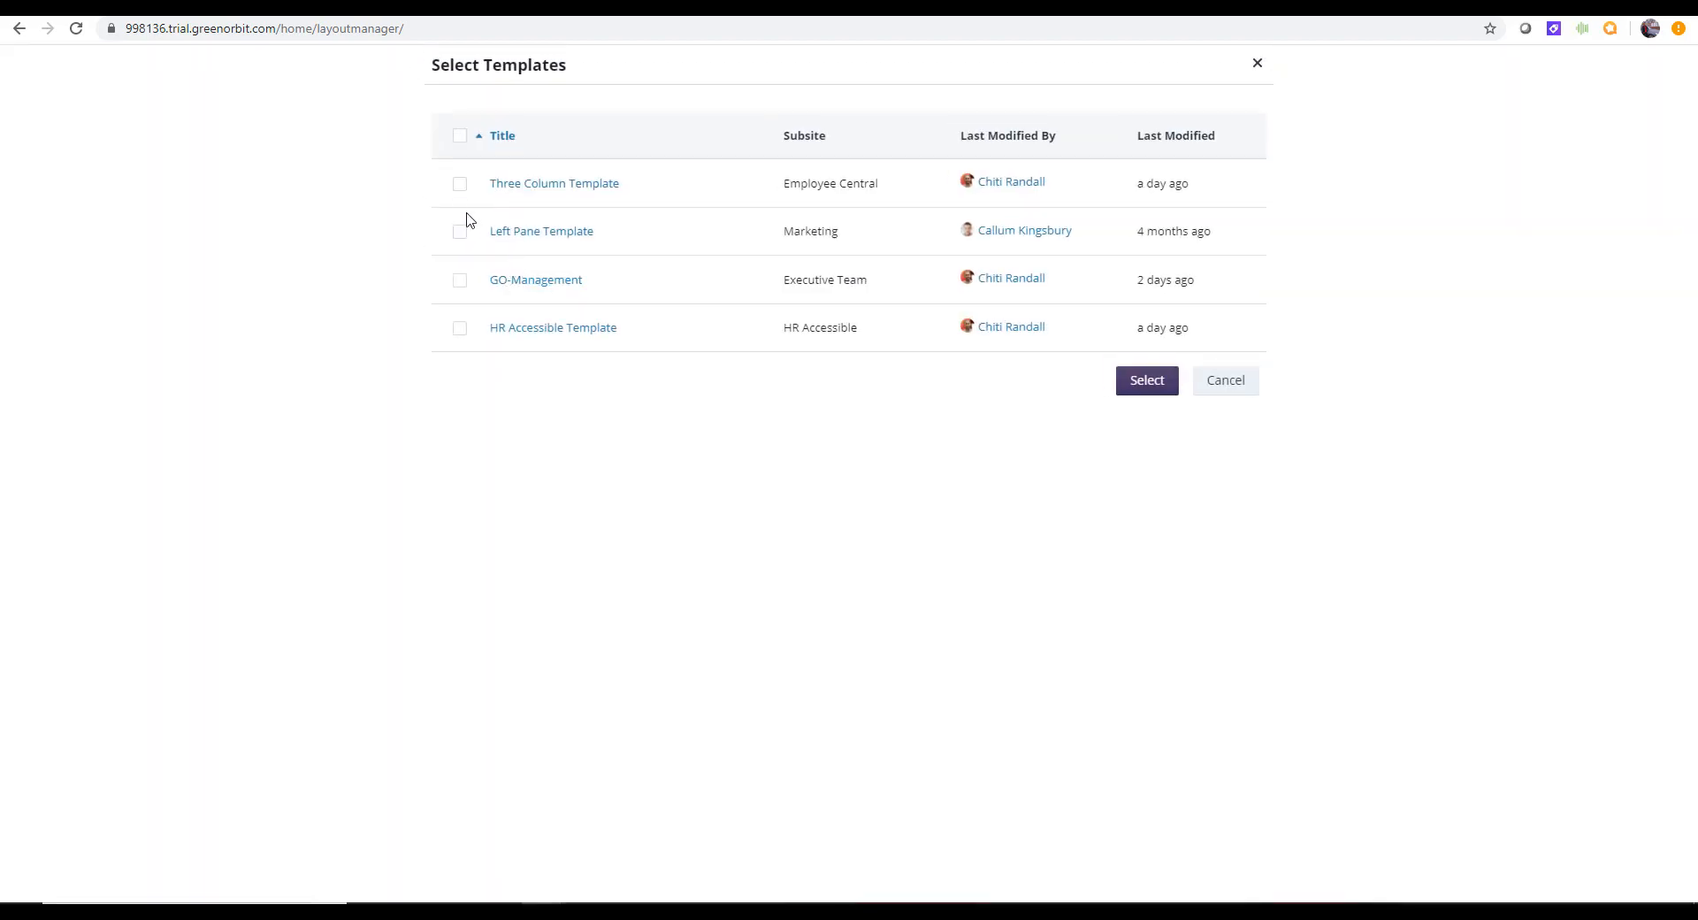
pyautogui.click(460, 184)
pyautogui.click(459, 233)
pyautogui.click(460, 280)
pyautogui.click(460, 328)
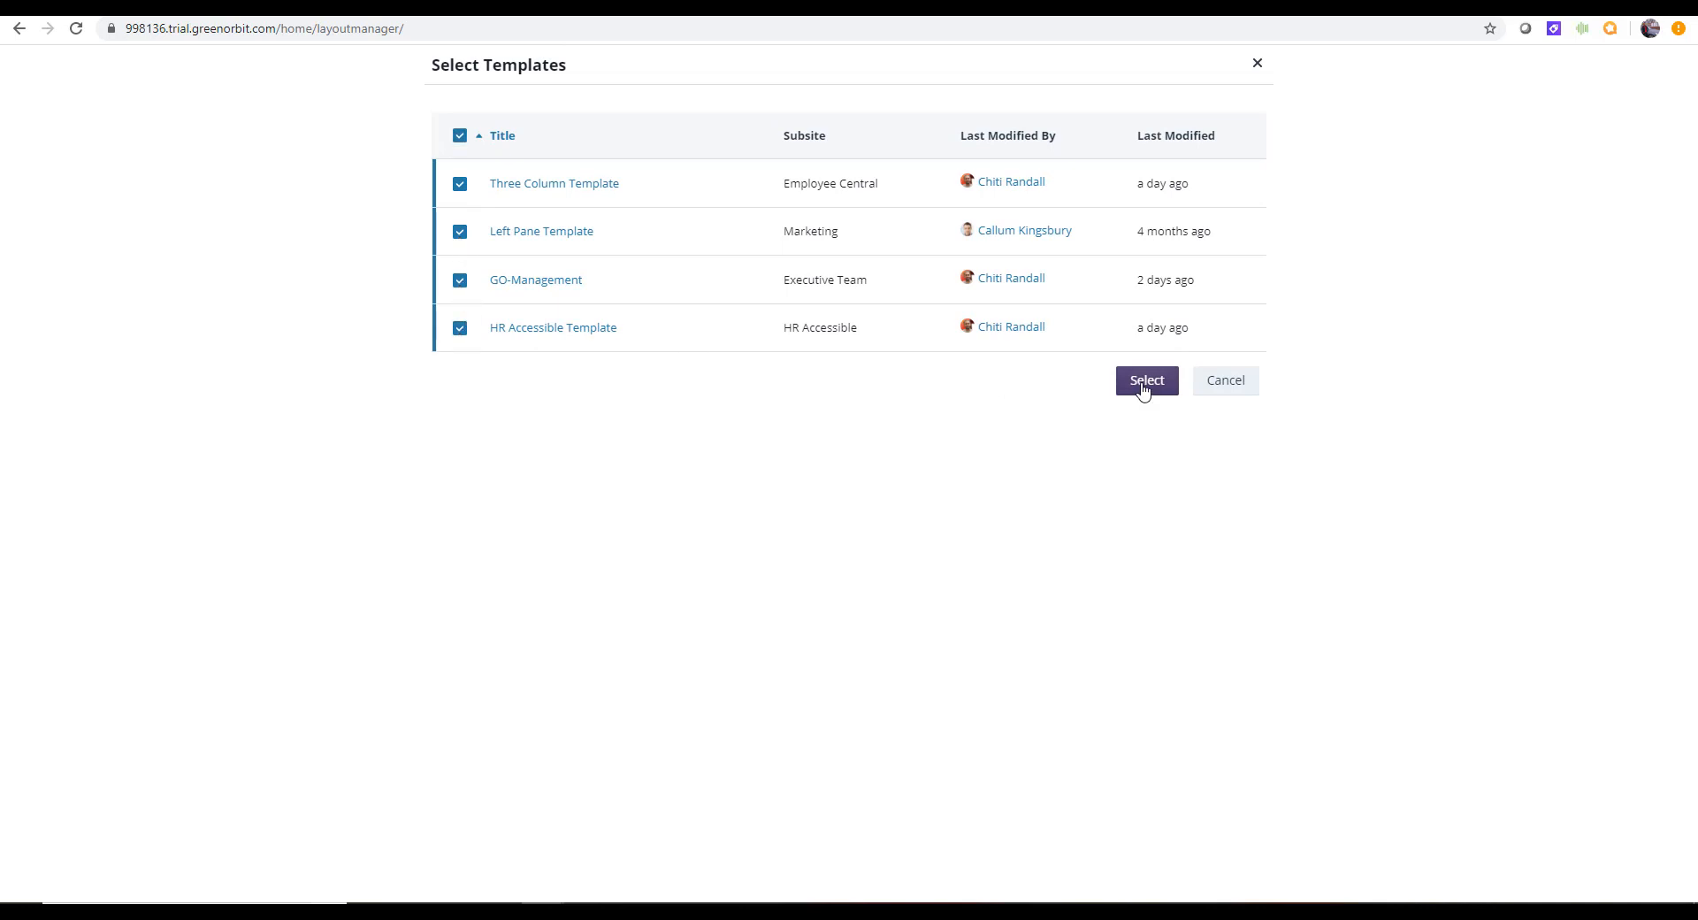
pyautogui.click(1146, 381)
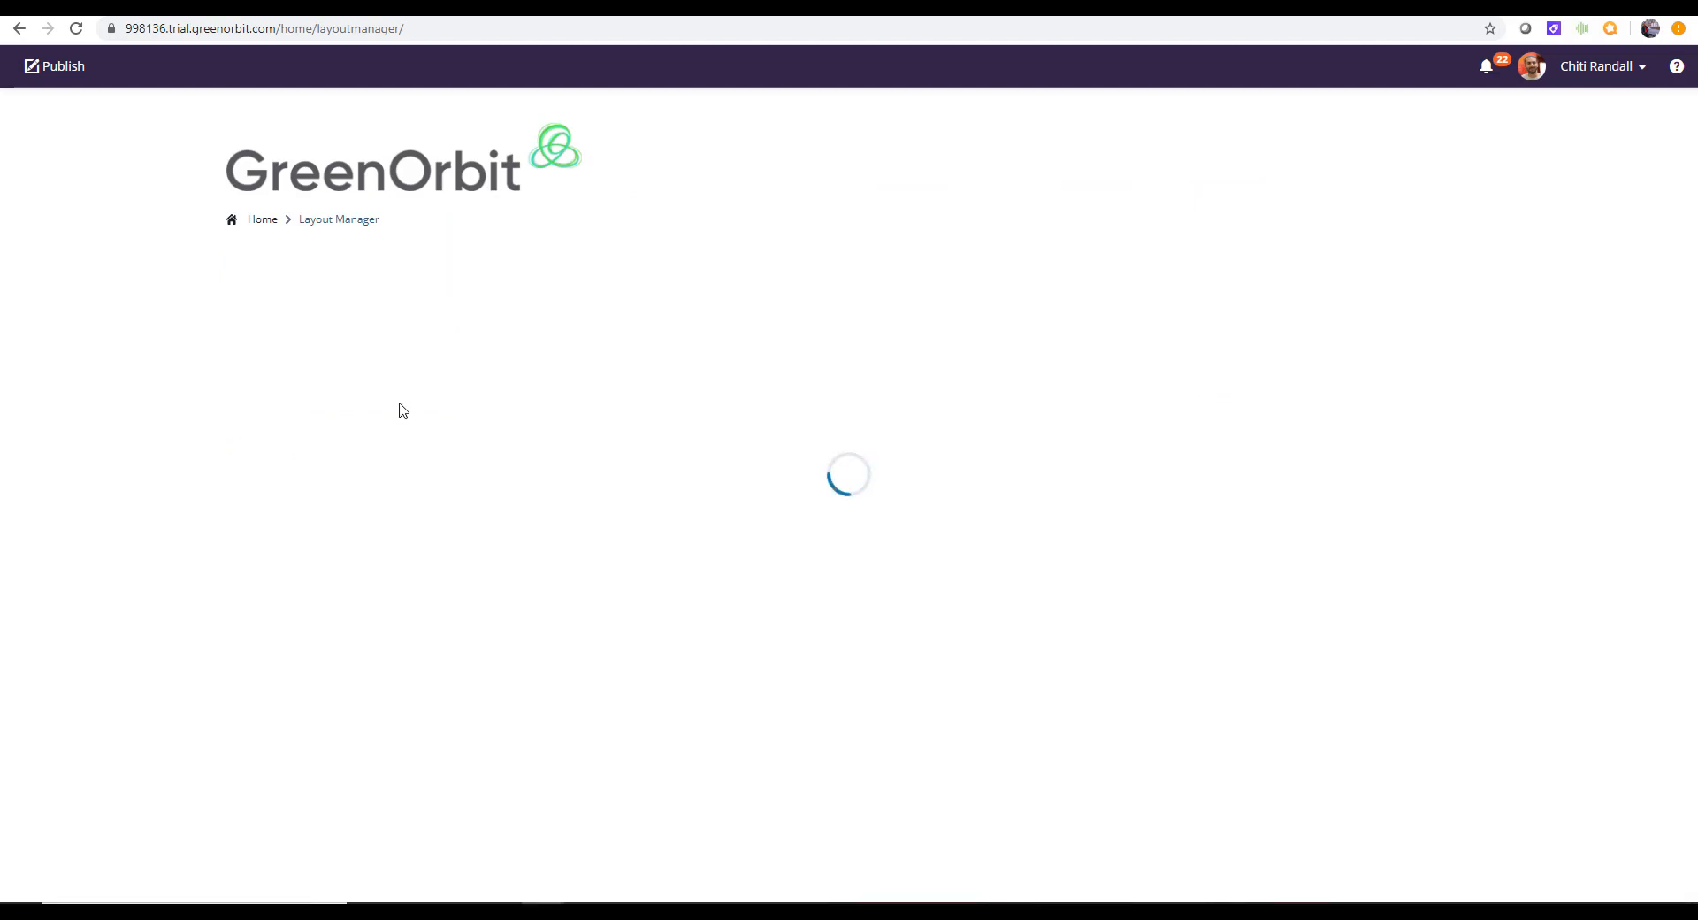
pyautogui.click(400, 407)
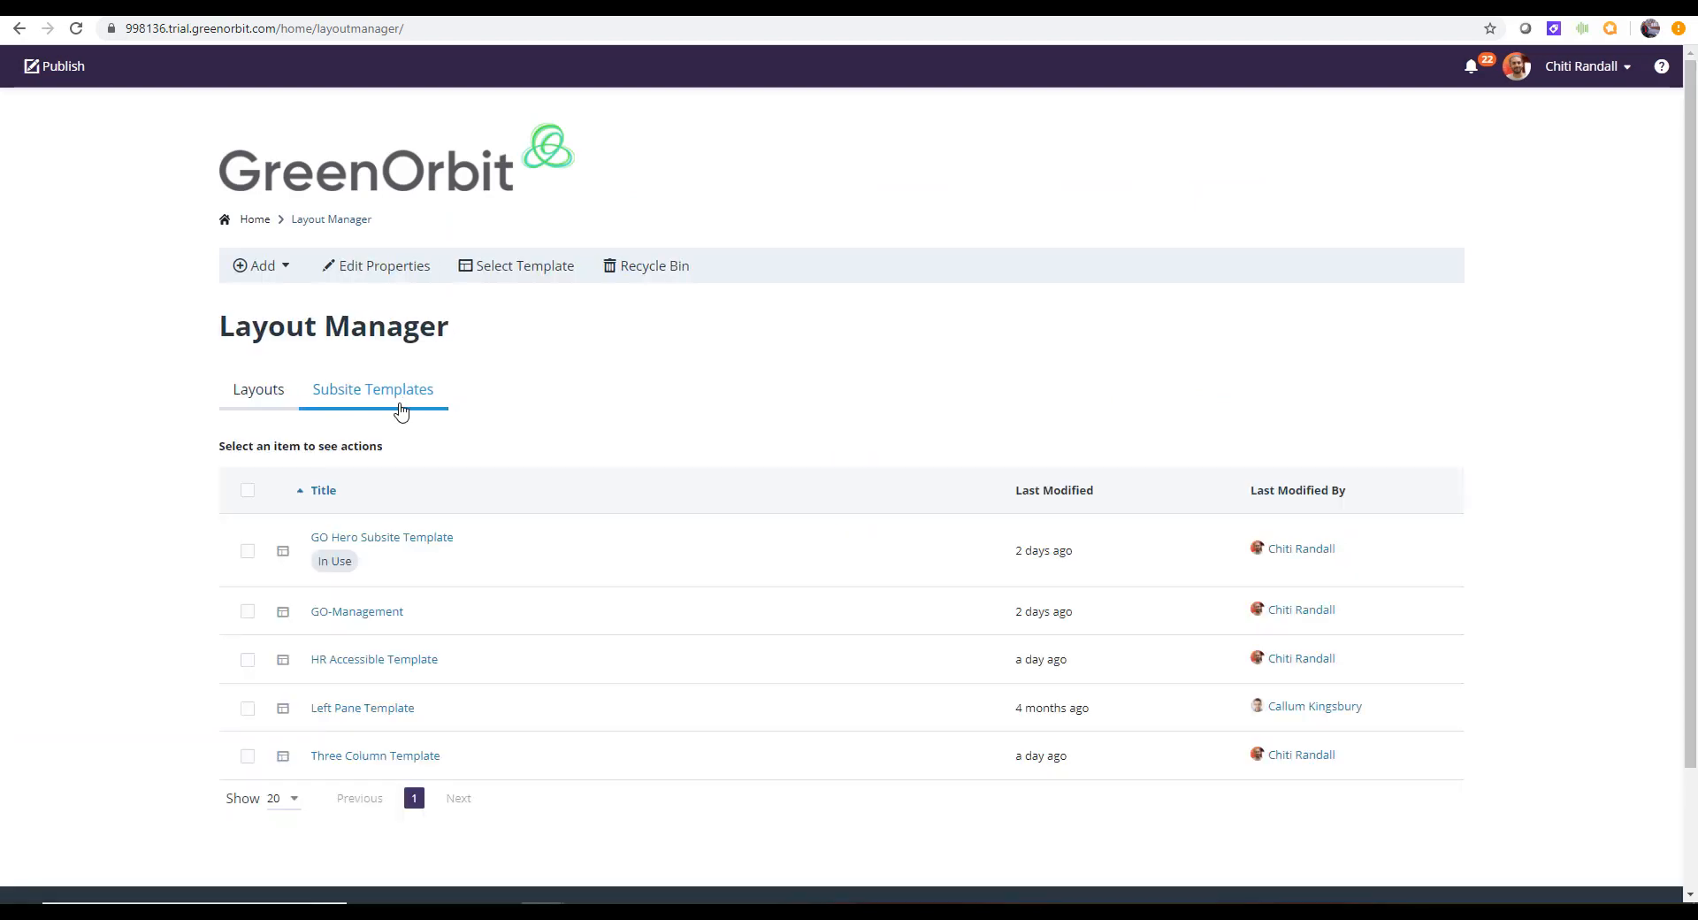
pyautogui.scroll(-1, 466, 651)
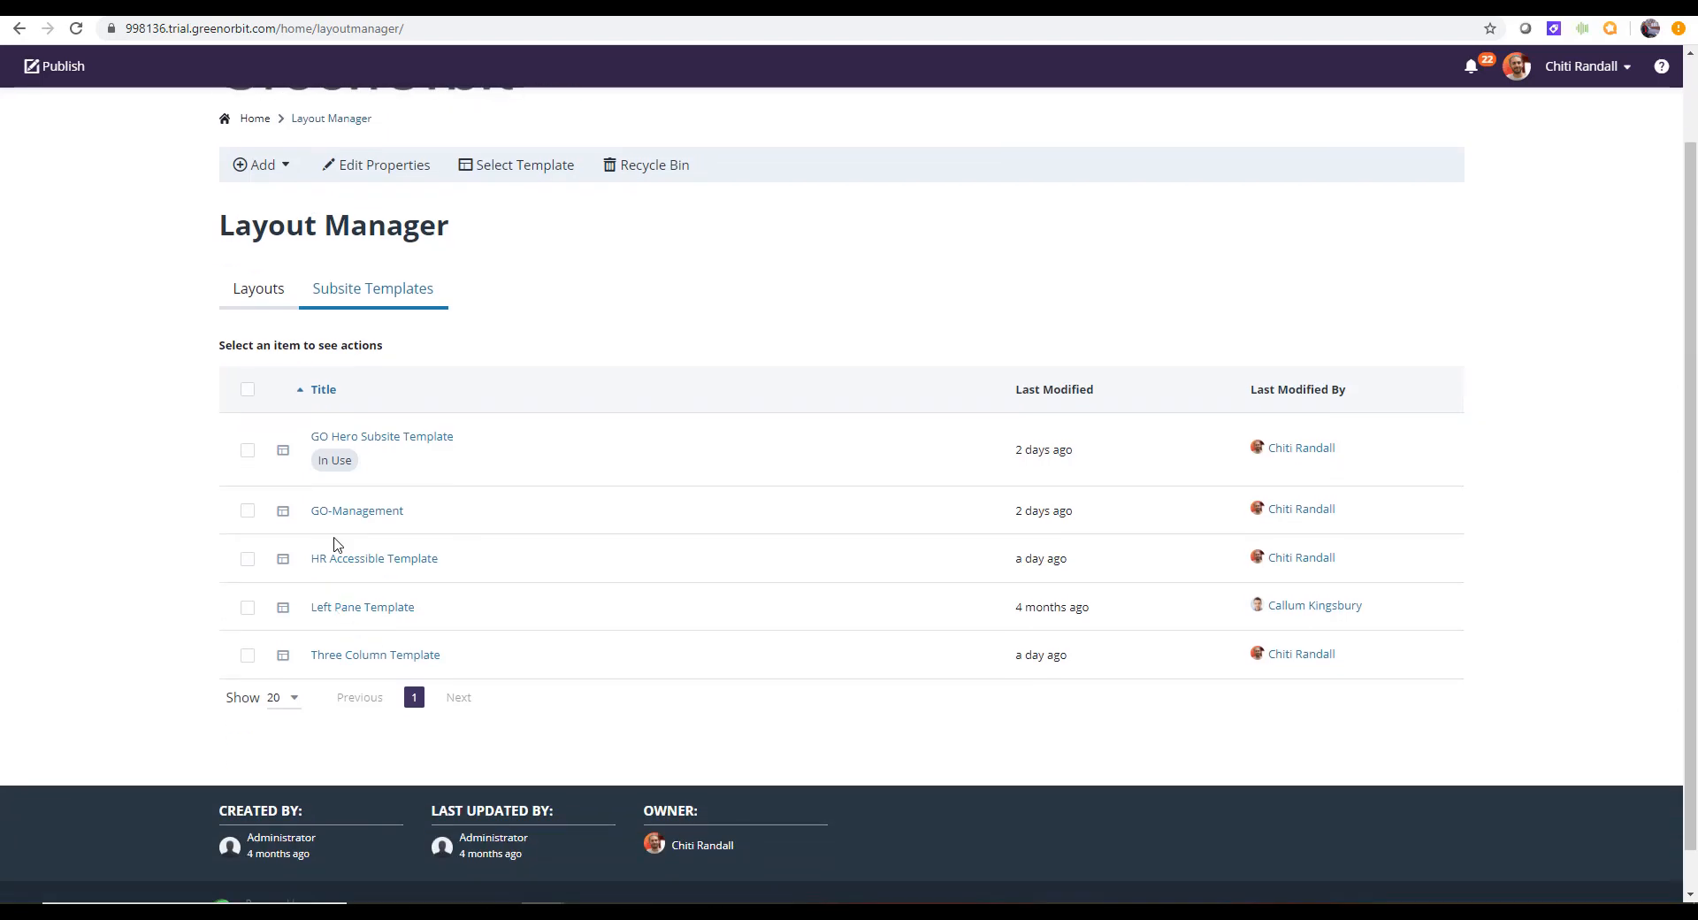
pyautogui.scroll(1, 323, 694)
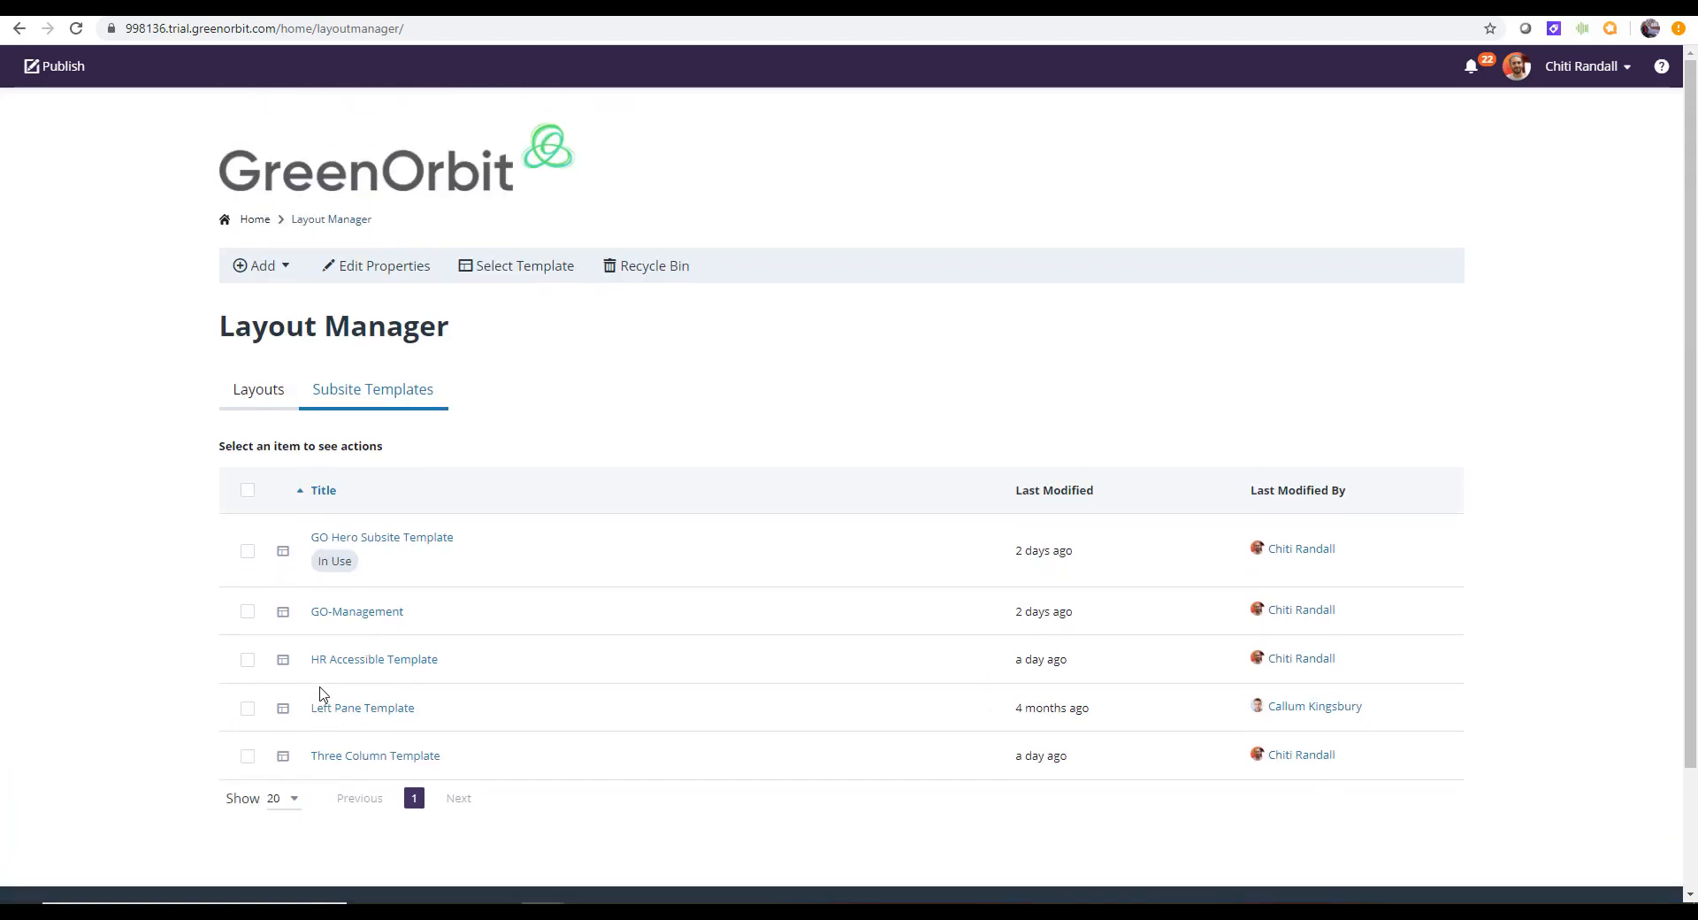
# Return to the home page and open its subsite template for editing
pyautogui.moveTo(345, 390); pyautogui.dragTo(247, 220)
pyautogui.click(254, 222)
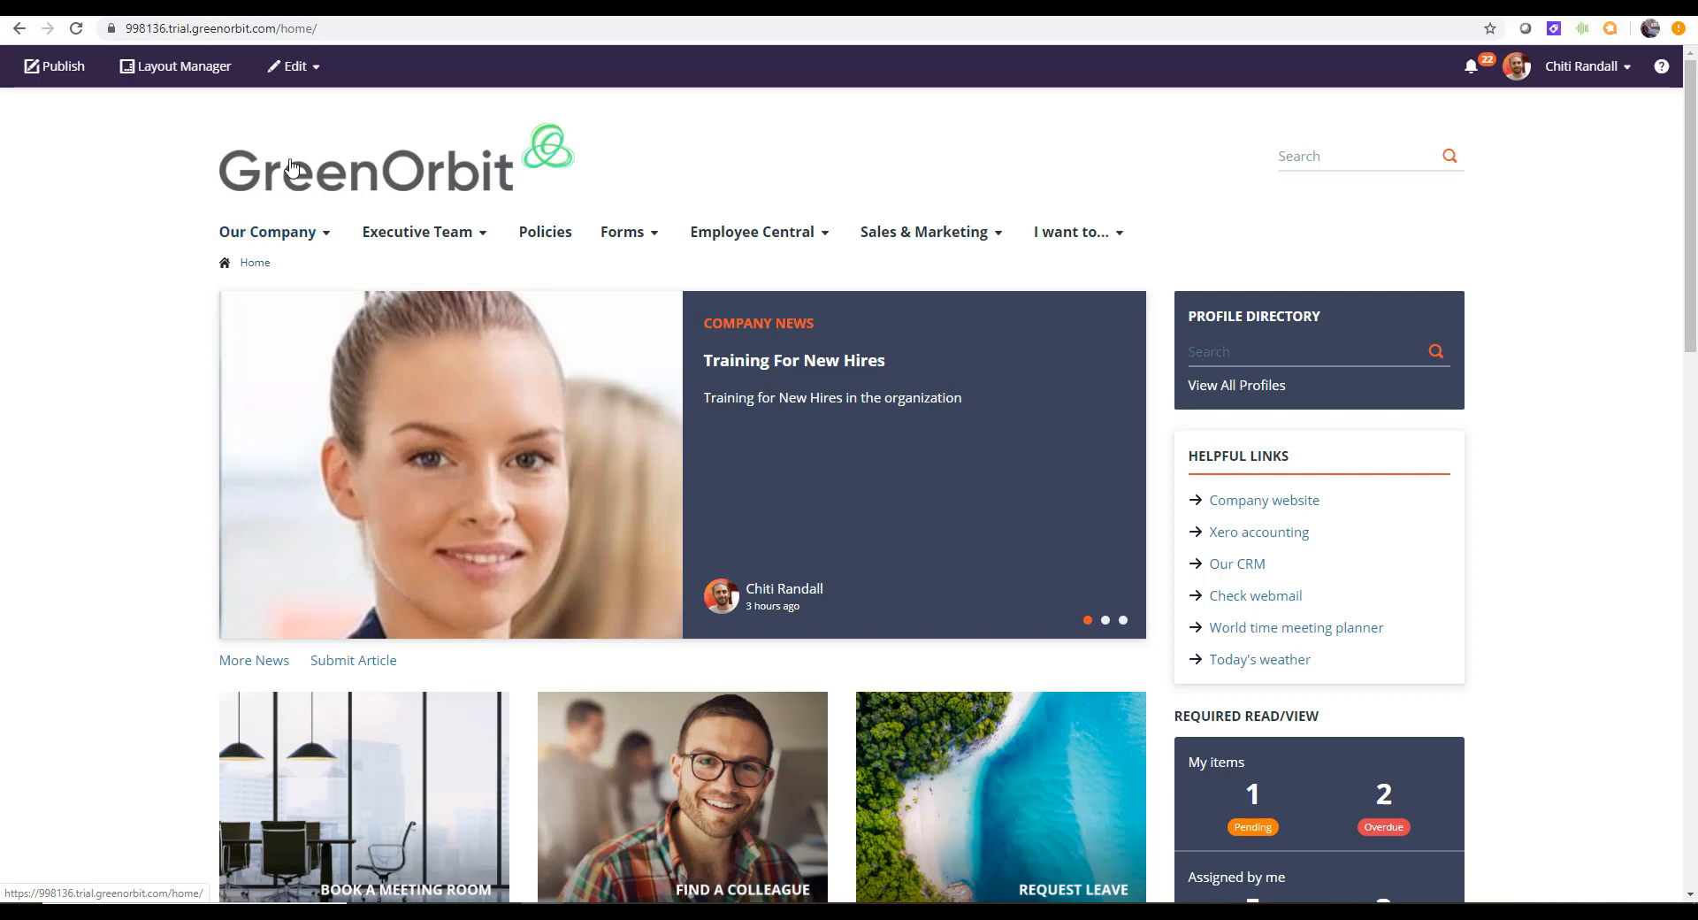
pyautogui.click(319, 66)
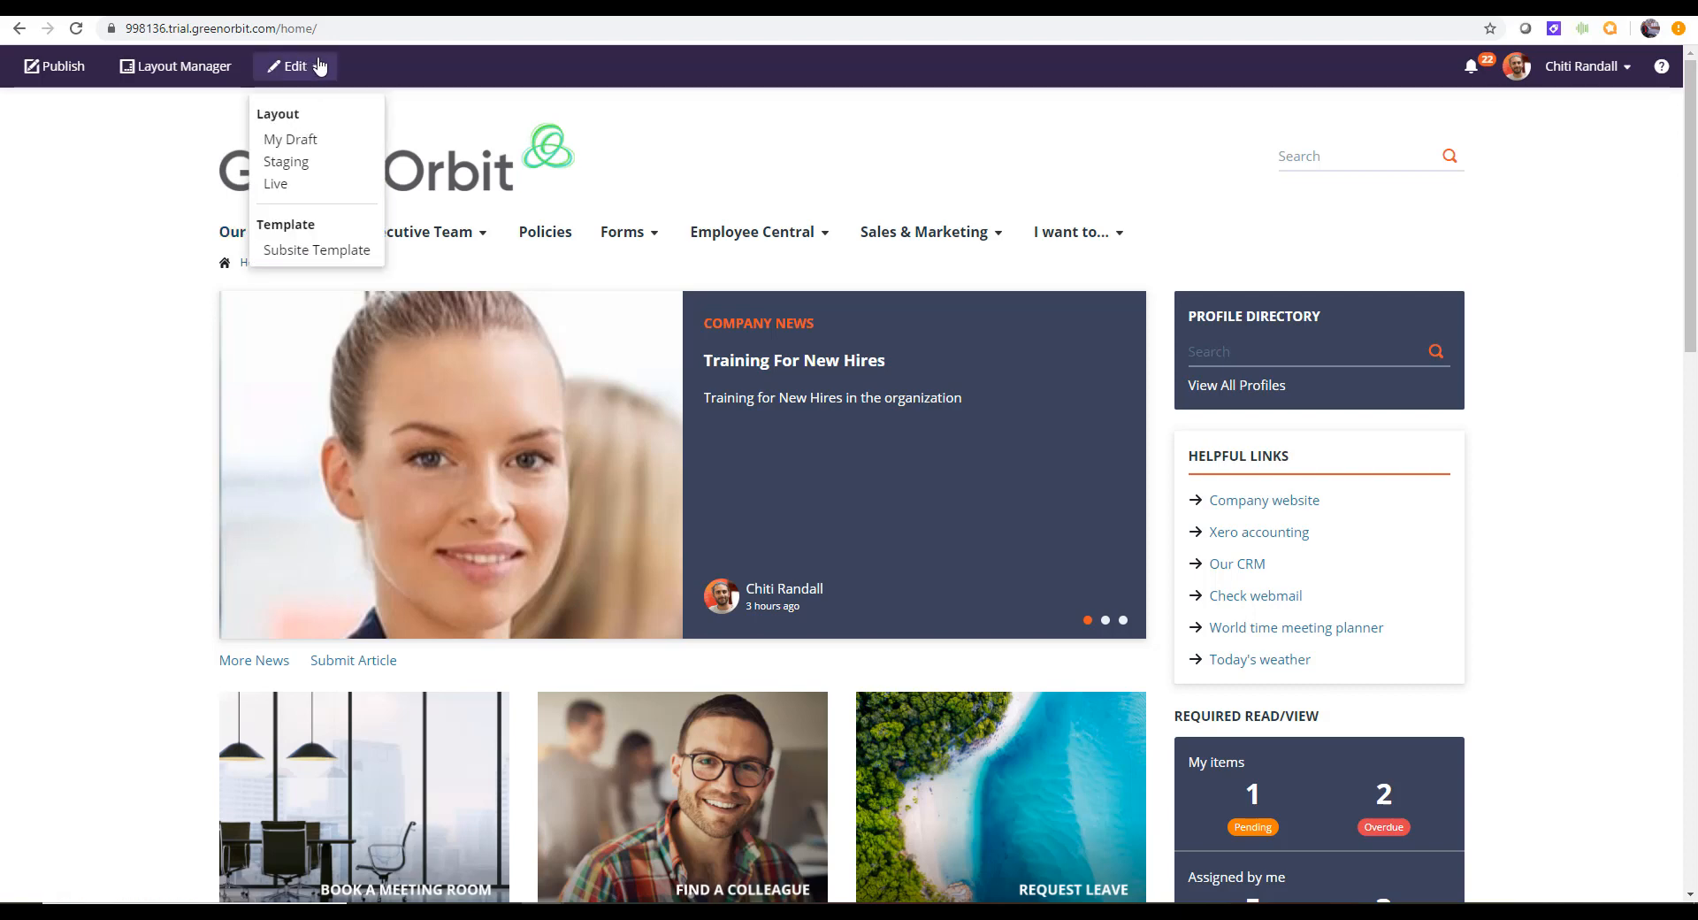
pyautogui.click(323, 250)
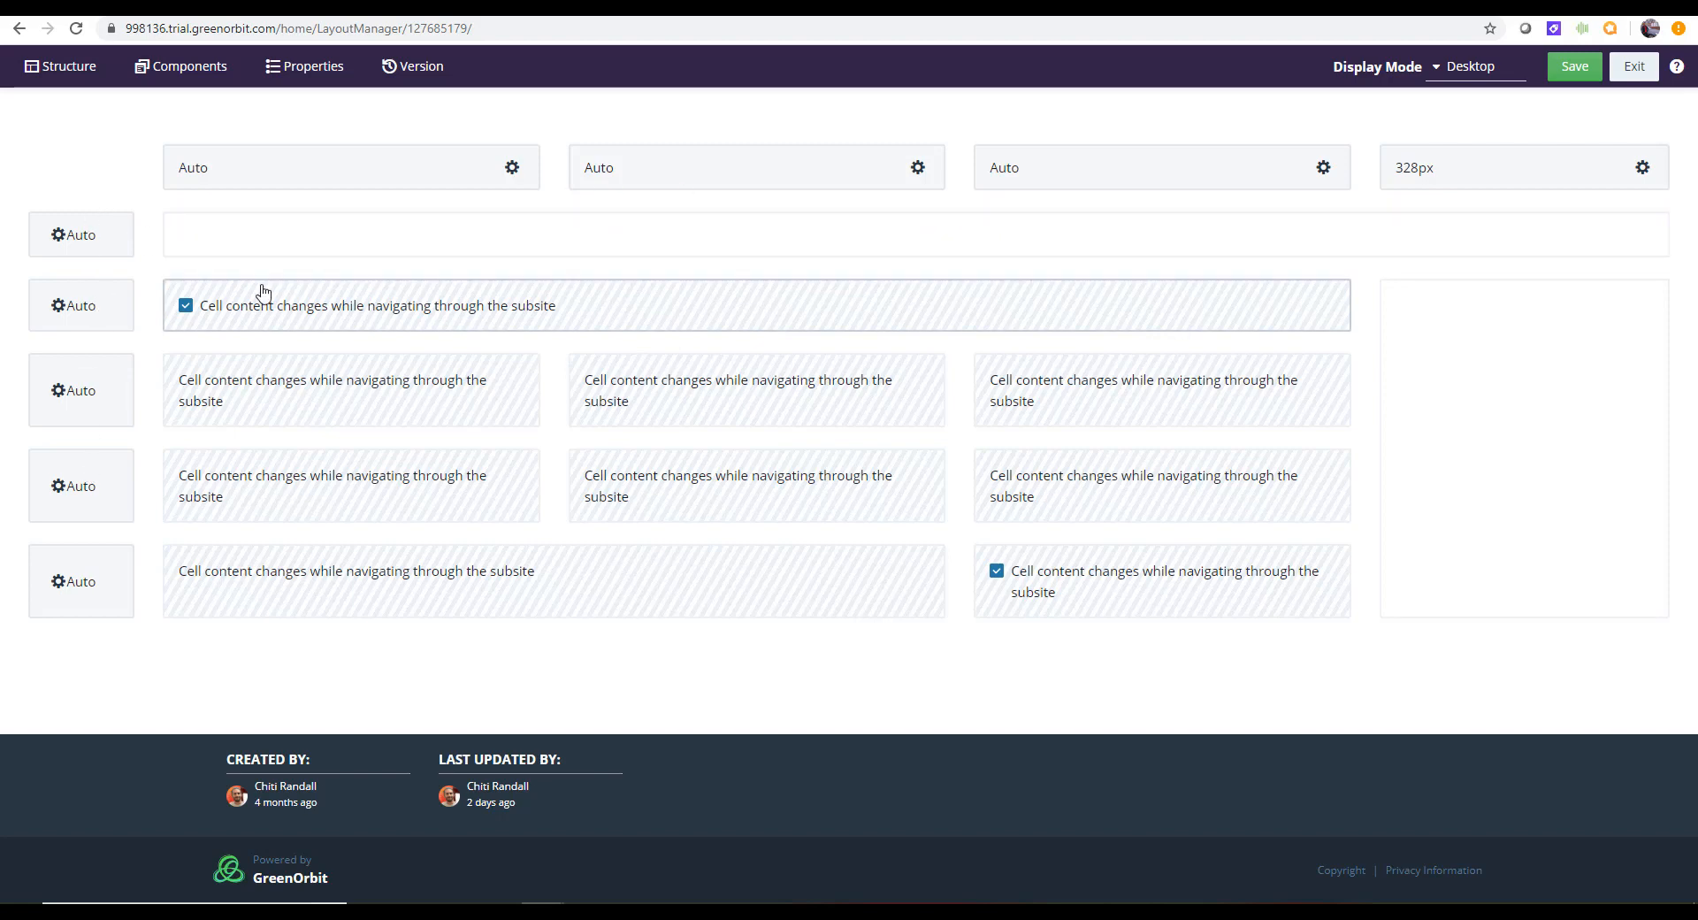
# Insert a row below the template's first row and merge the new row's first three cells into one
pyautogui.click(55, 239)
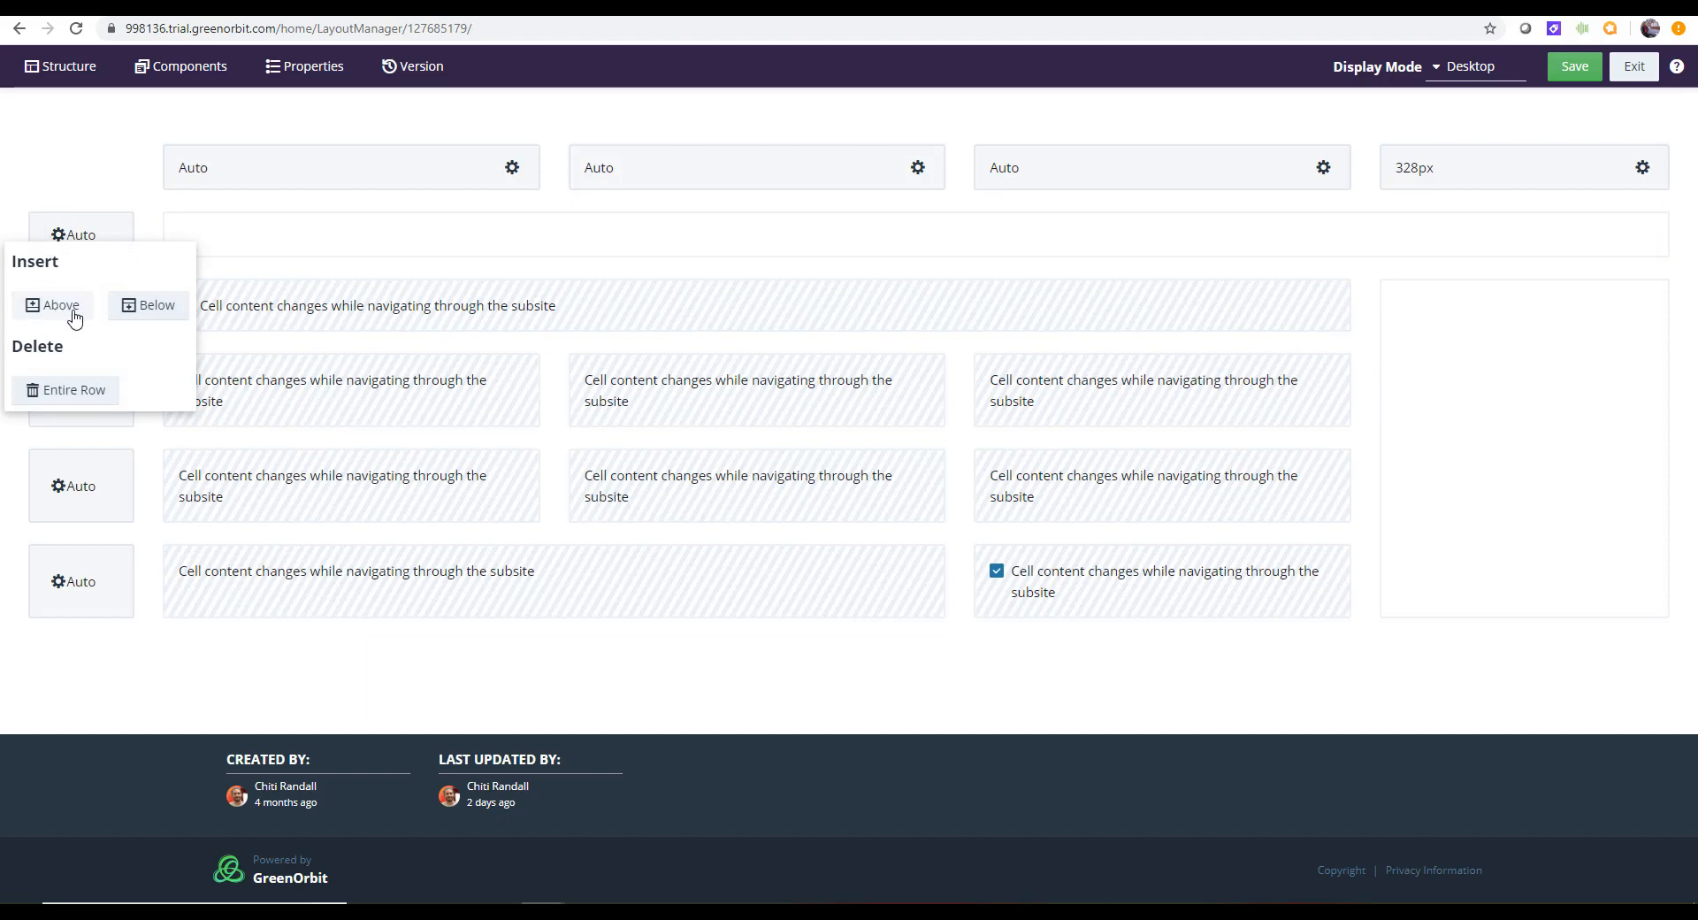
pyautogui.click(144, 306)
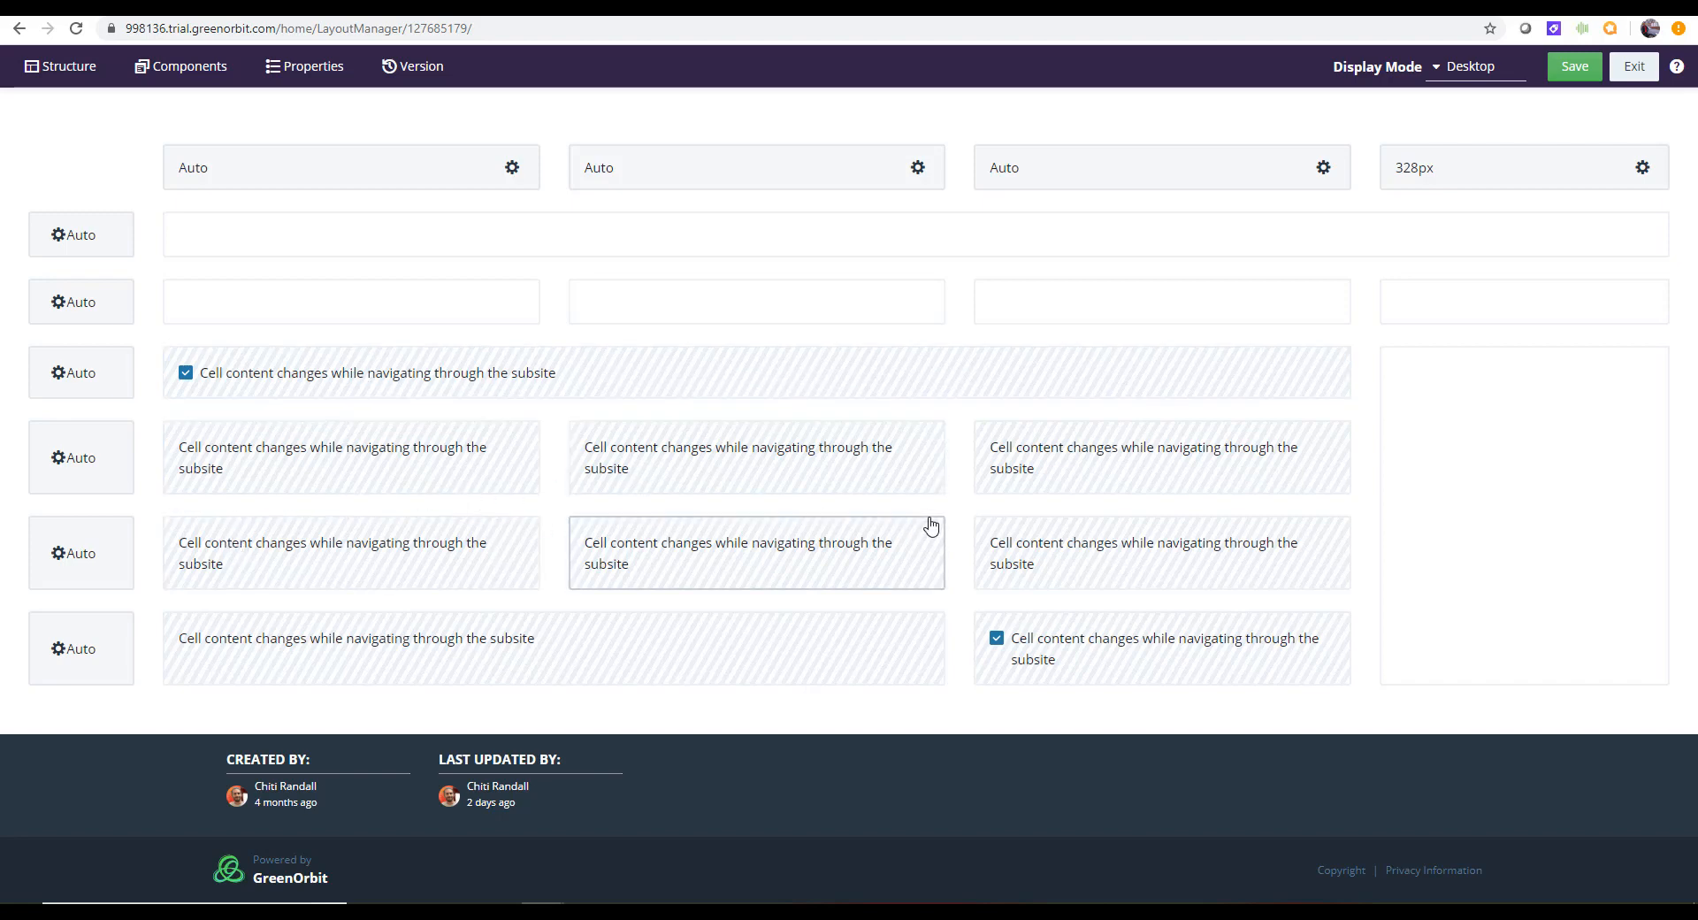
pyautogui.click(415, 317)
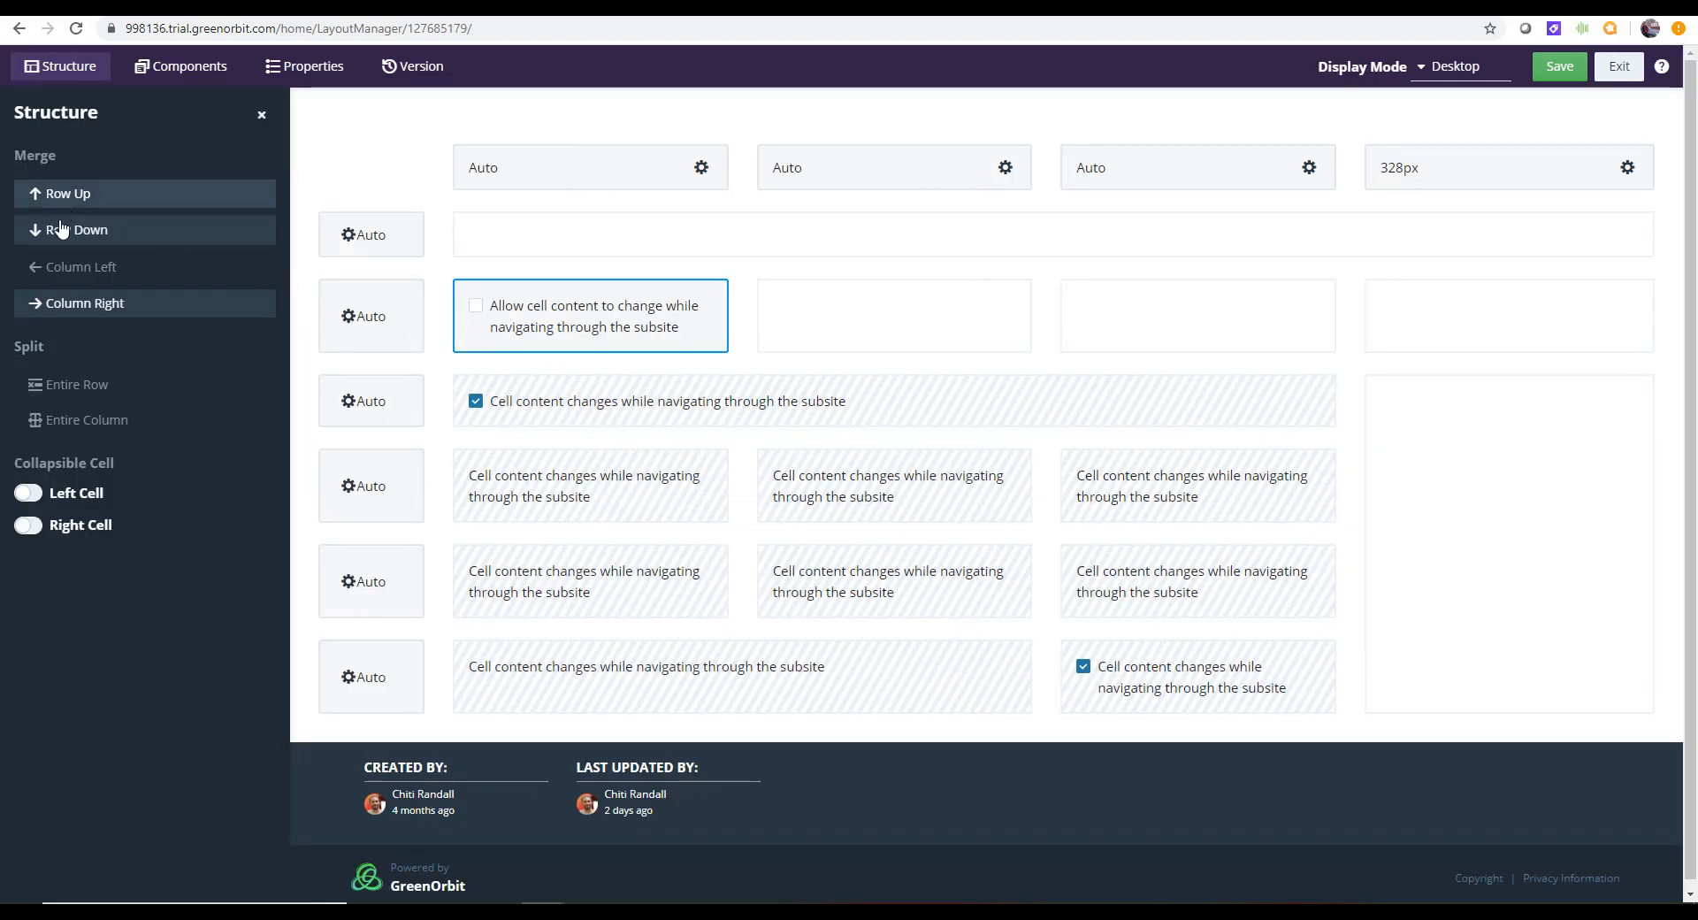
pyautogui.click(62, 303)
pyautogui.click(62, 305)
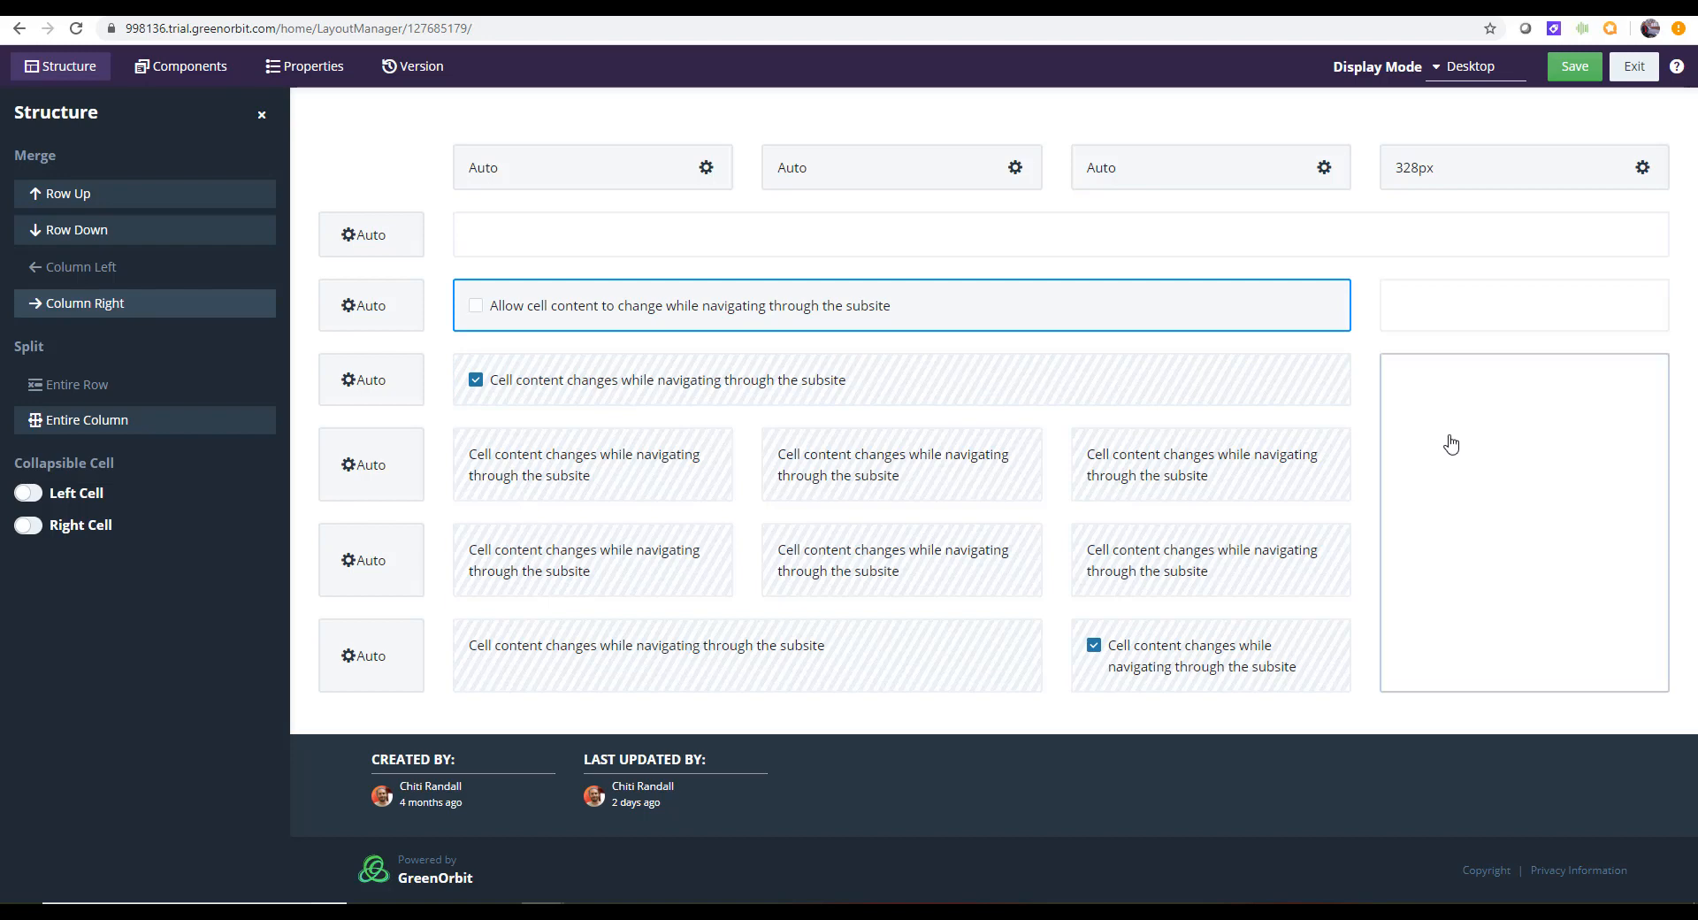
# Merge the second row's cell in the 328px column downward through all the rows beneath it
pyautogui.click(1451, 305)
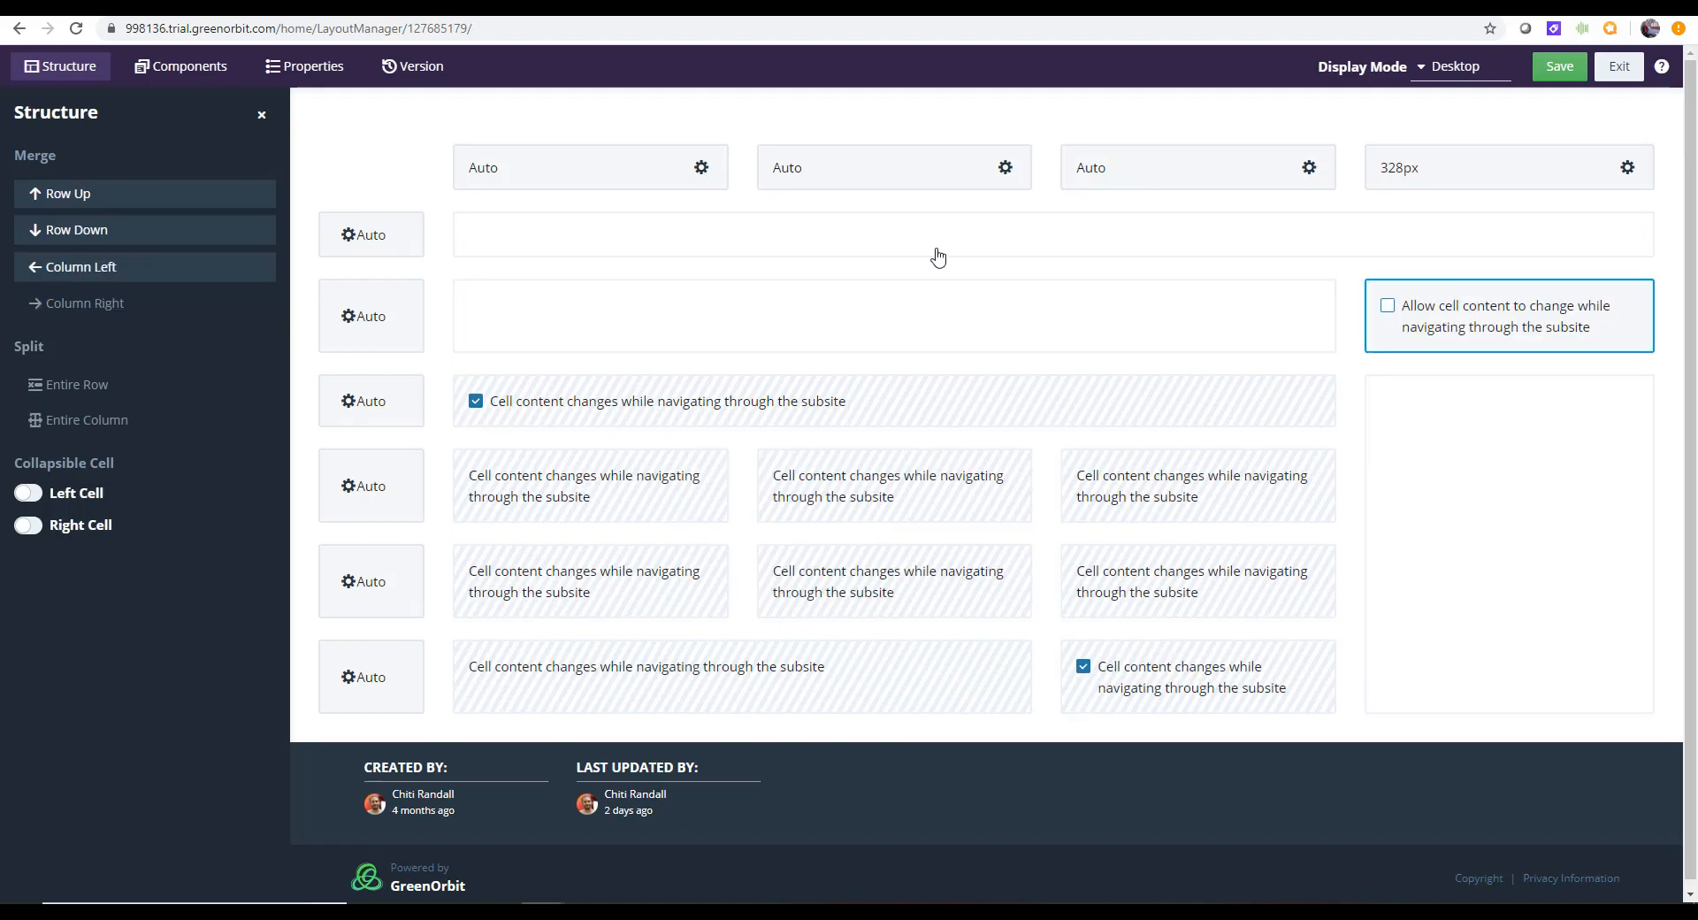
pyautogui.click(118, 231)
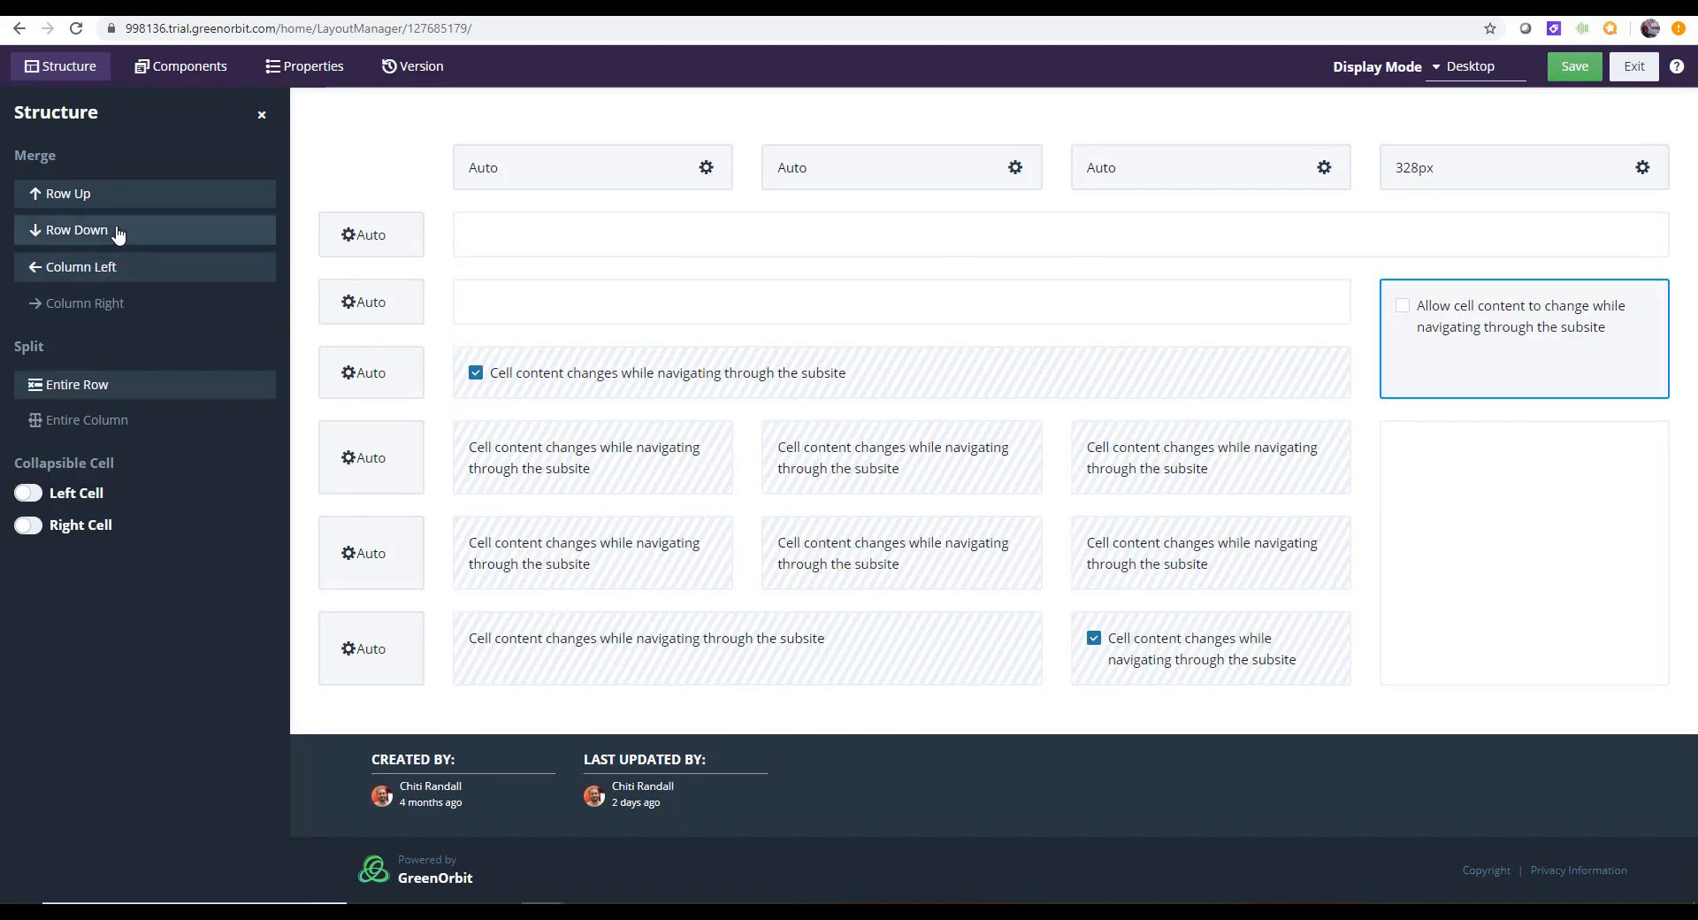
pyautogui.click(117, 231)
pyautogui.click(117, 231)
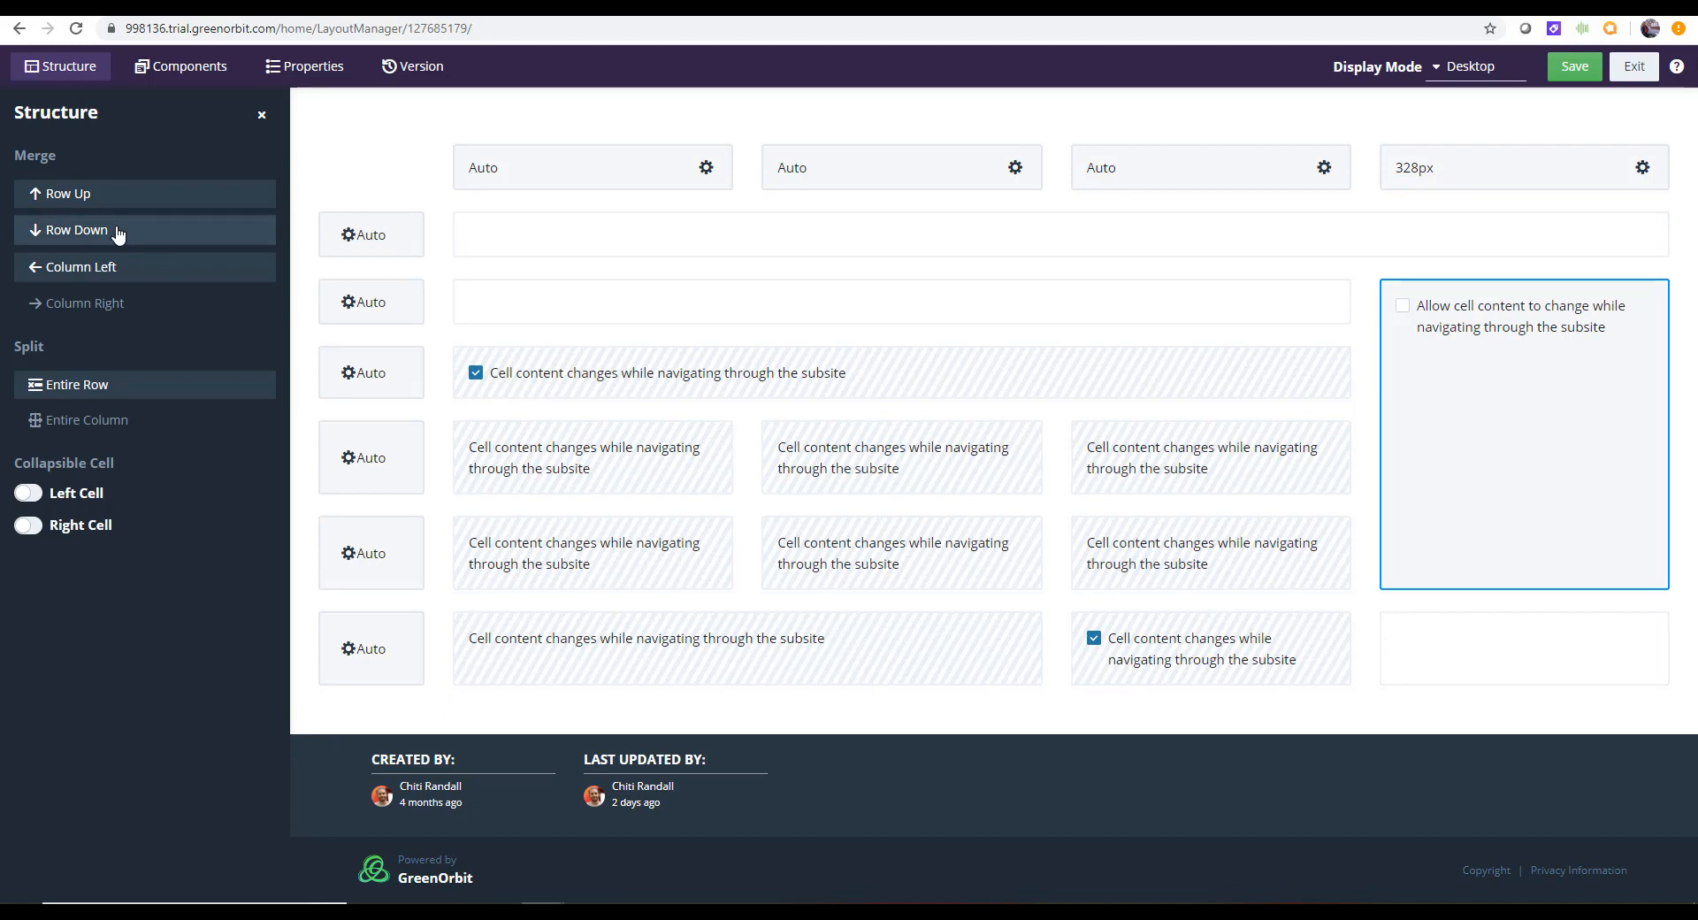
pyautogui.click(117, 231)
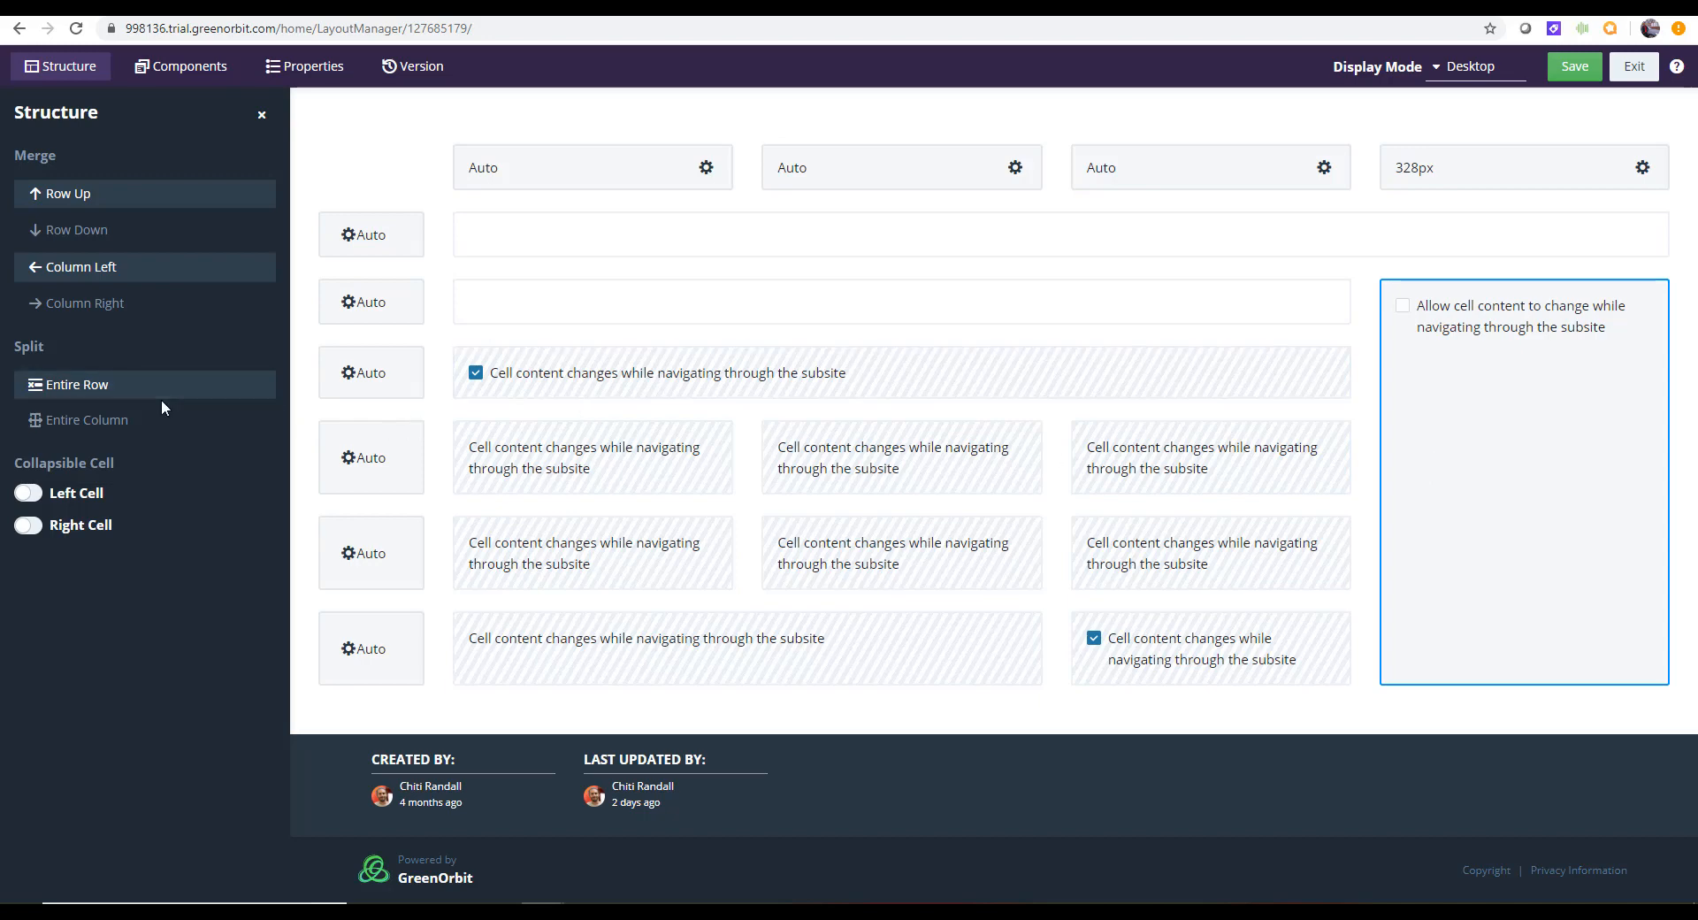
# Split the full-width first-row cell into separate columns and the tall 328px-column cell into separate rows
pyautogui.moveTo(1491, 320); pyautogui.dragTo(1544, 246)
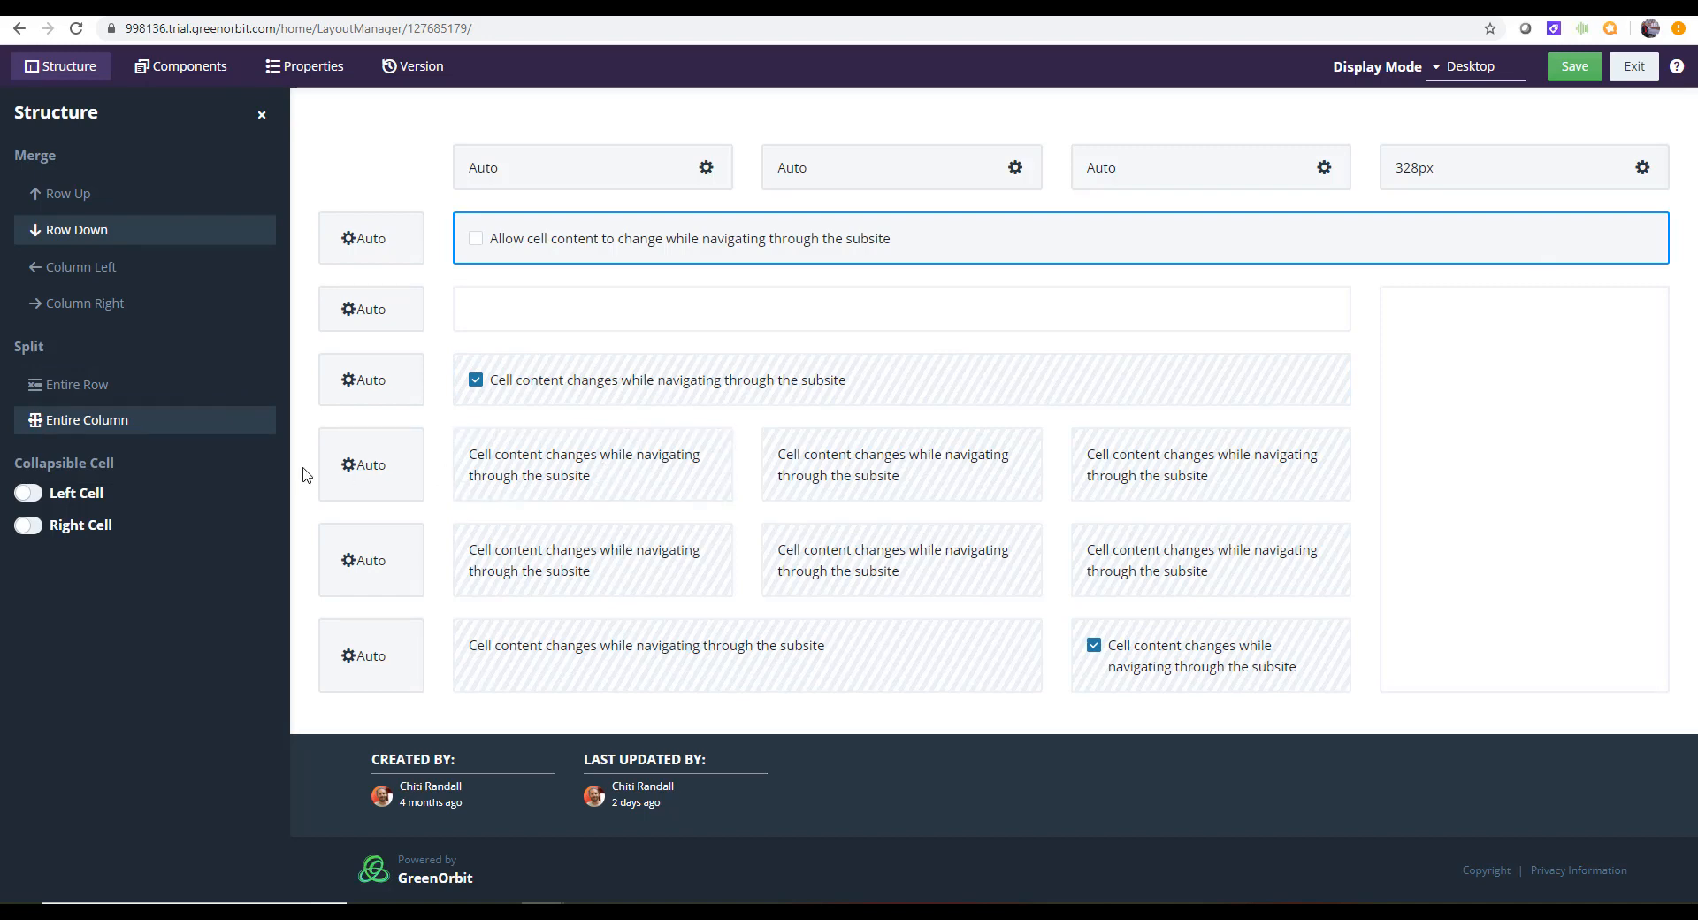
pyautogui.click(131, 429)
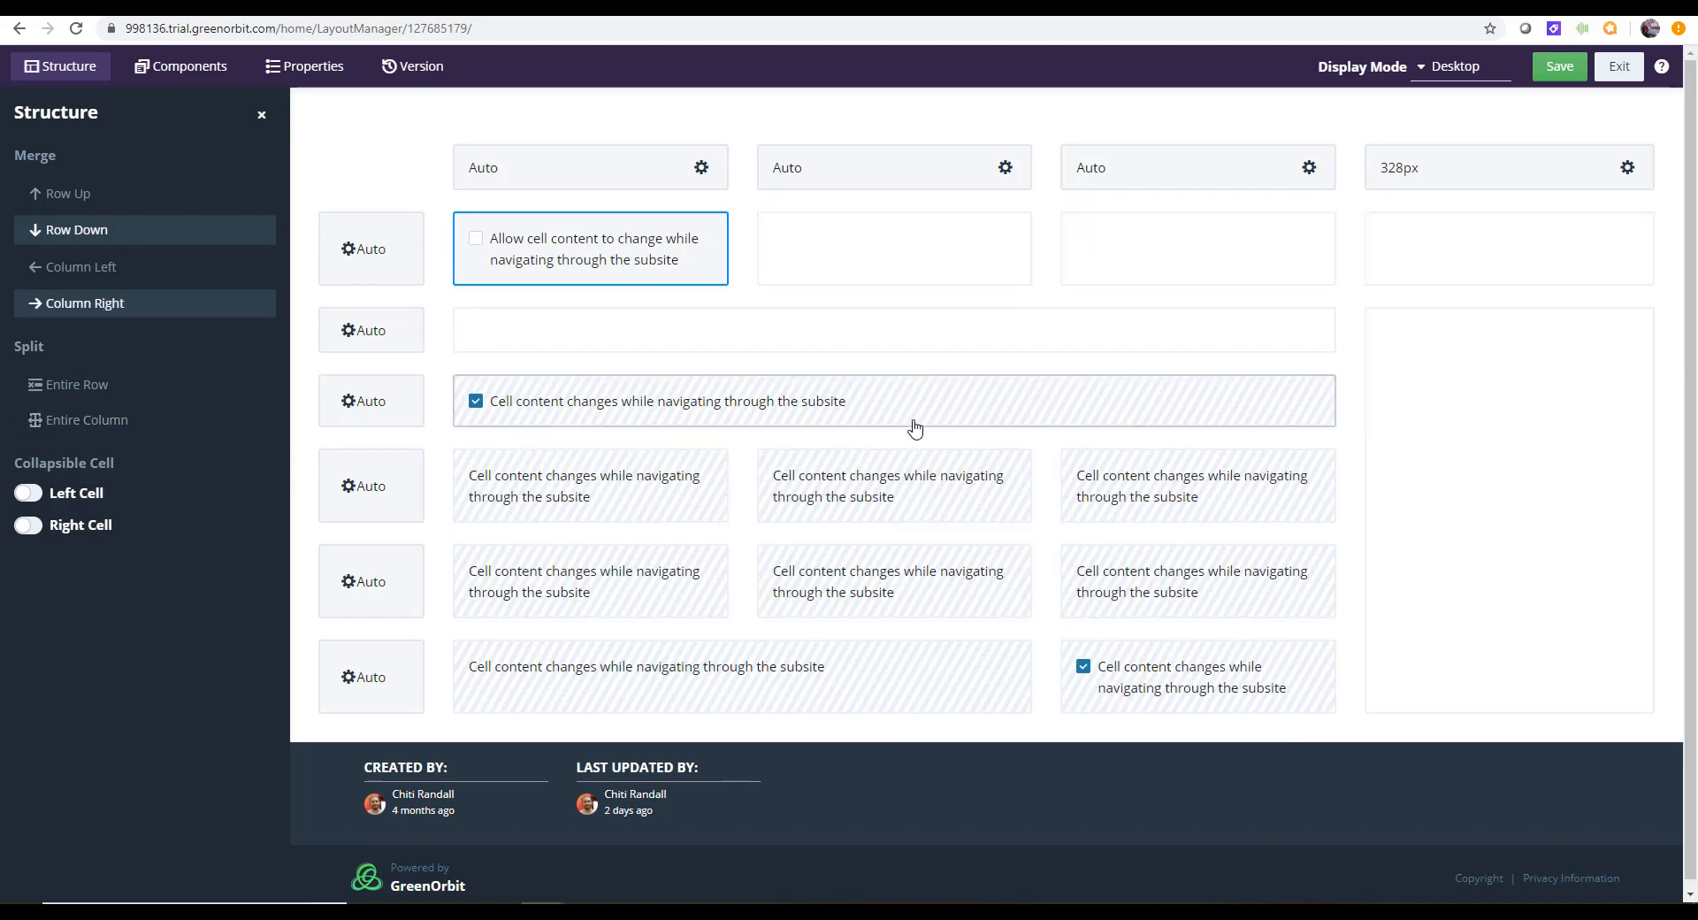
pyautogui.click(1435, 342)
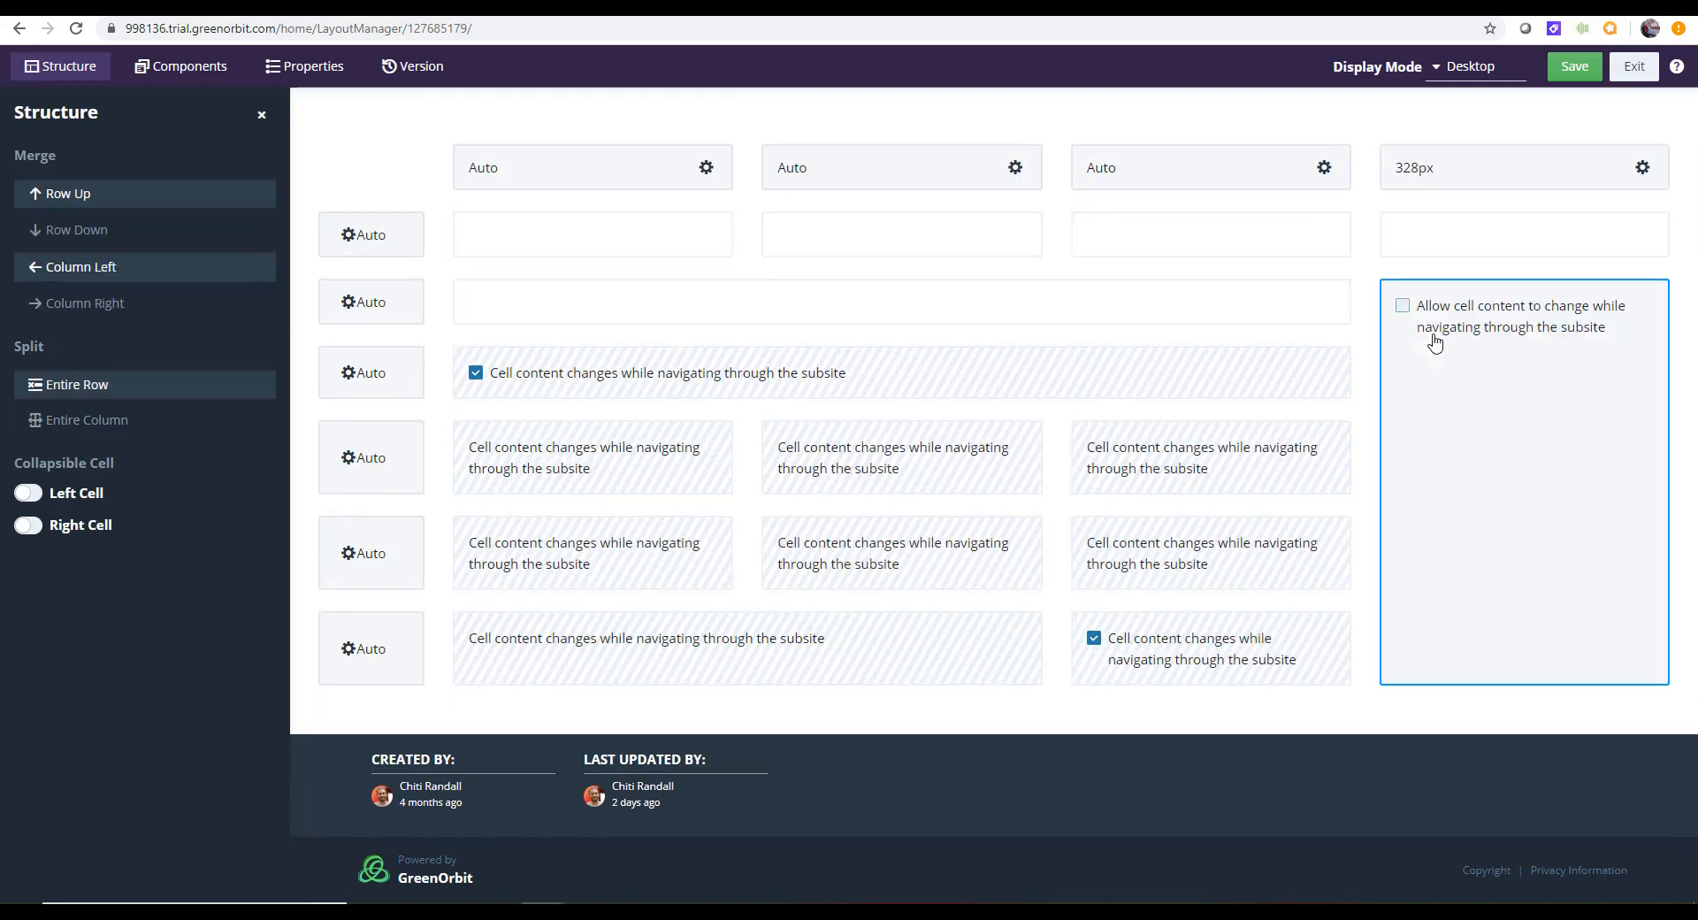
pyautogui.click(126, 398)
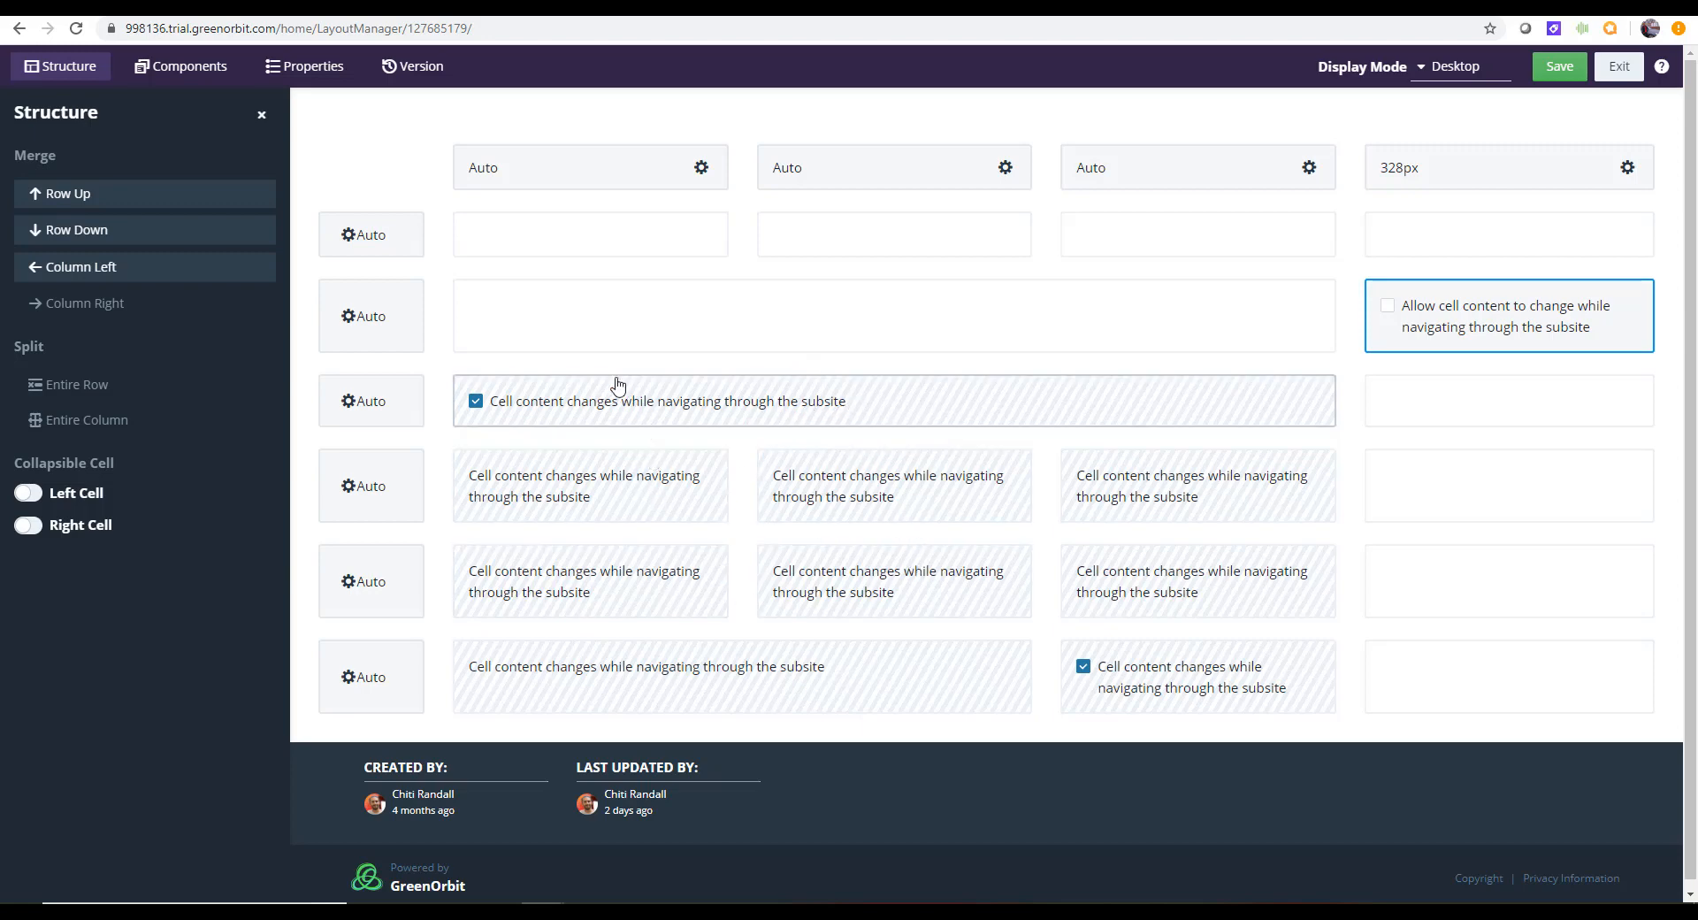
# Allow cell content to change while navigating through the subsite for the second row's wide cell and its 328px-column cell
pyautogui.click(587, 320)
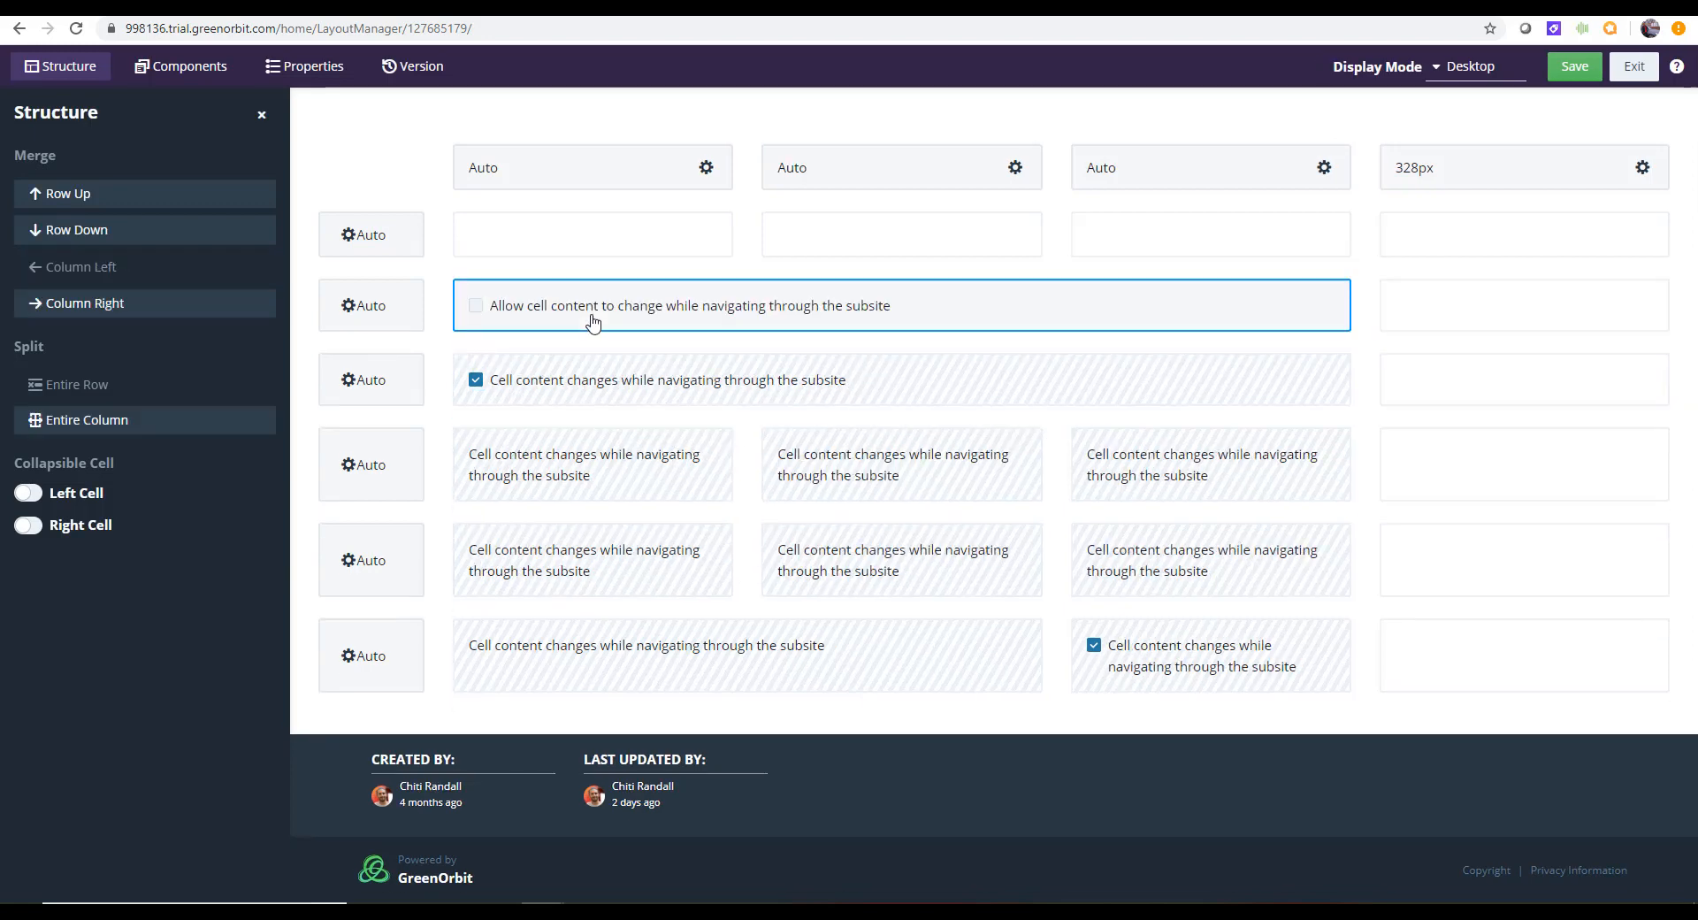
pyautogui.click(474, 307)
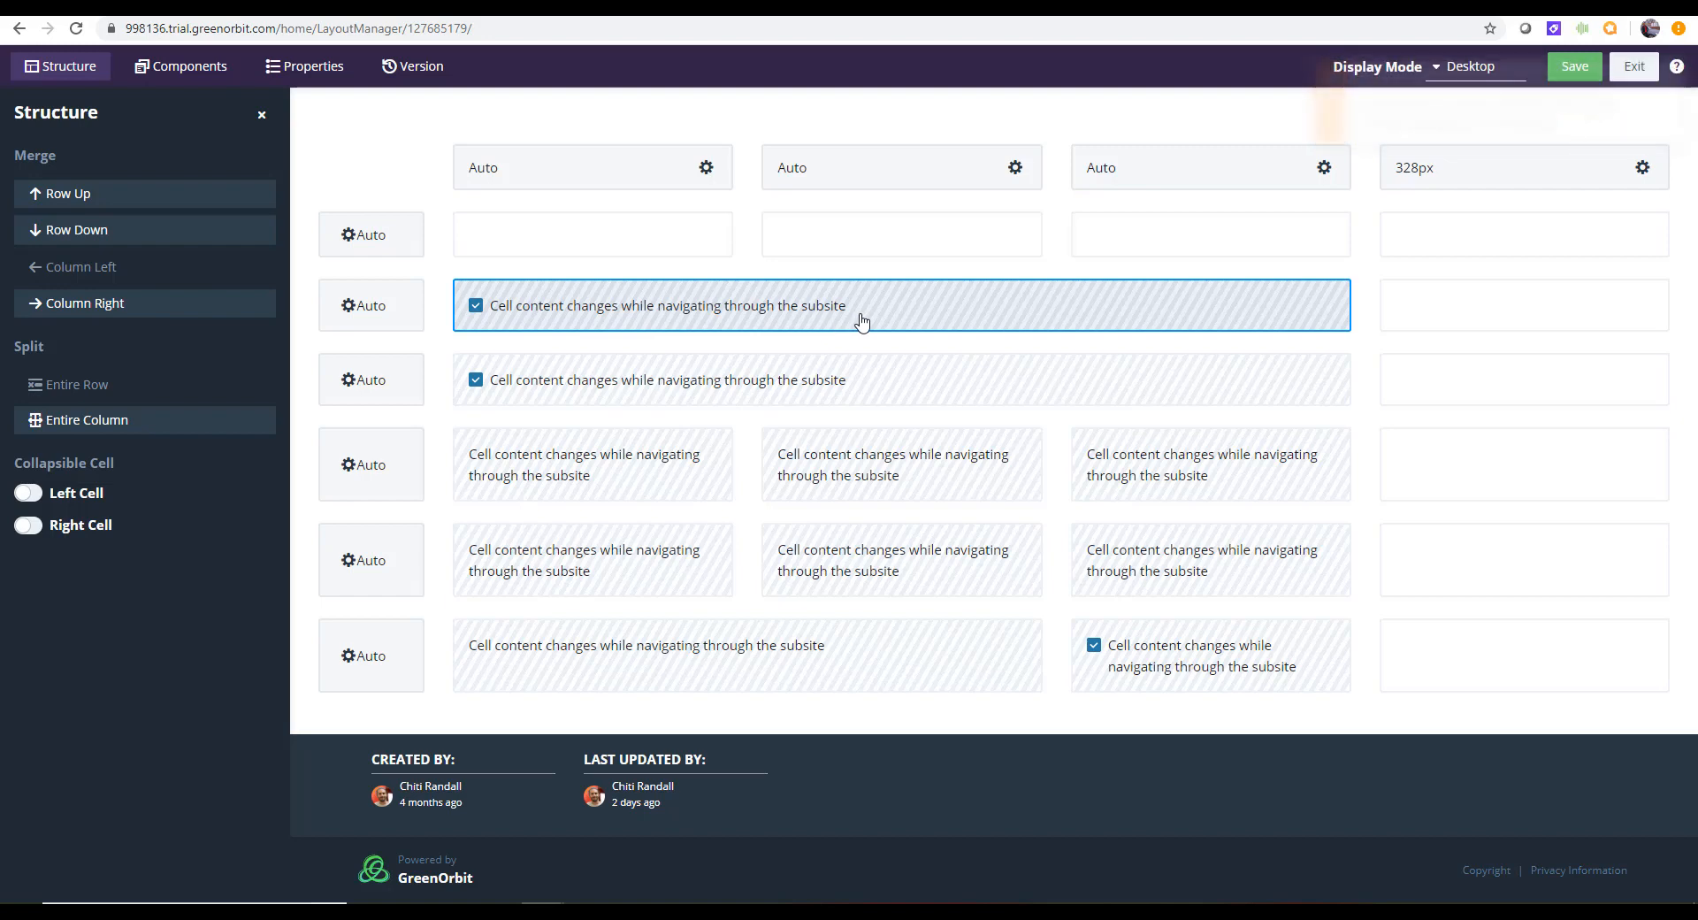
pyautogui.click(1421, 300)
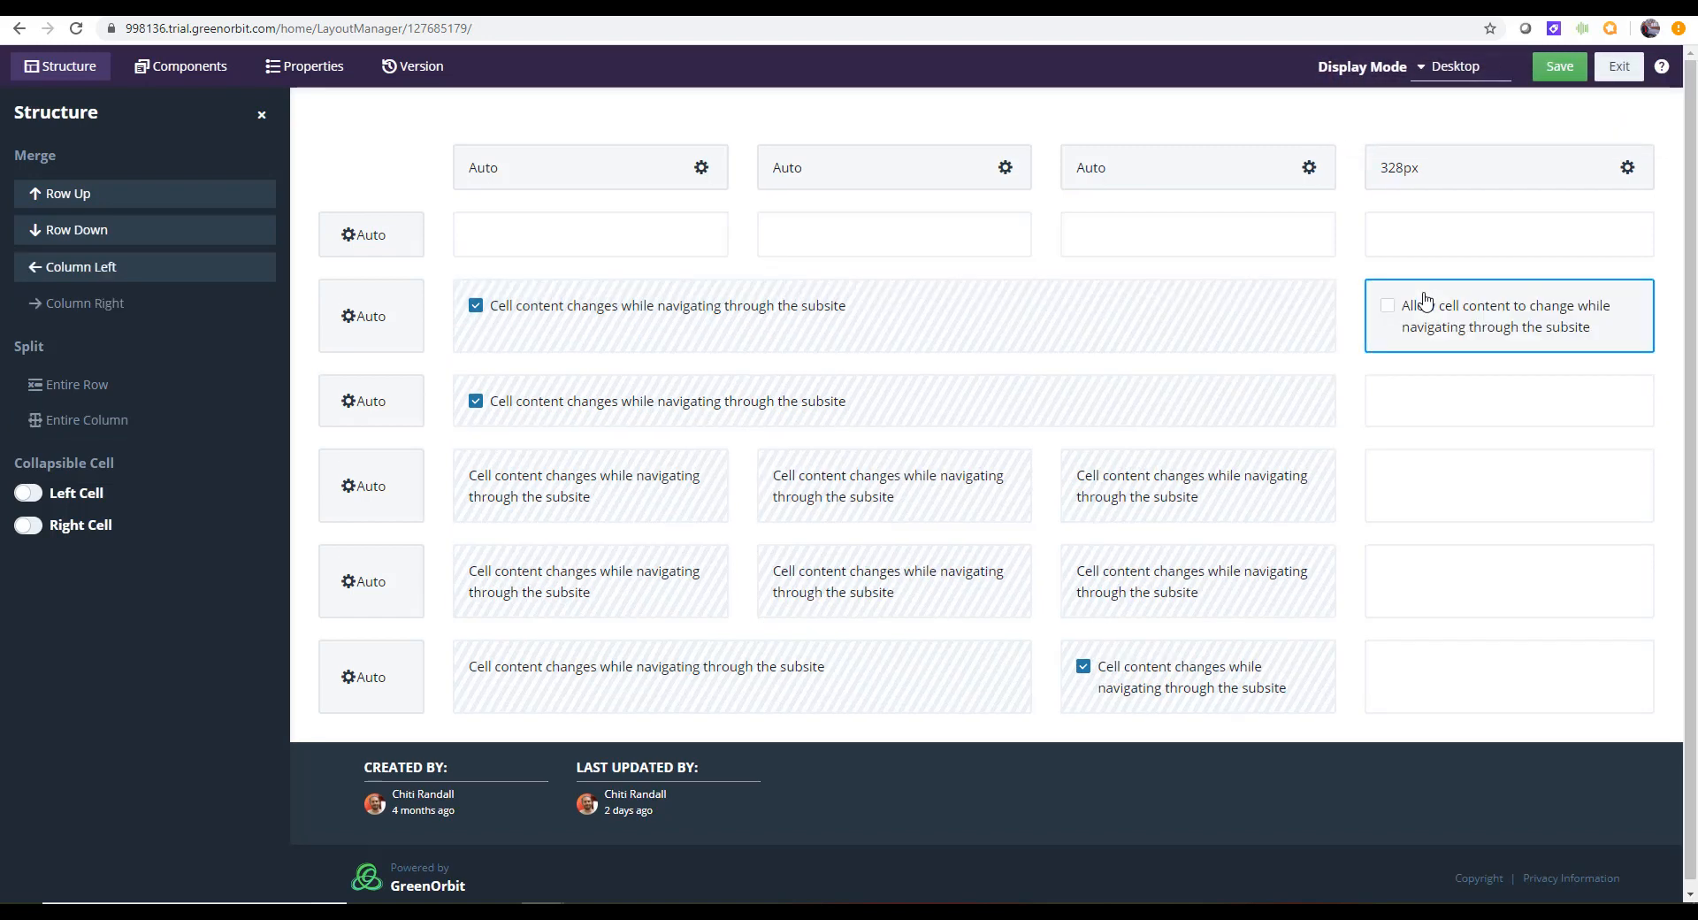
pyautogui.click(1387, 305)
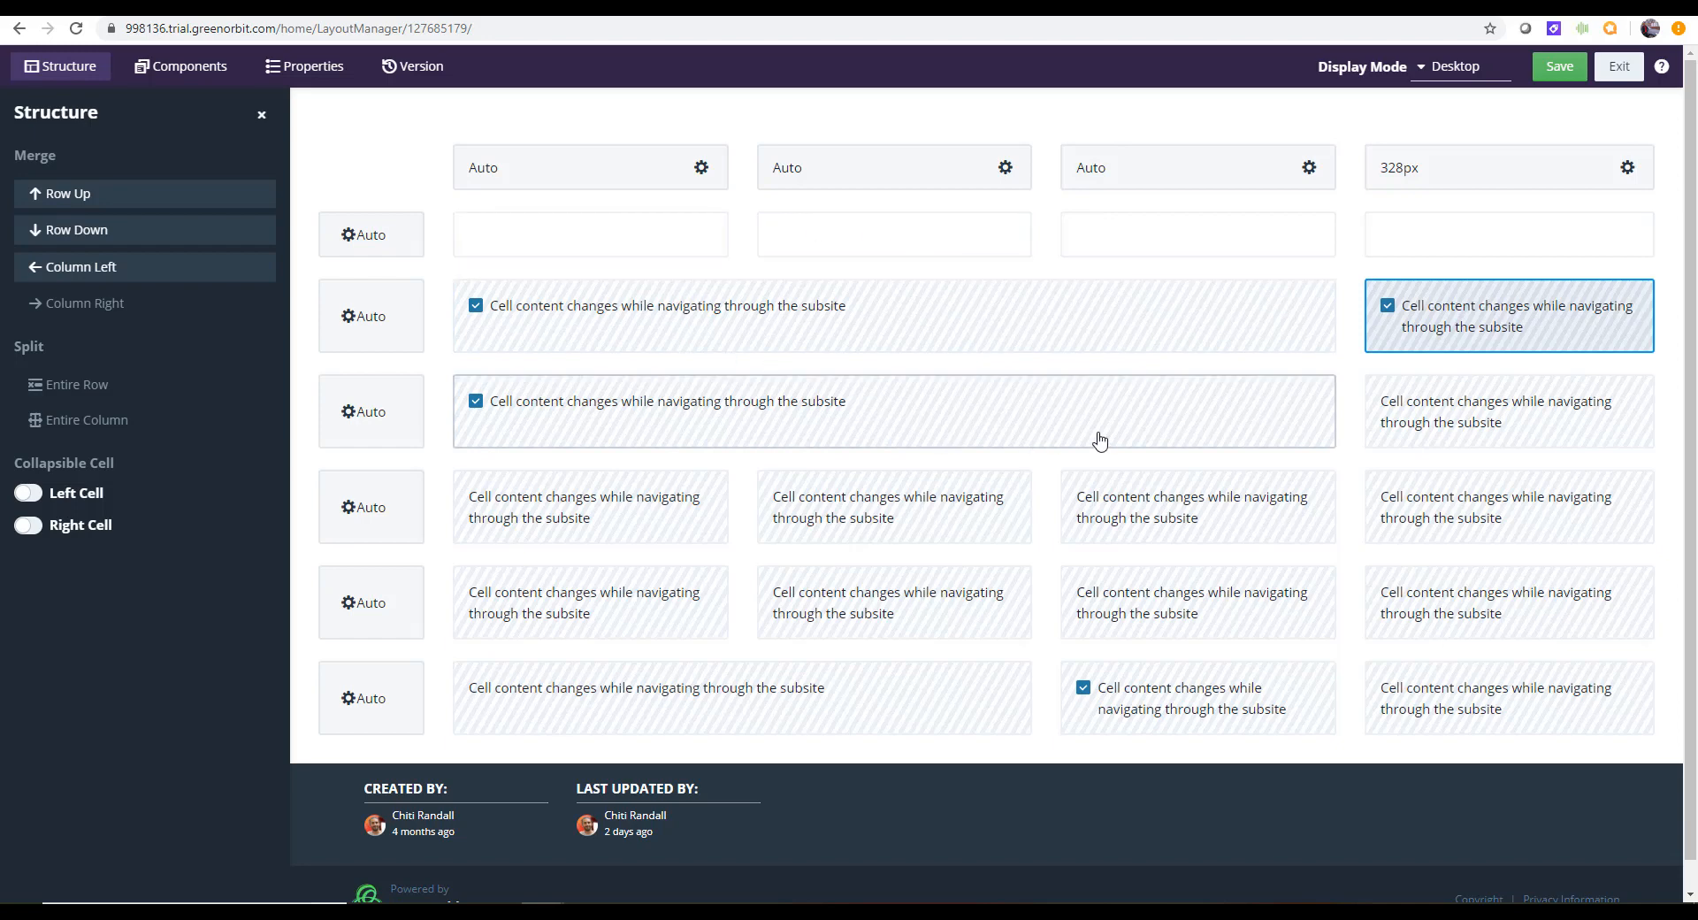
# View the template structure in the Tablet display mode and in the Phone display mode
pyautogui.click(1423, 69)
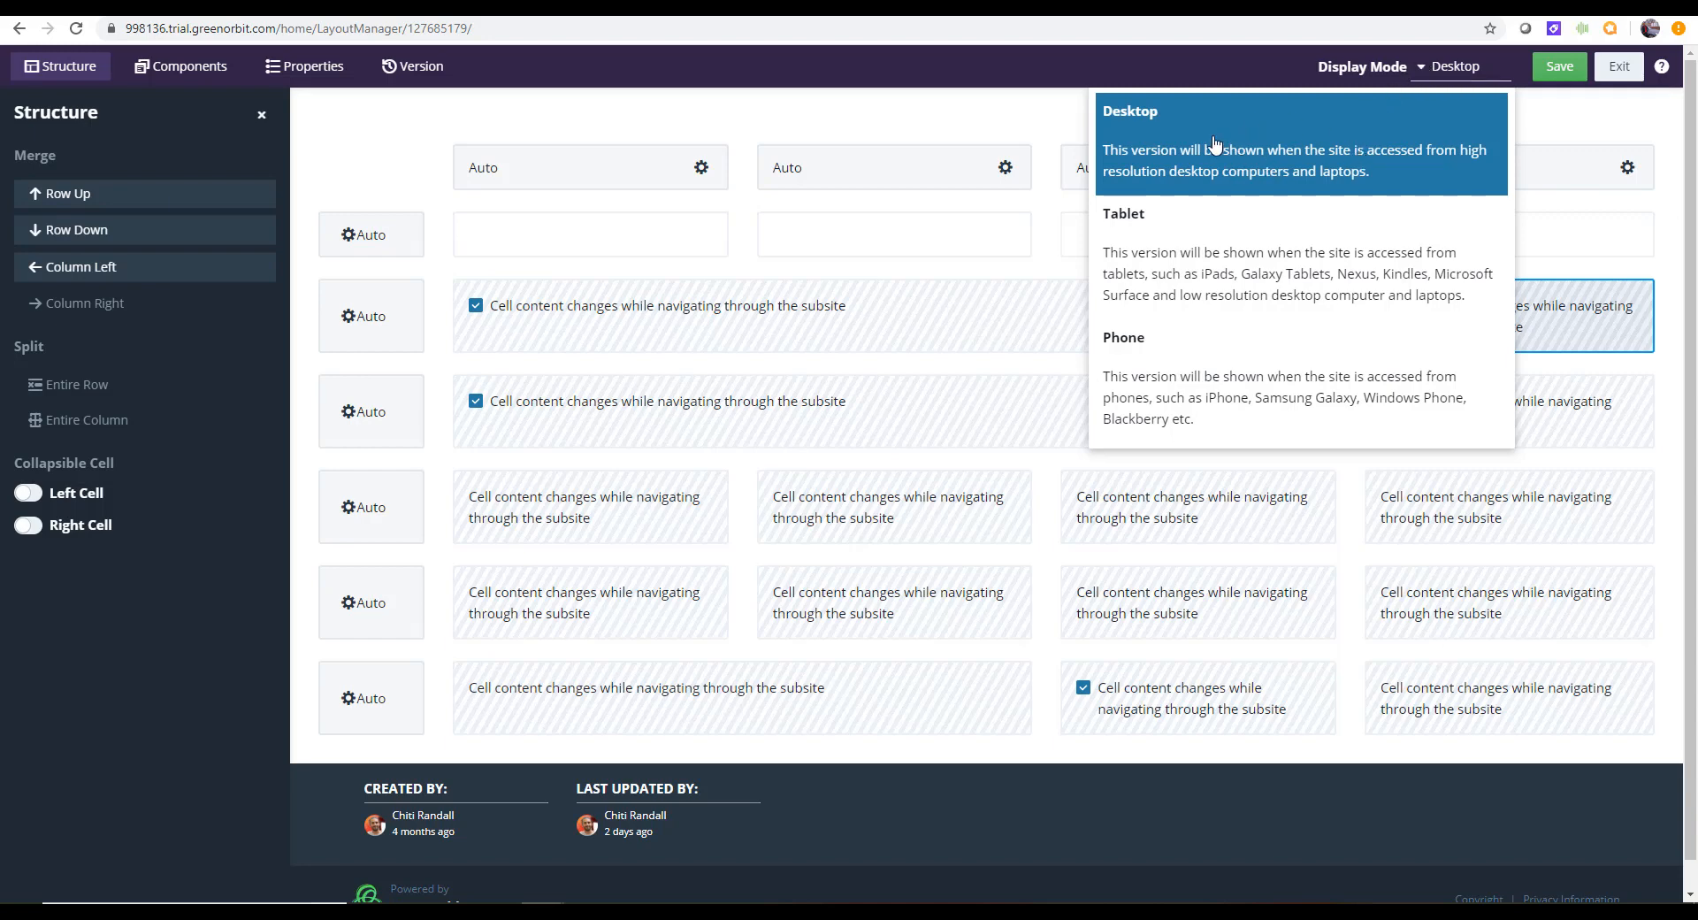
pyautogui.click(1277, 280)
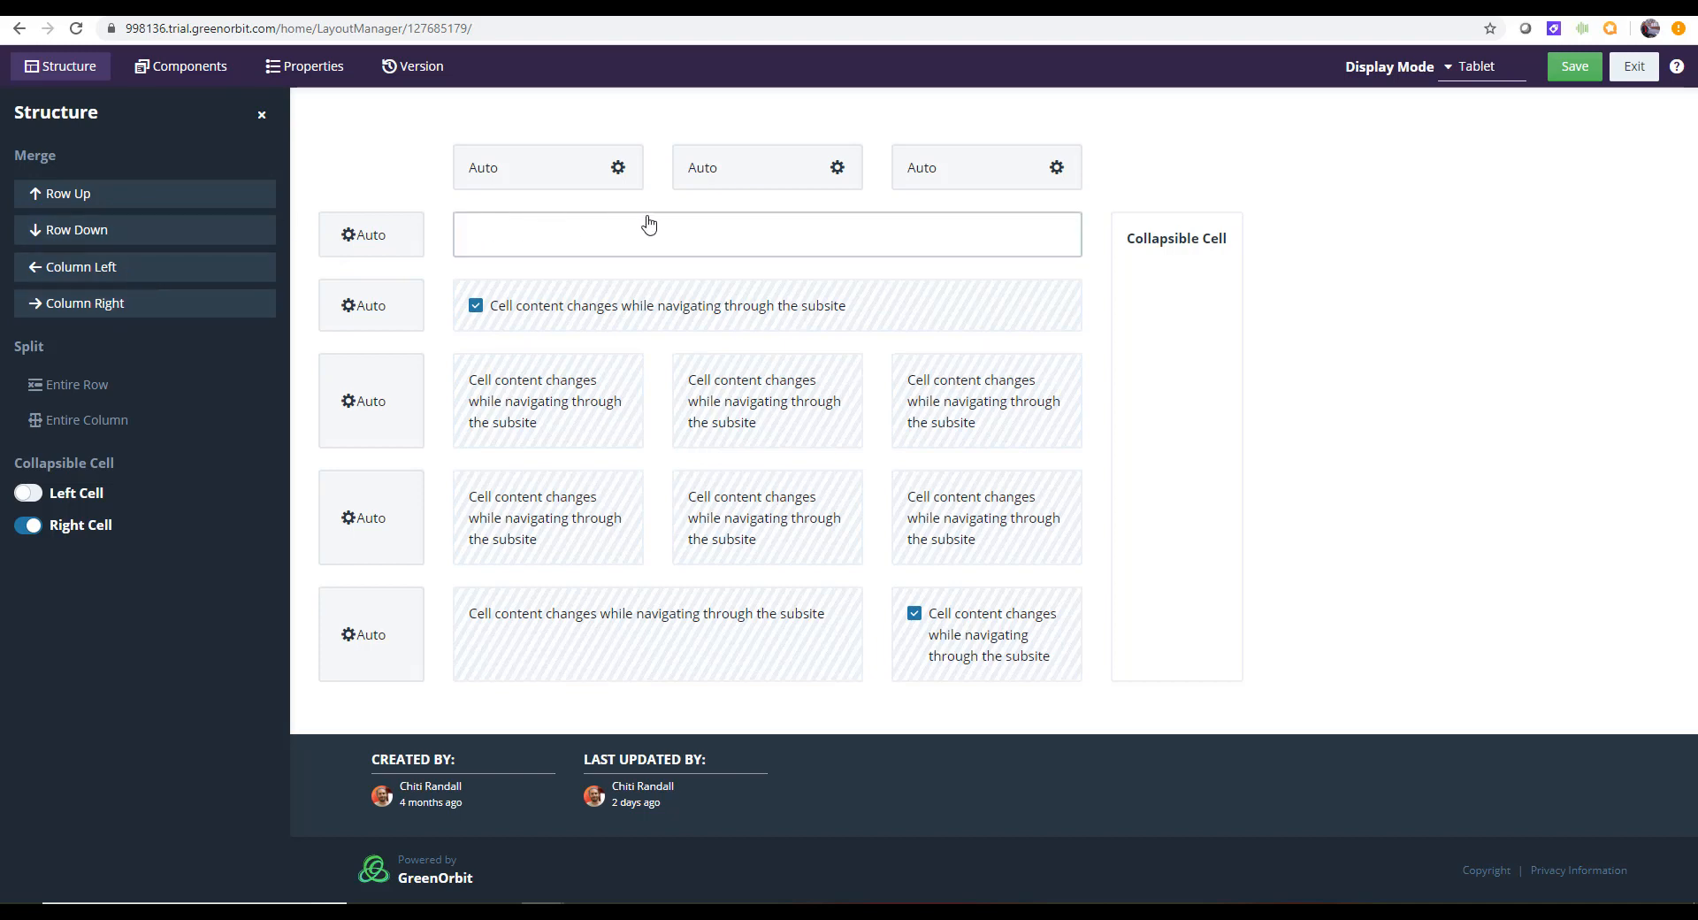
pyautogui.click(1451, 65)
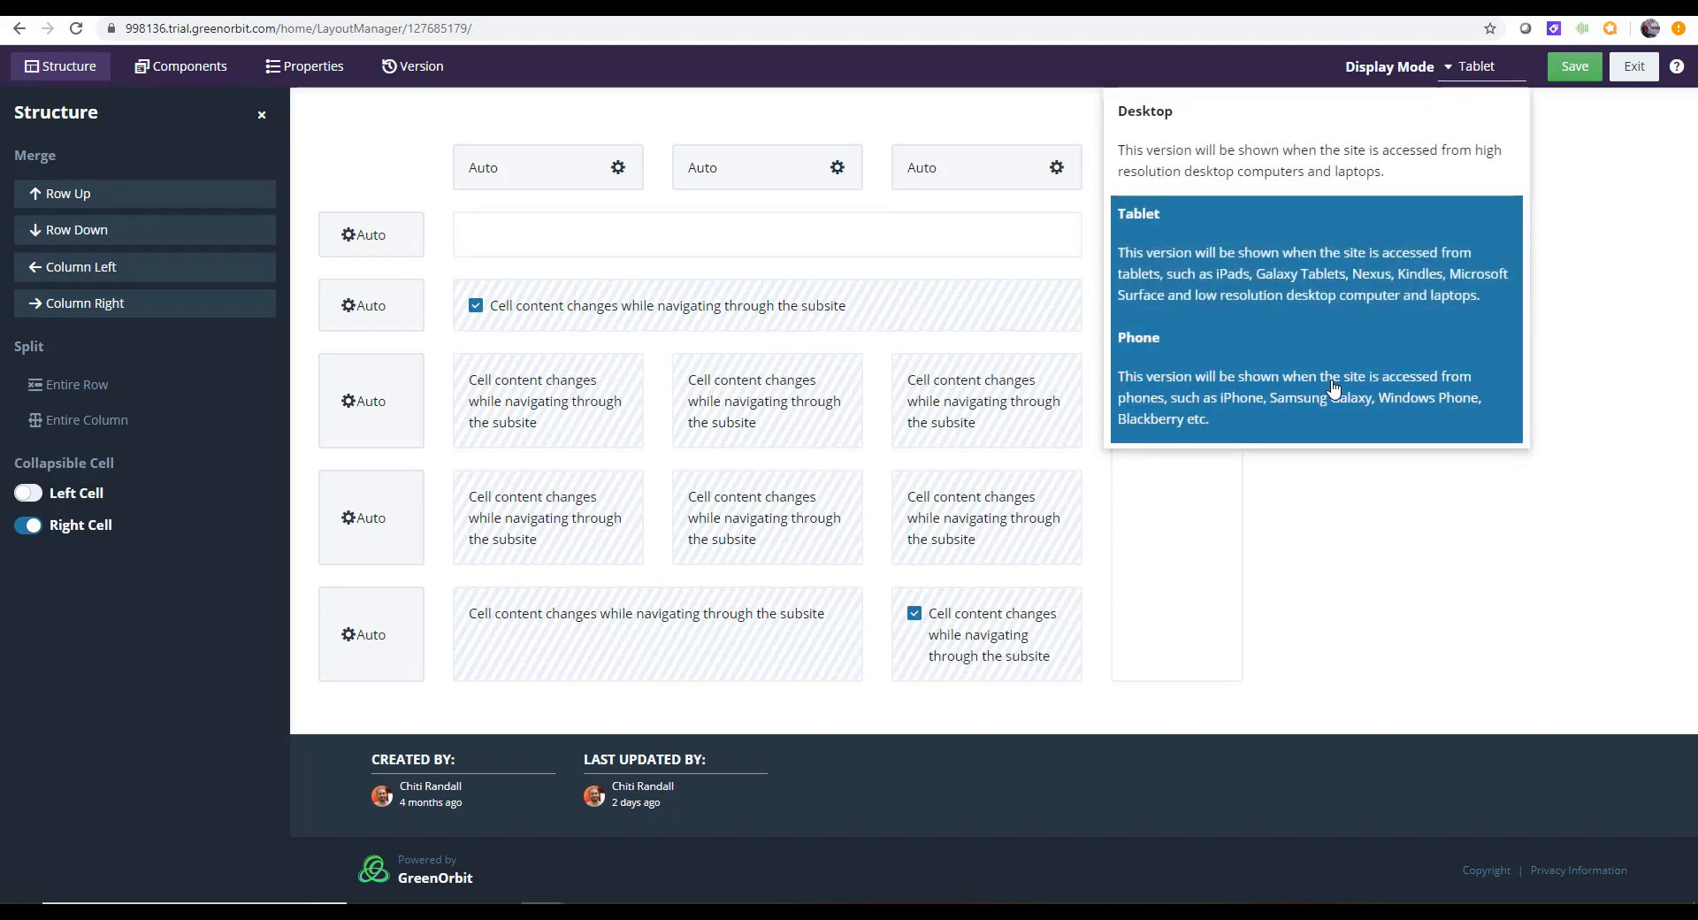
pyautogui.click(1334, 389)
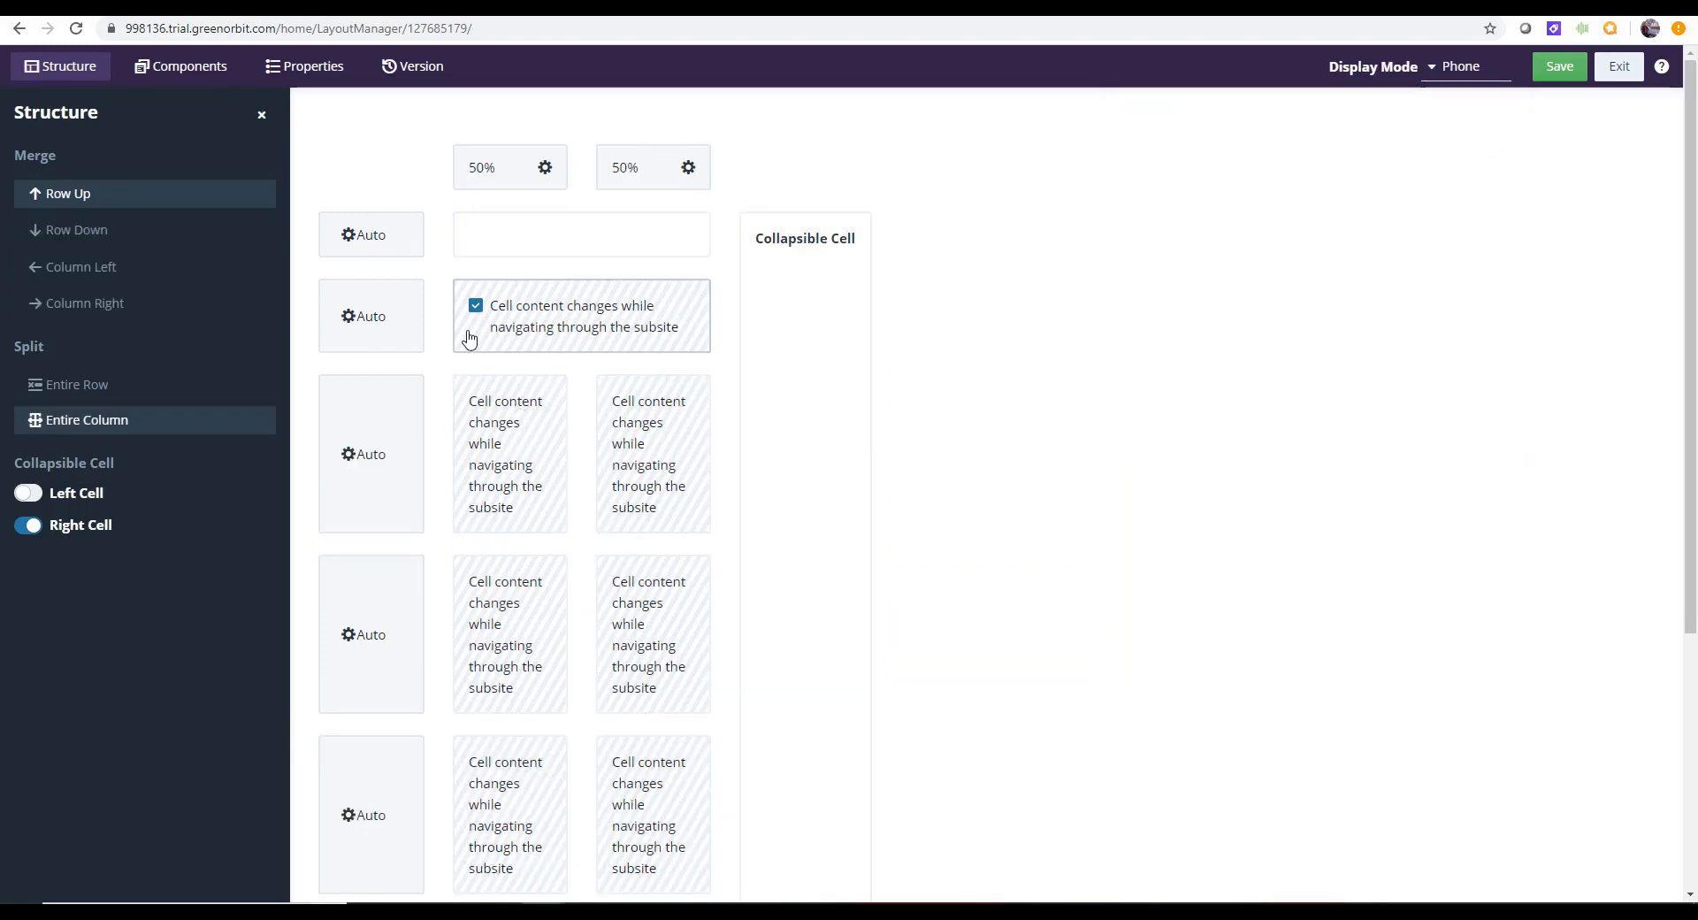
# Turn on the left collapsible cell in the Phone layout and return to the Desktop display mode
pyautogui.click(33, 496)
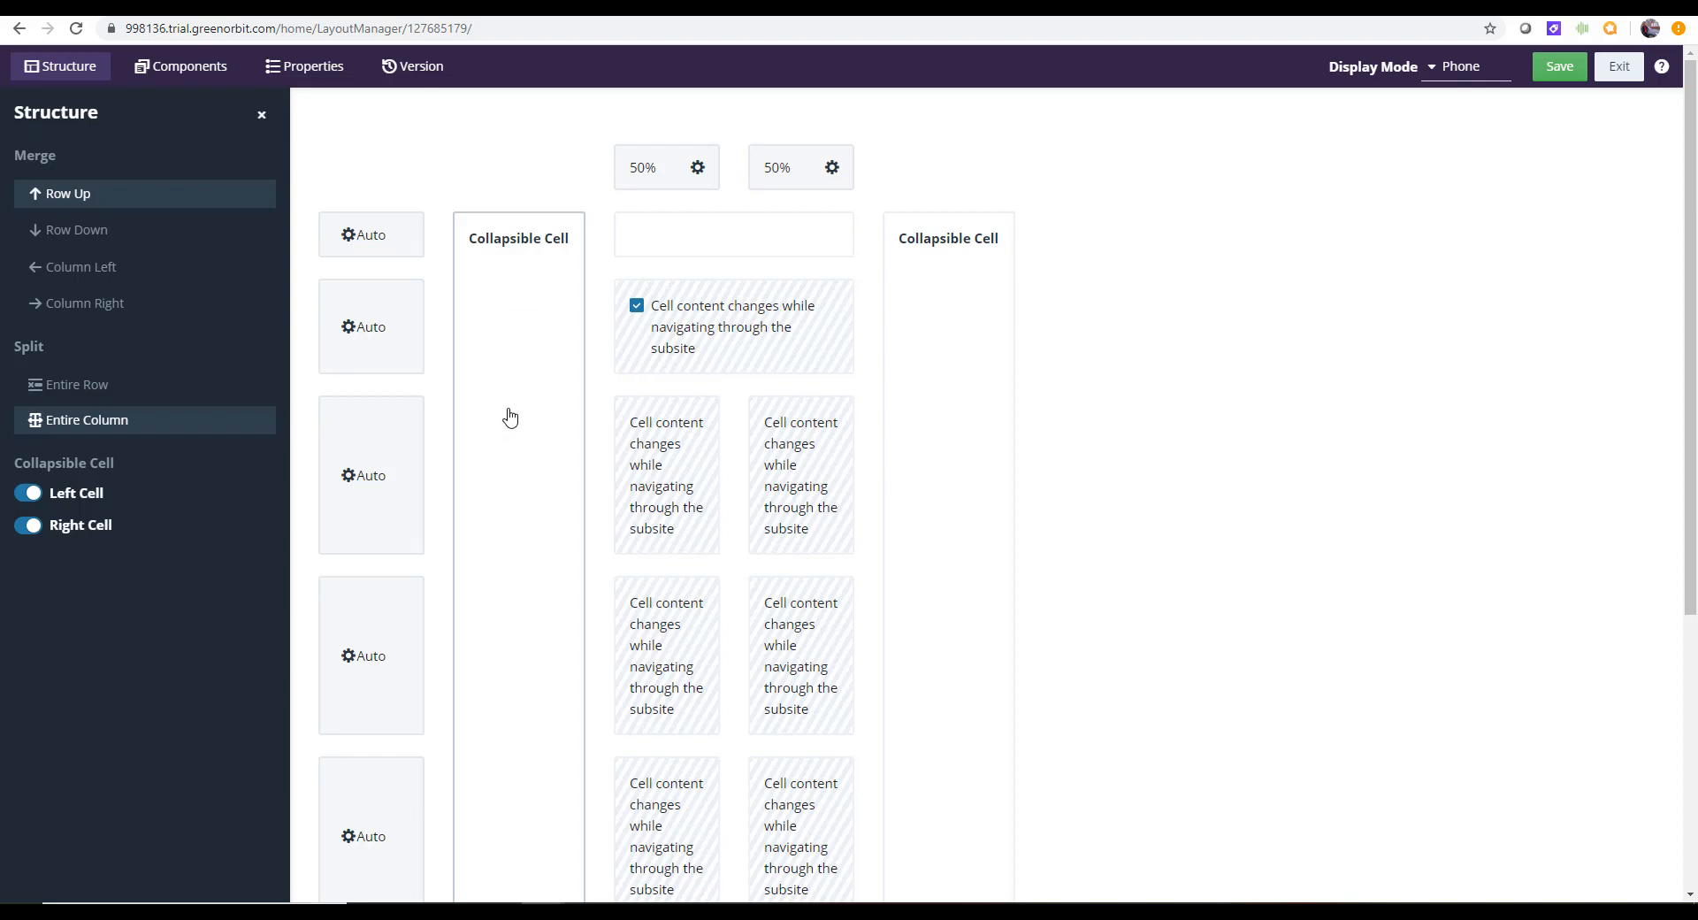
pyautogui.click(1433, 70)
pyautogui.click(1349, 139)
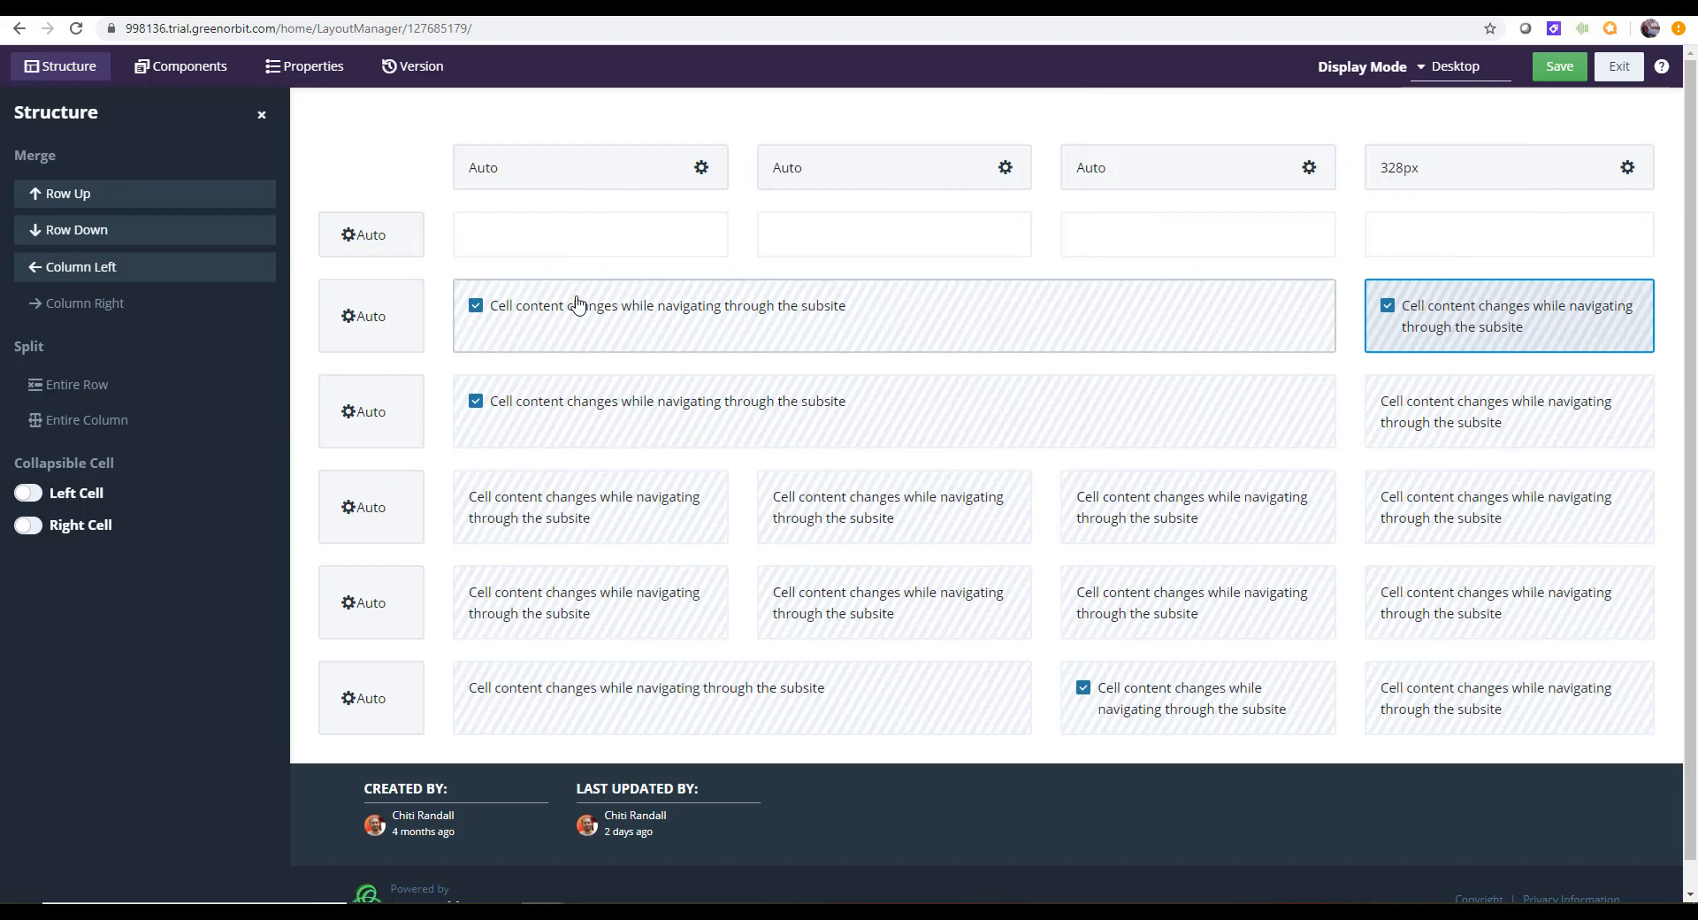
# Delete the empty first row, and merge the 328px column's top cell, with content changes disallowed, down through all rows
pyautogui.click(348, 236)
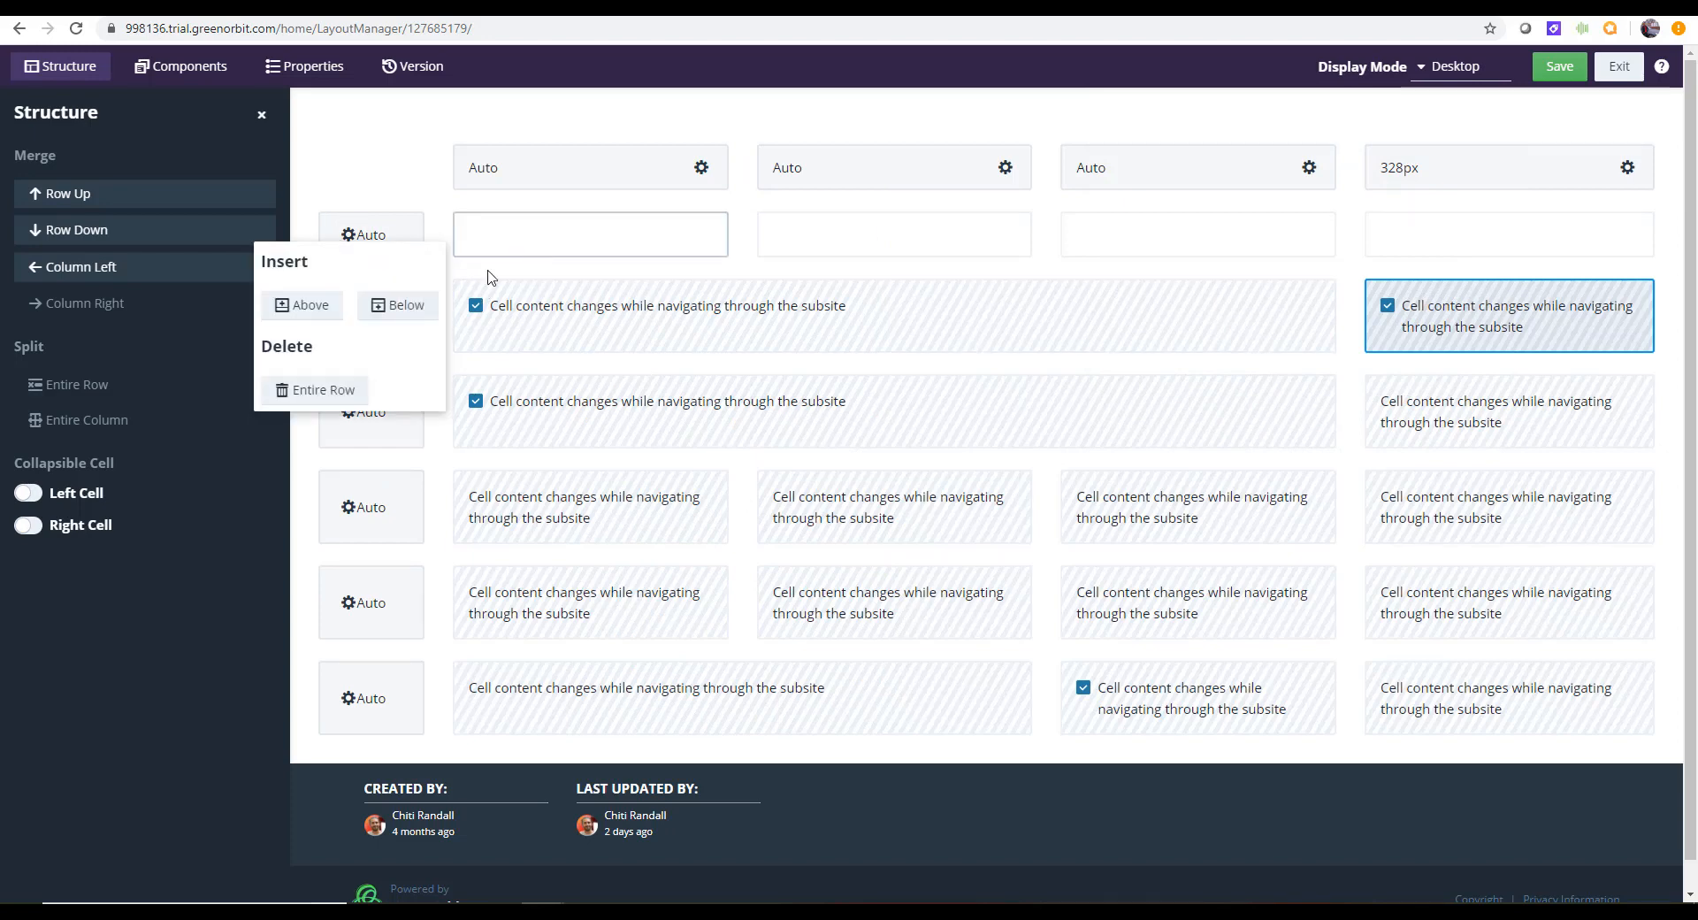
pyautogui.click(325, 393)
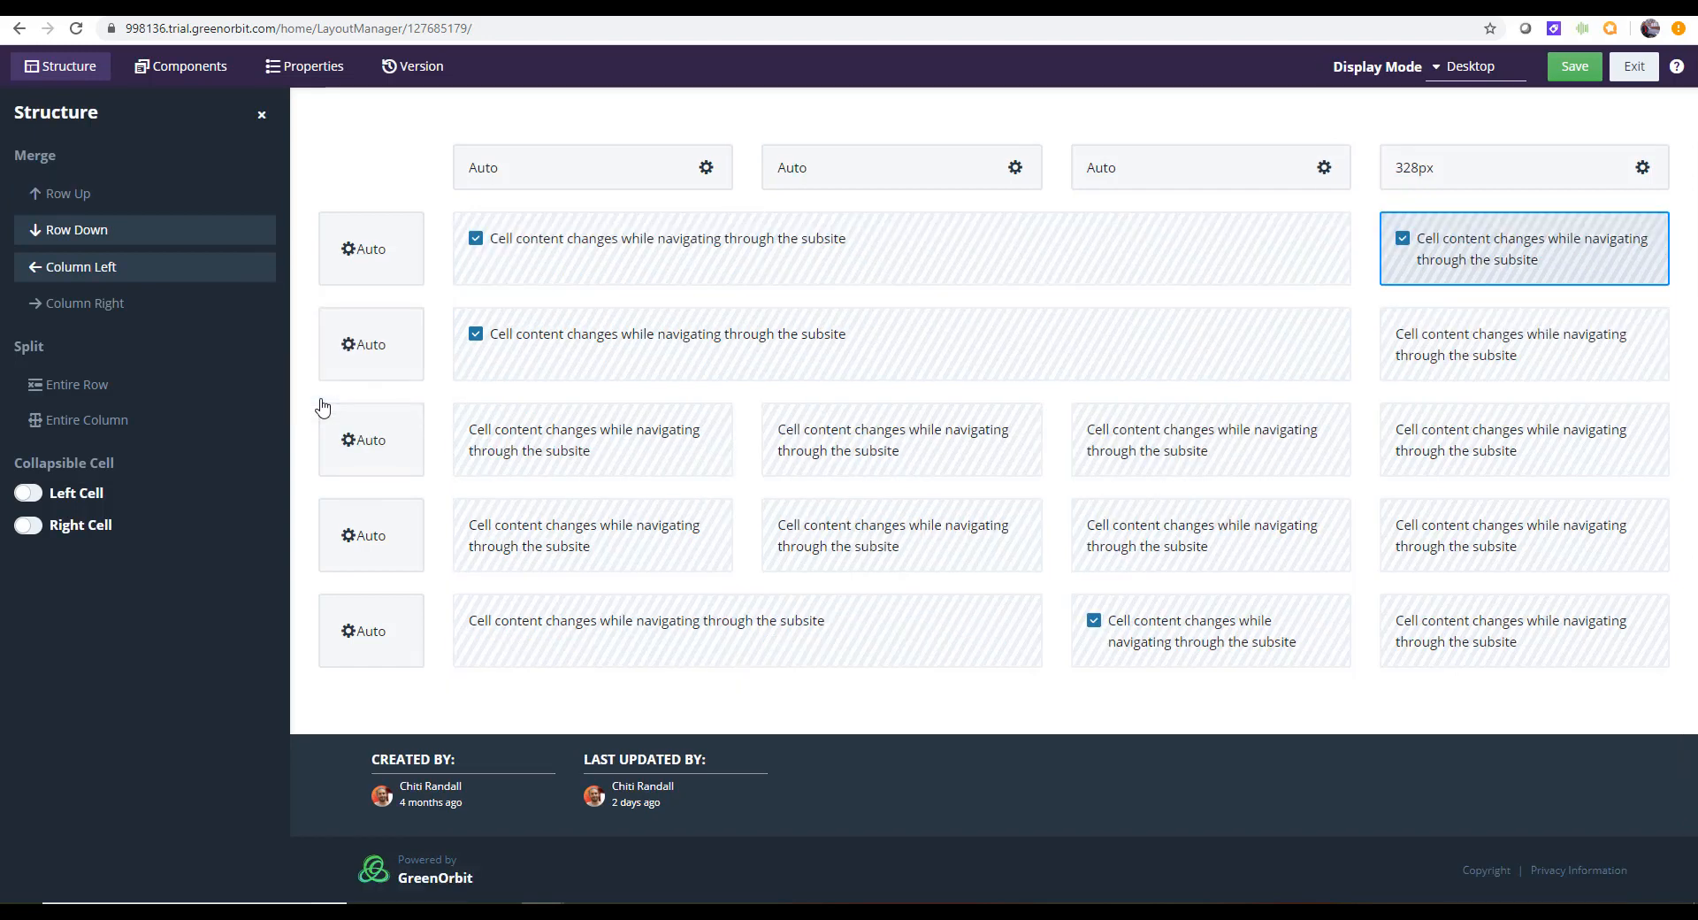
pyautogui.click(1455, 262)
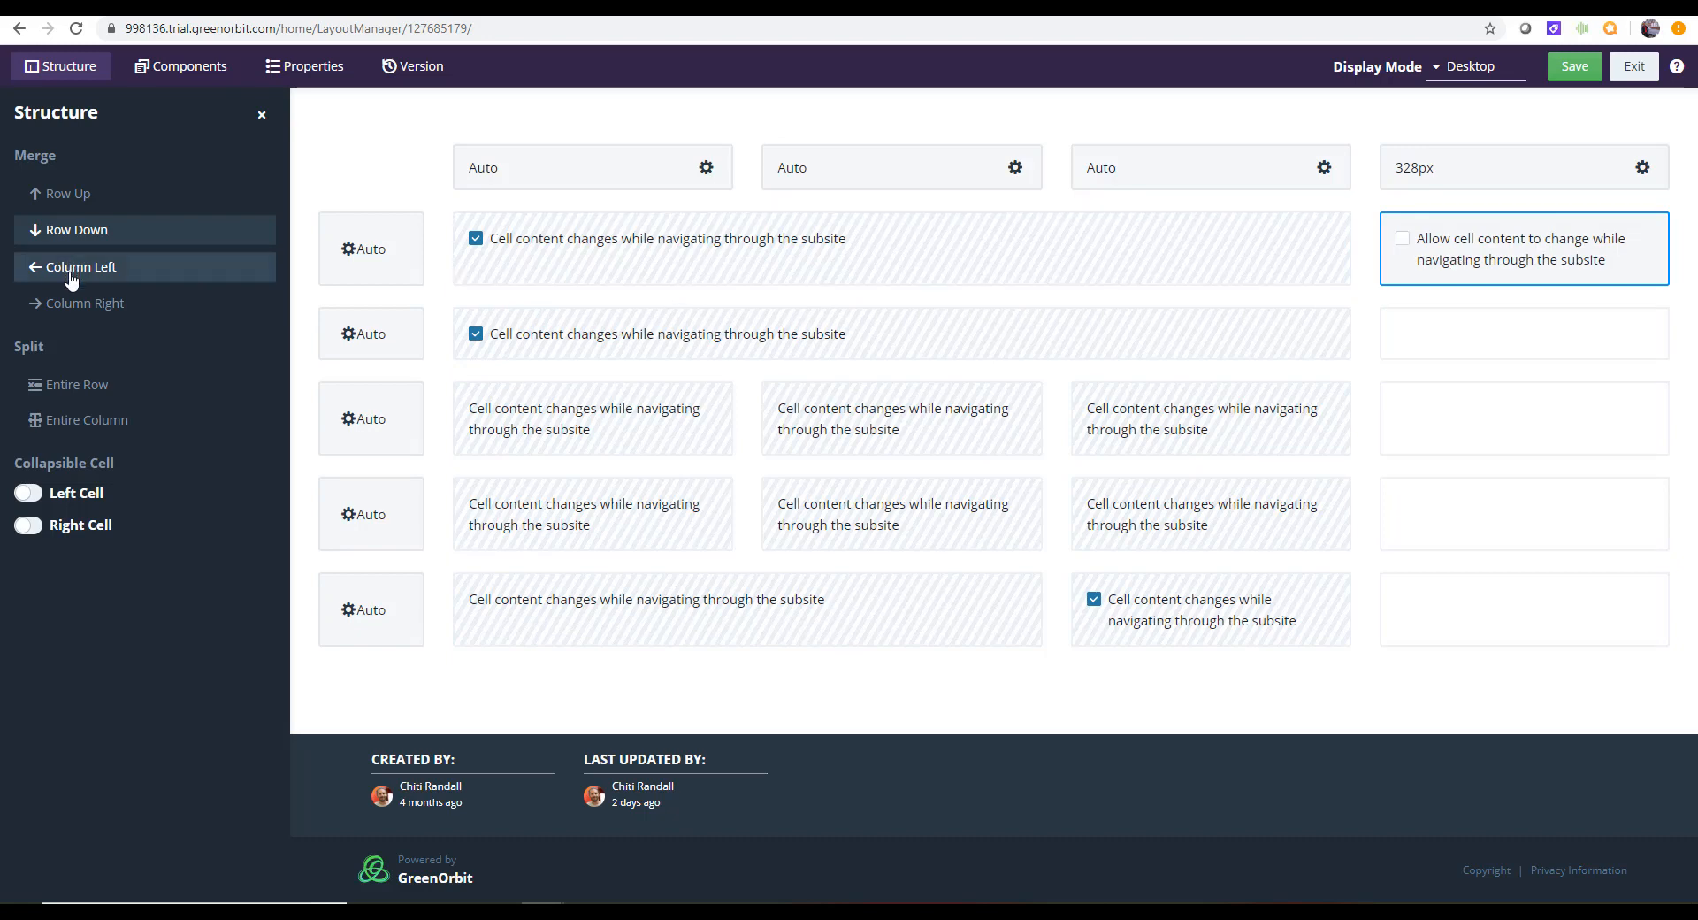
pyautogui.click(81, 237)
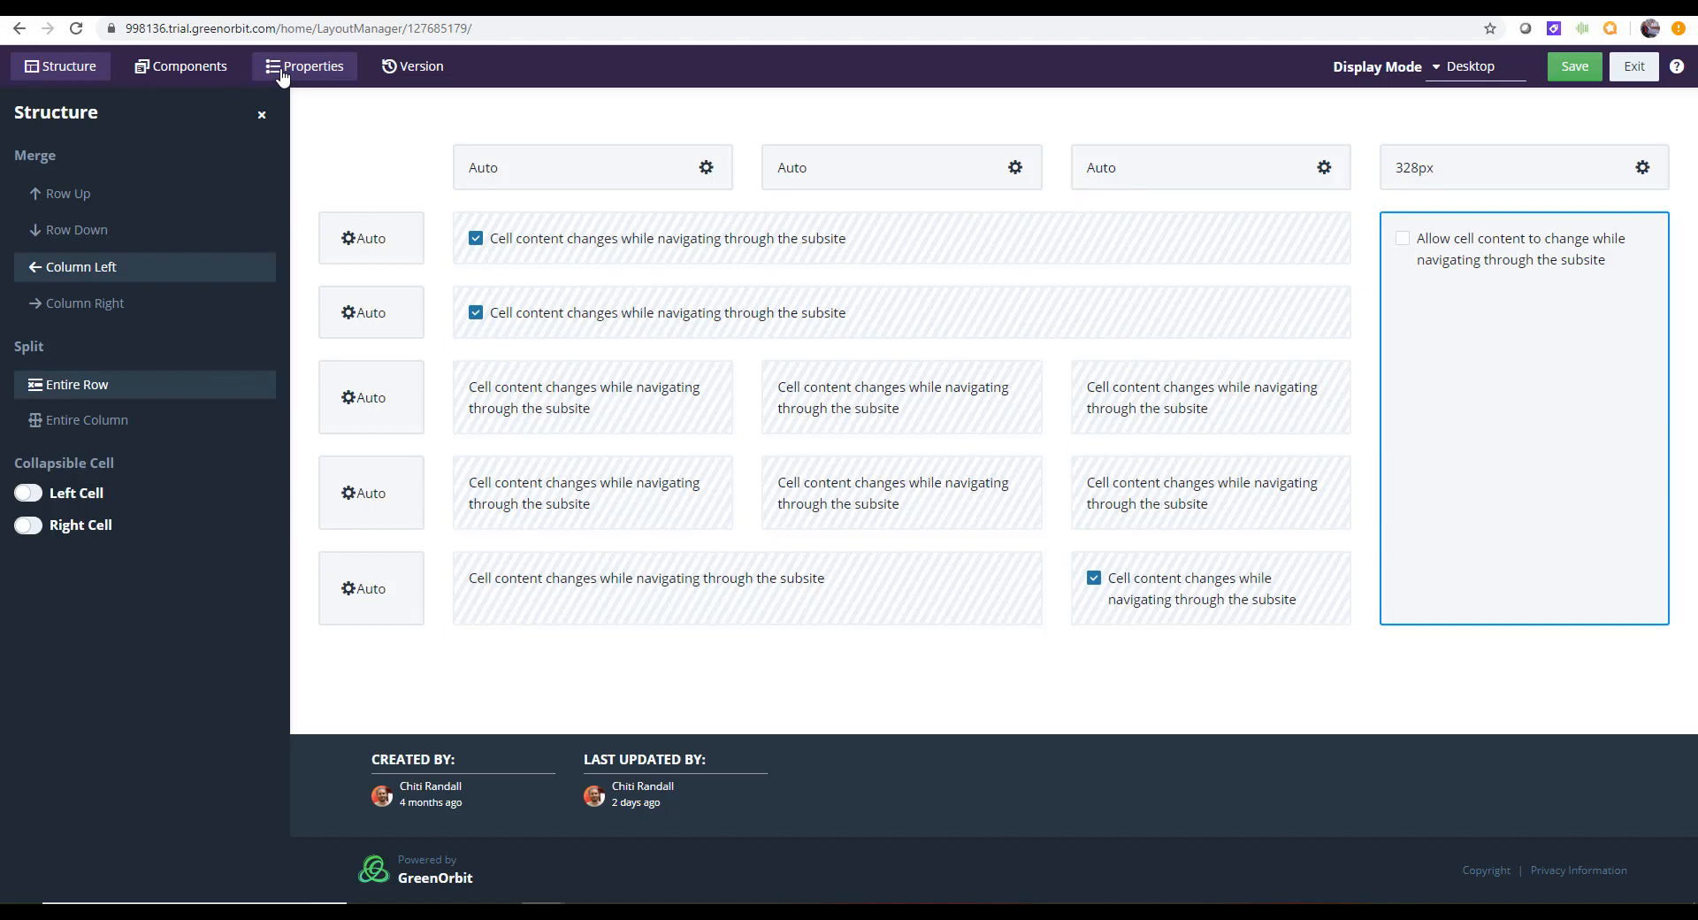
# Add the Navigation component to the wide first-row cell and the Profile Directory component to the tall cell
pyautogui.click(188, 72)
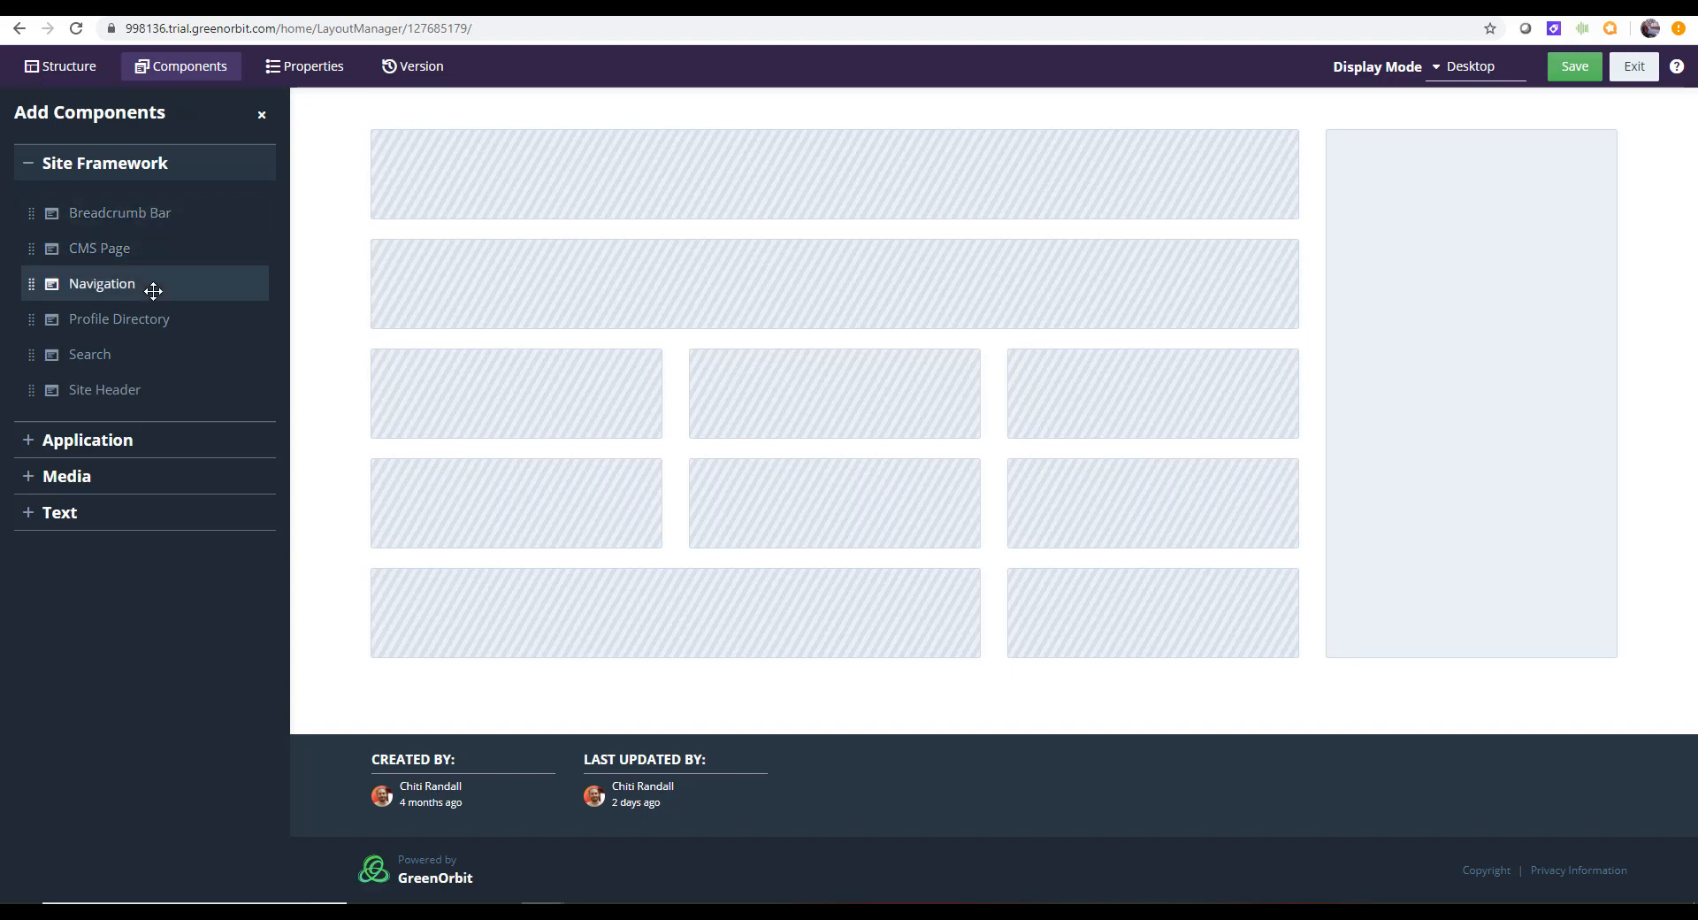
pyautogui.moveTo(153, 291); pyautogui.dragTo(454, 205)
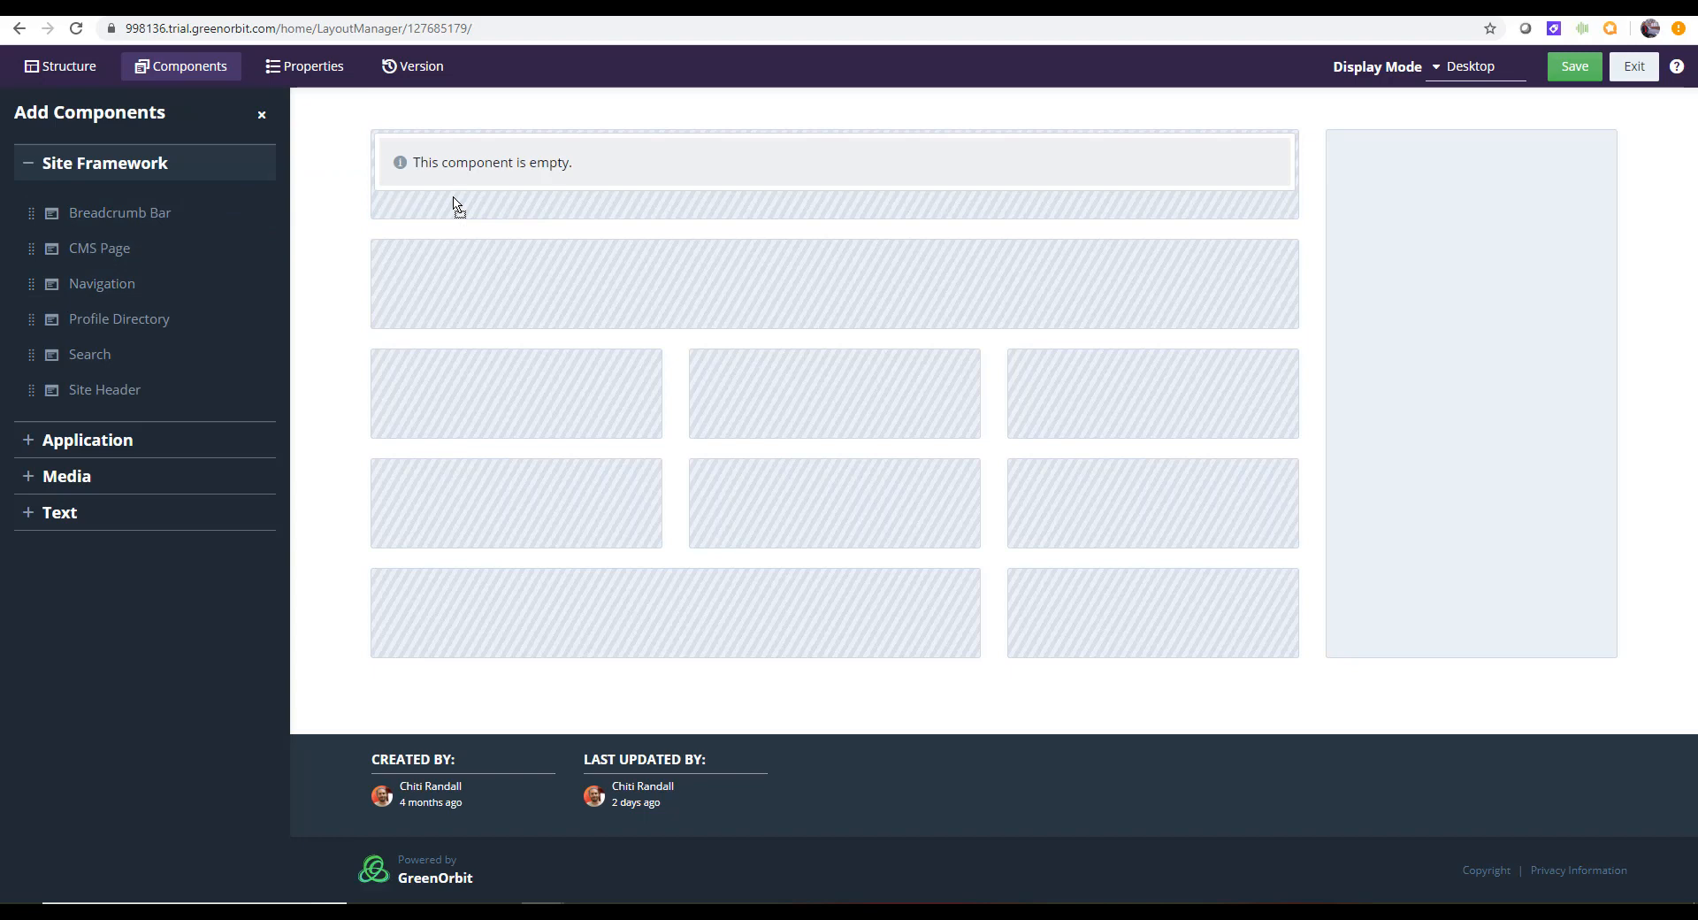
pyautogui.moveTo(155, 319); pyautogui.dragTo(1450, 274)
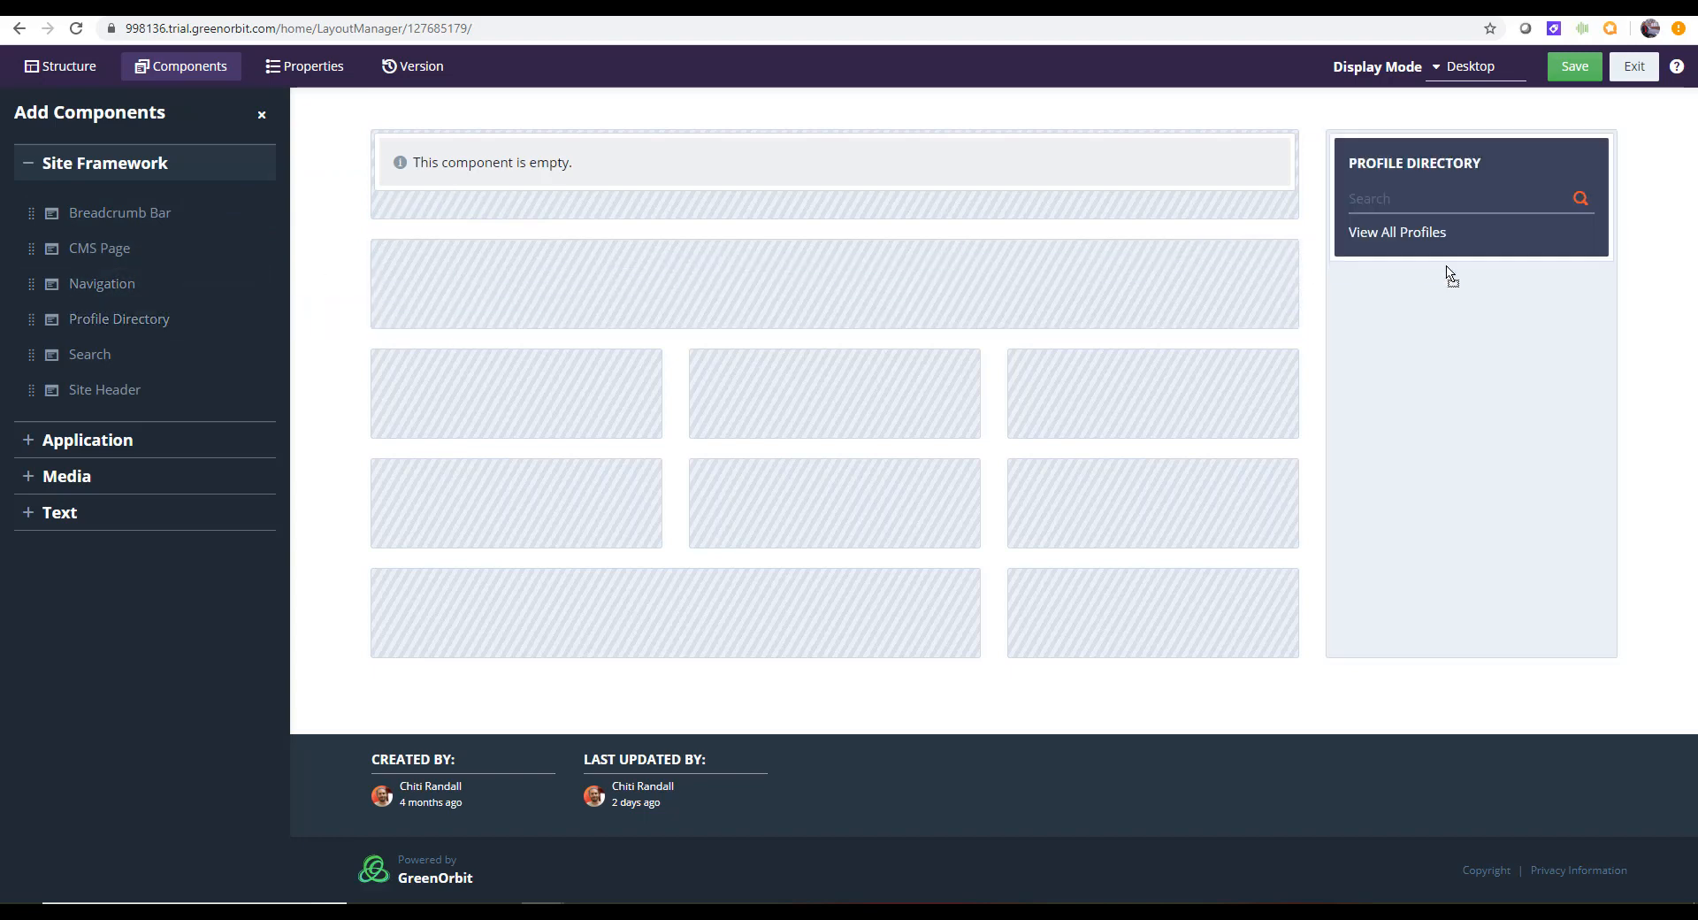
# Add My Read/View List below the Profile Directory and Company Calendar to the wide cell in the last row
pyautogui.click(97, 441)
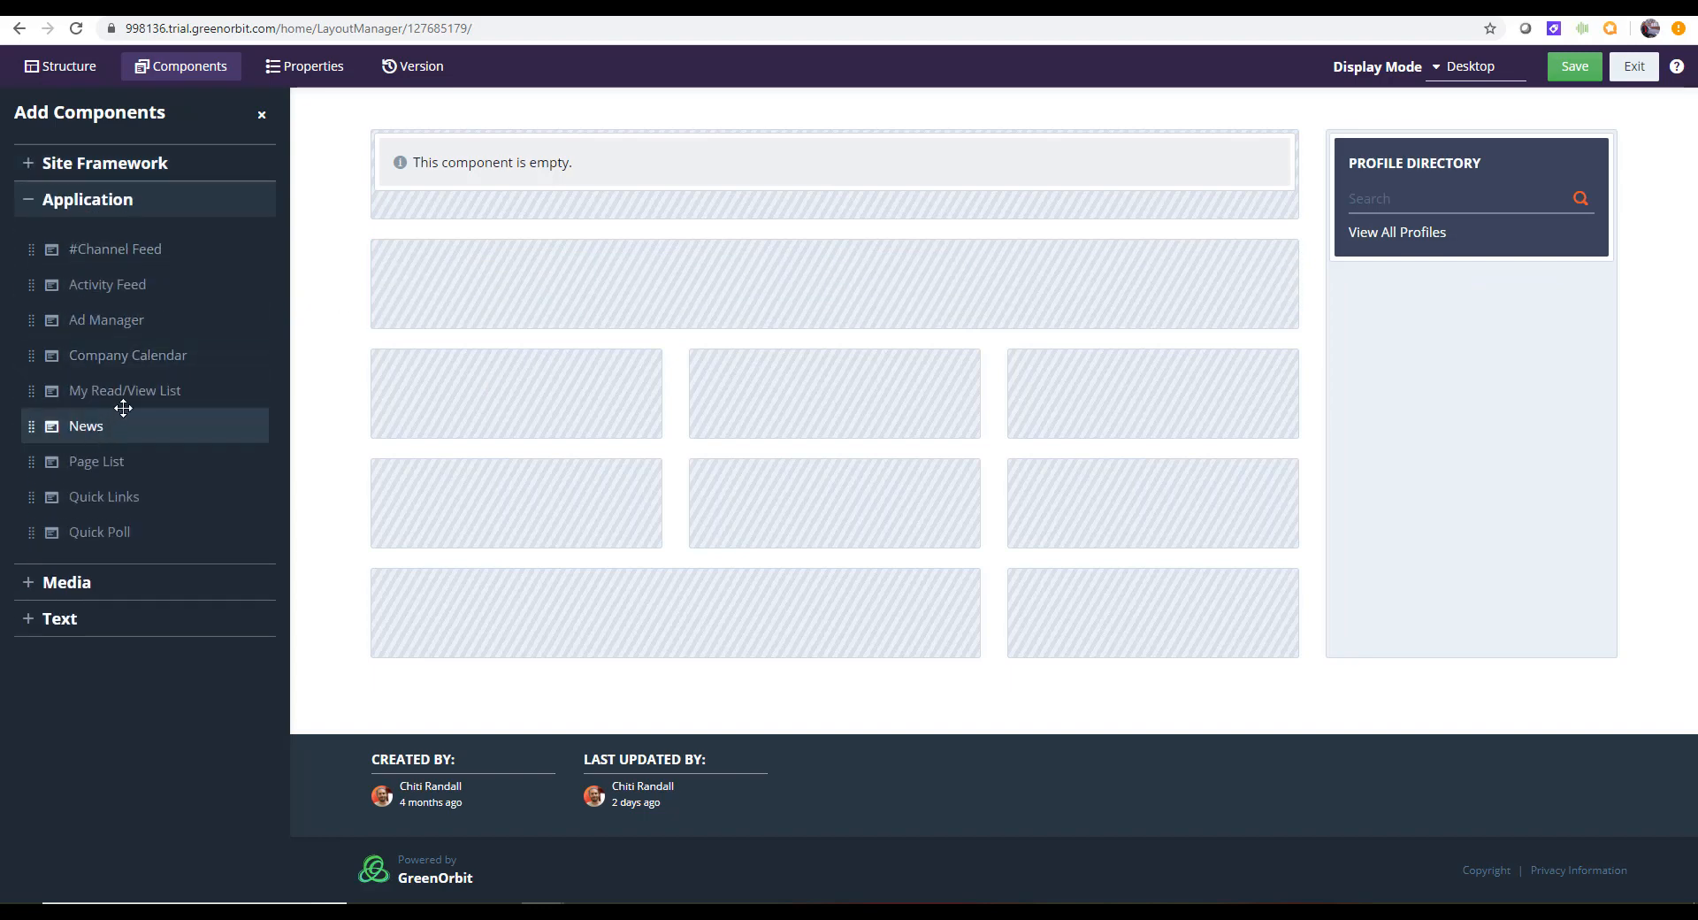
pyautogui.moveTo(160, 381); pyautogui.dragTo(1460, 326)
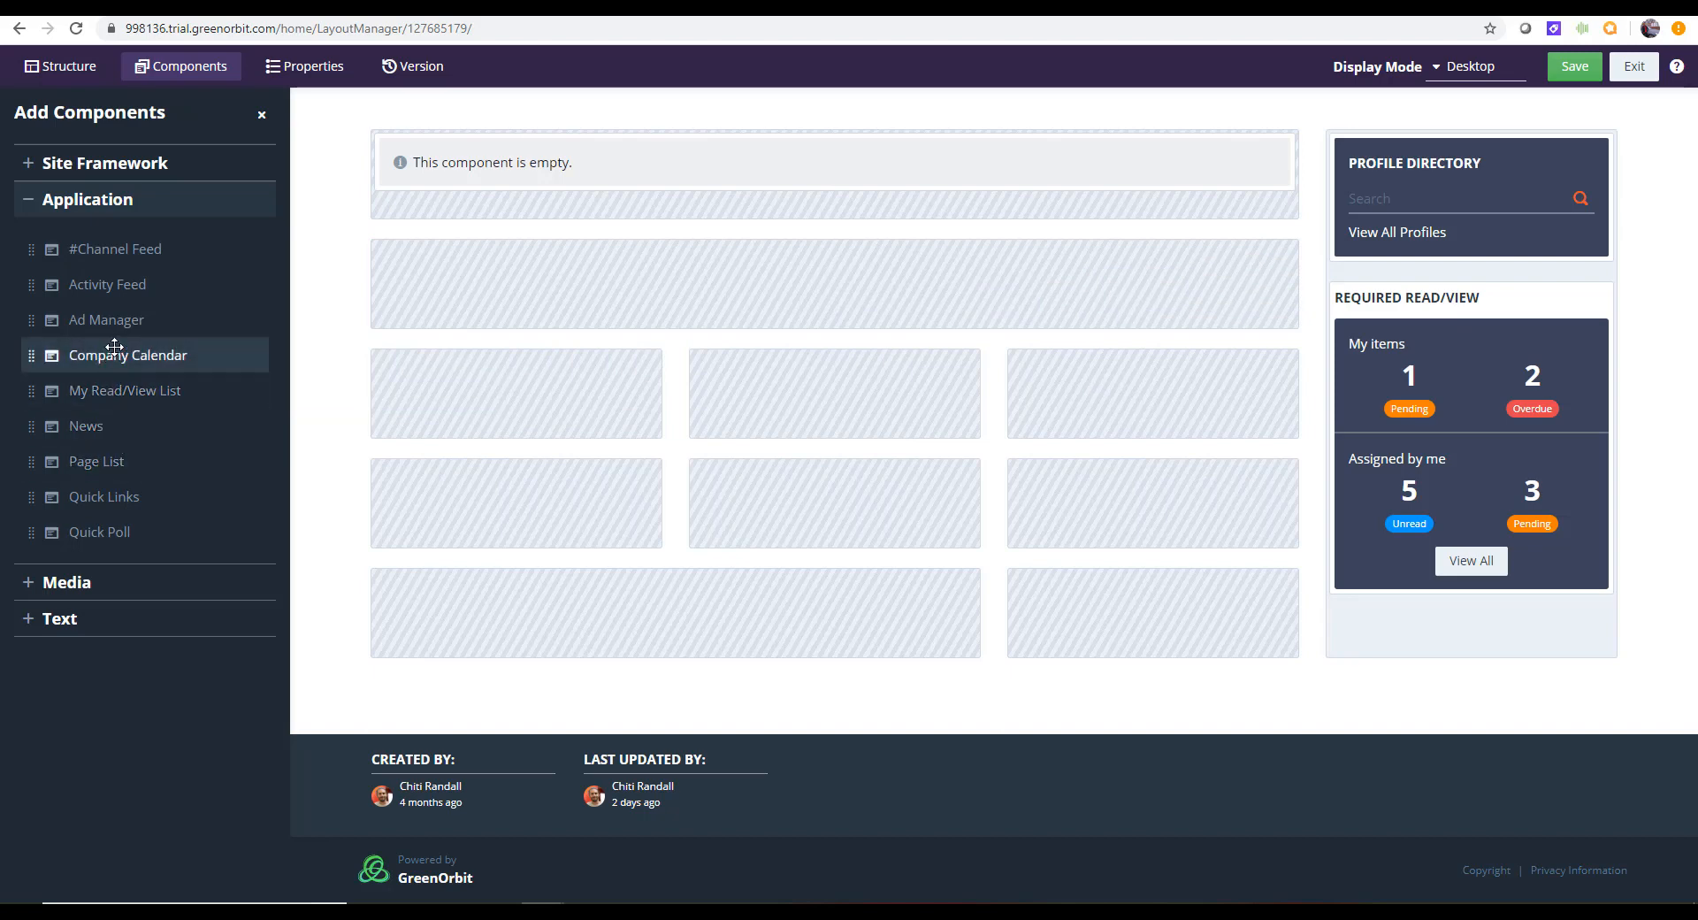
pyautogui.moveTo(114, 351); pyautogui.dragTo(561, 605)
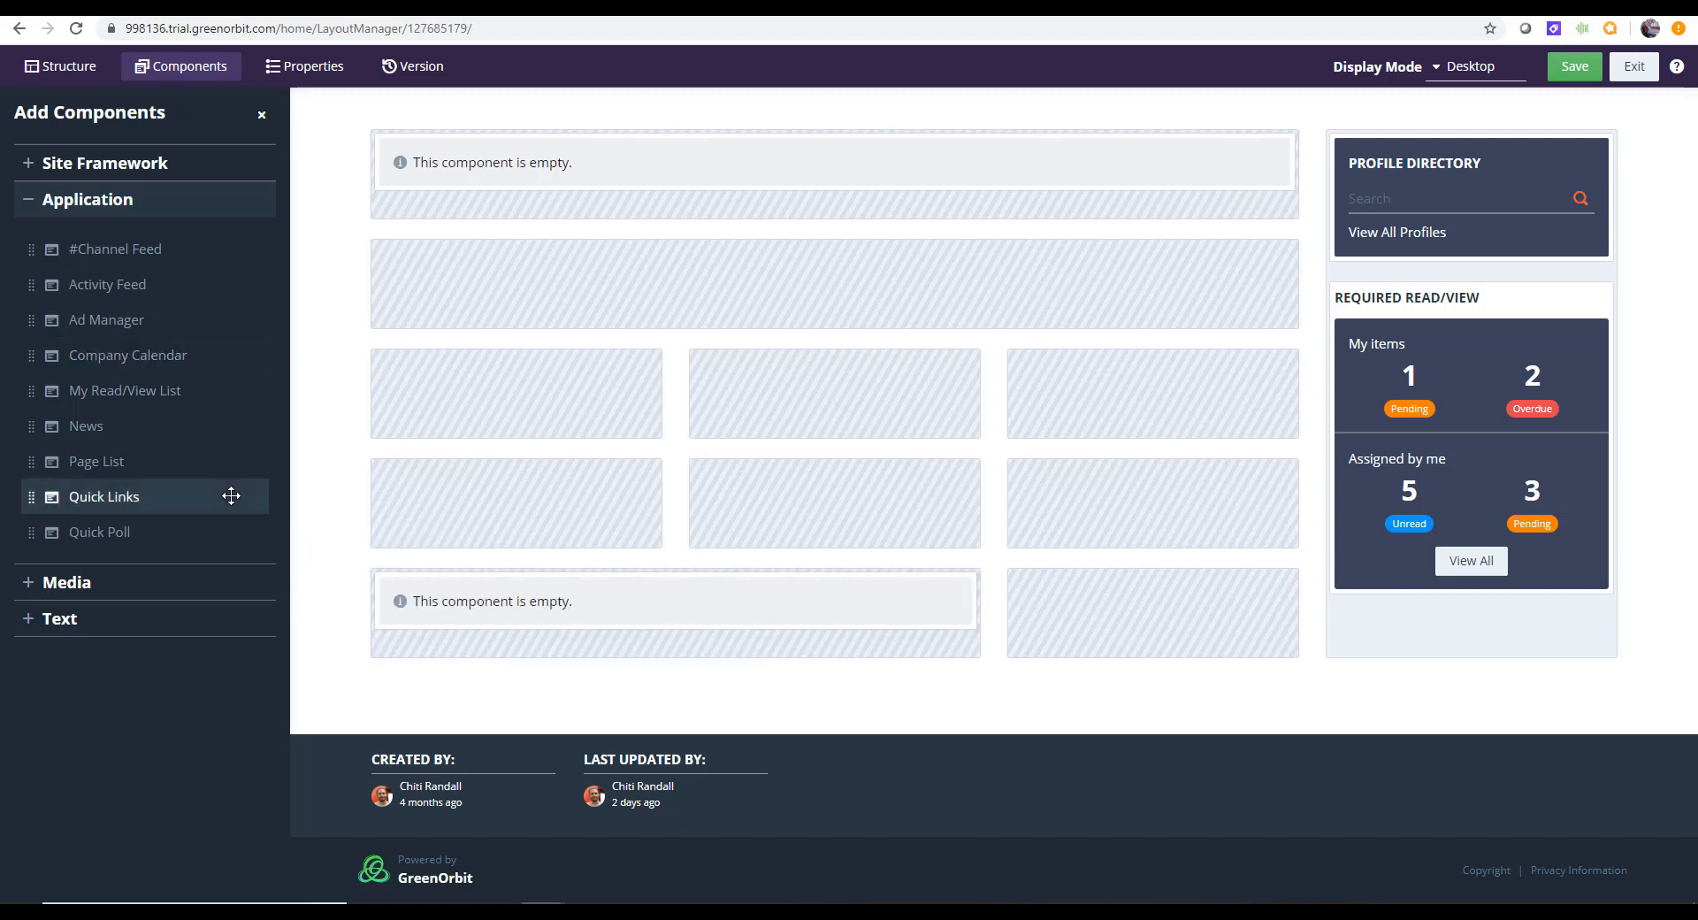
# Add an Image component to the first cell of the third row and of the fourth row
pyautogui.click(67, 584)
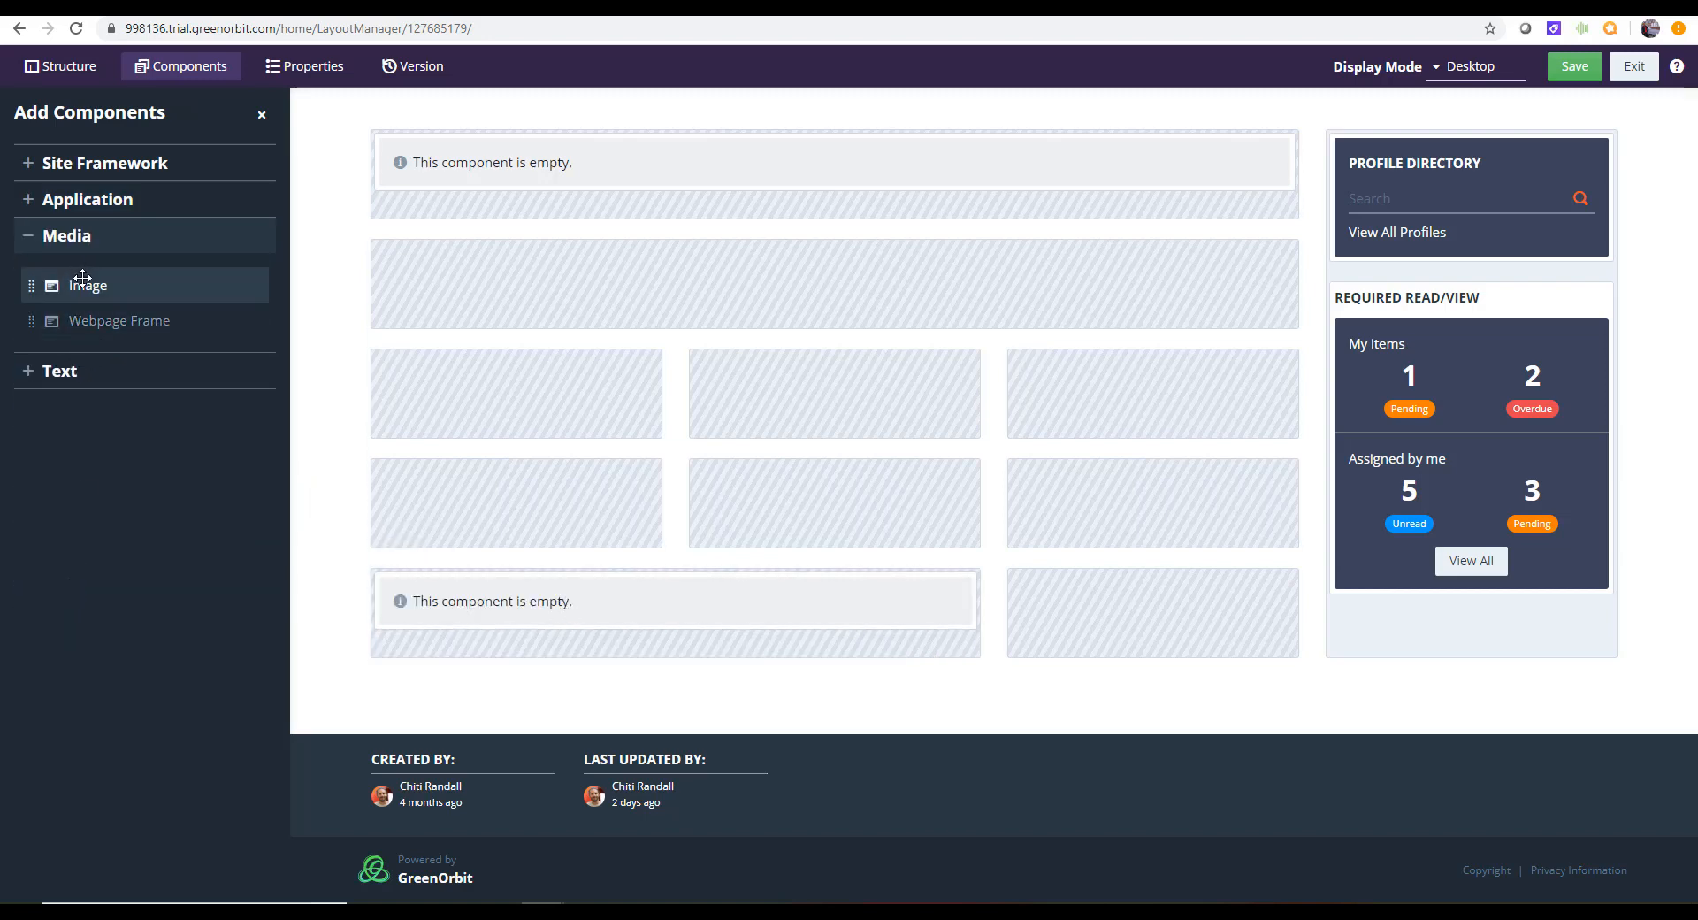
pyautogui.moveTo(84, 284); pyautogui.dragTo(429, 404)
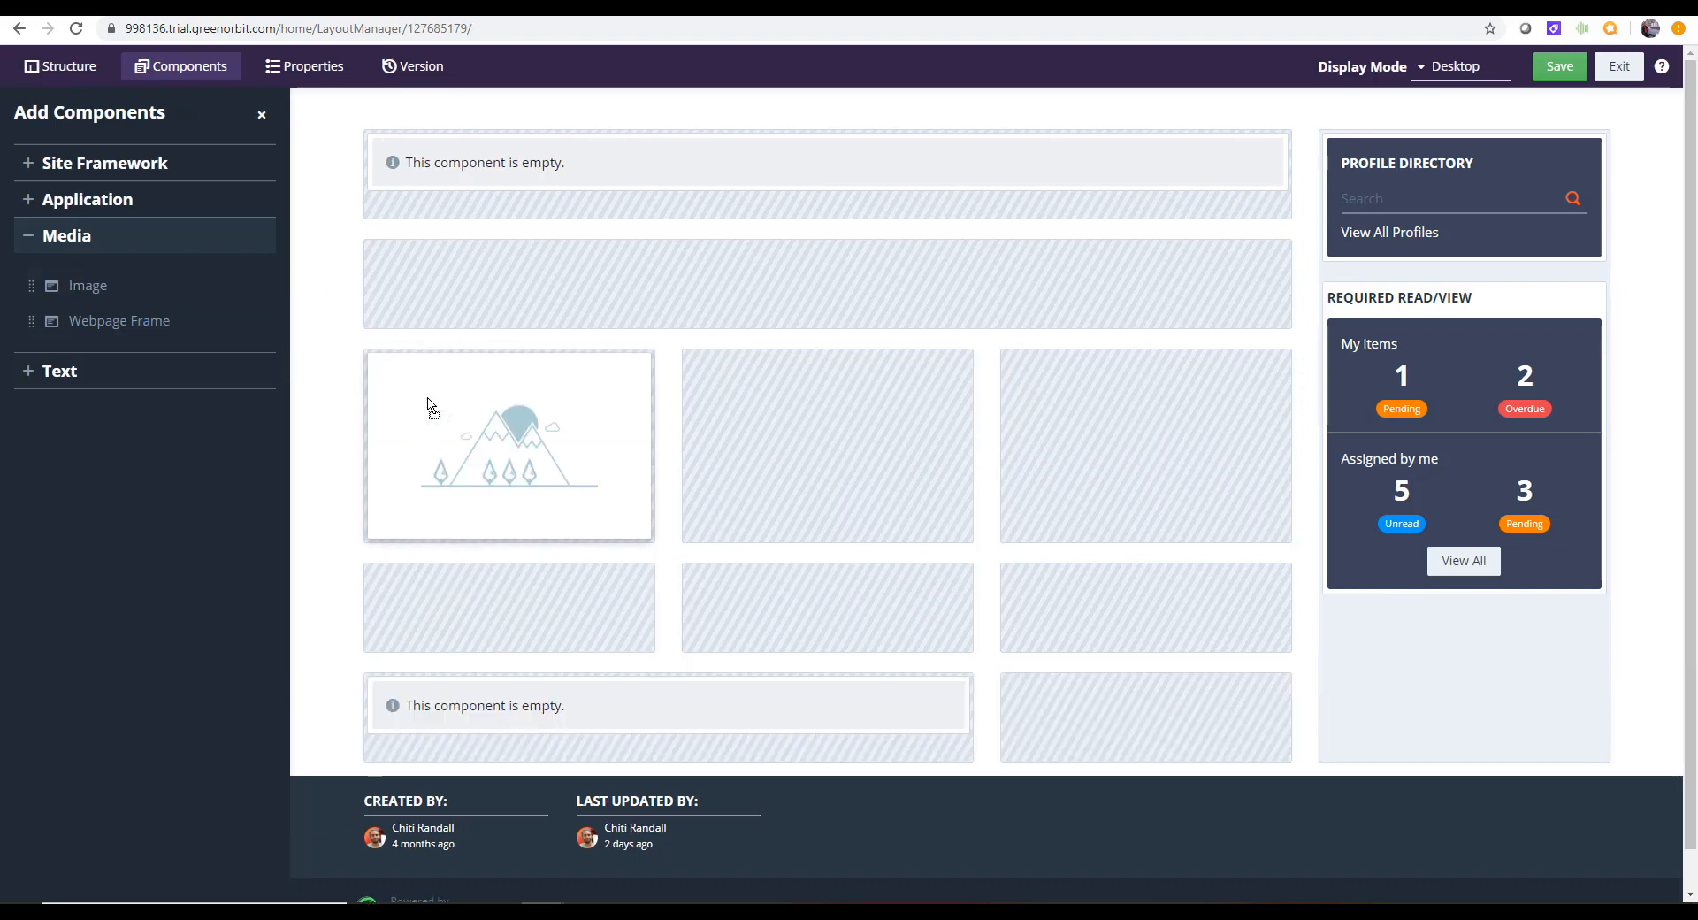
pyautogui.moveTo(85, 295); pyautogui.dragTo(412, 608)
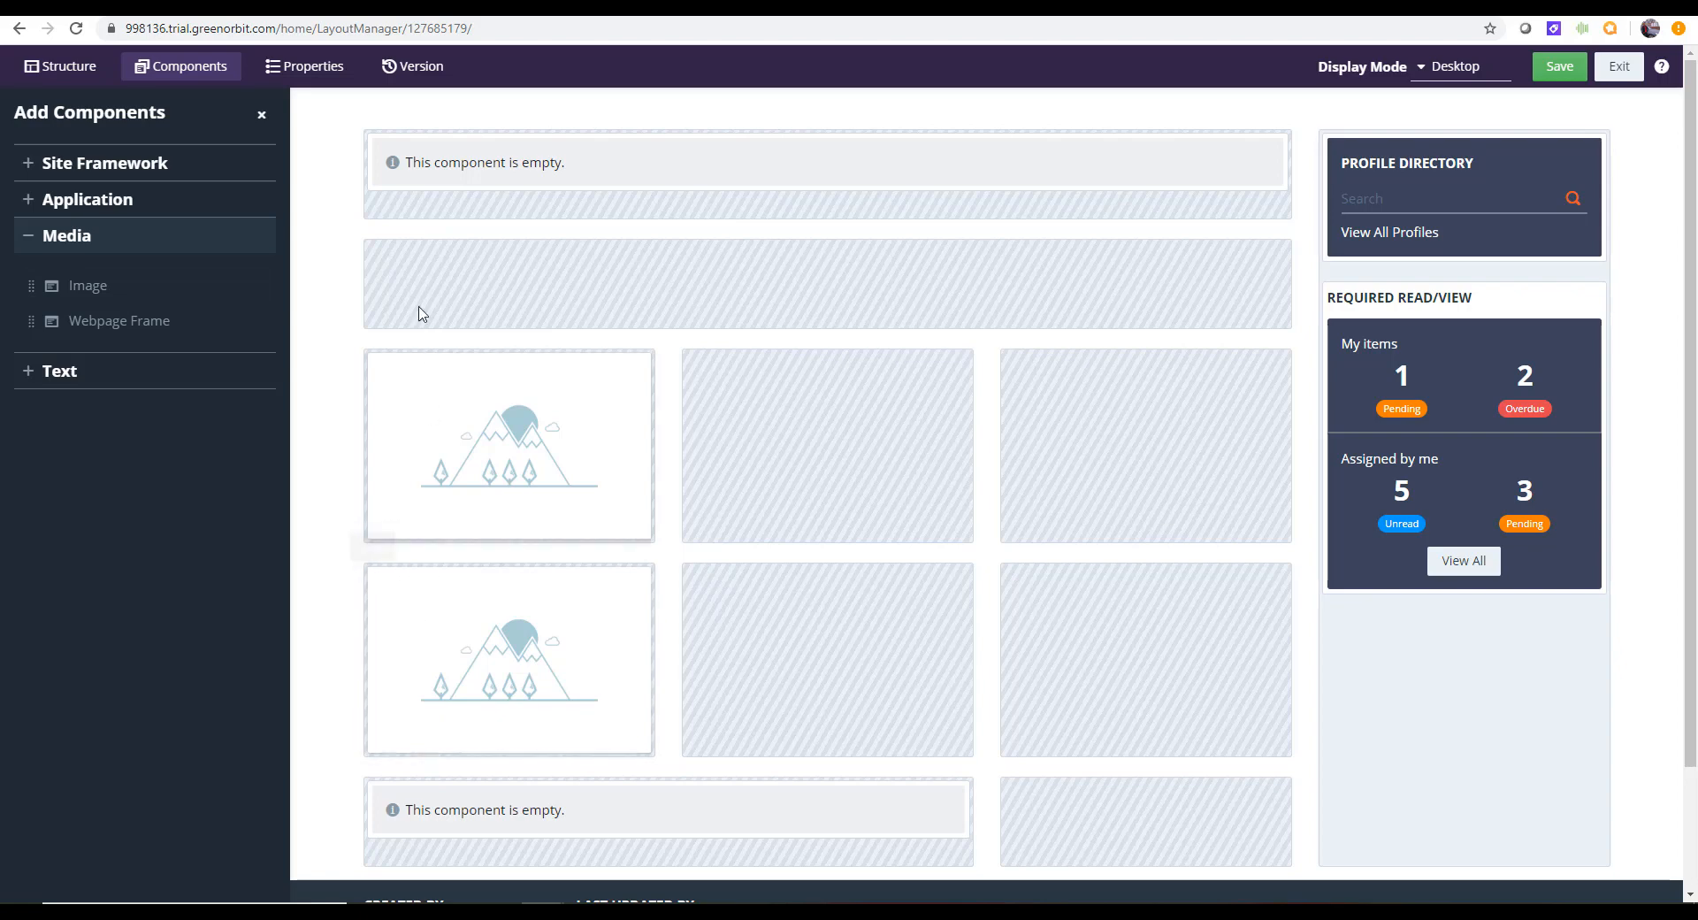
# Review the template's properties, including every site group in its category list, and close them without changes
pyautogui.click(317, 67)
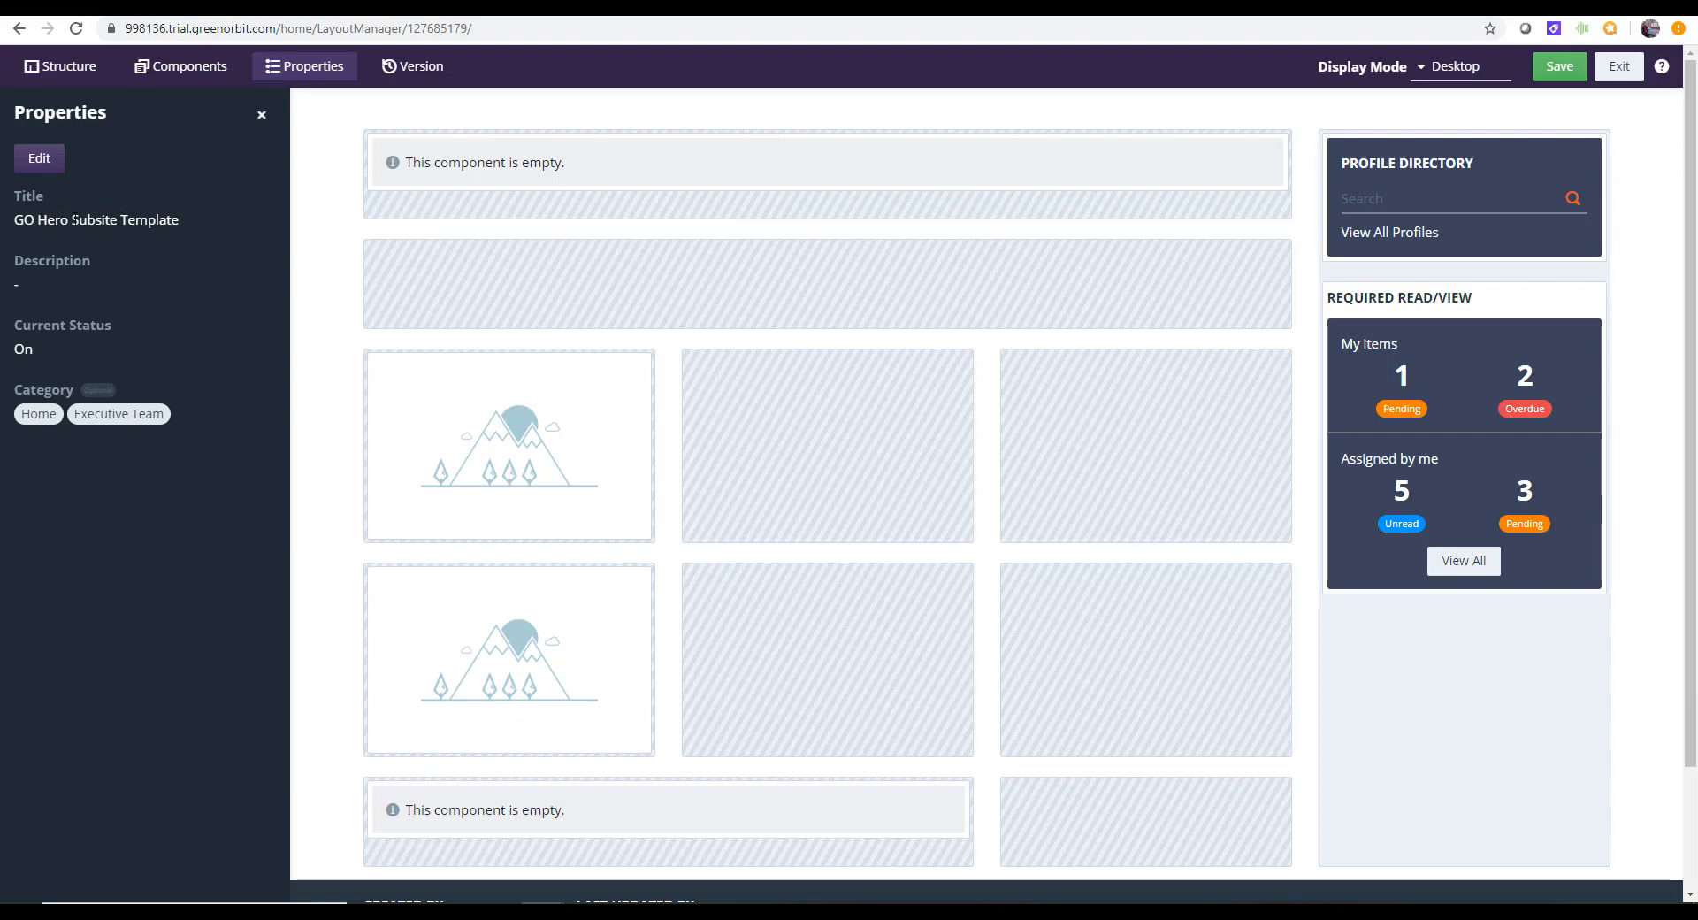
pyautogui.click(40, 159)
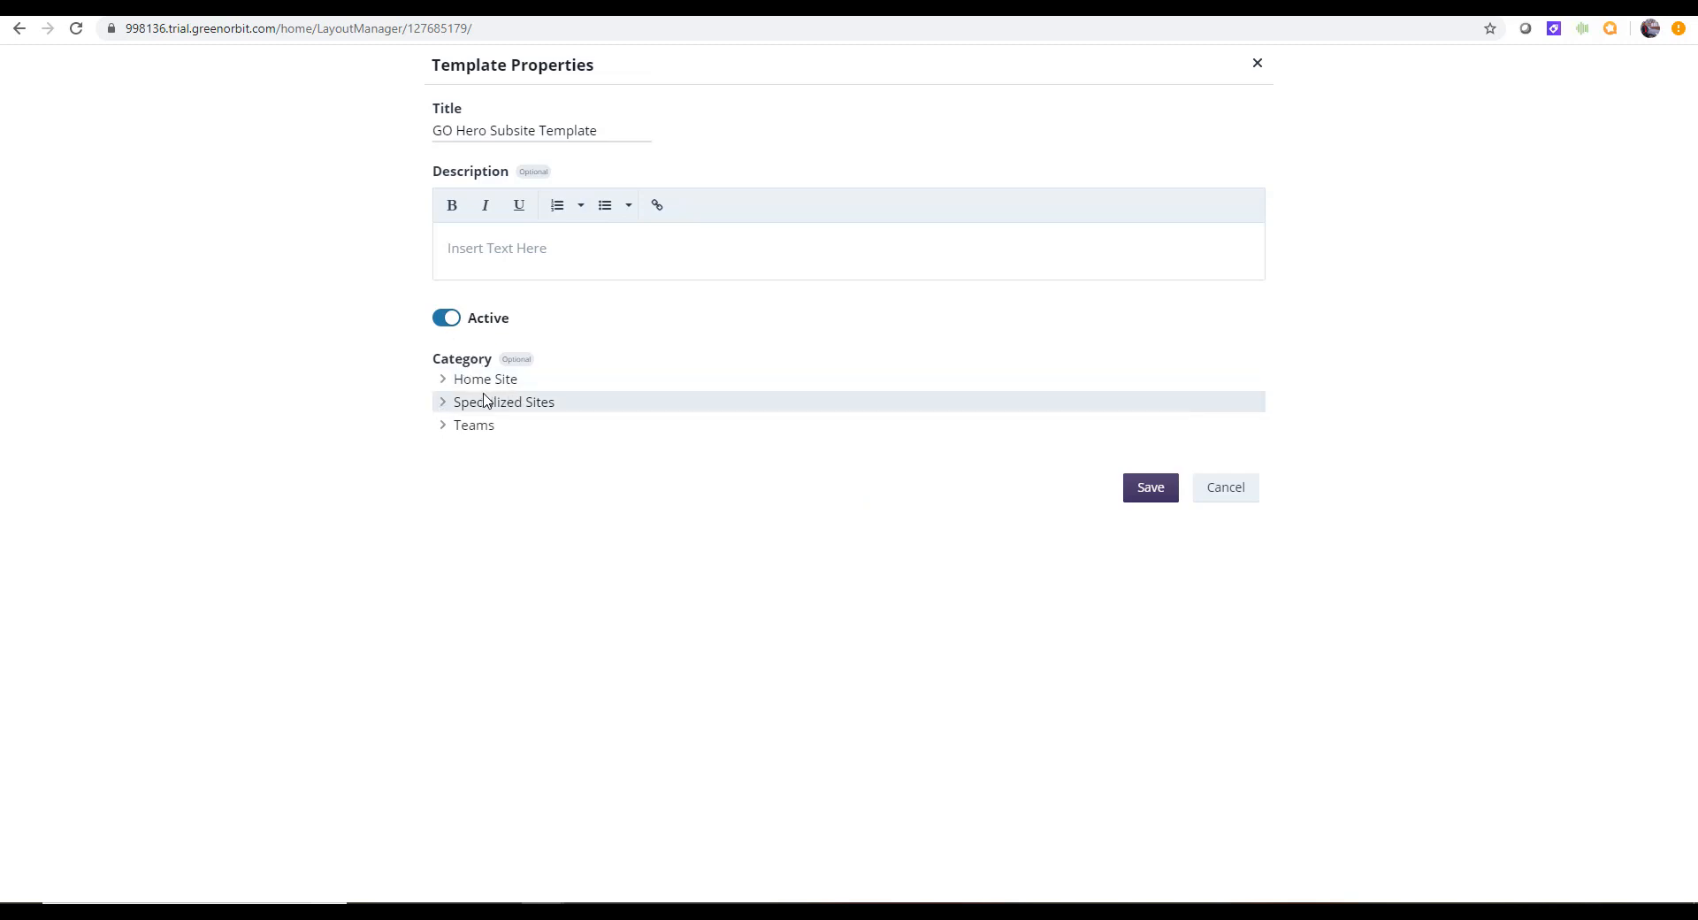
pyautogui.click(448, 380)
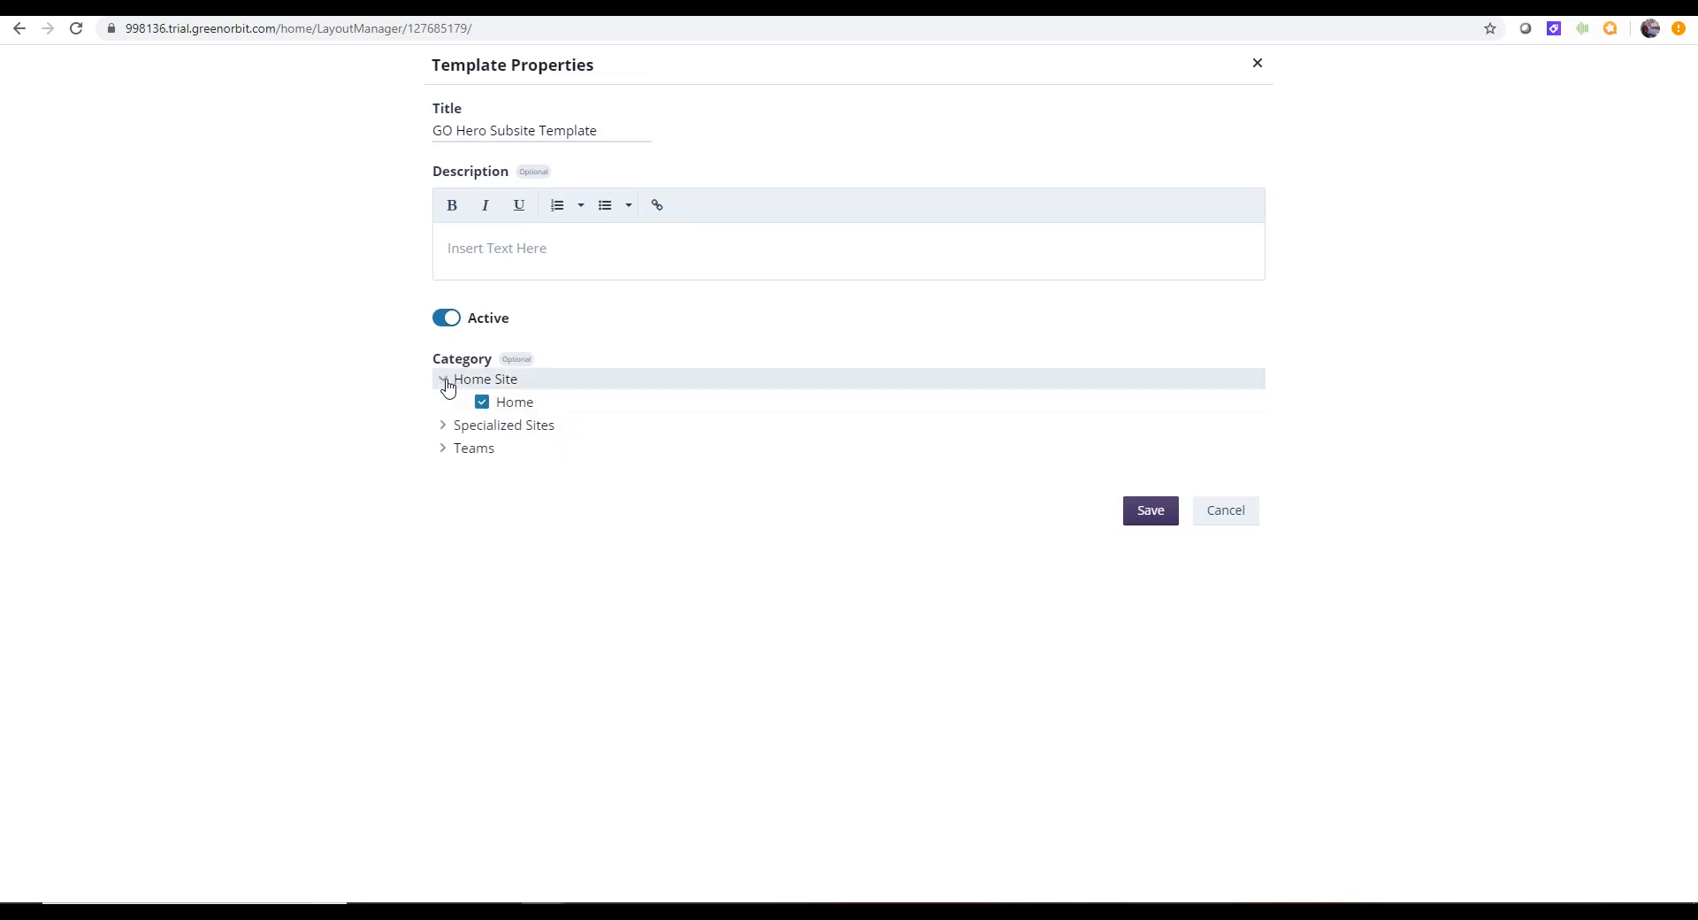
pyautogui.click(444, 427)
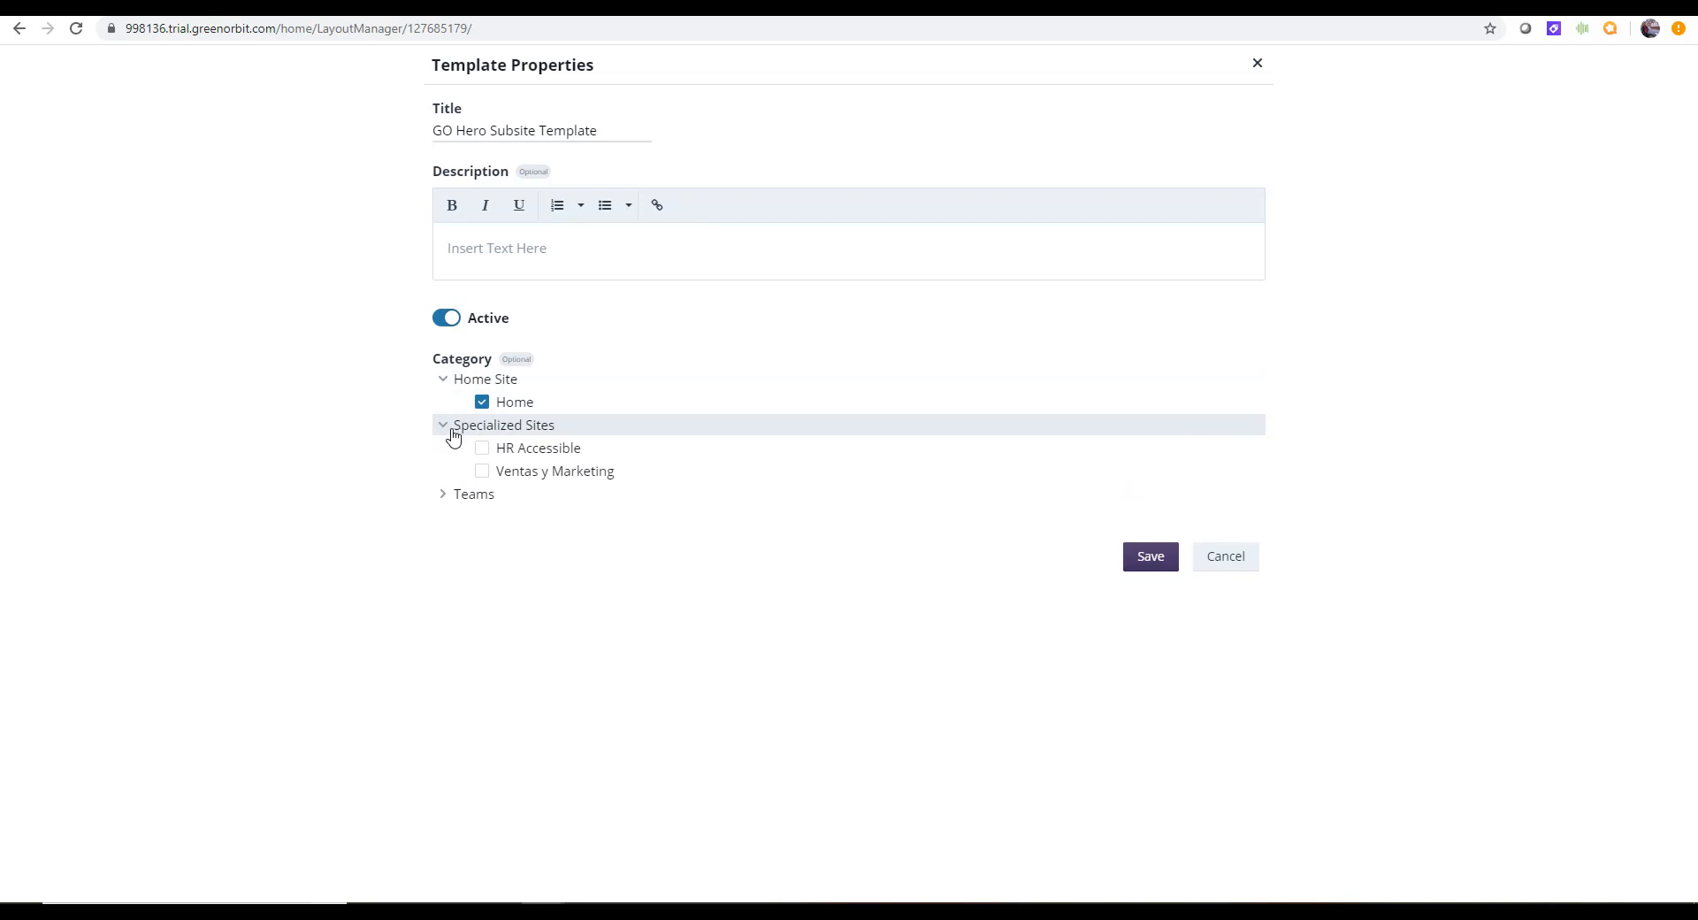
pyautogui.click(443, 494)
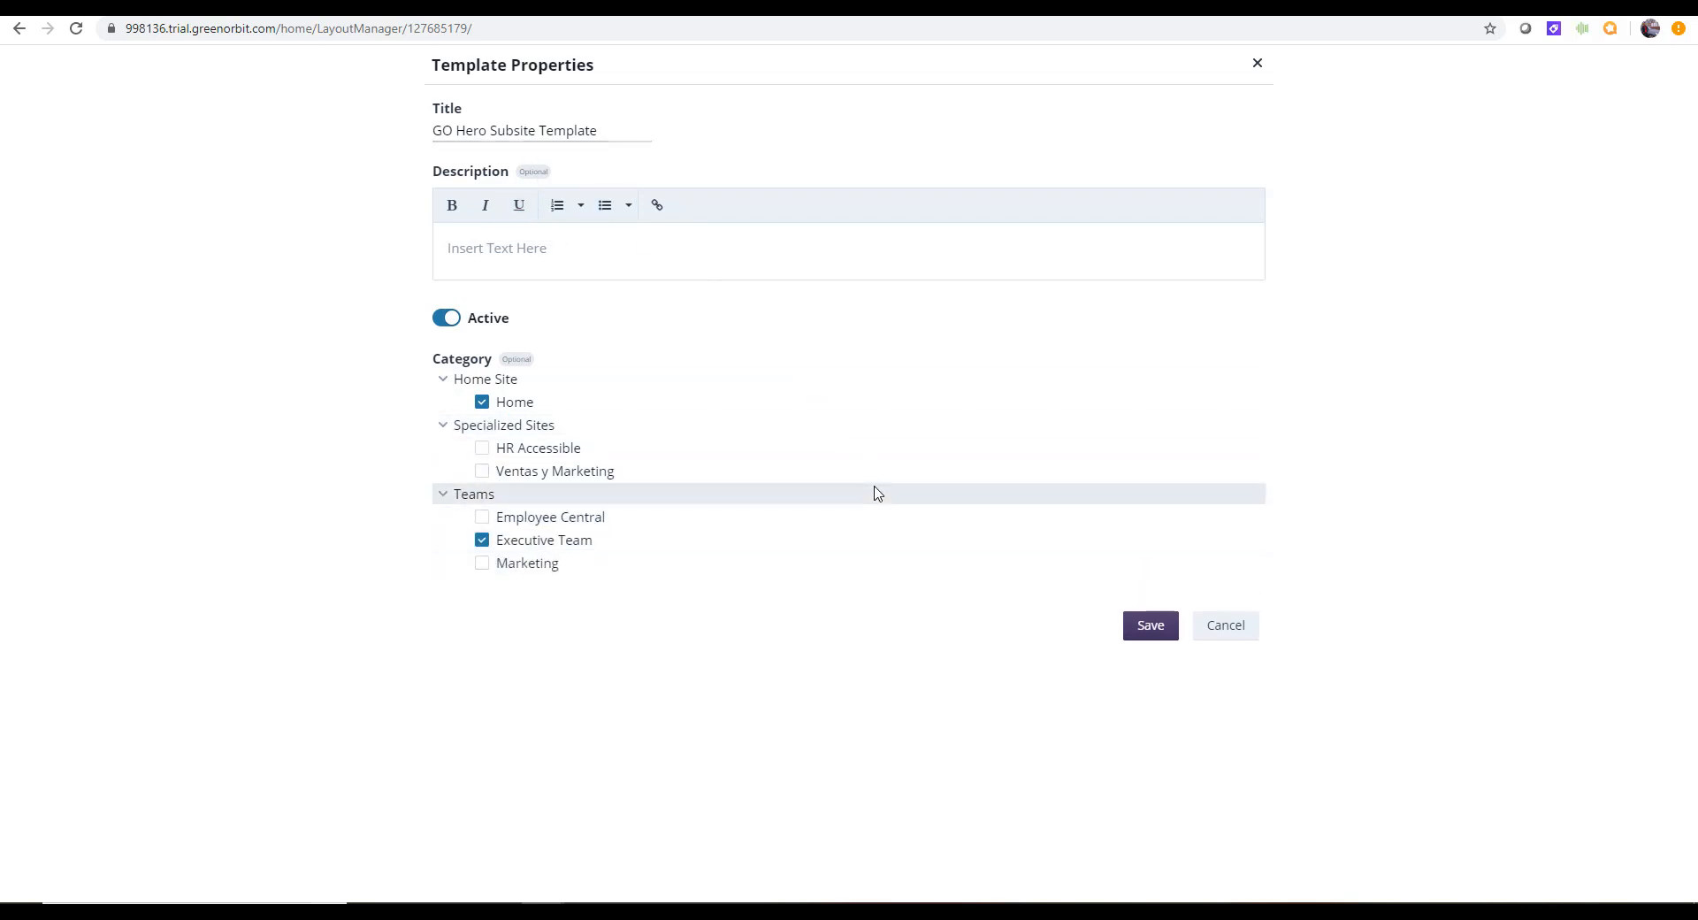
pyautogui.click(1226, 625)
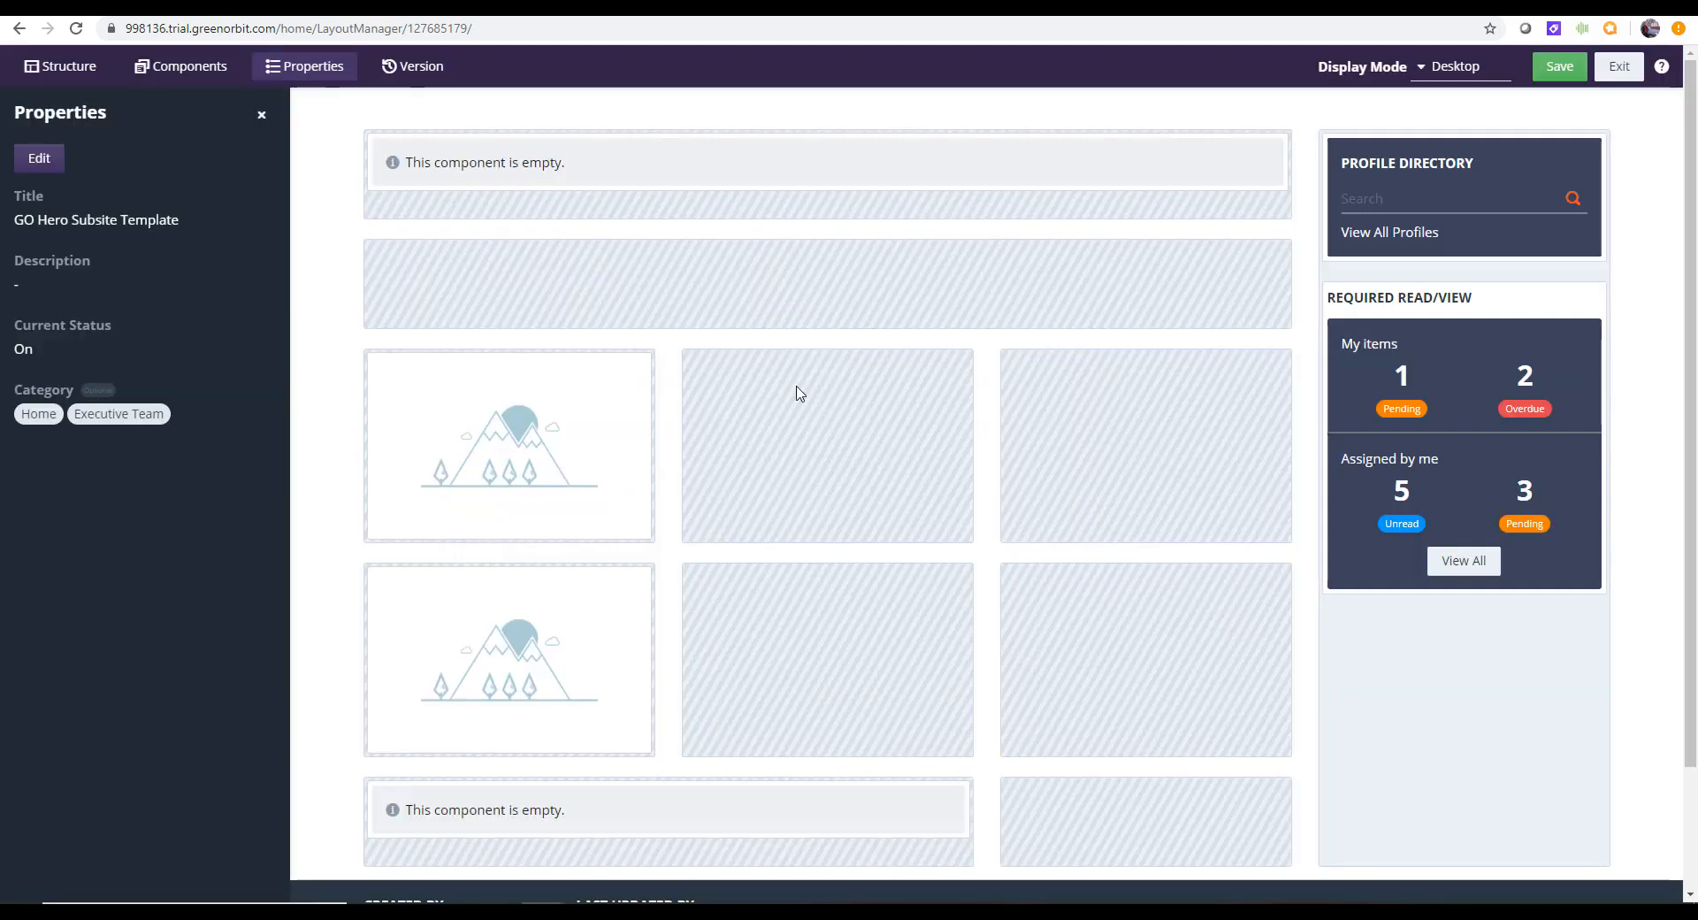
# Examine the template's version history, preview version 3, and return to the template editor
pyautogui.click(399, 73)
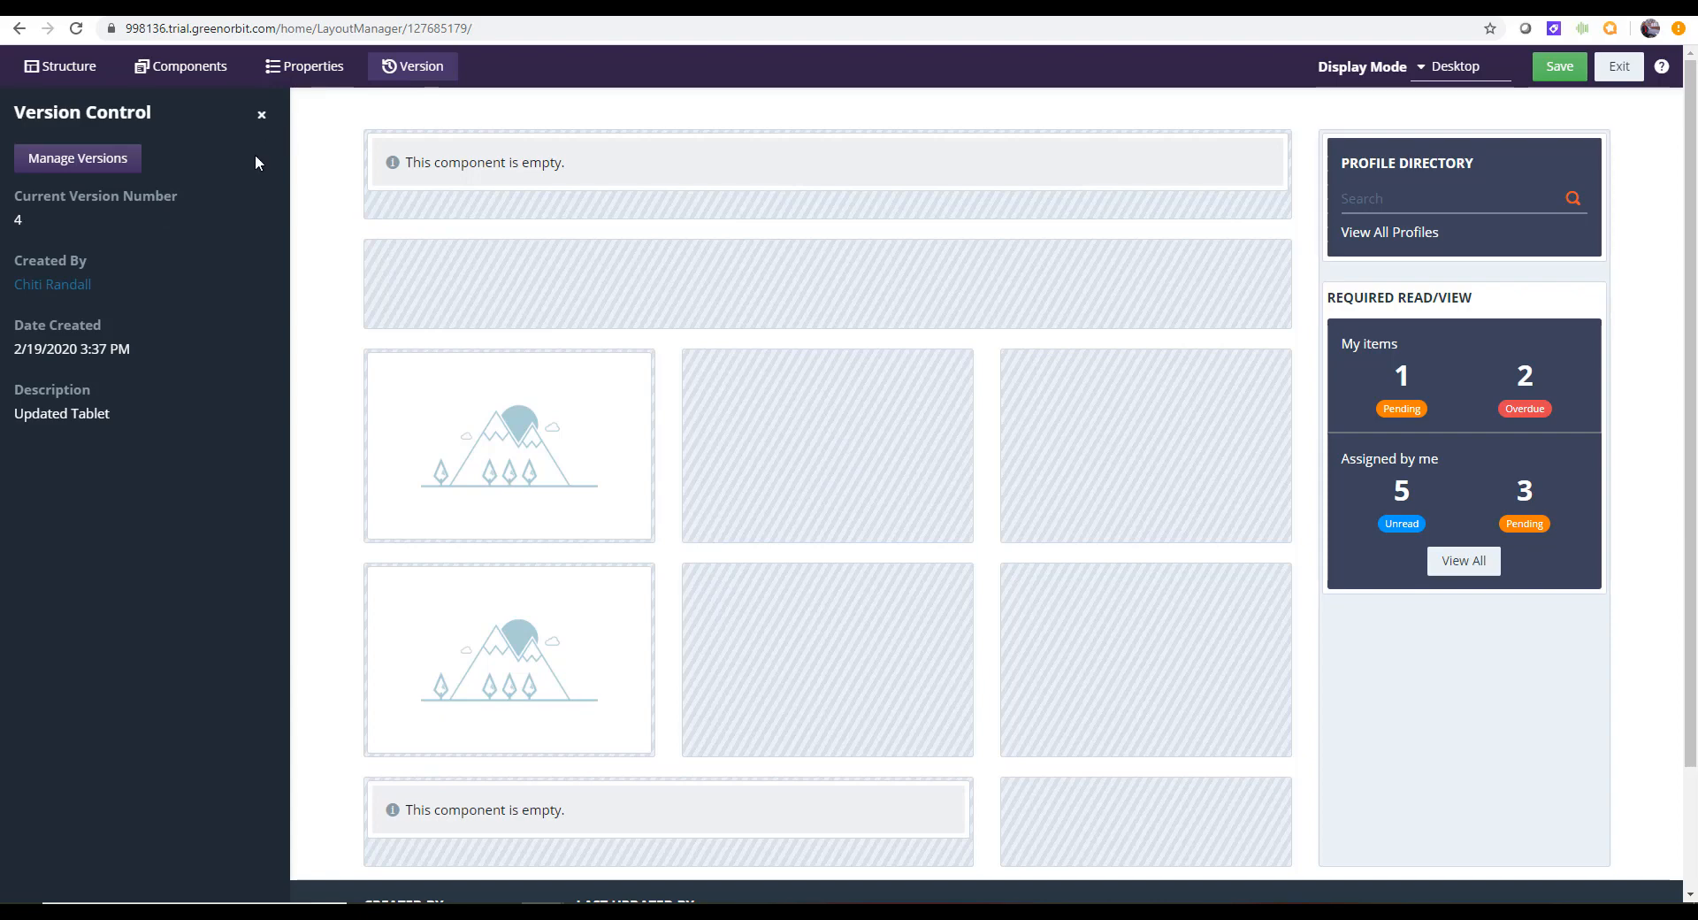
pyautogui.click(90, 162)
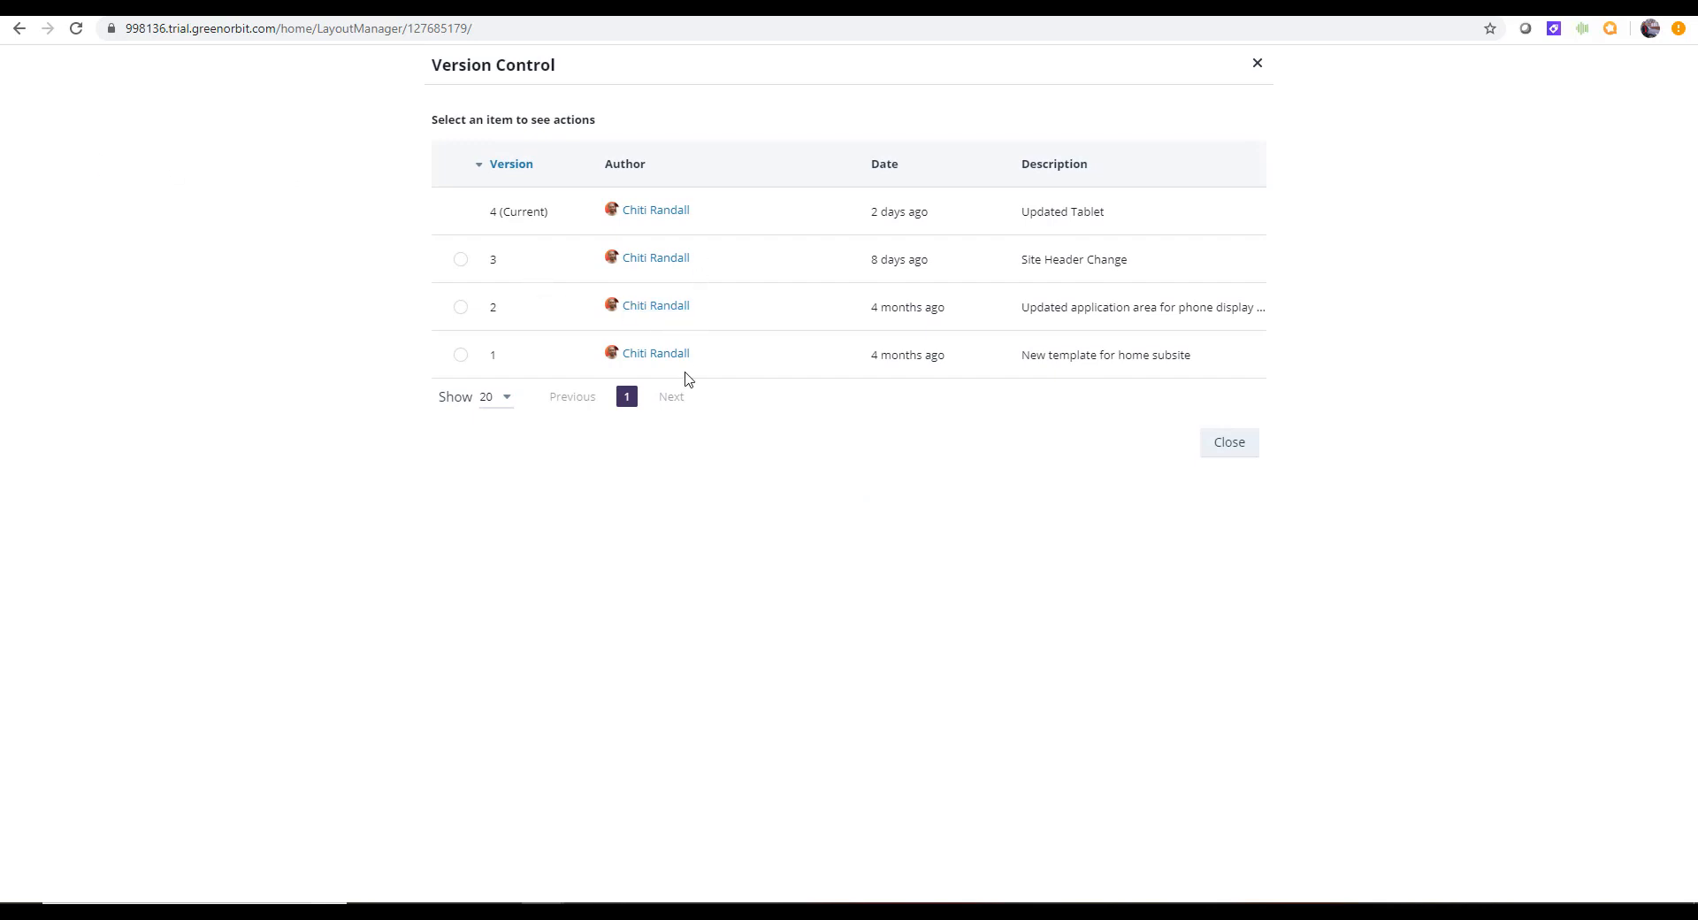
pyautogui.click(459, 260)
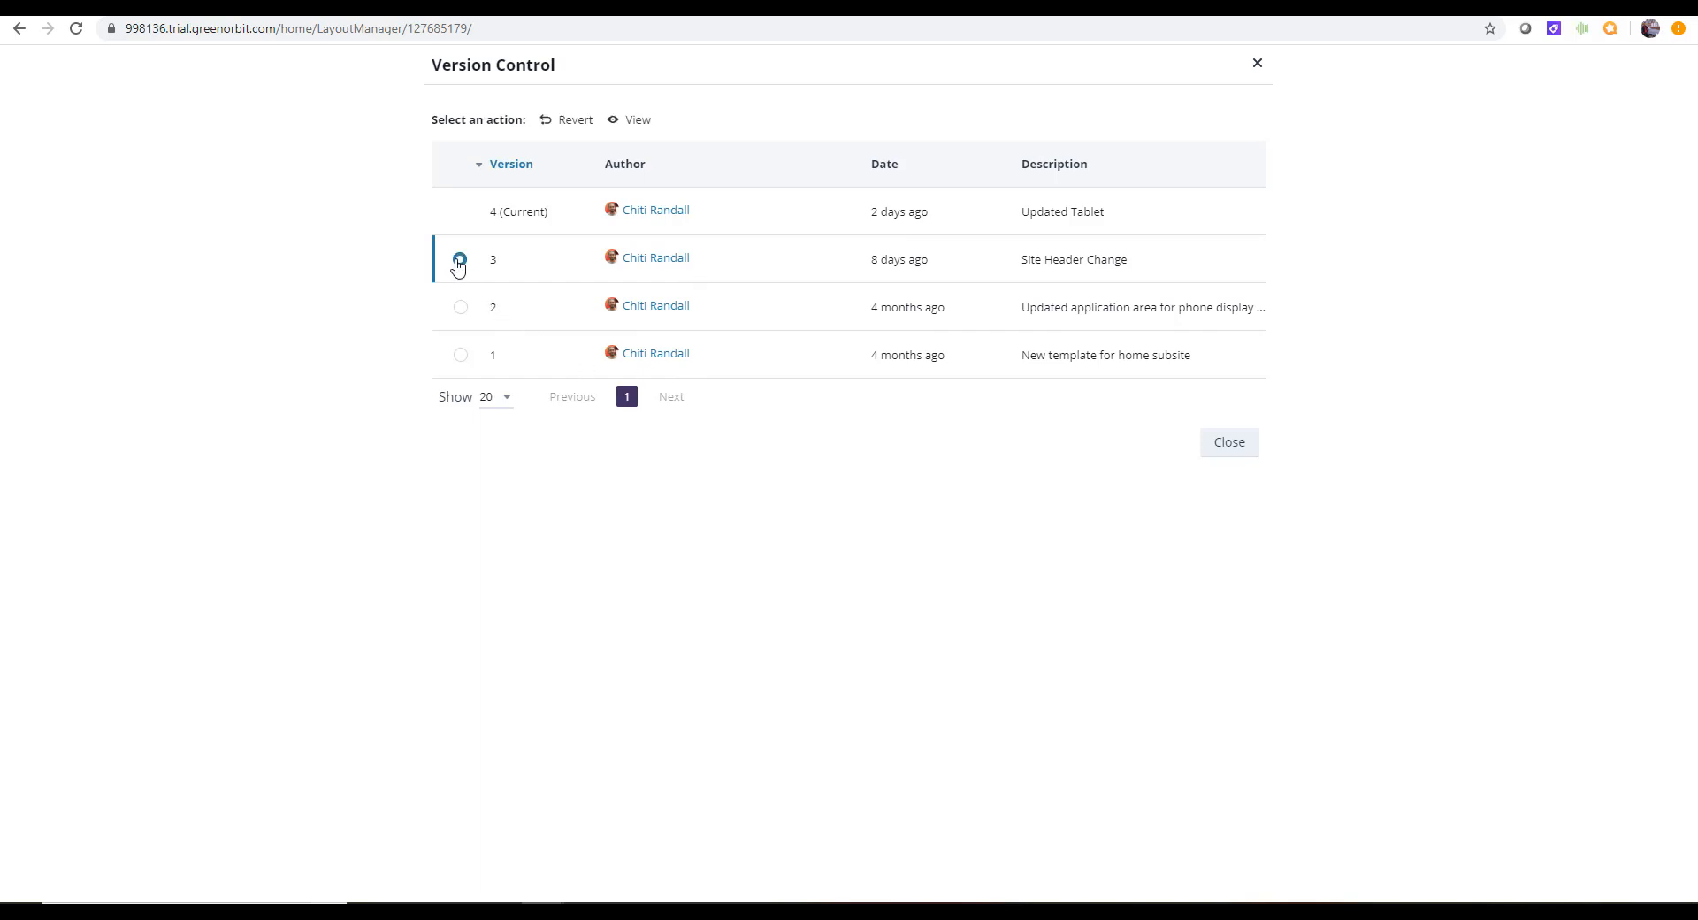
pyautogui.click(635, 119)
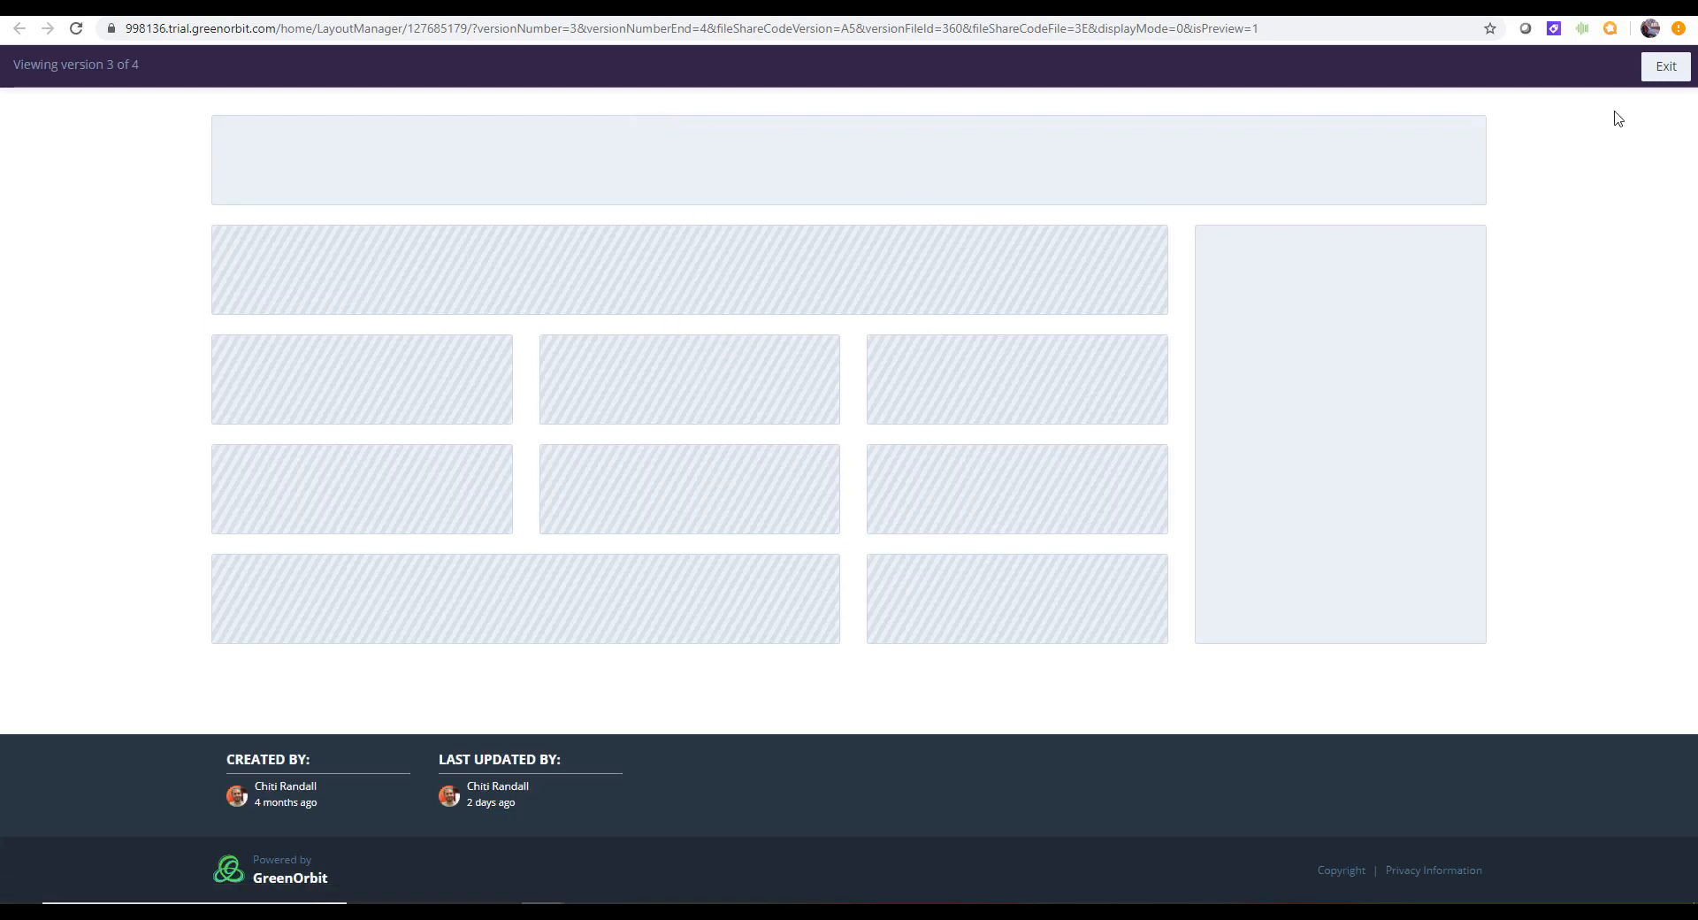
pyautogui.click(1666, 67)
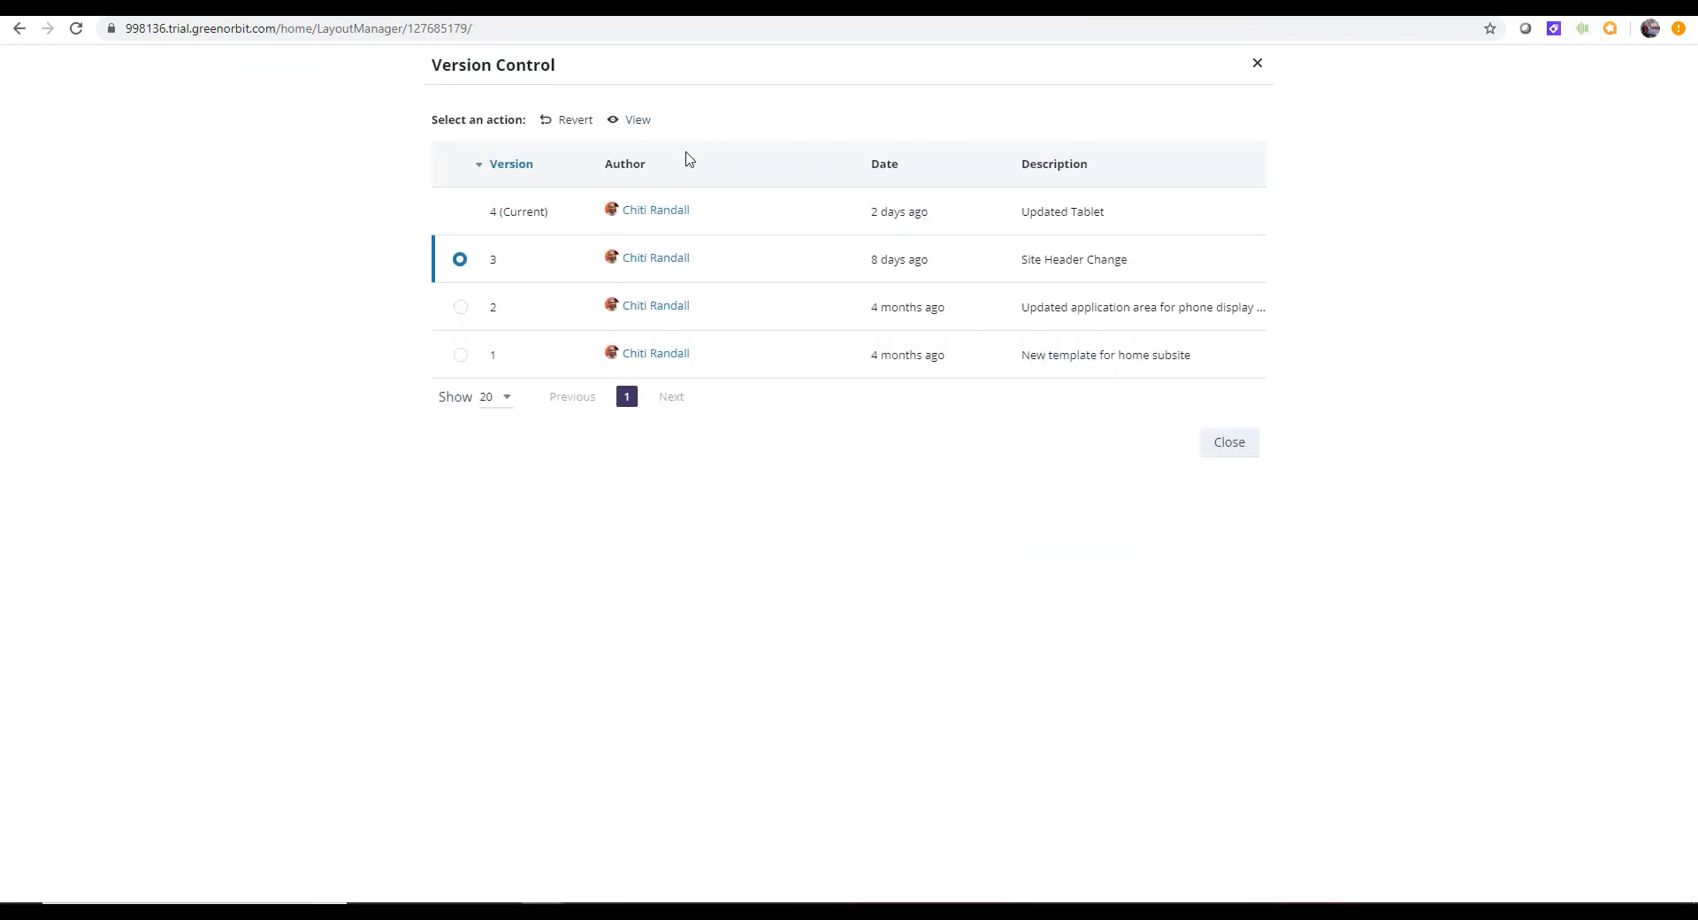
pyautogui.click(1229, 446)
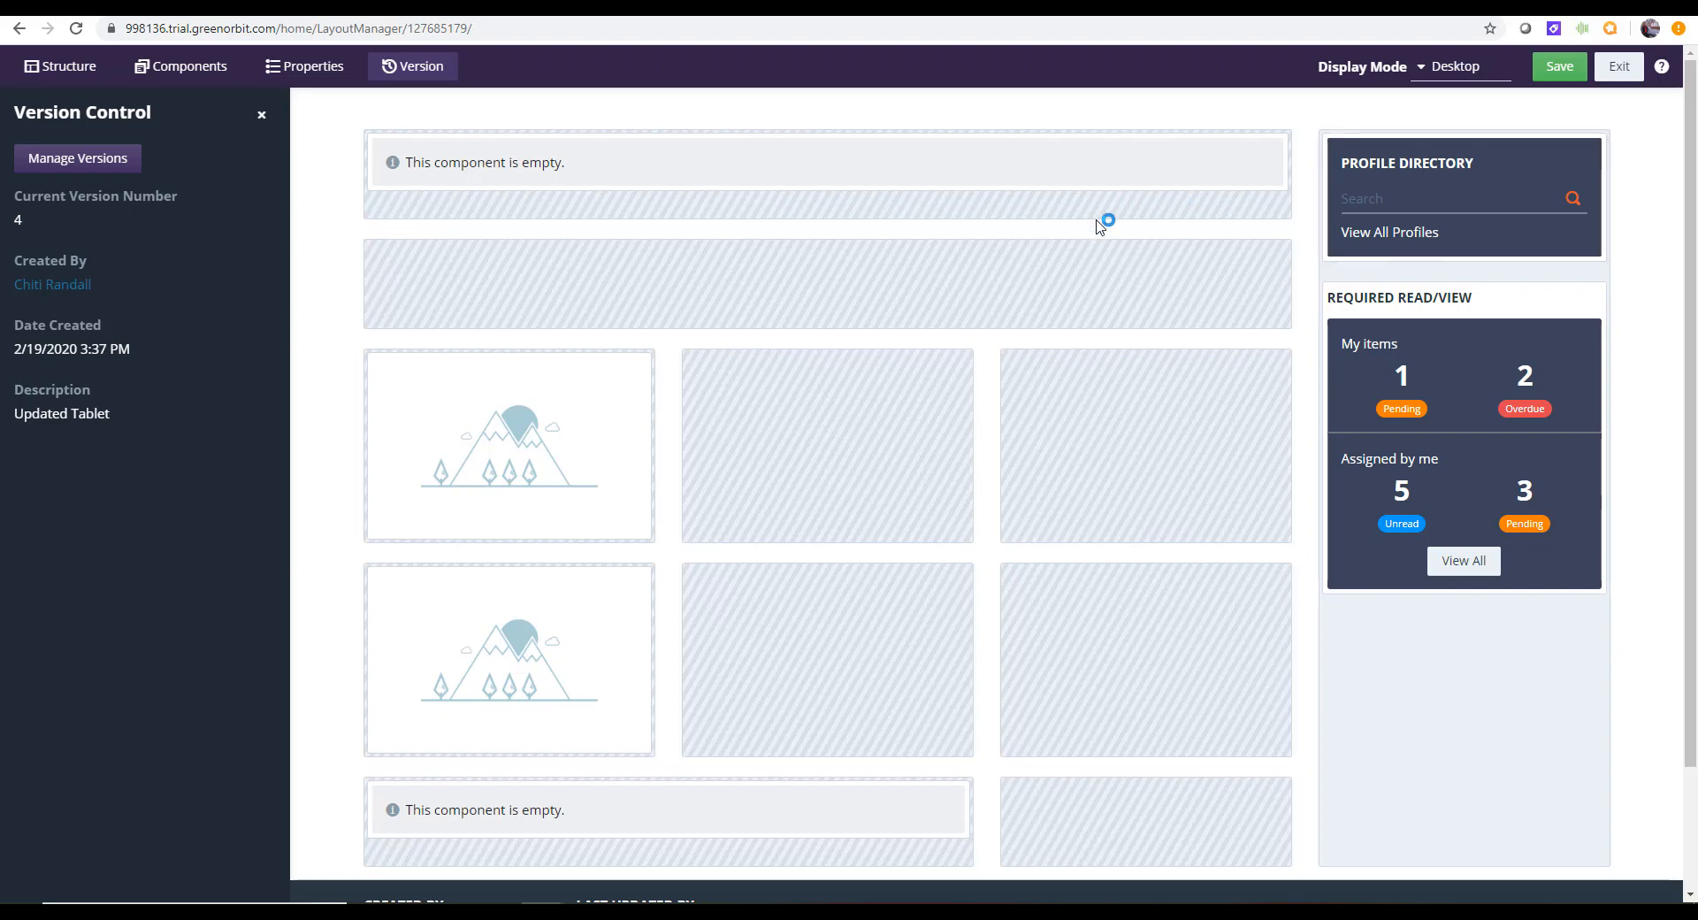
# Save the template and exit with the version description "Updated template"
pyautogui.click(1559, 70)
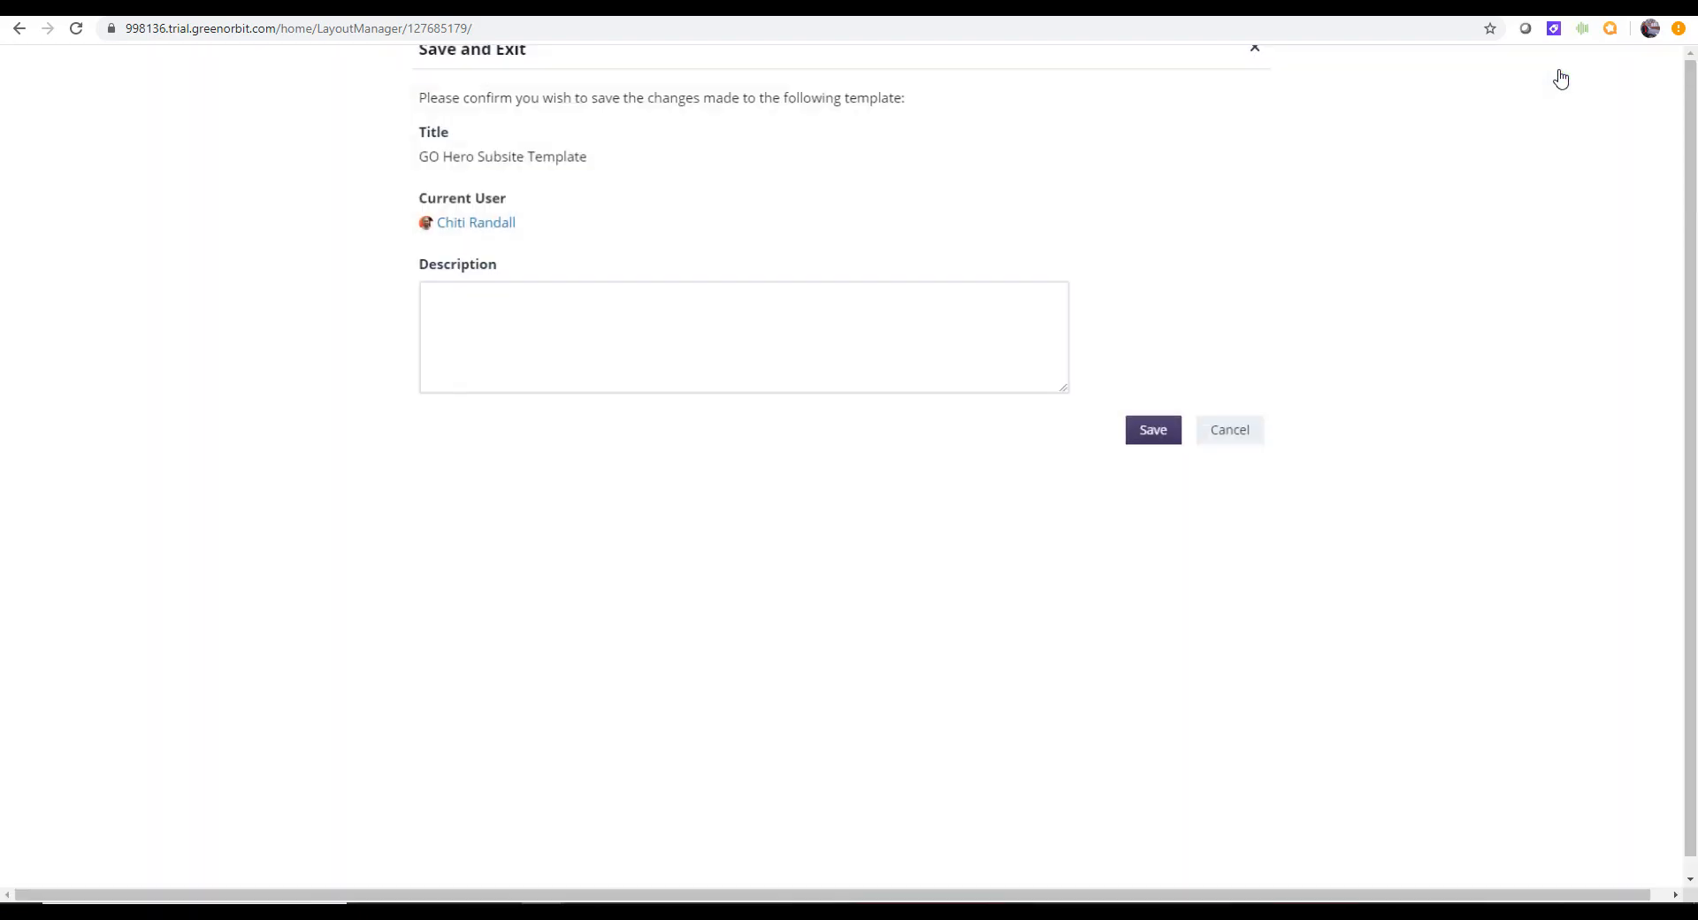
pyautogui.click(1011, 381)
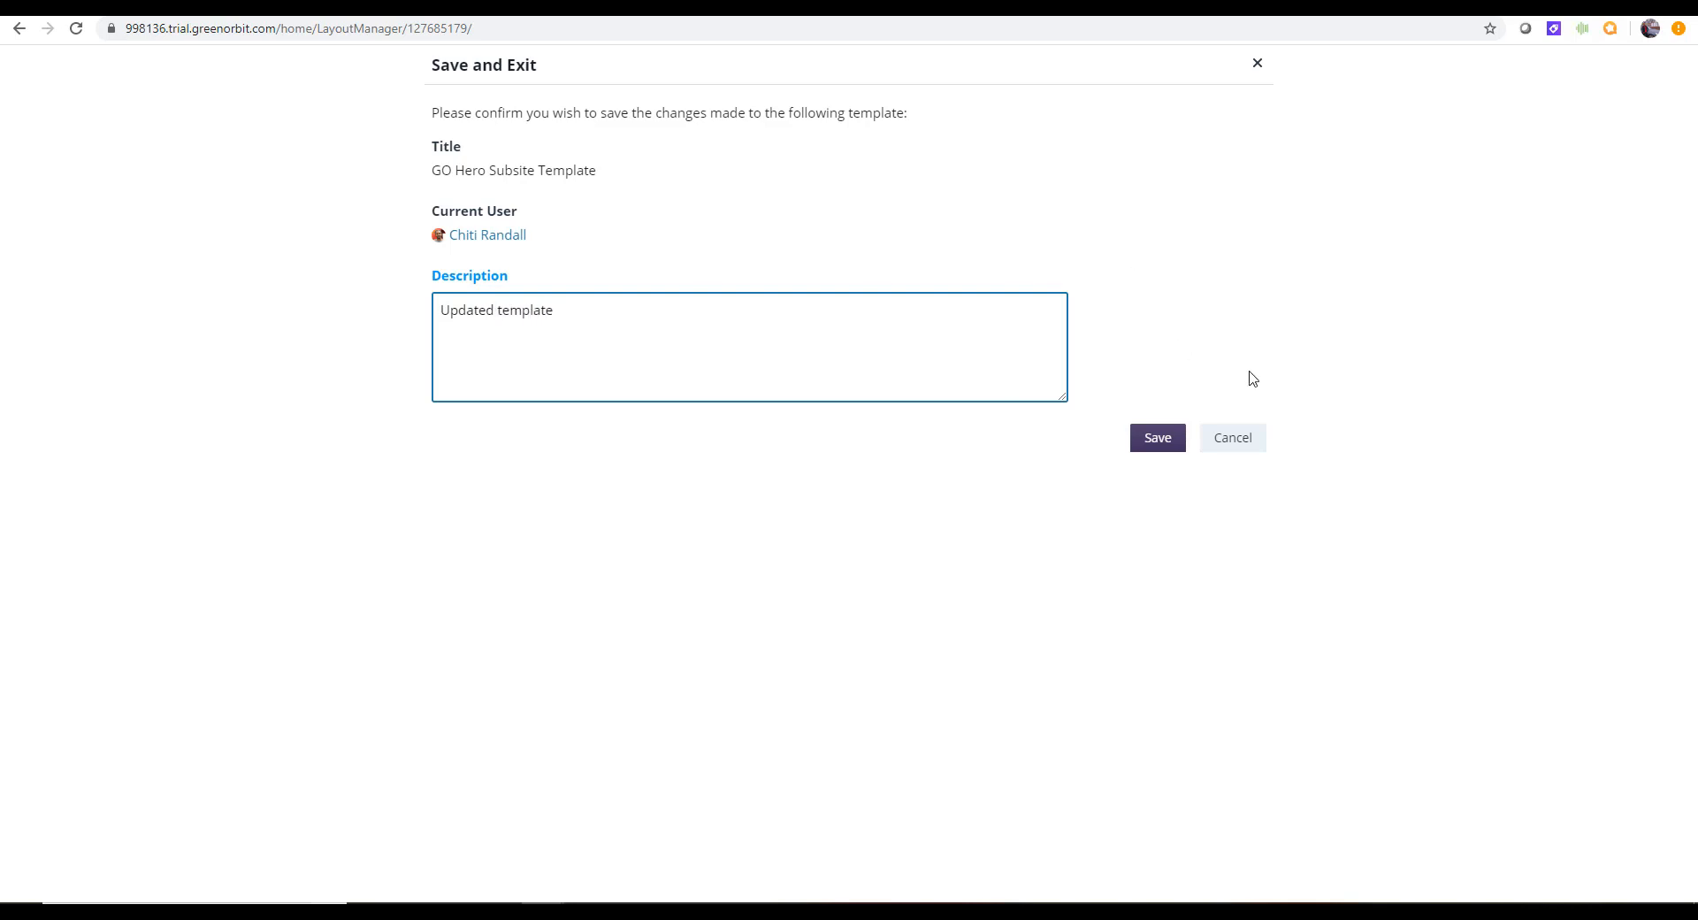
pyautogui.click(1156, 444)
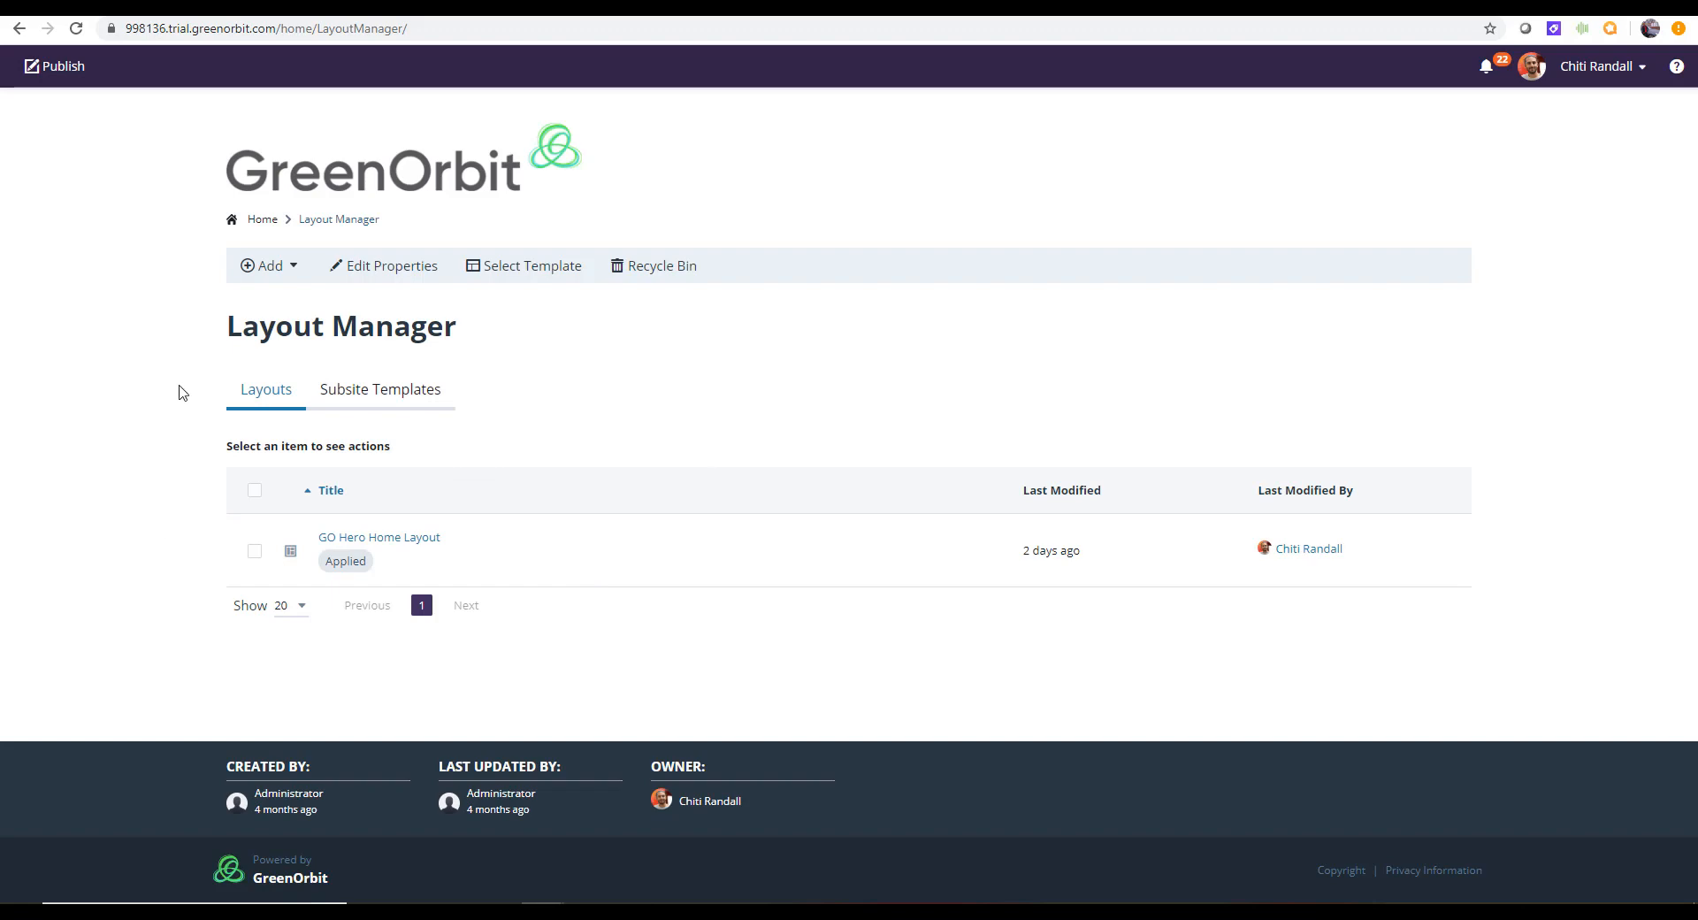
# Return to the GreenOrbit home page and look over its content
pyautogui.click(233, 221)
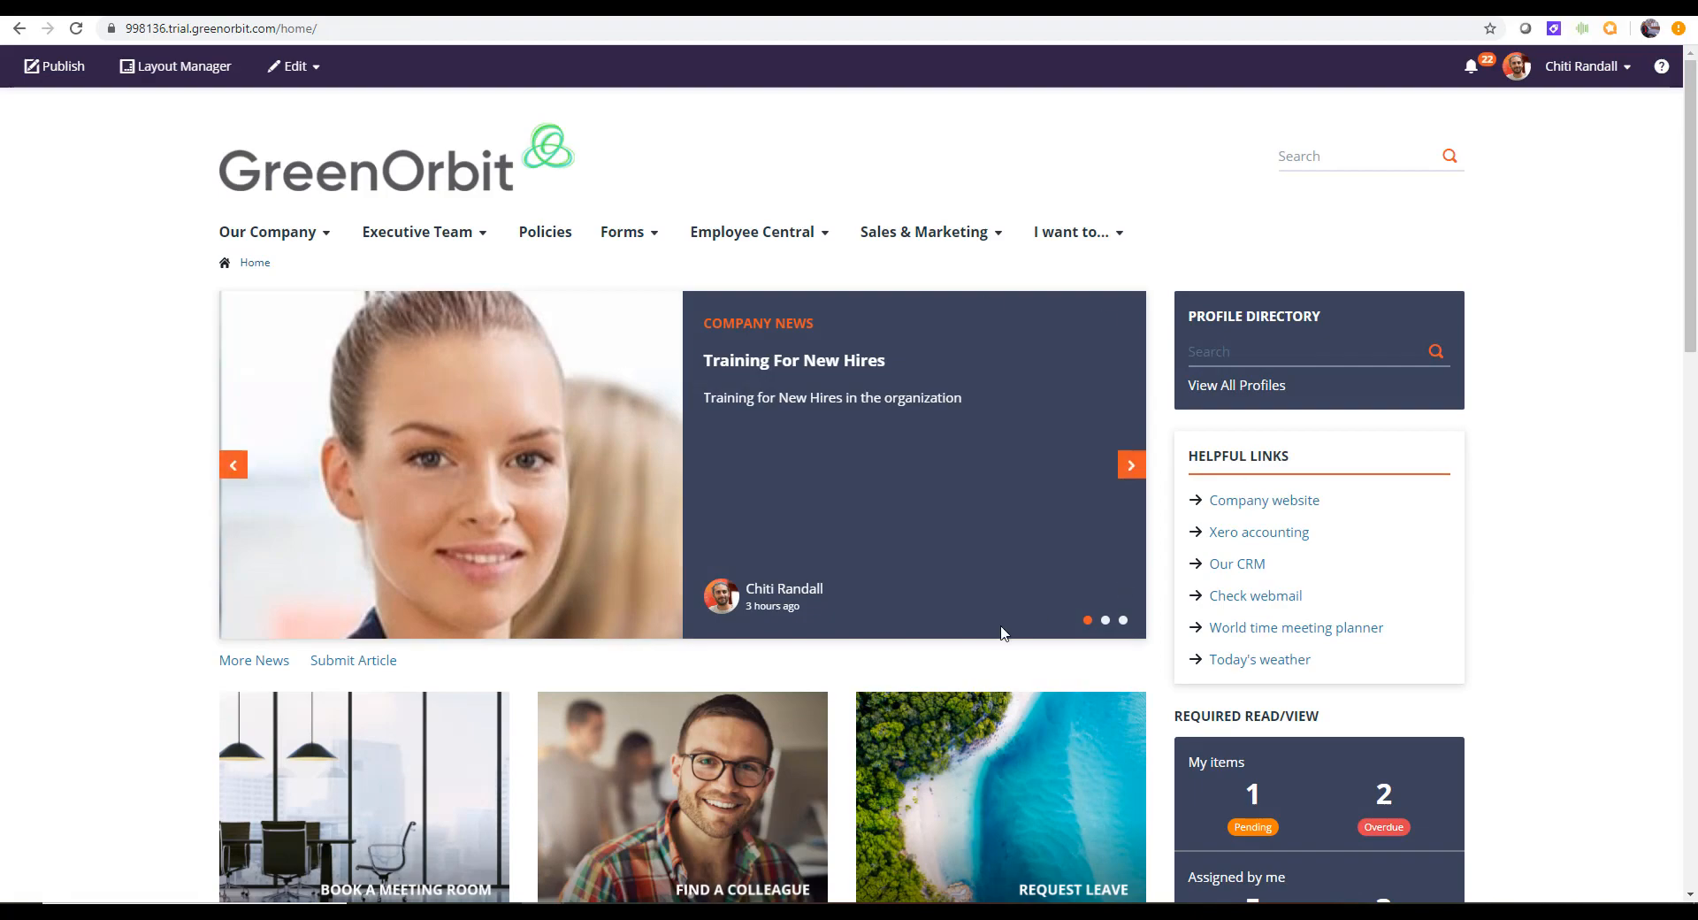
pyautogui.scroll(-9, 1000, 624)
pyautogui.scroll(9, 1004, 630)
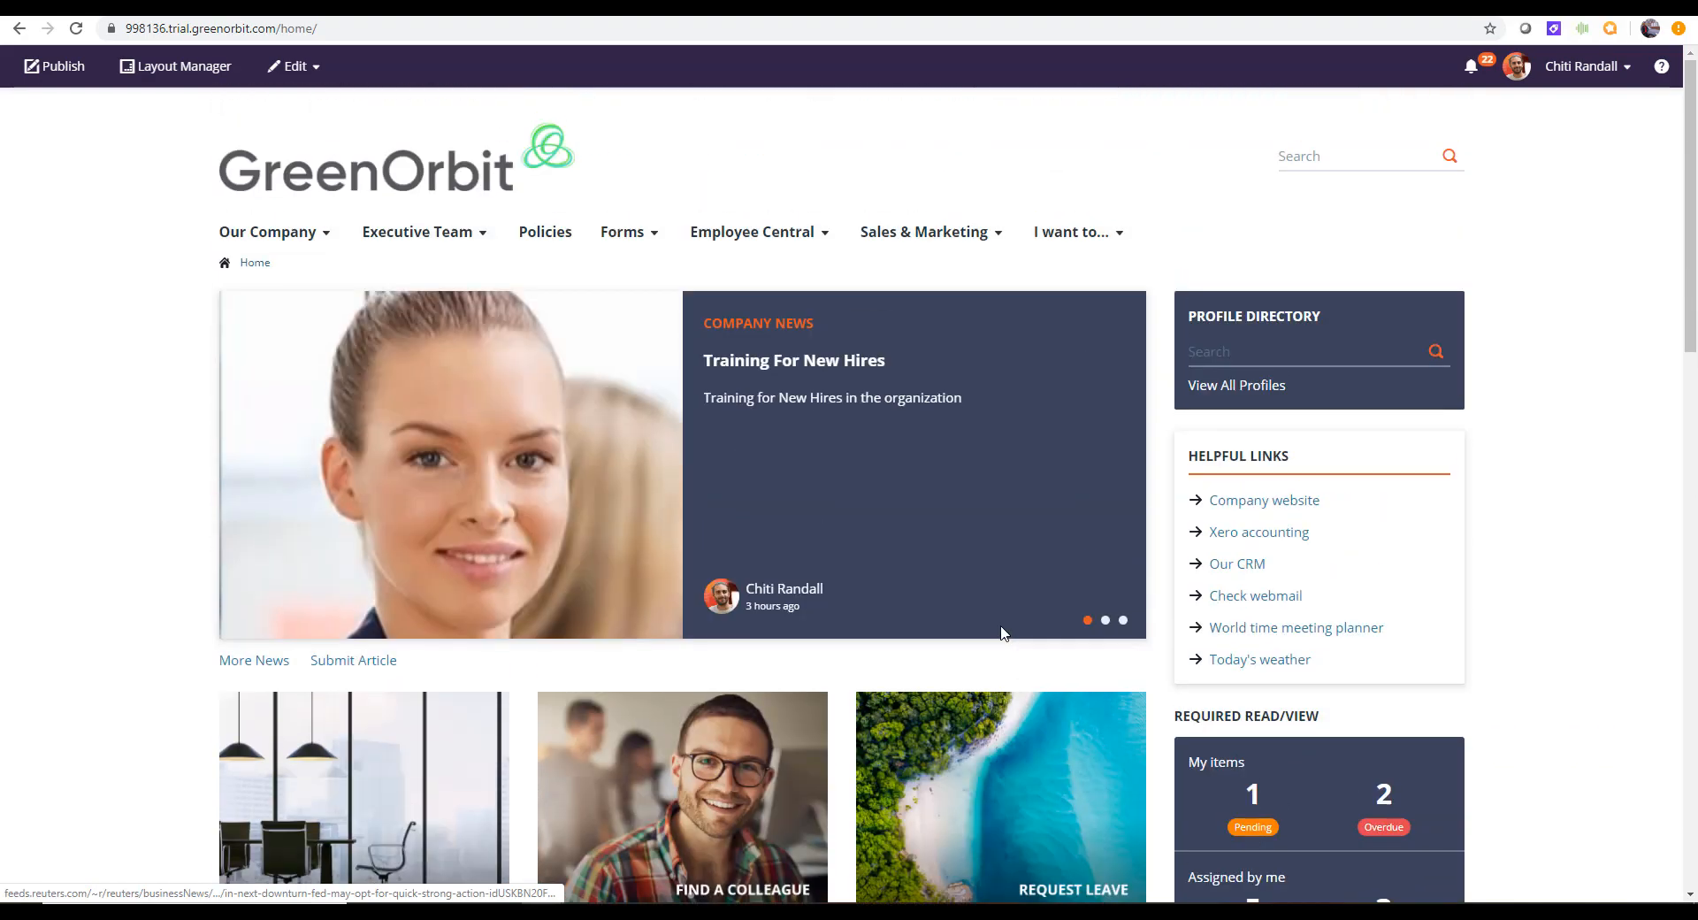
# Reload the home page, open its Live layout for editing, and leave it without updating the template
pyautogui.click(315, 69)
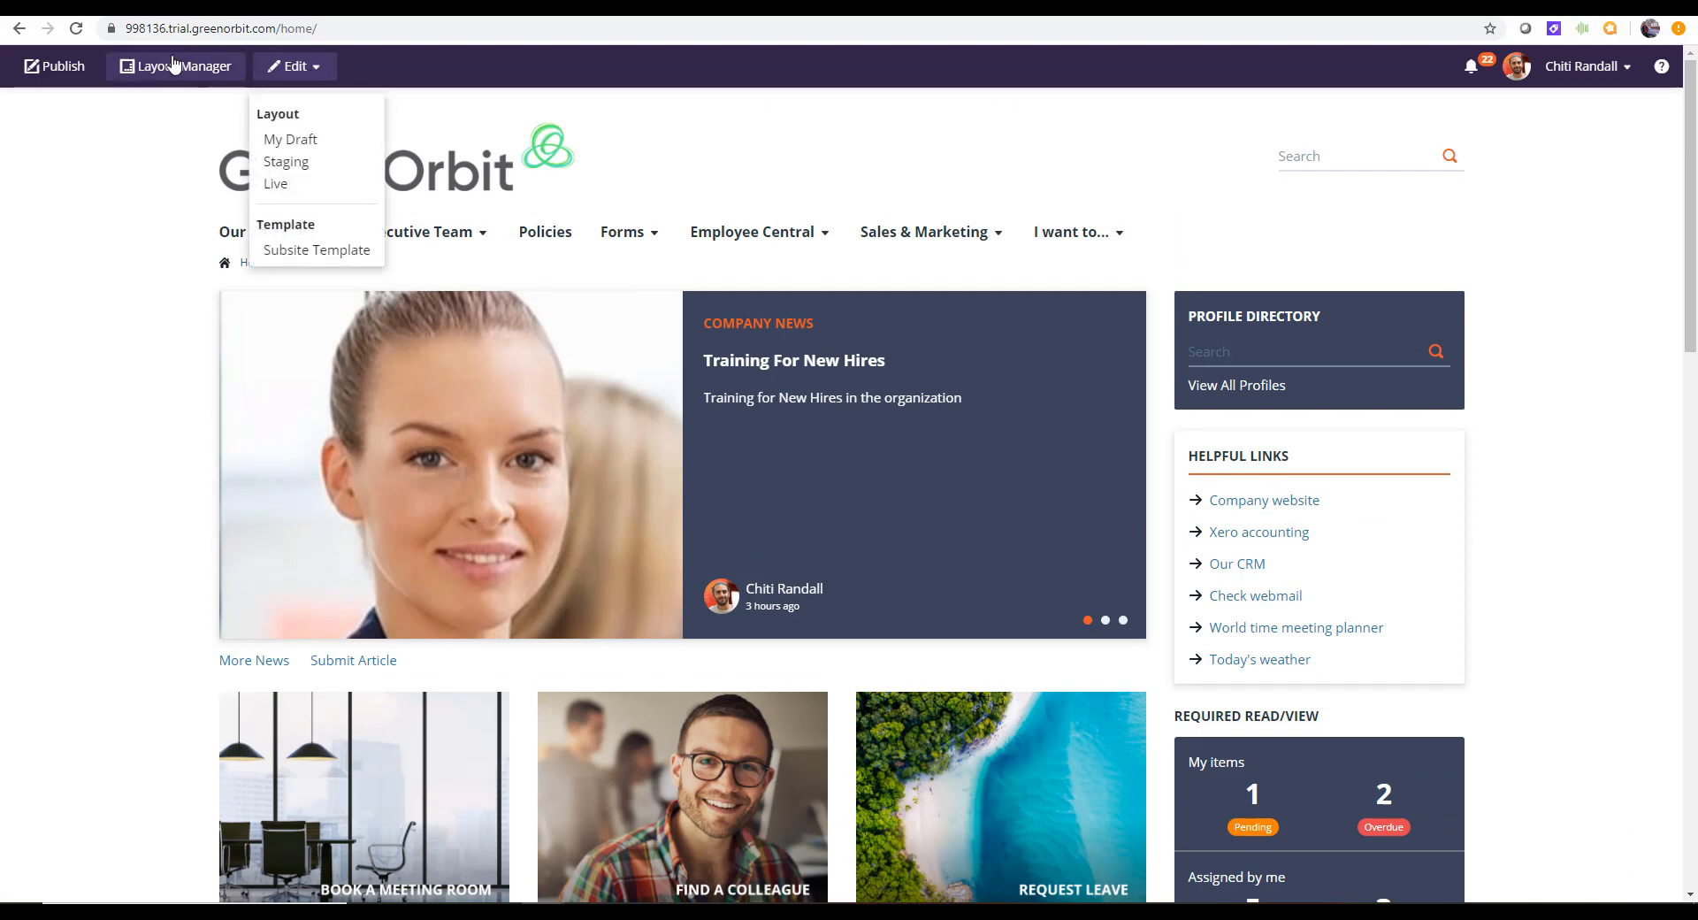
pyautogui.click(77, 29)
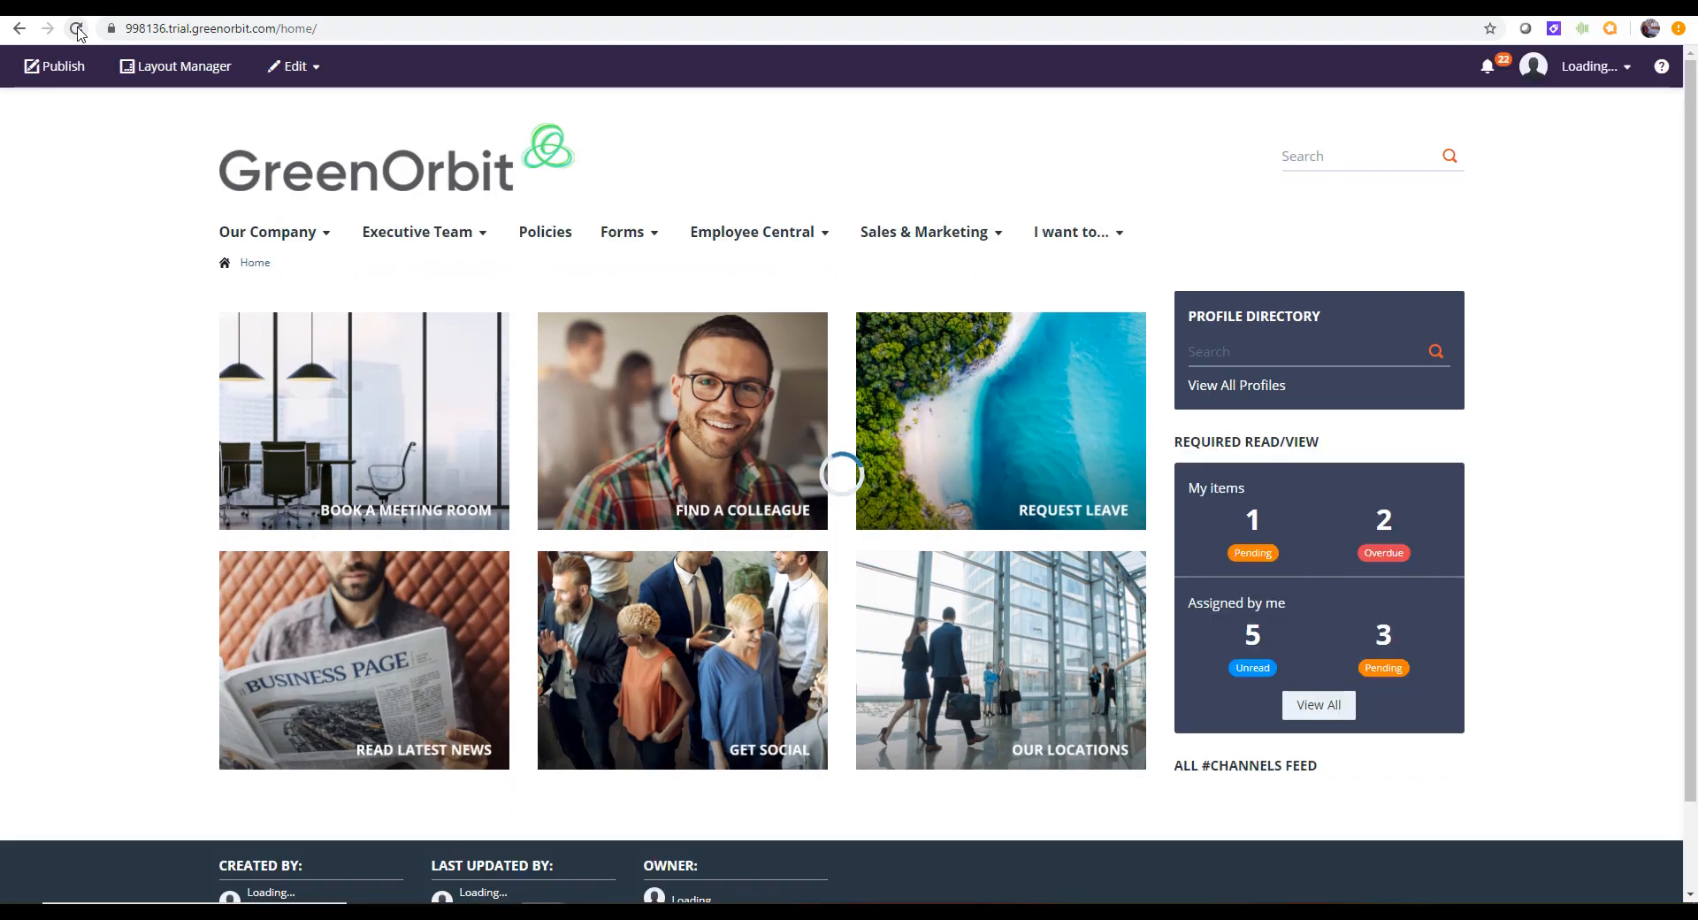
pyautogui.click(316, 81)
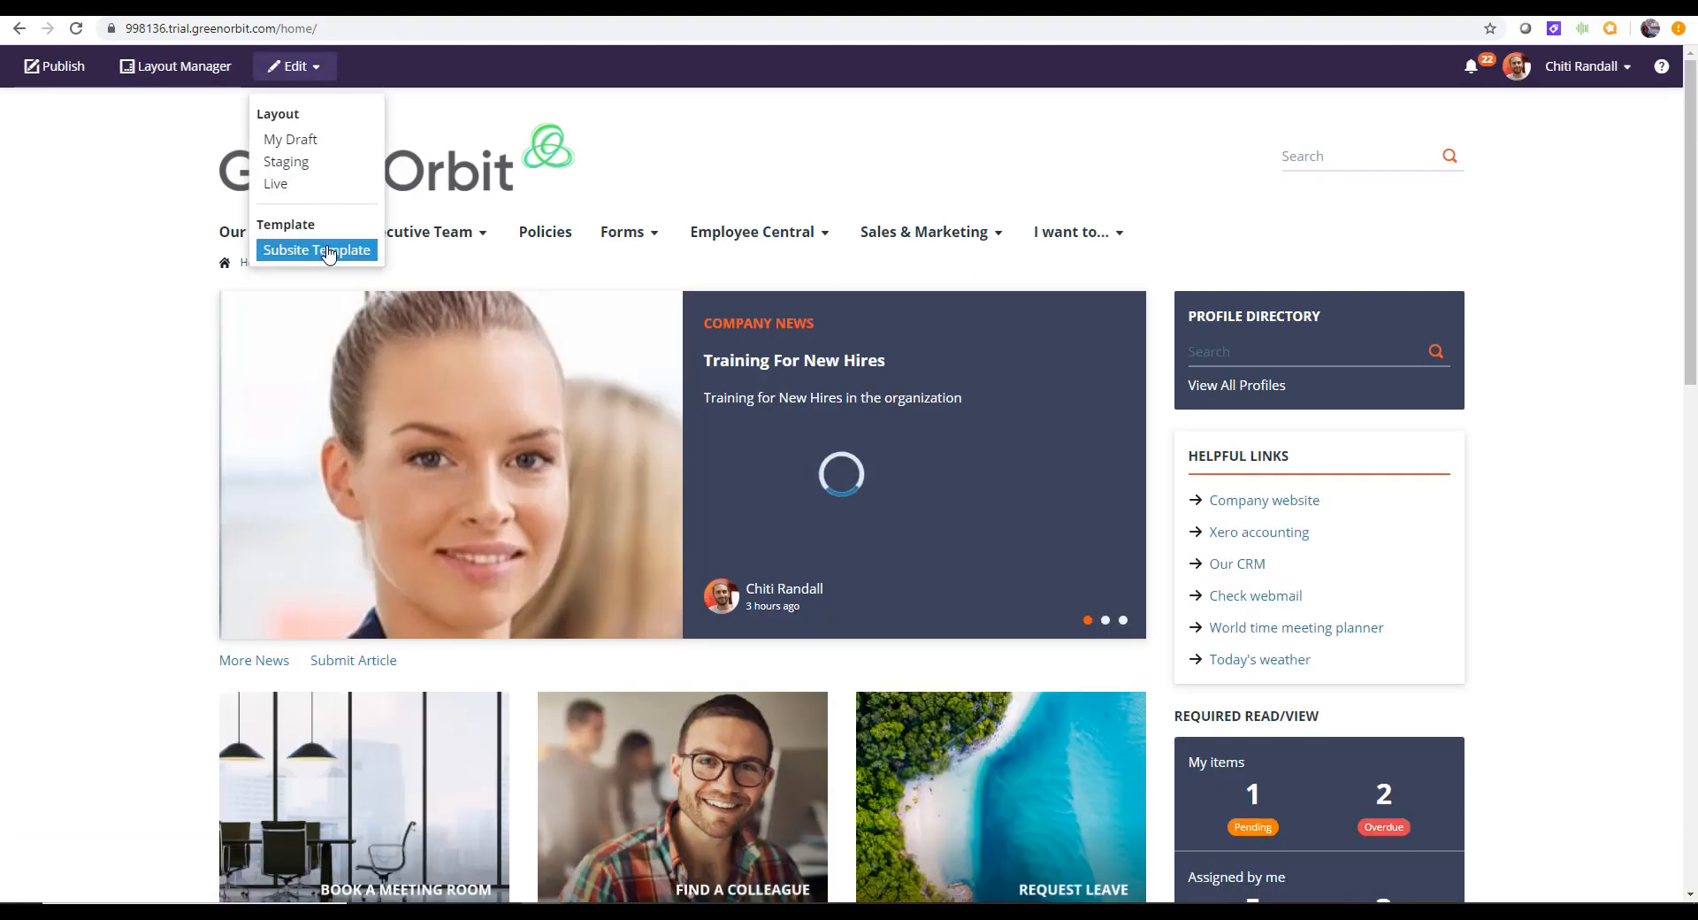
pyautogui.click(283, 183)
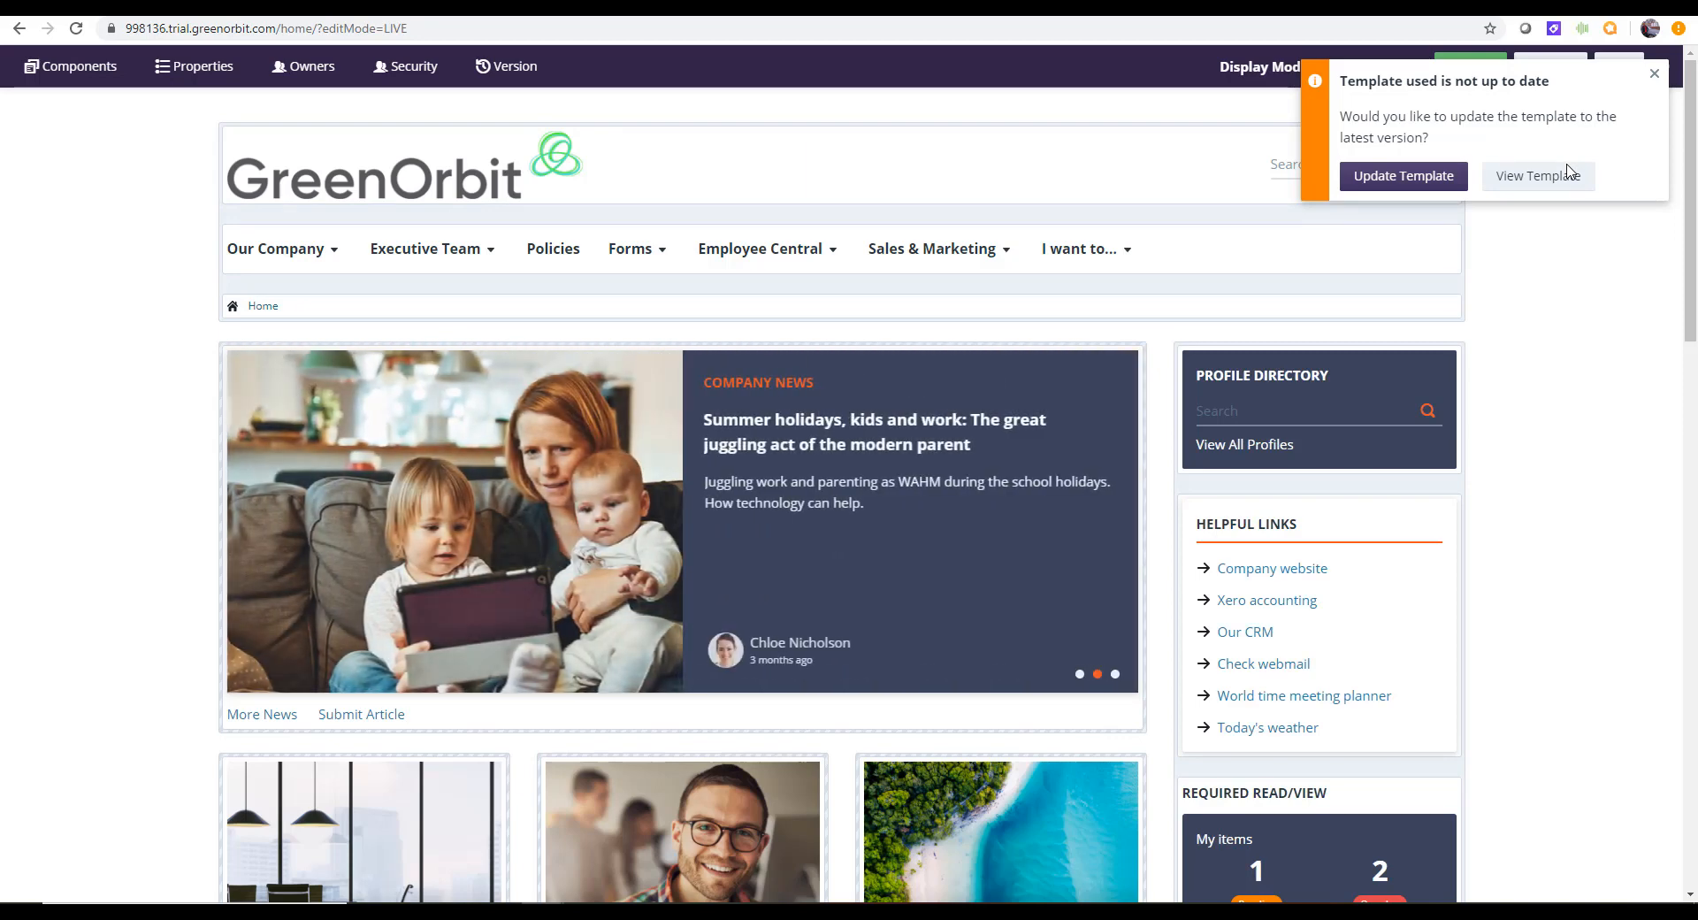
pyautogui.click(1654, 73)
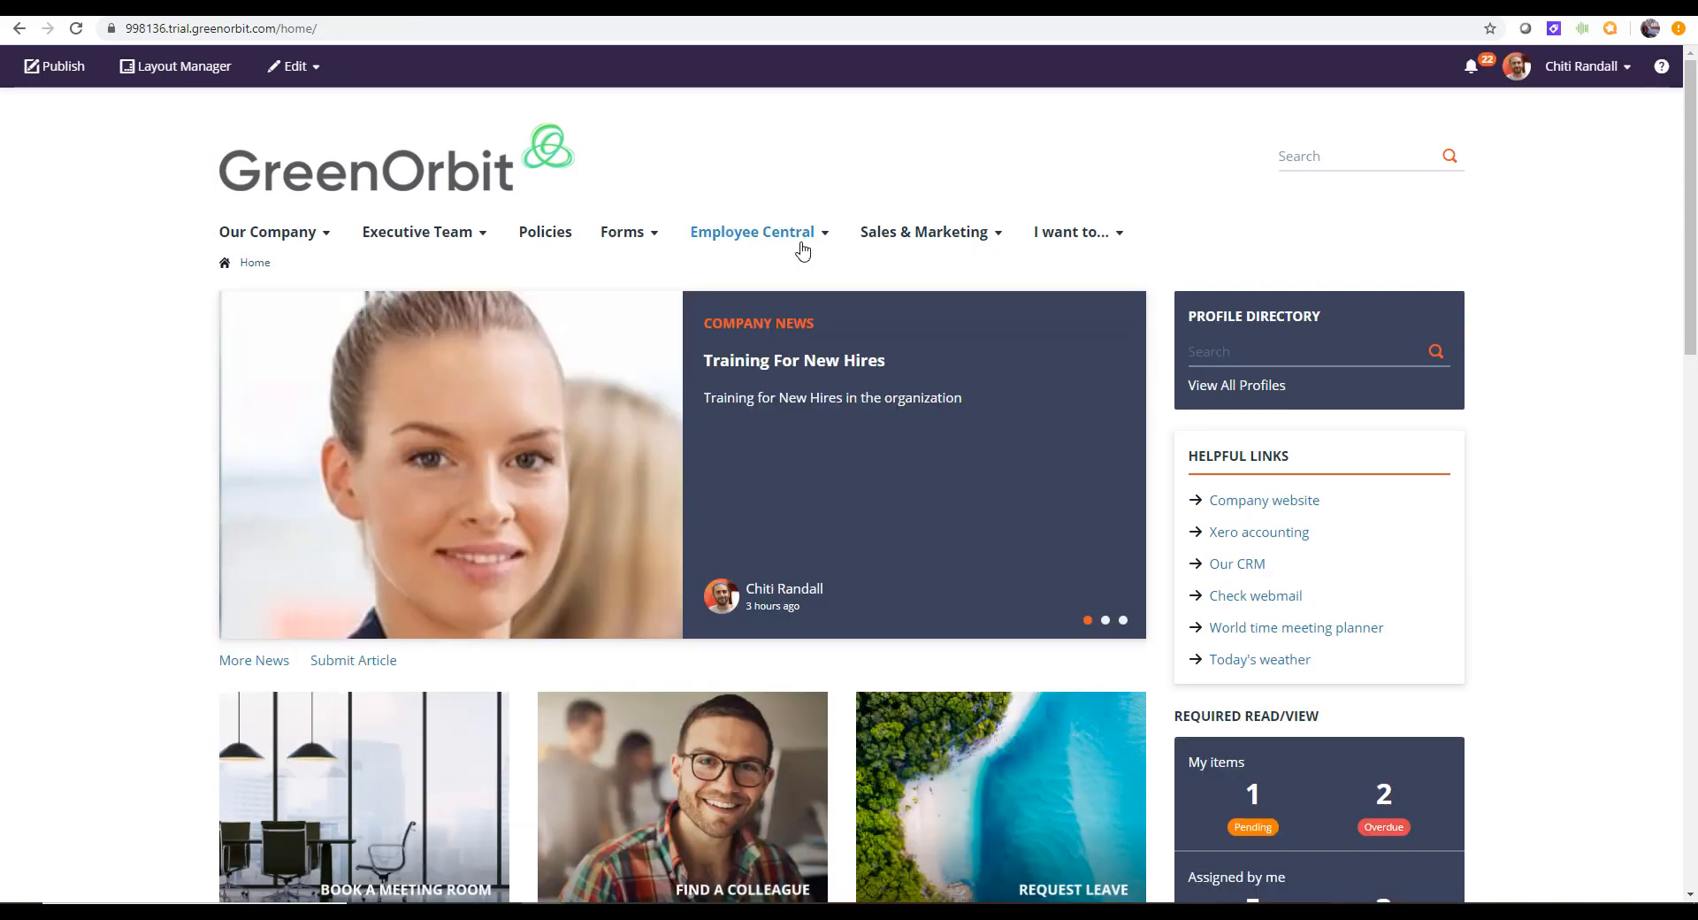
pyautogui.moveTo(802, 250)
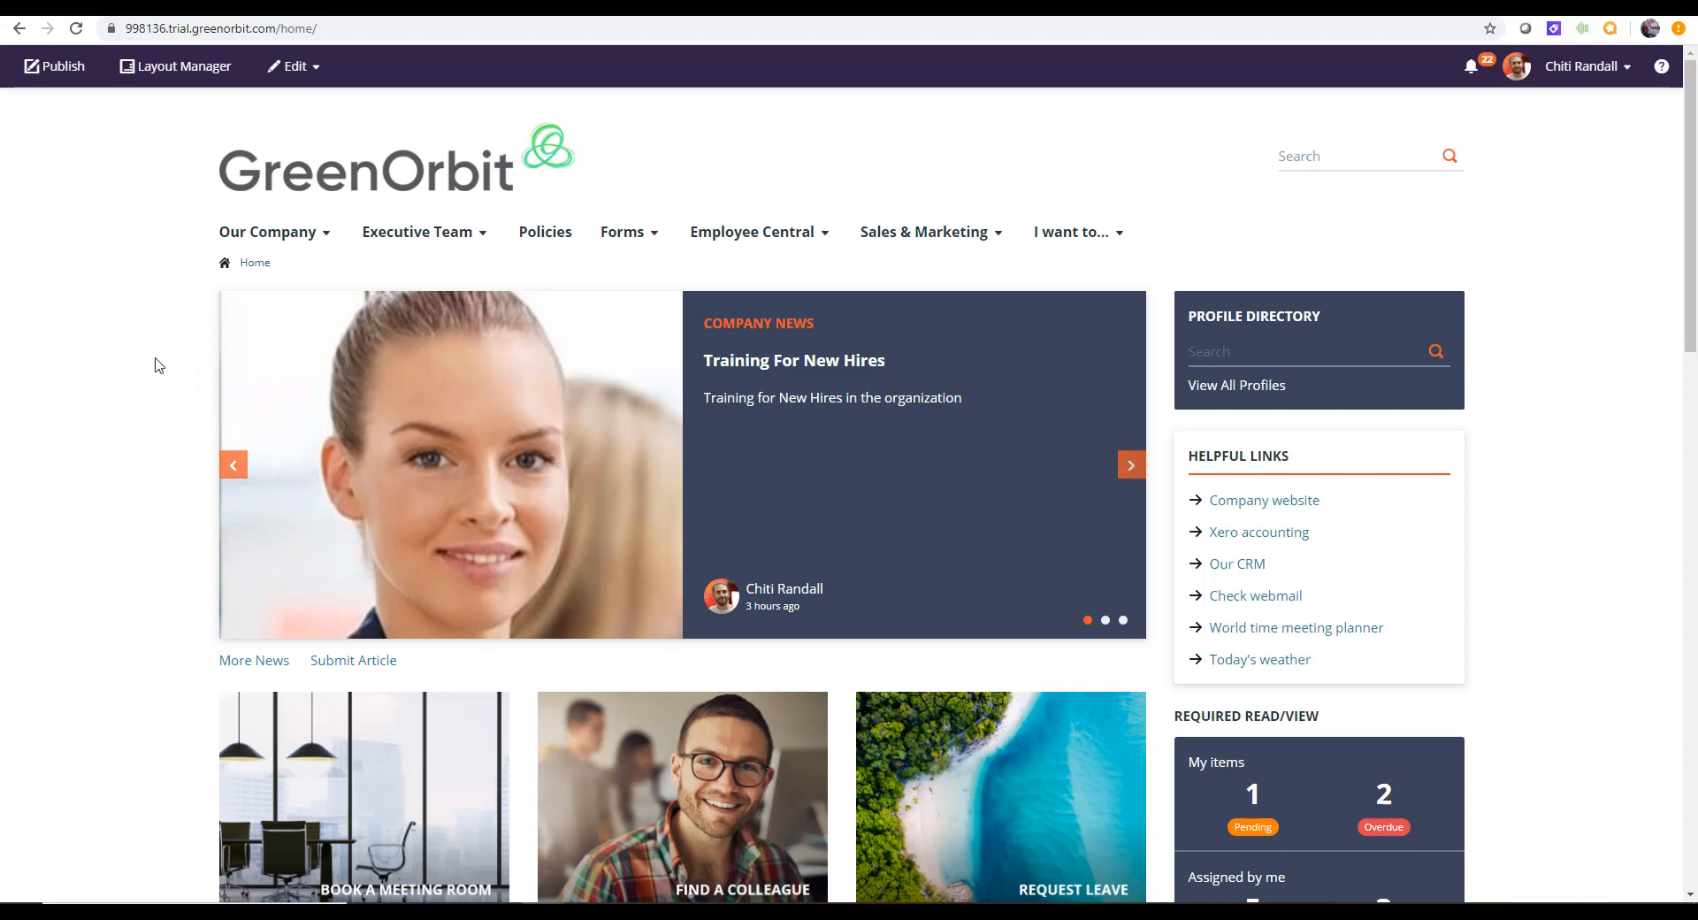
# Start a new subsite template in the Layout Manager, titled "Training Template" with the description "Training"
pyautogui.click(166, 76)
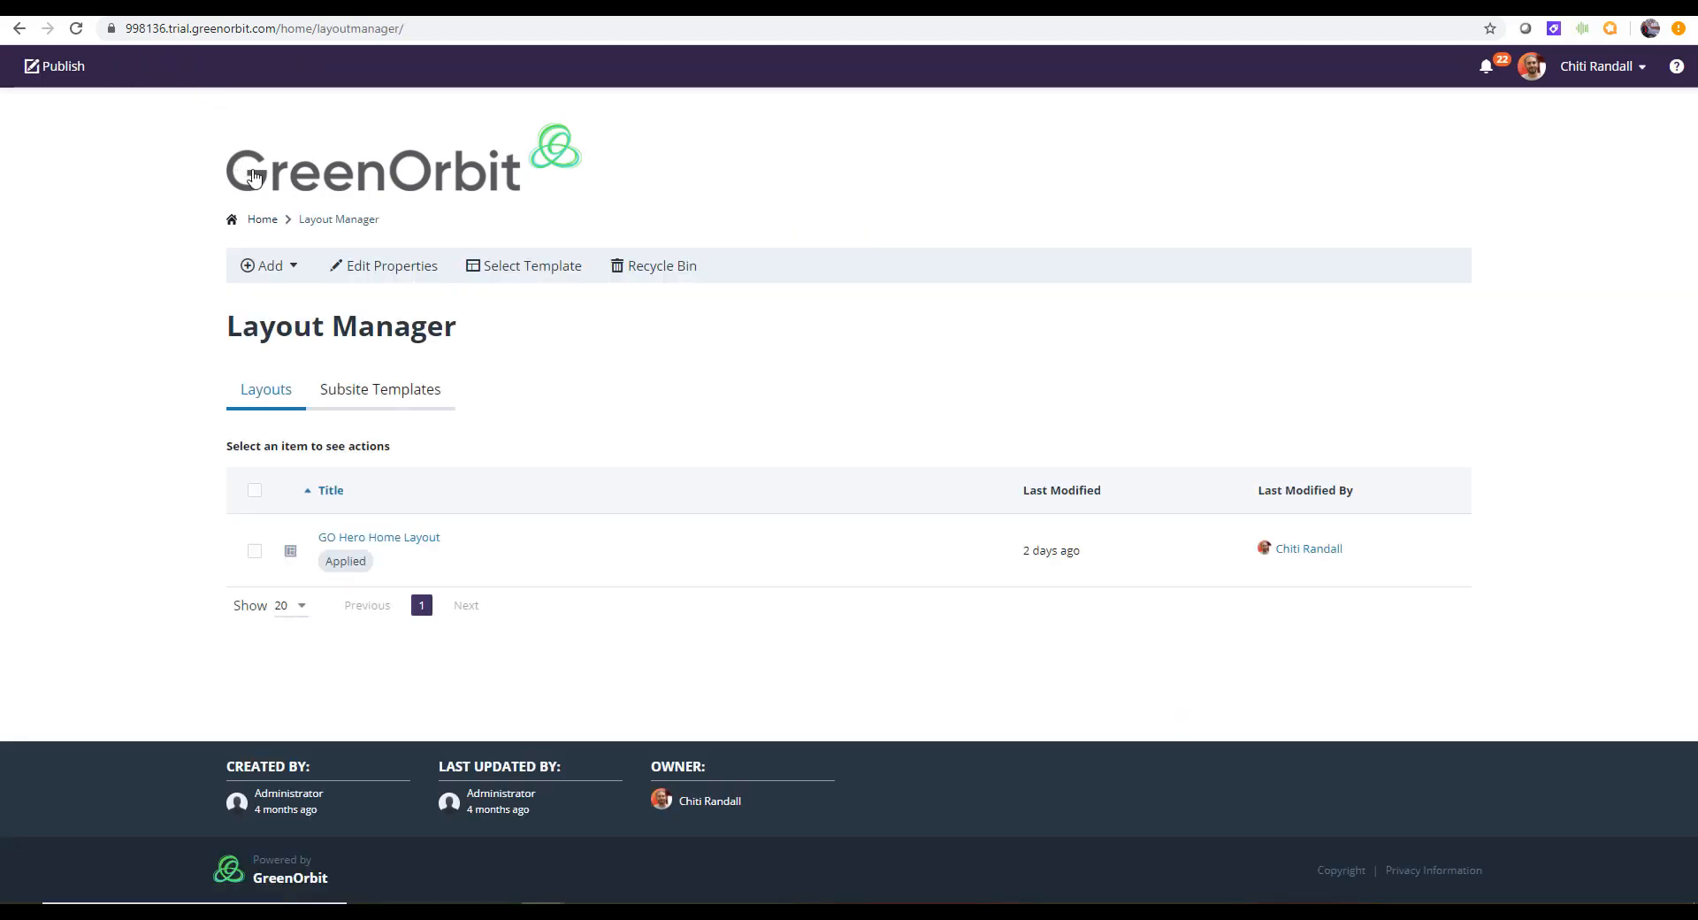
pyautogui.click(294, 281)
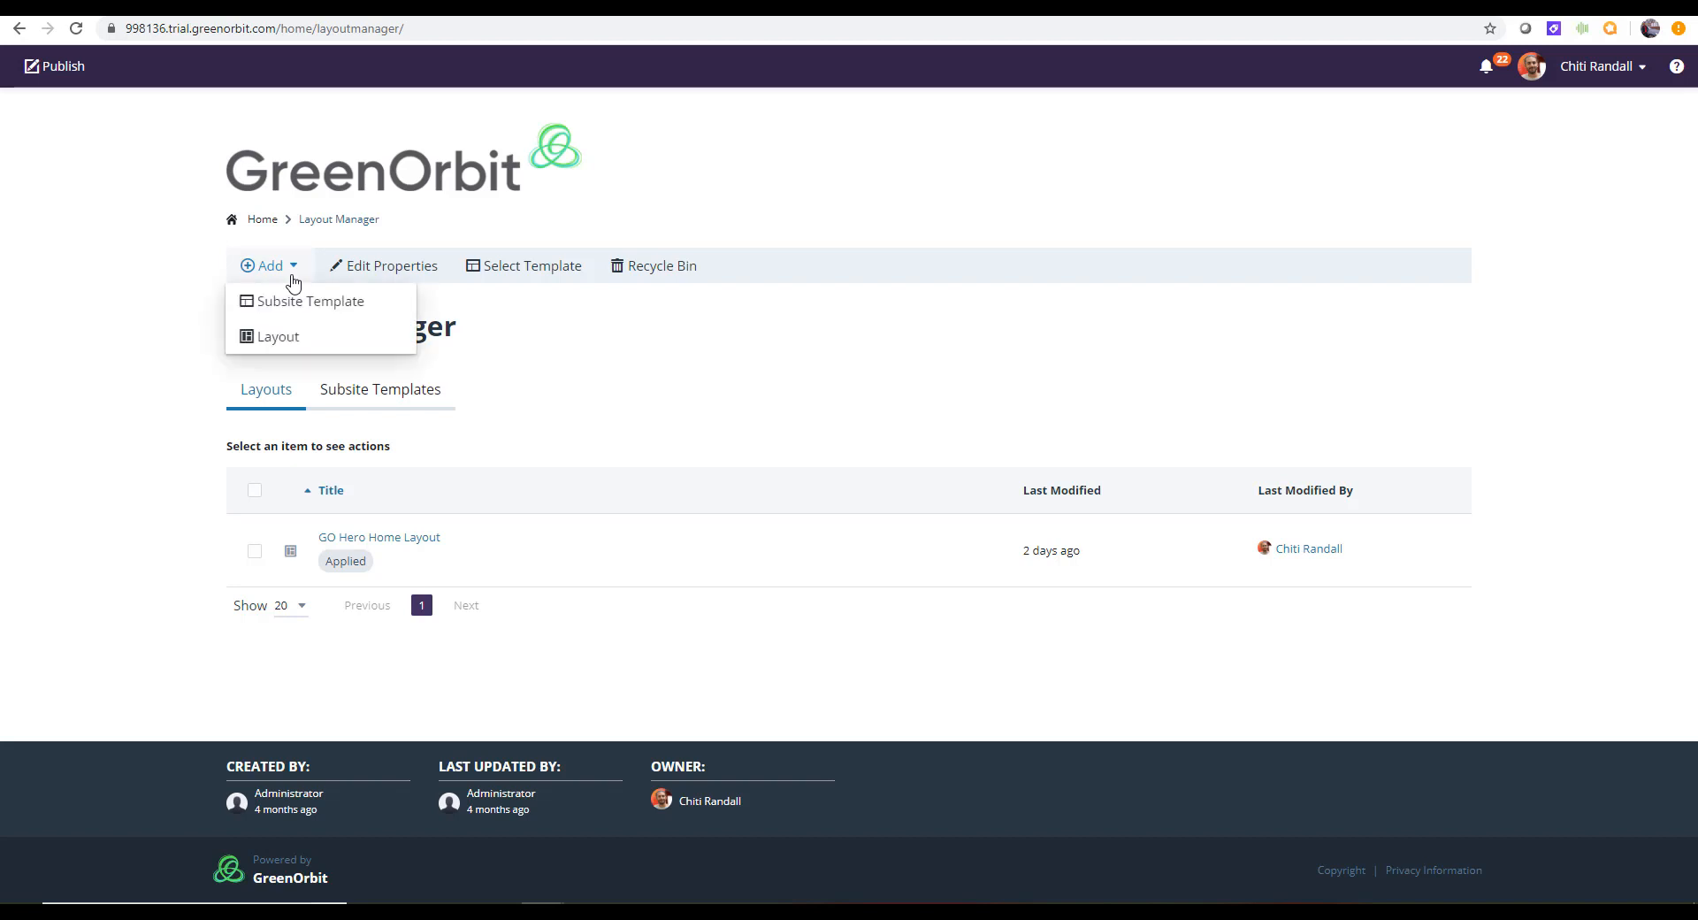
pyautogui.click(299, 303)
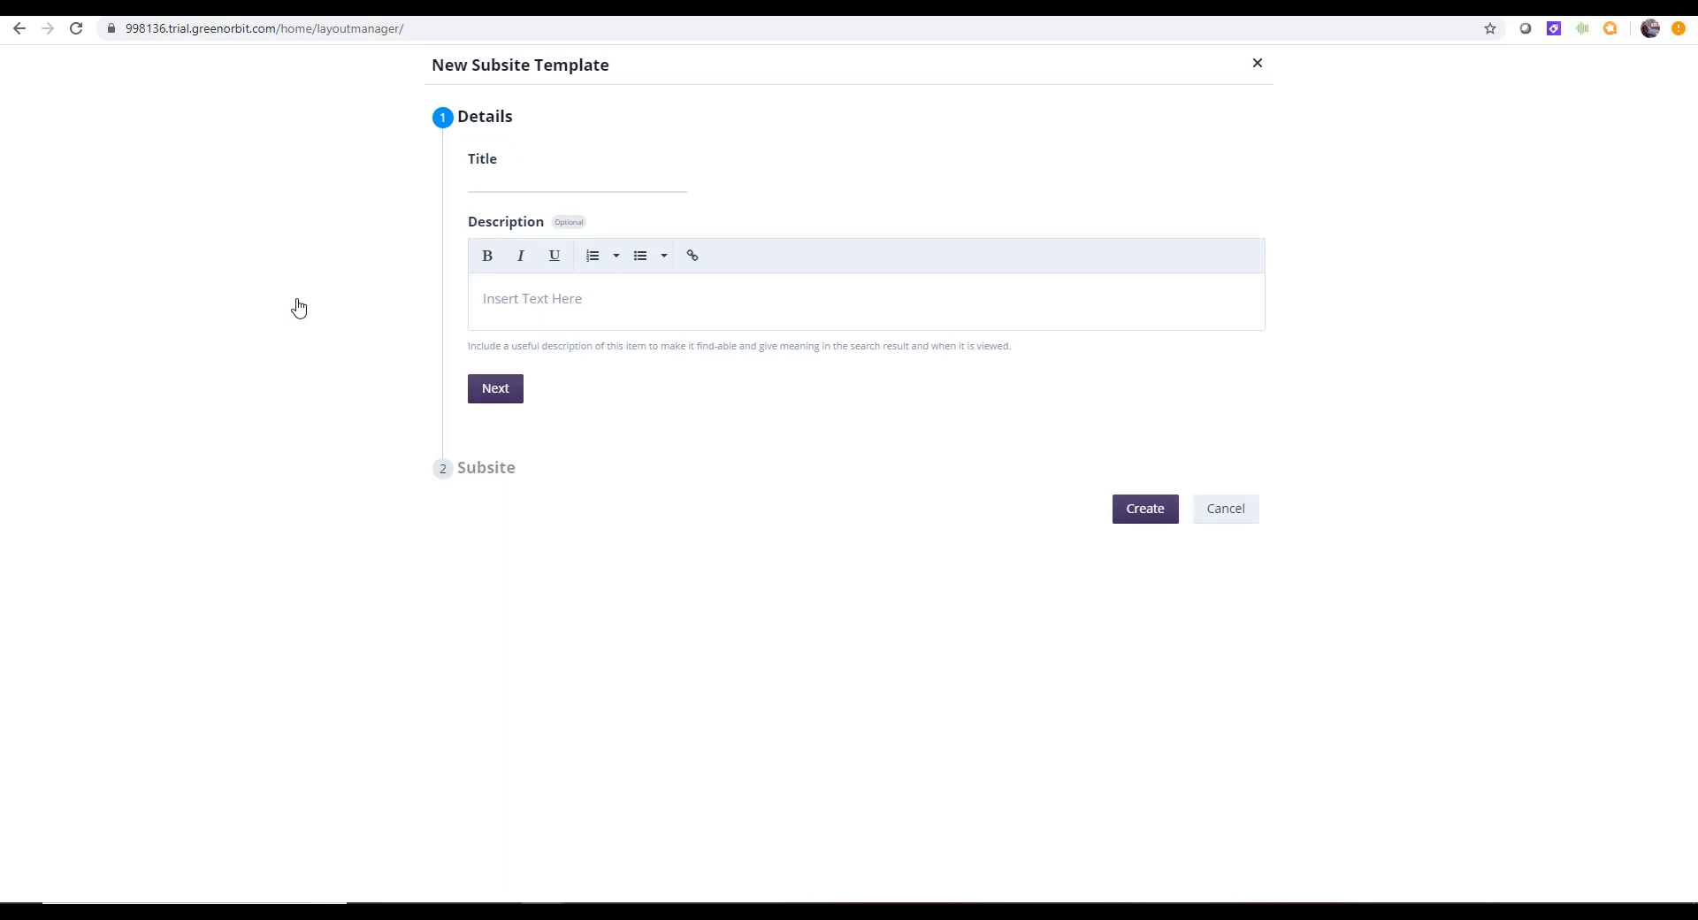
pyautogui.click(555, 172)
pyautogui.write('Training Template')
pyautogui.click(597, 300)
pyautogui.write('Training')
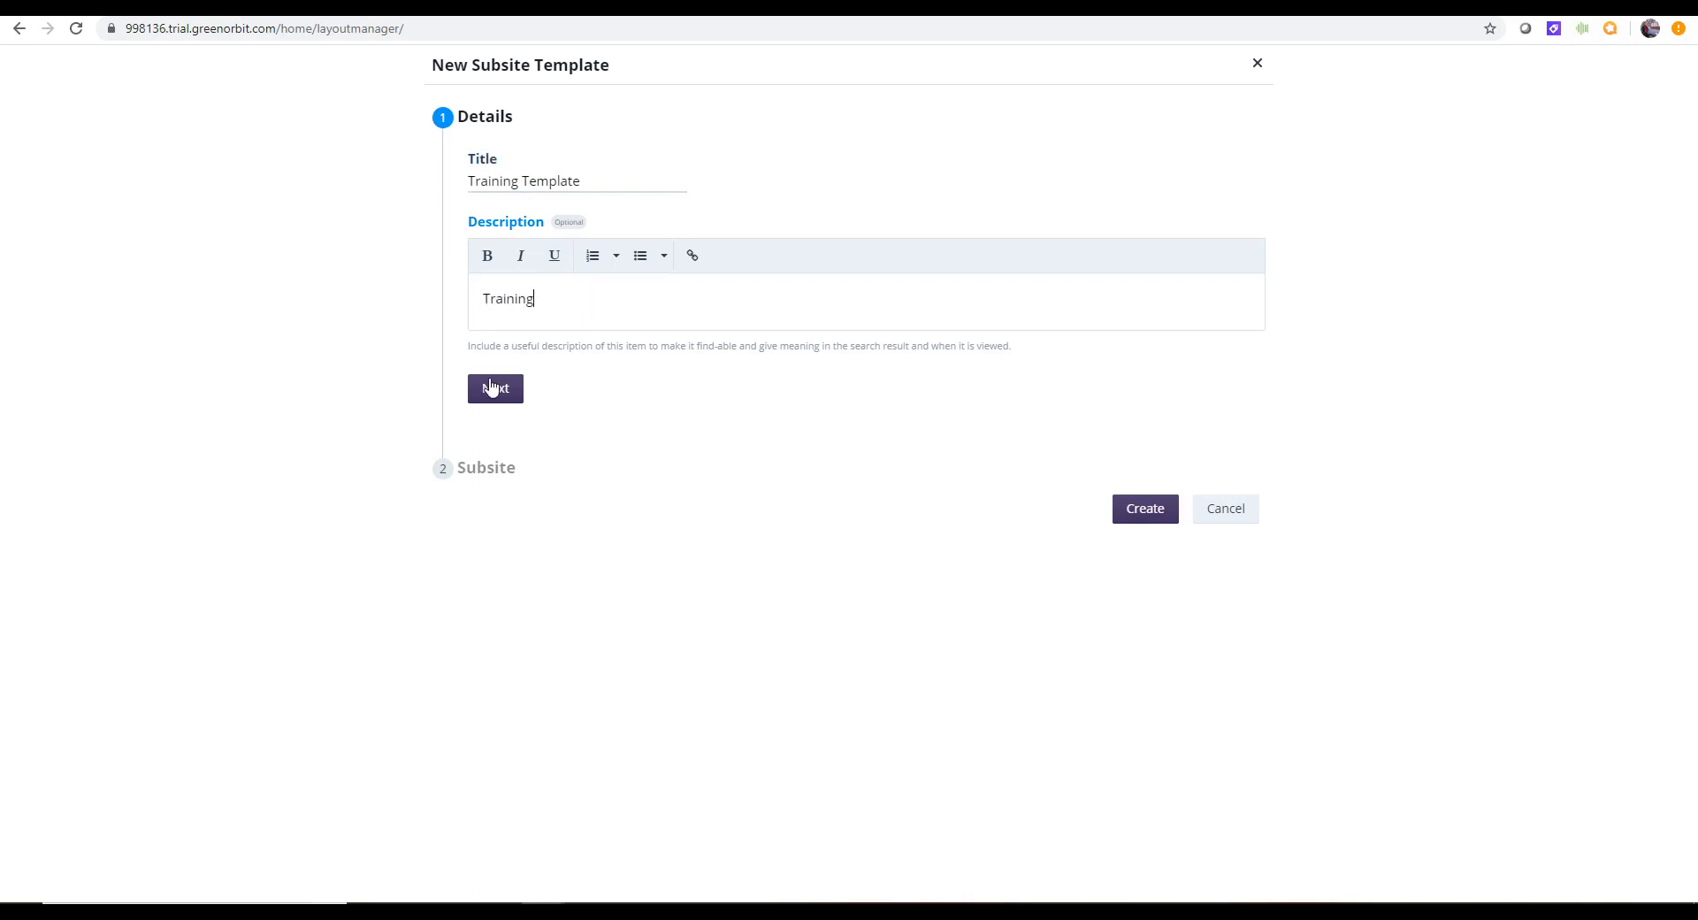
pyautogui.click(492, 387)
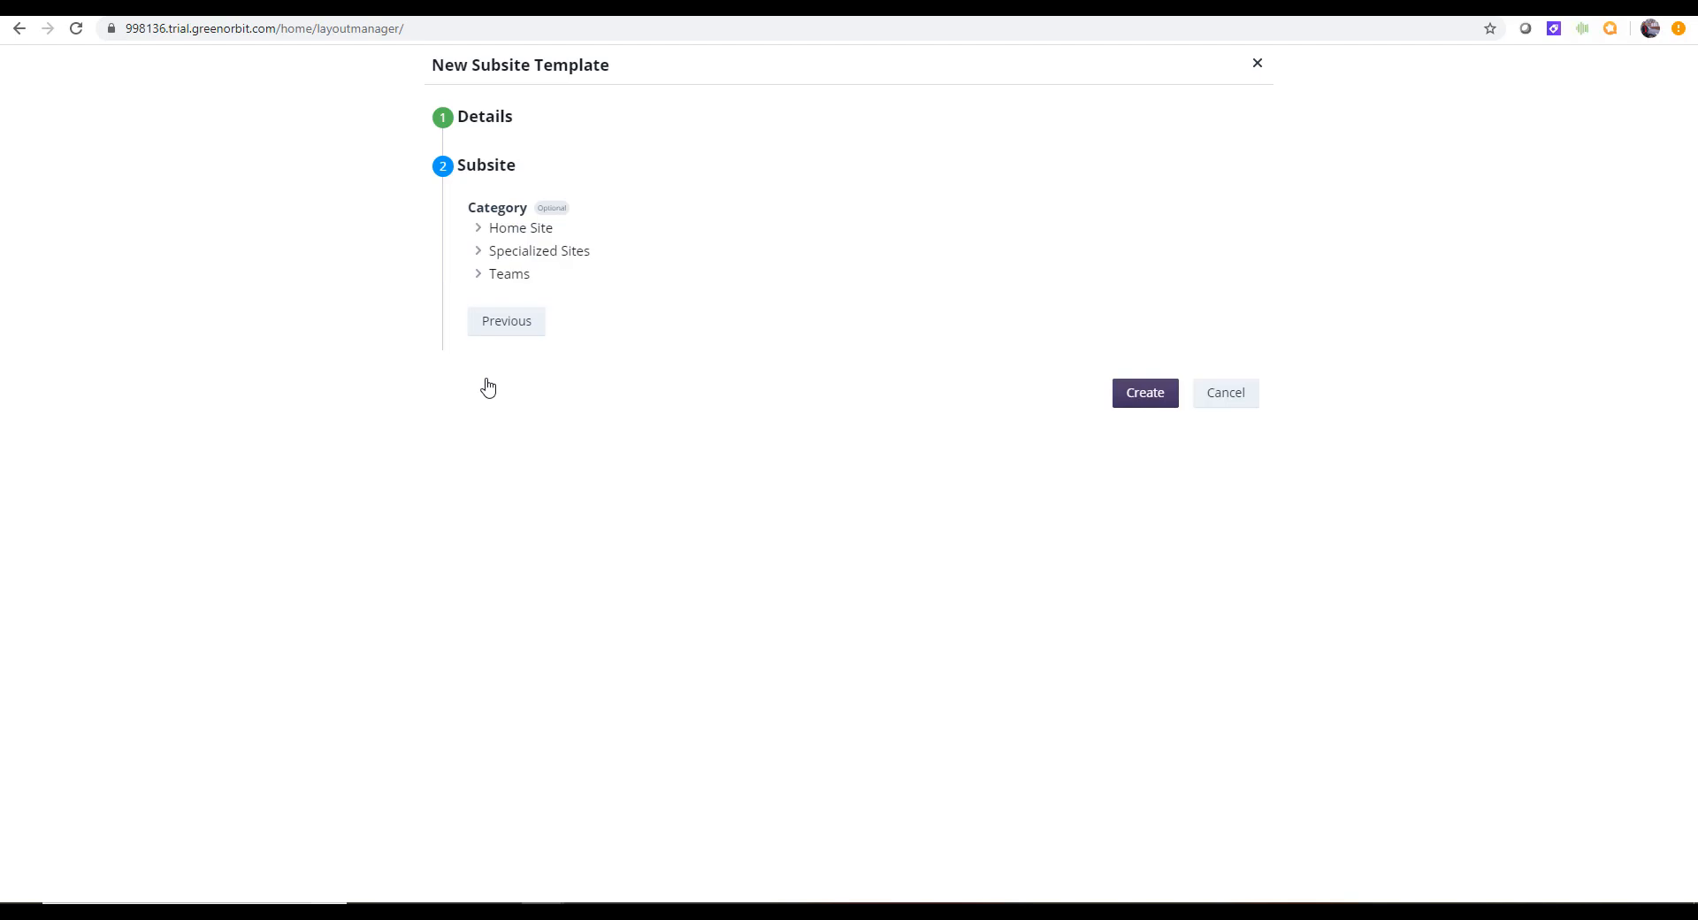
# Assign the template to the Home, Employee Central, Executive Team and Marketing sites, and create it
pyautogui.click(486, 229)
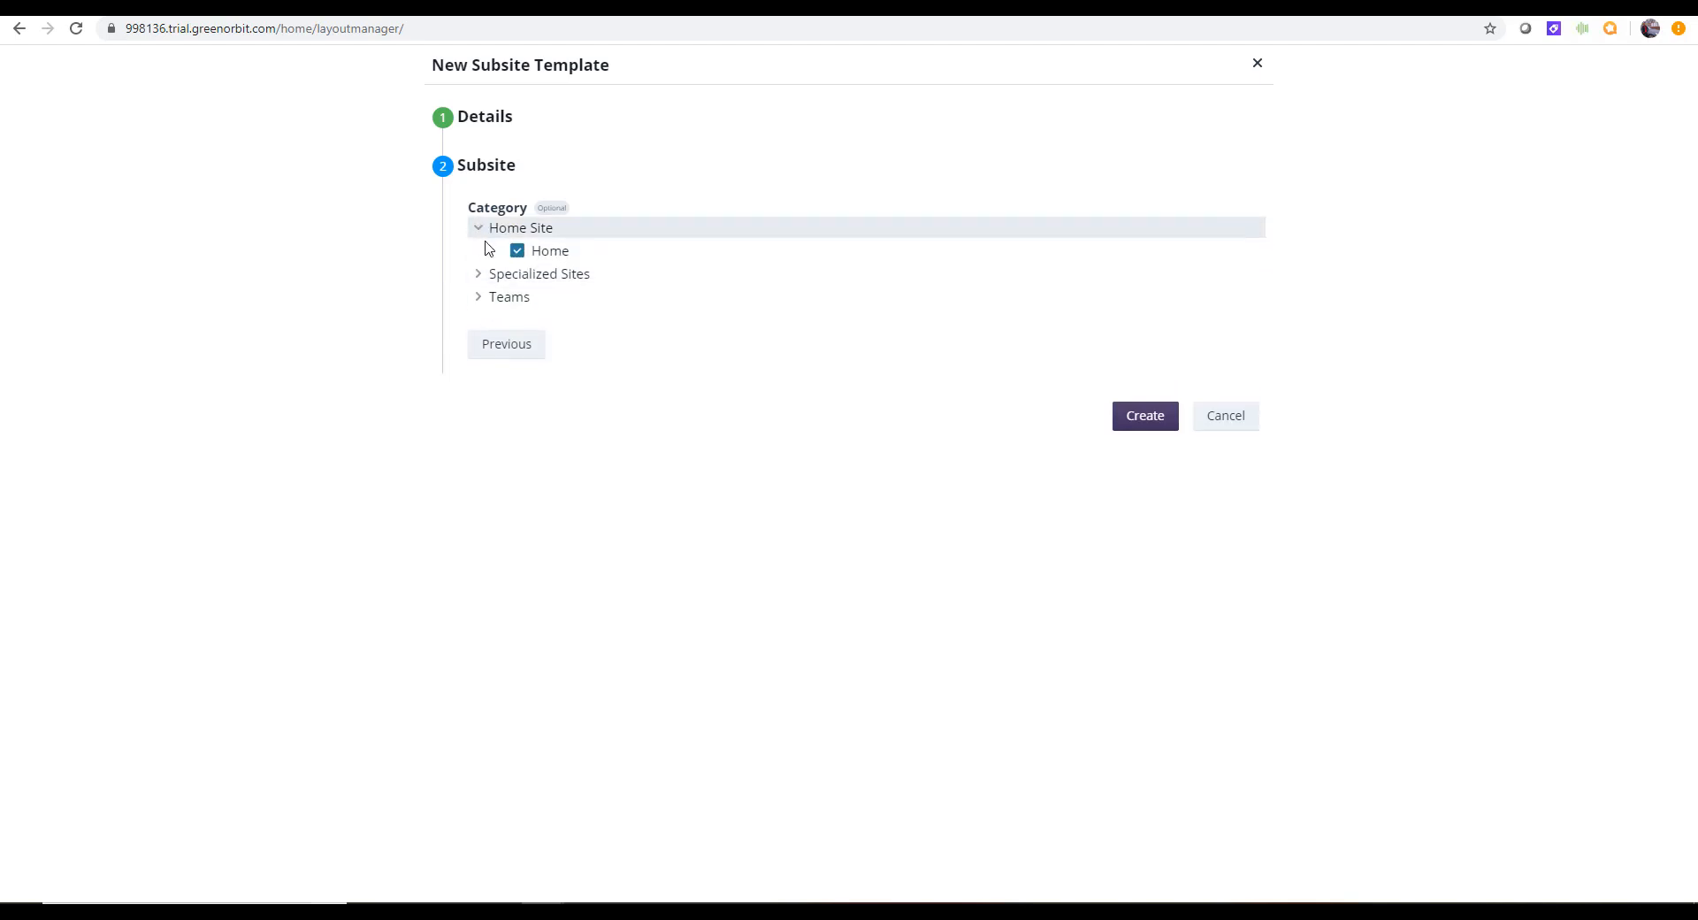
pyautogui.click(478, 298)
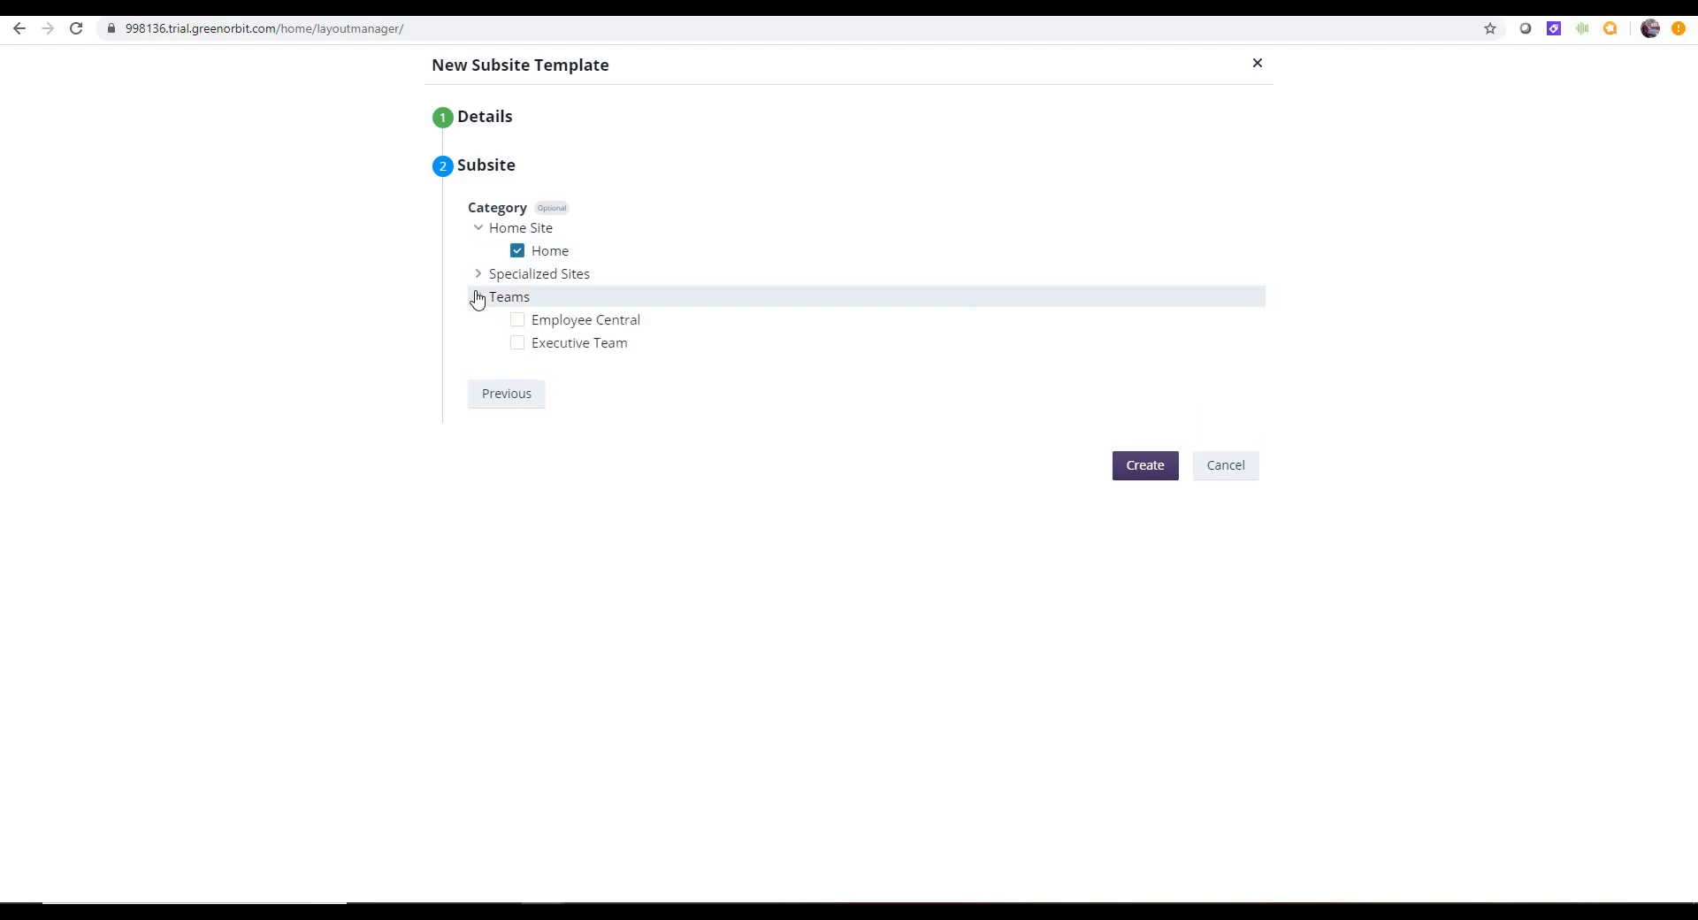
pyautogui.click(518, 344)
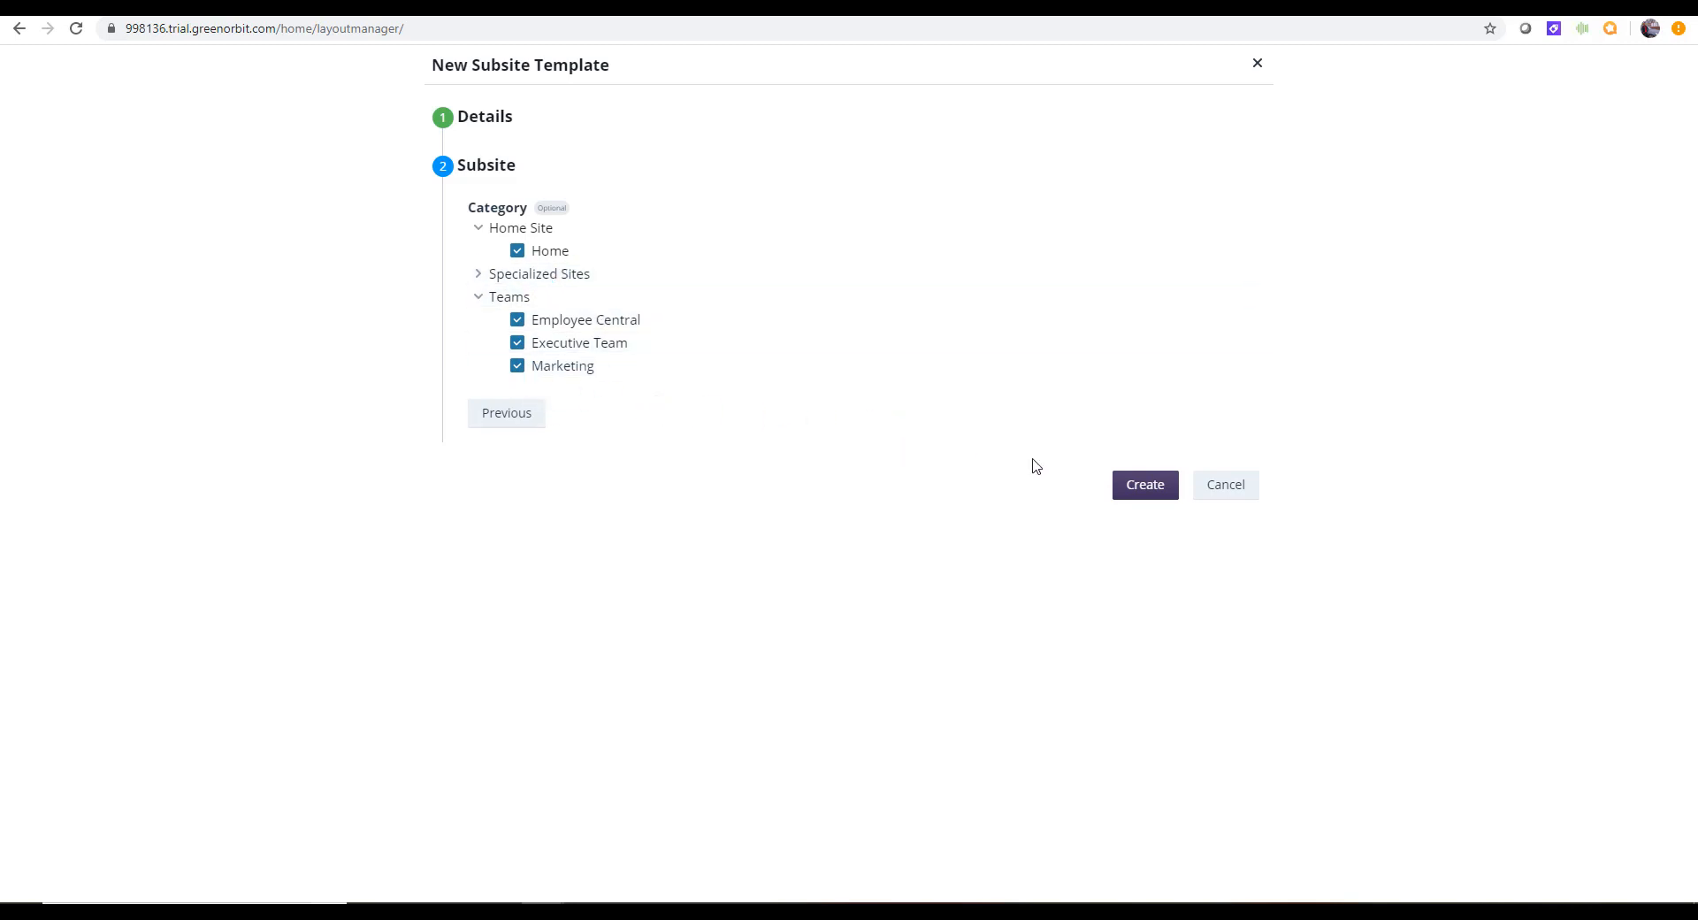
pyautogui.click(1144, 503)
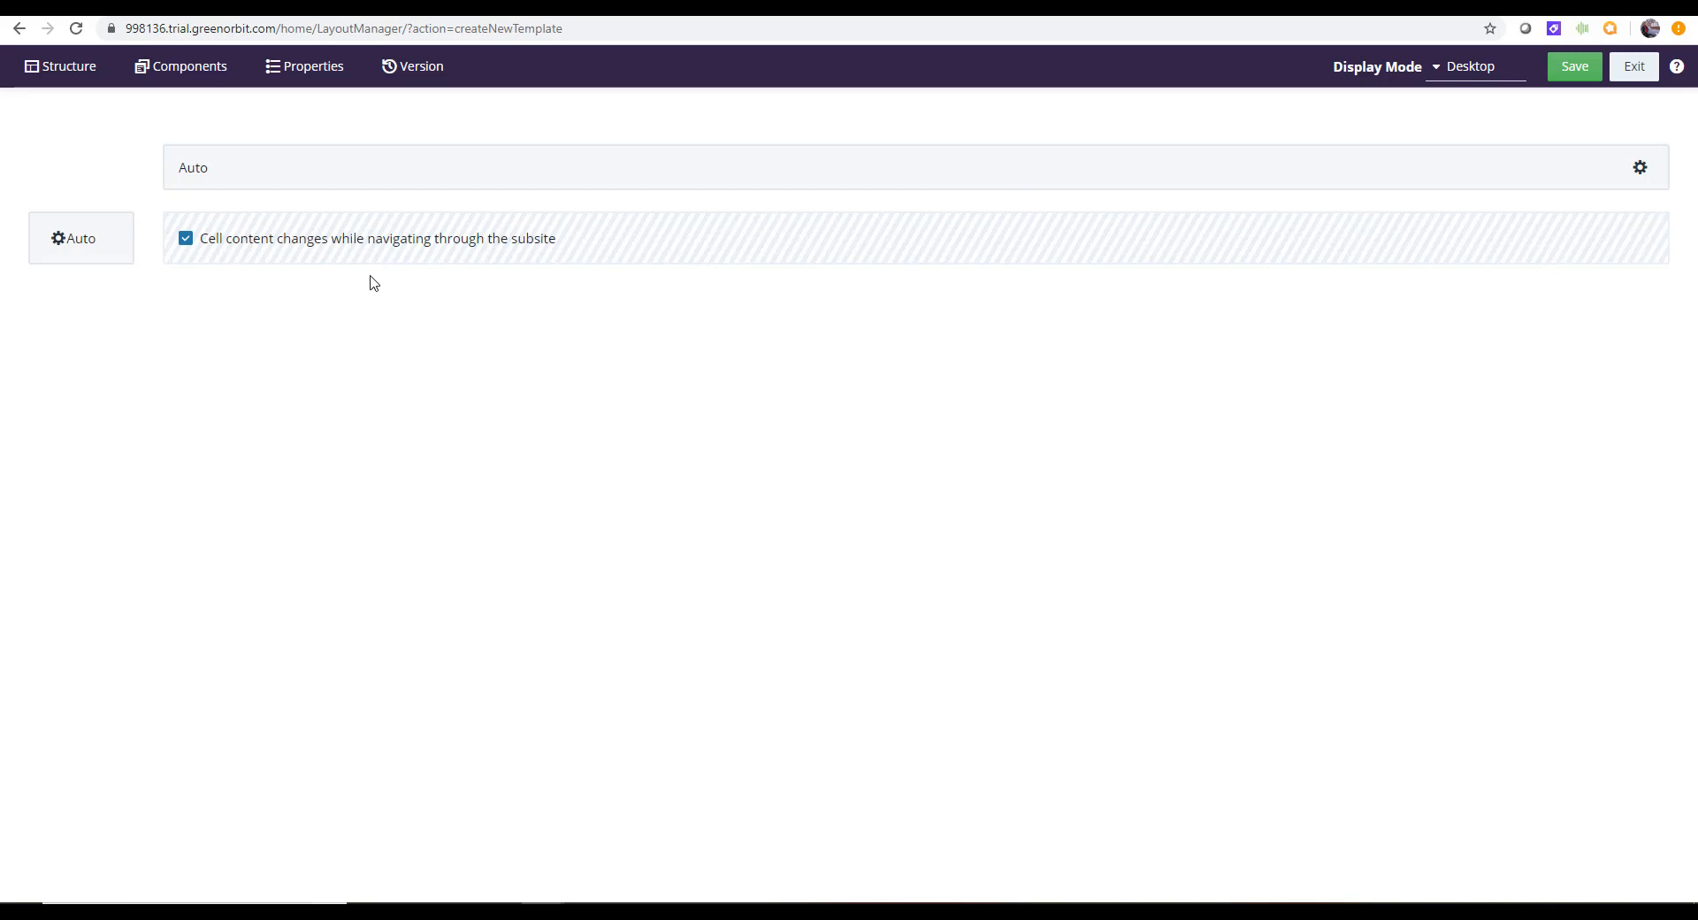
# Insert four rows below the template's original row
pyautogui.click(58, 238)
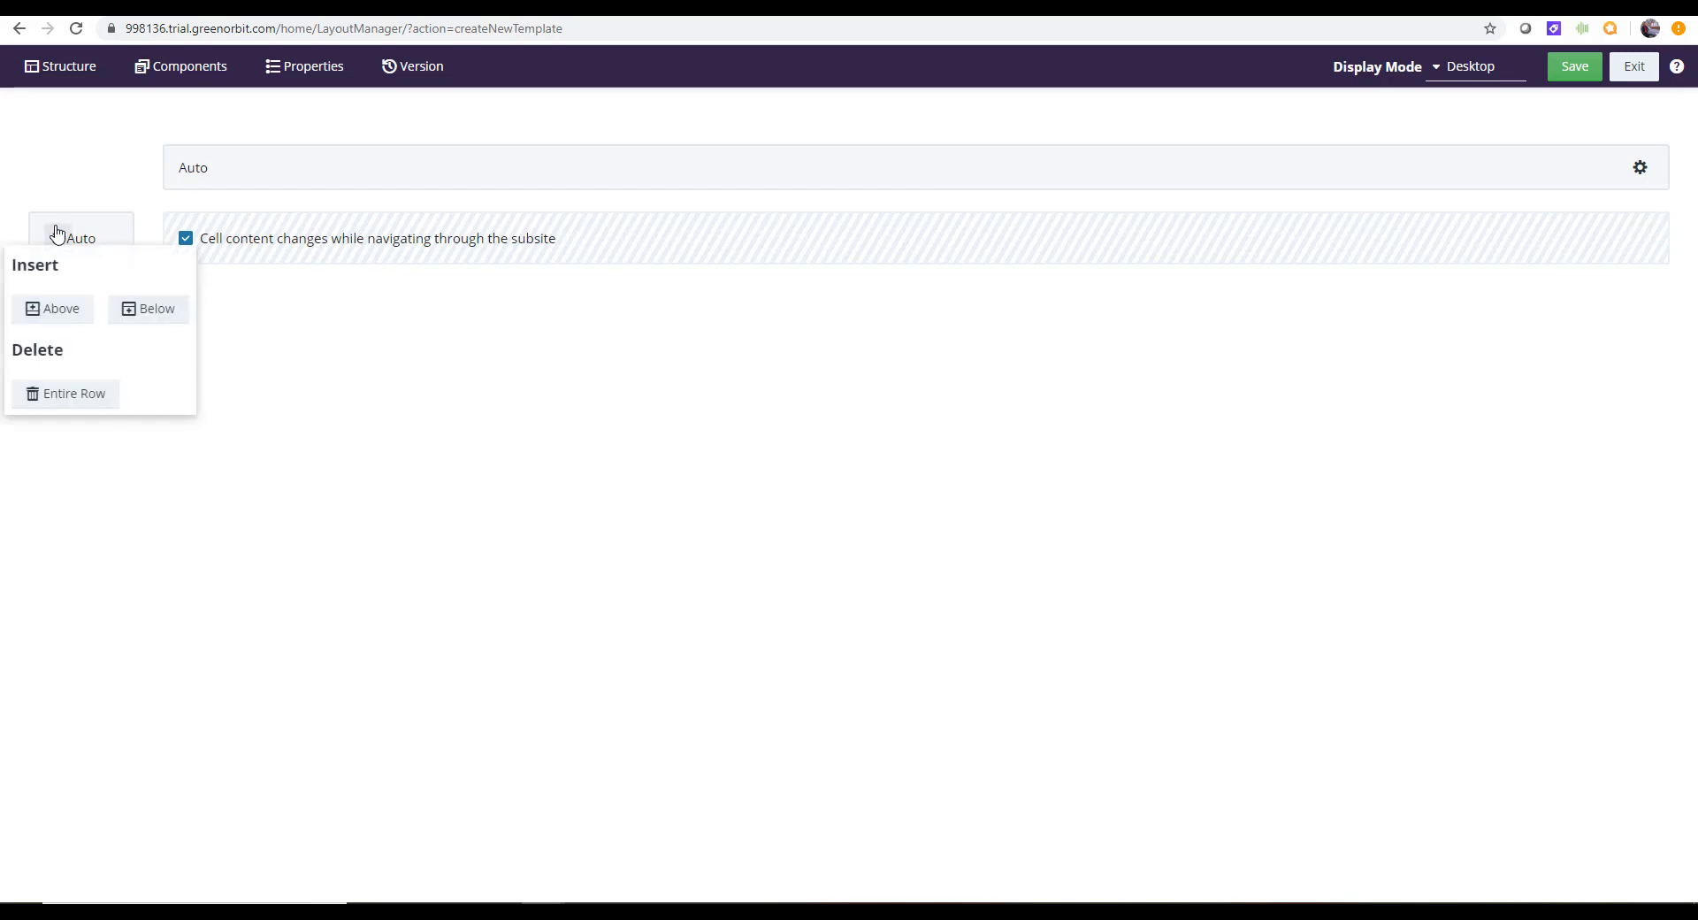
pyautogui.click(145, 316)
pyautogui.click(55, 309)
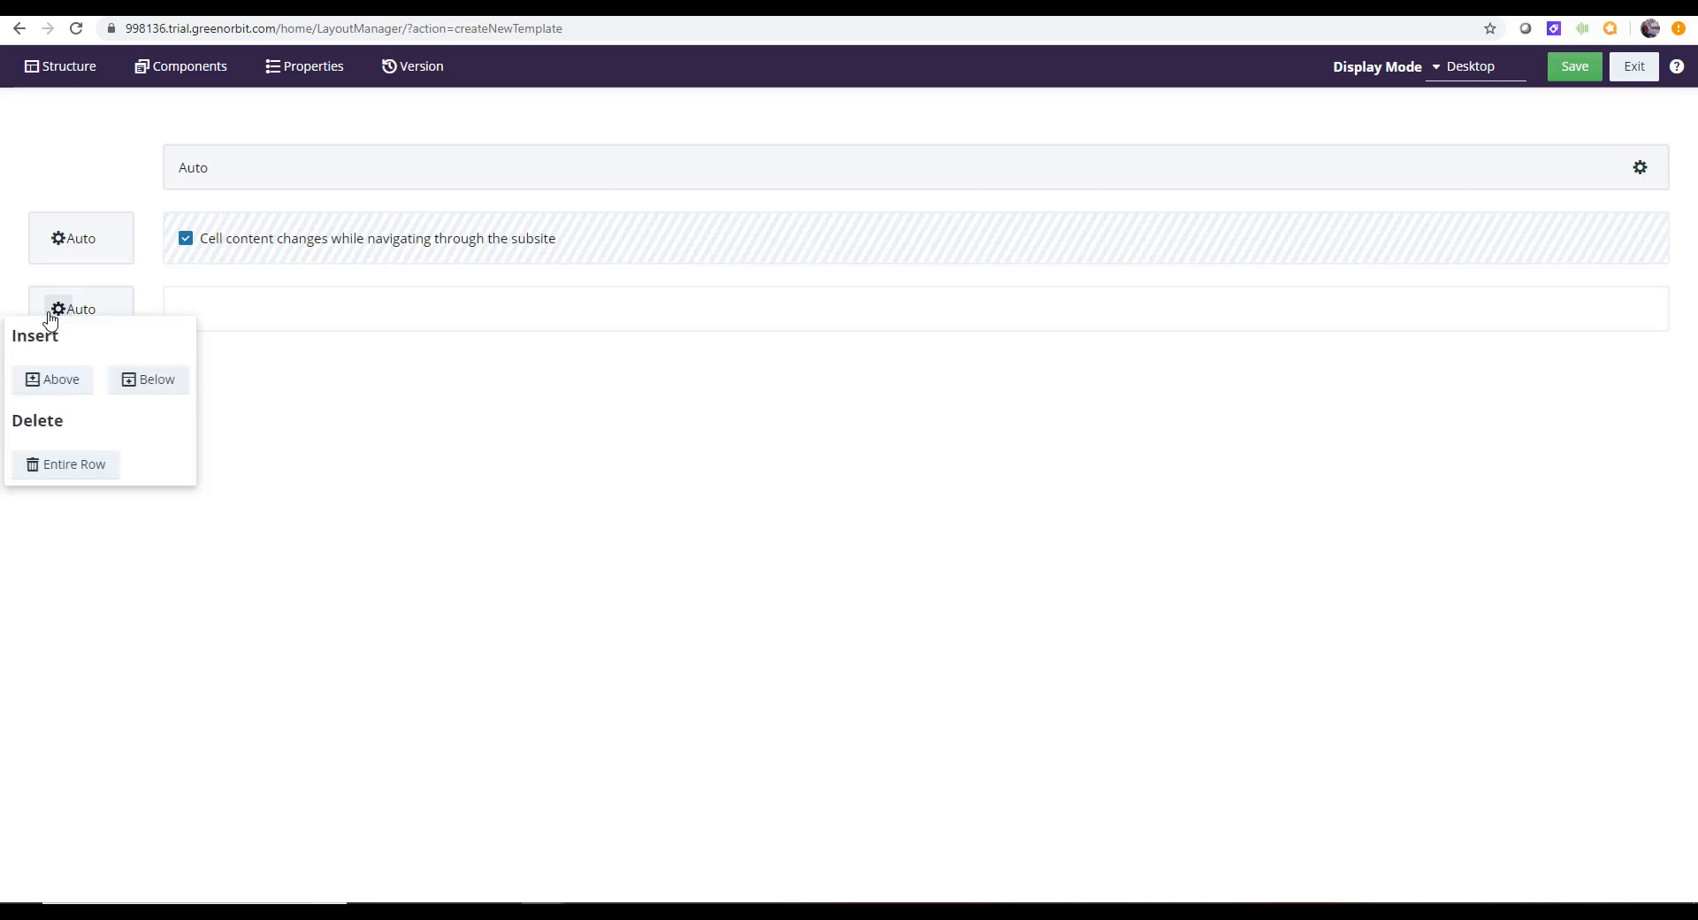
pyautogui.click(151, 387)
pyautogui.click(58, 378)
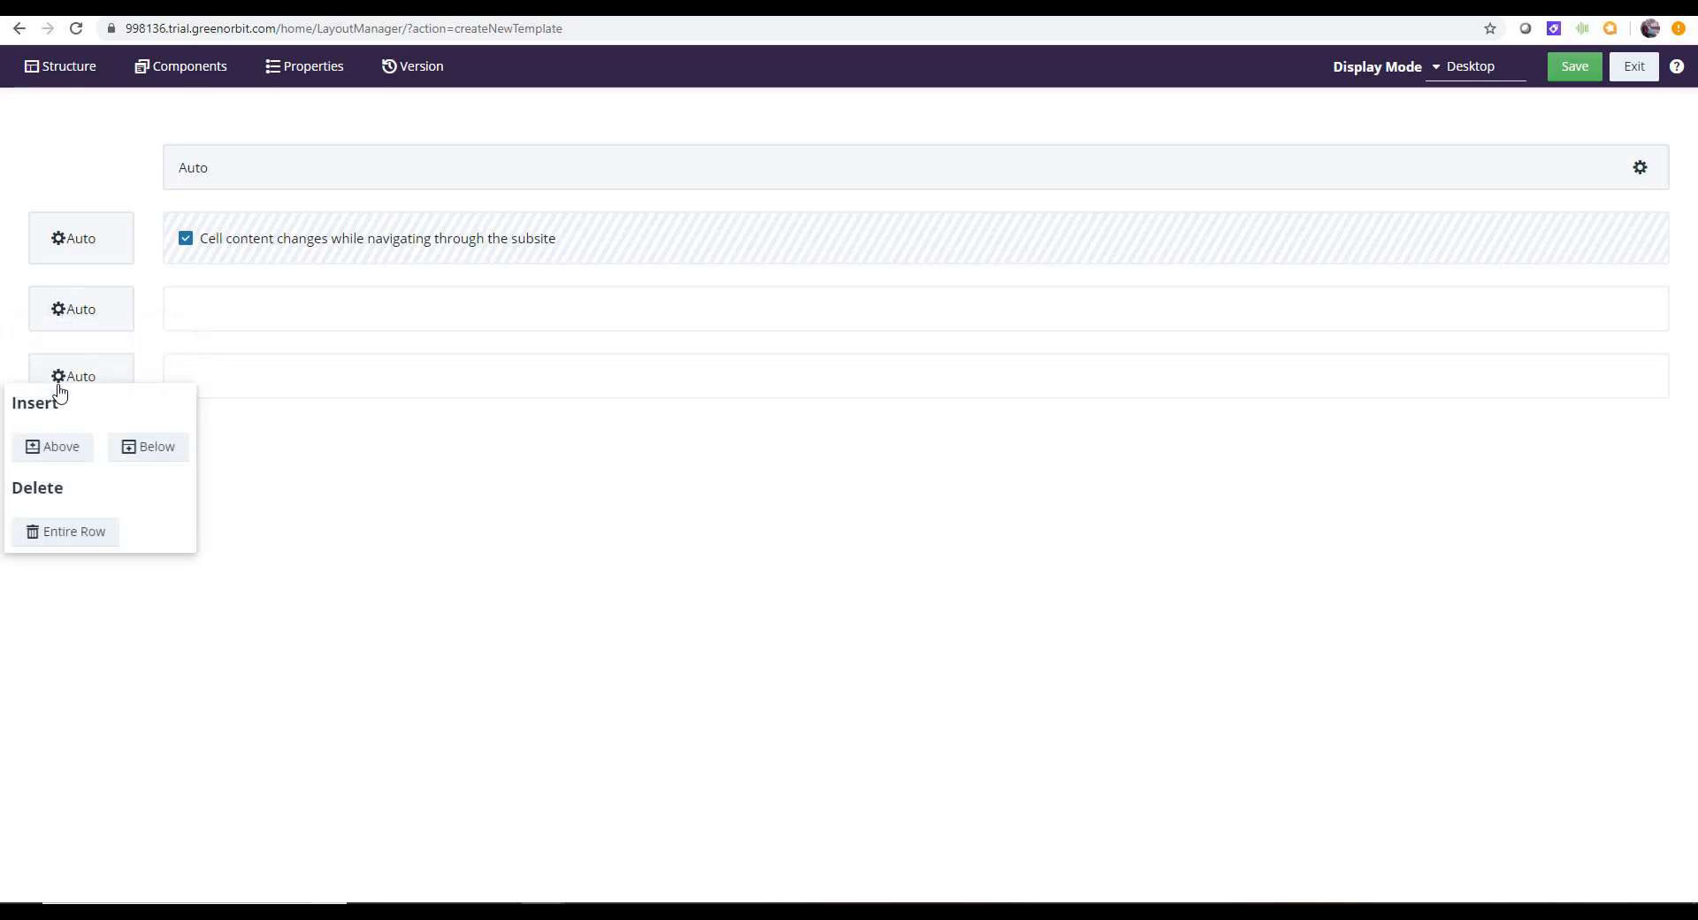
pyautogui.click(146, 448)
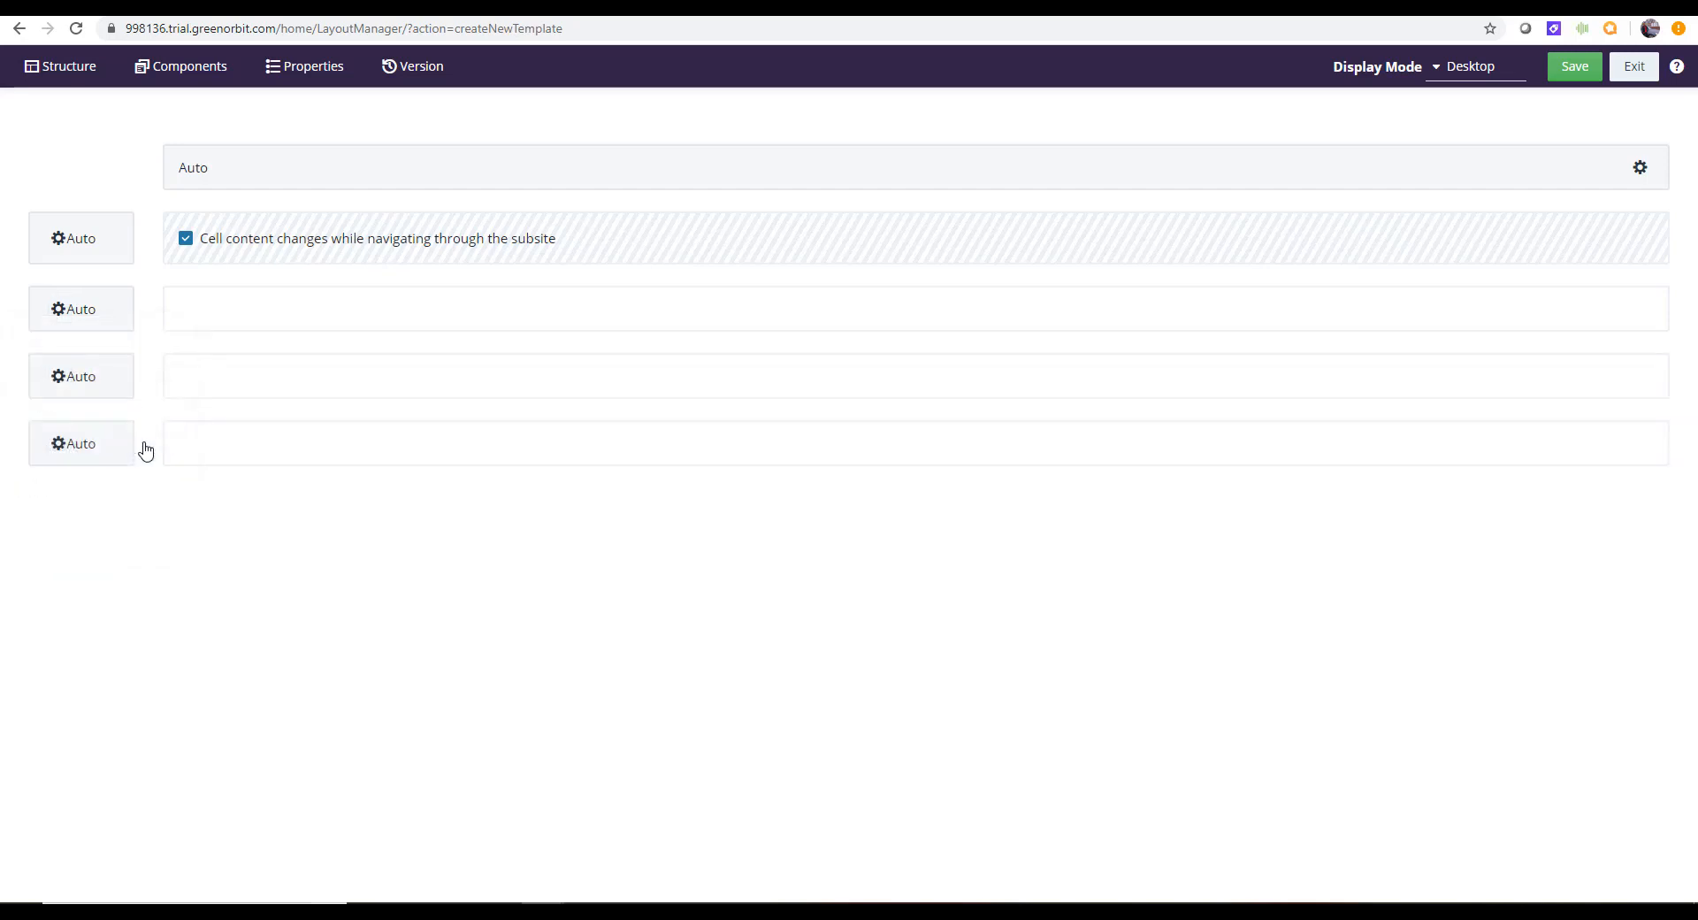
pyautogui.click(55, 443)
pyautogui.click(151, 523)
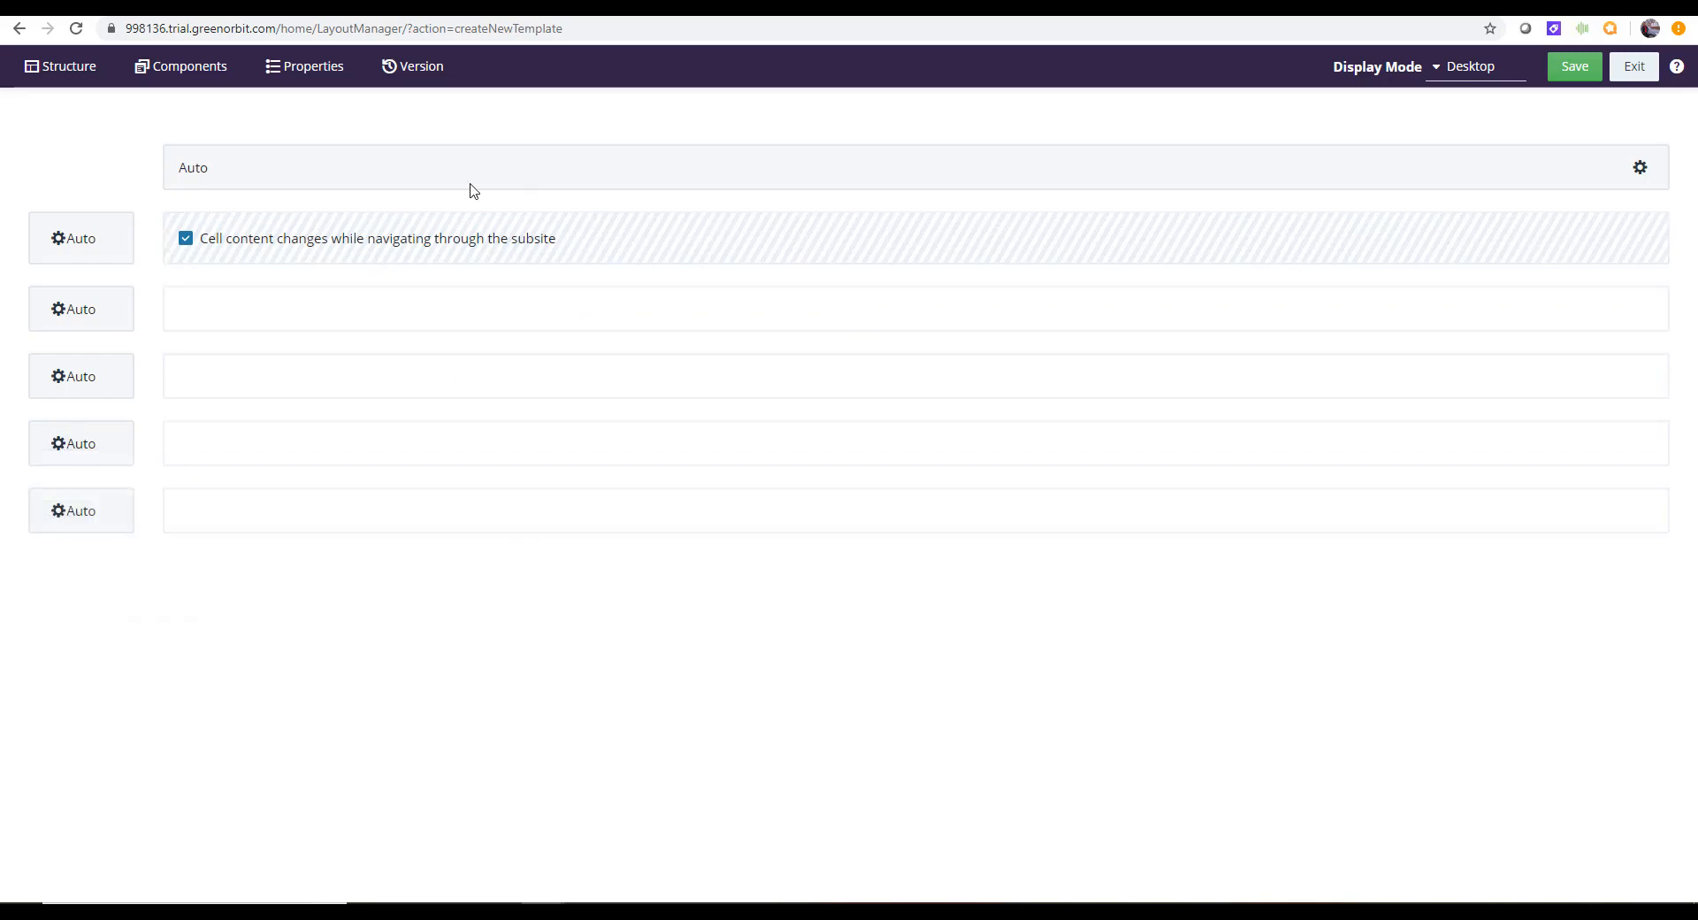
# Insert one column on each side of the template's original column
pyautogui.click(1640, 171)
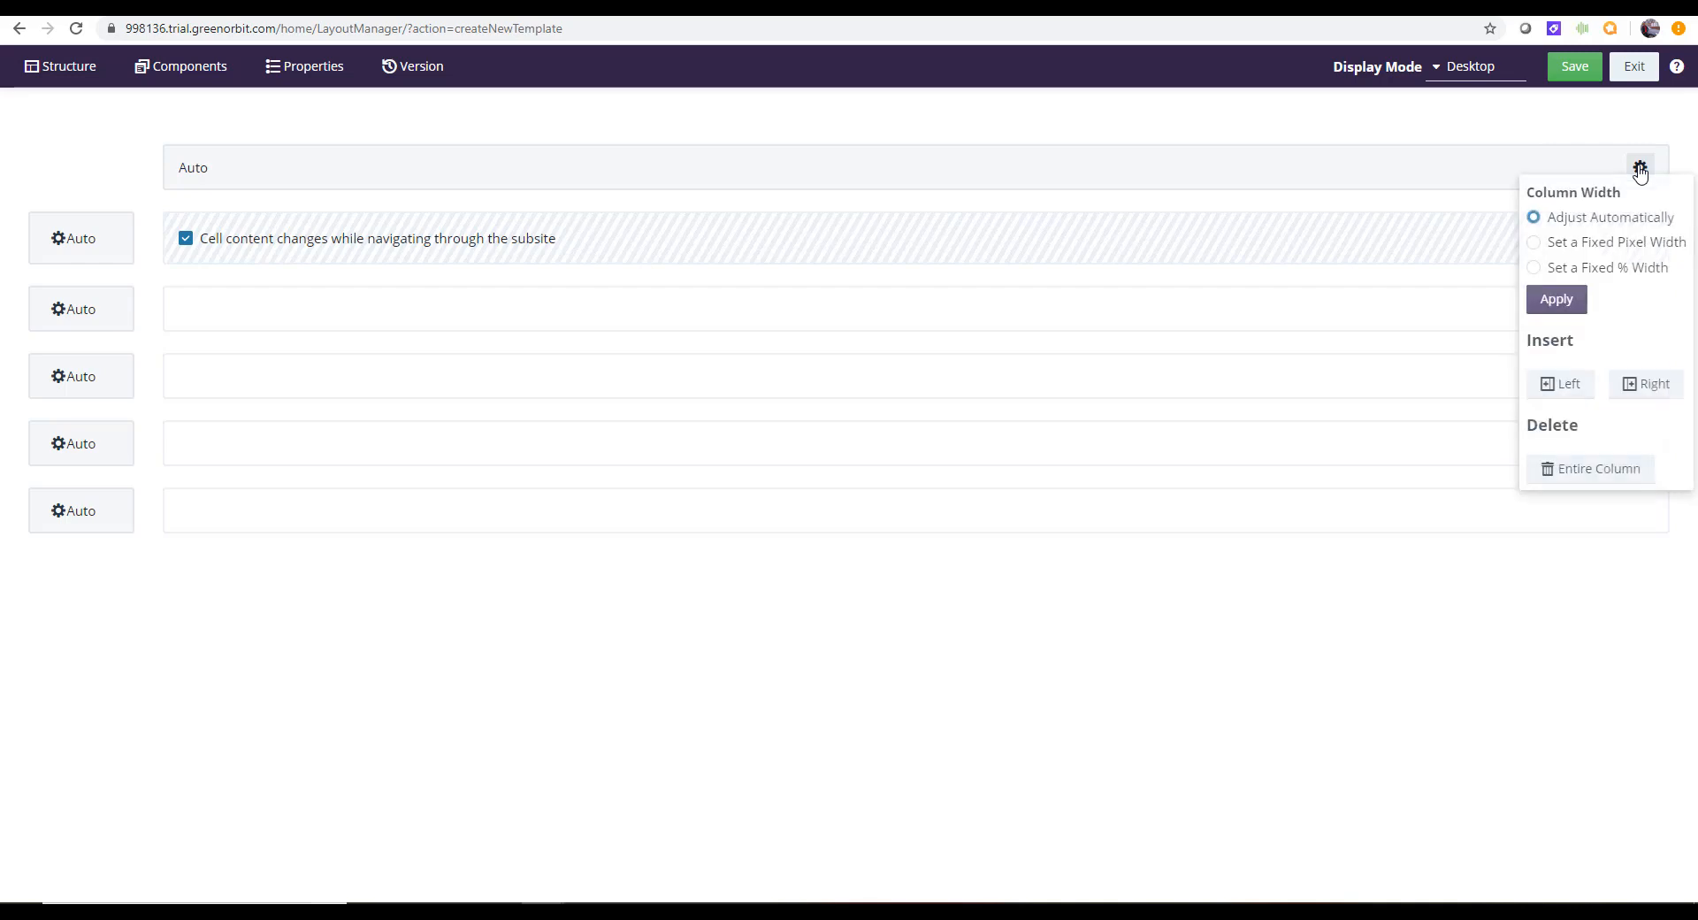
pyautogui.click(1561, 383)
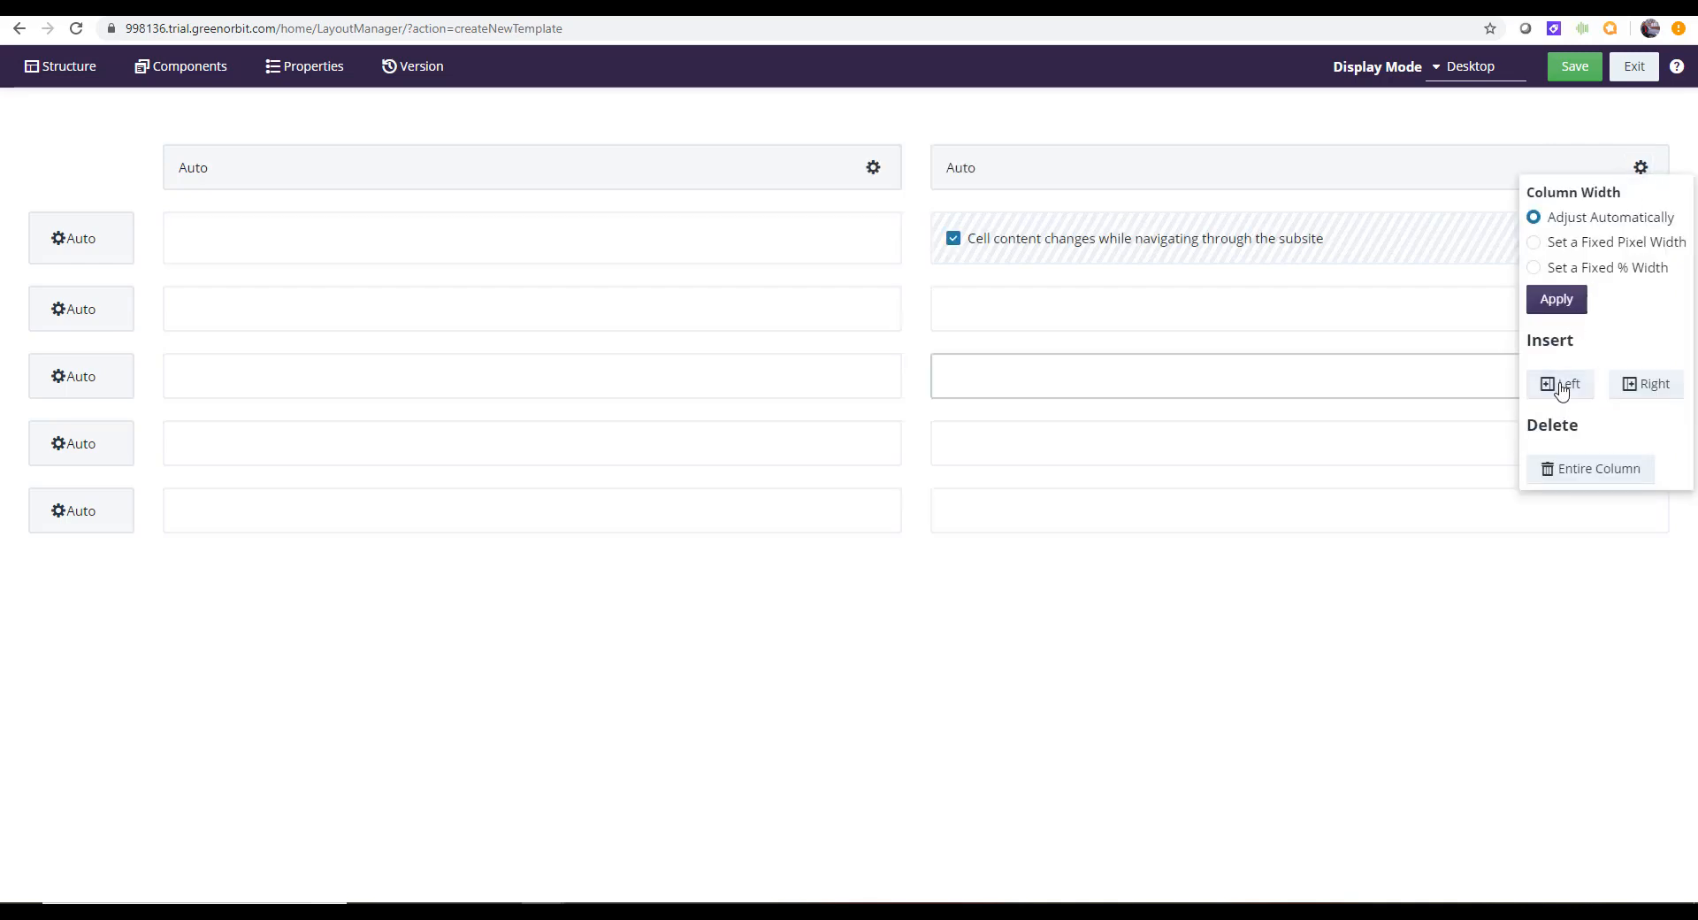
pyautogui.click(1635, 175)
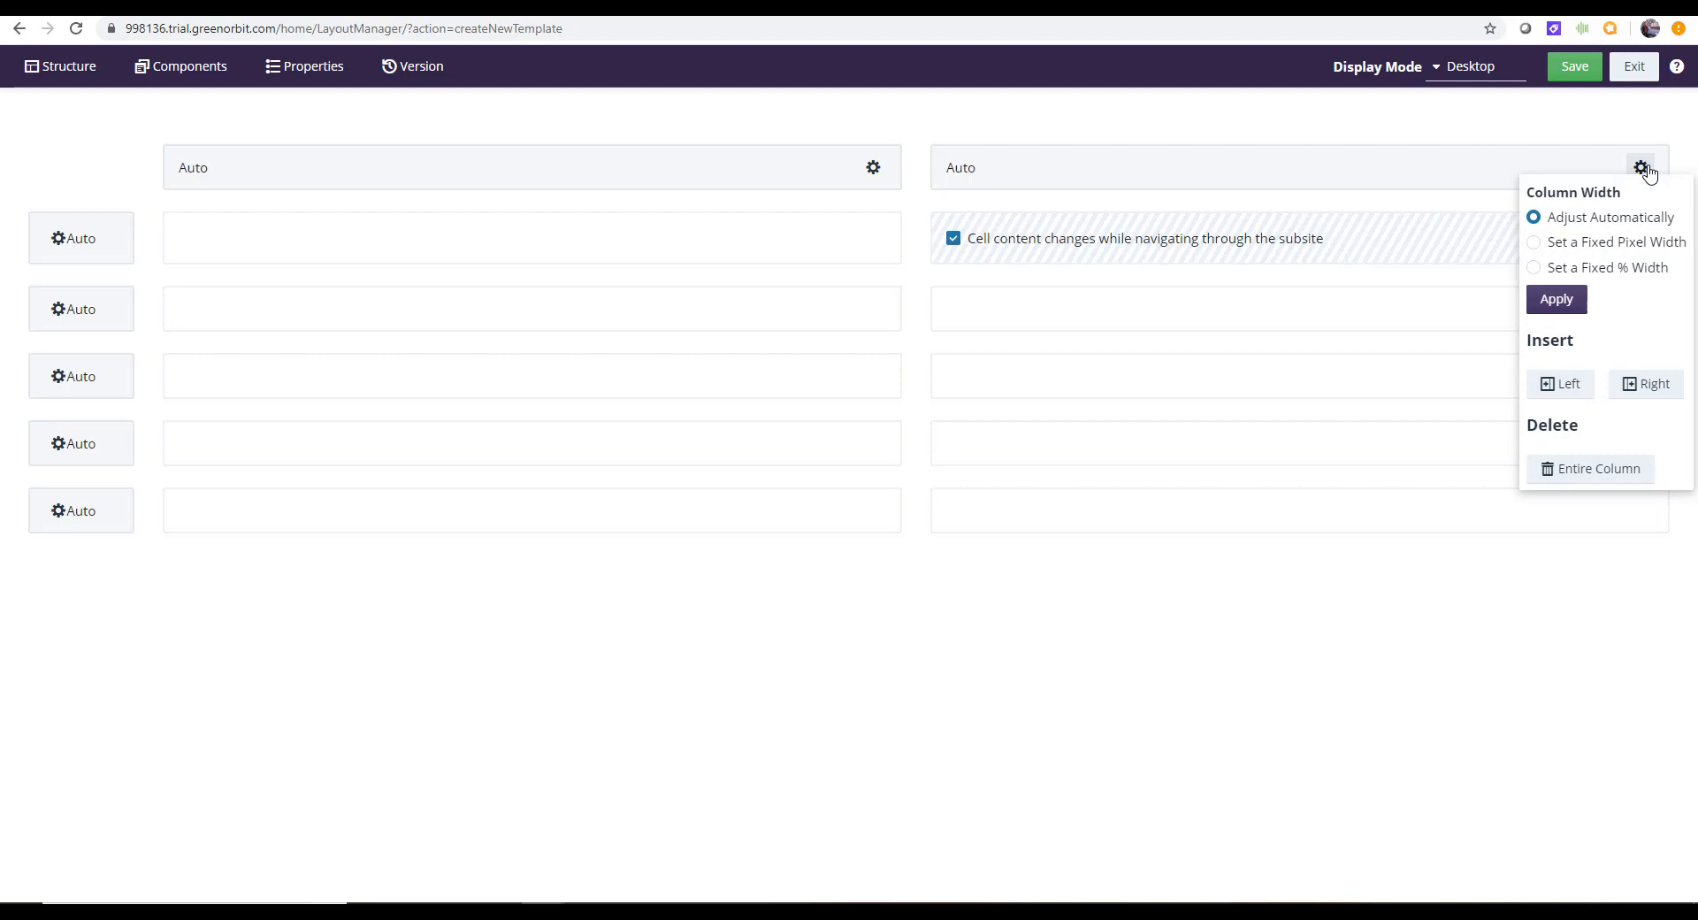
pyautogui.click(1653, 387)
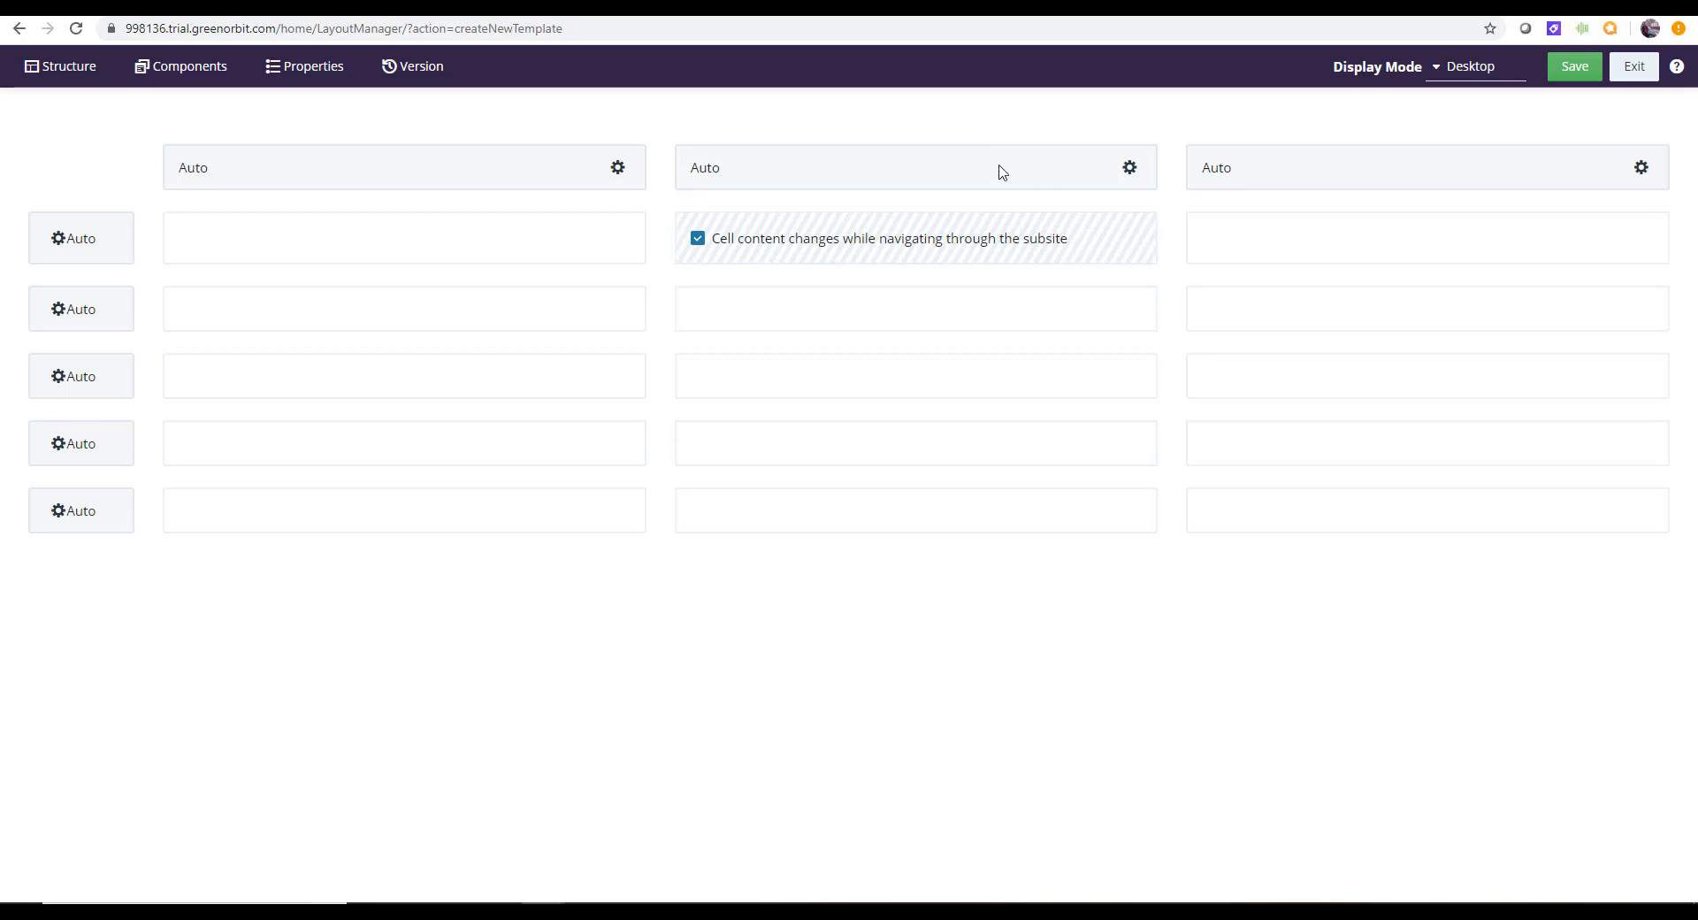
# Set the first column to a fixed percentage width of 50%
pyautogui.click(617, 168)
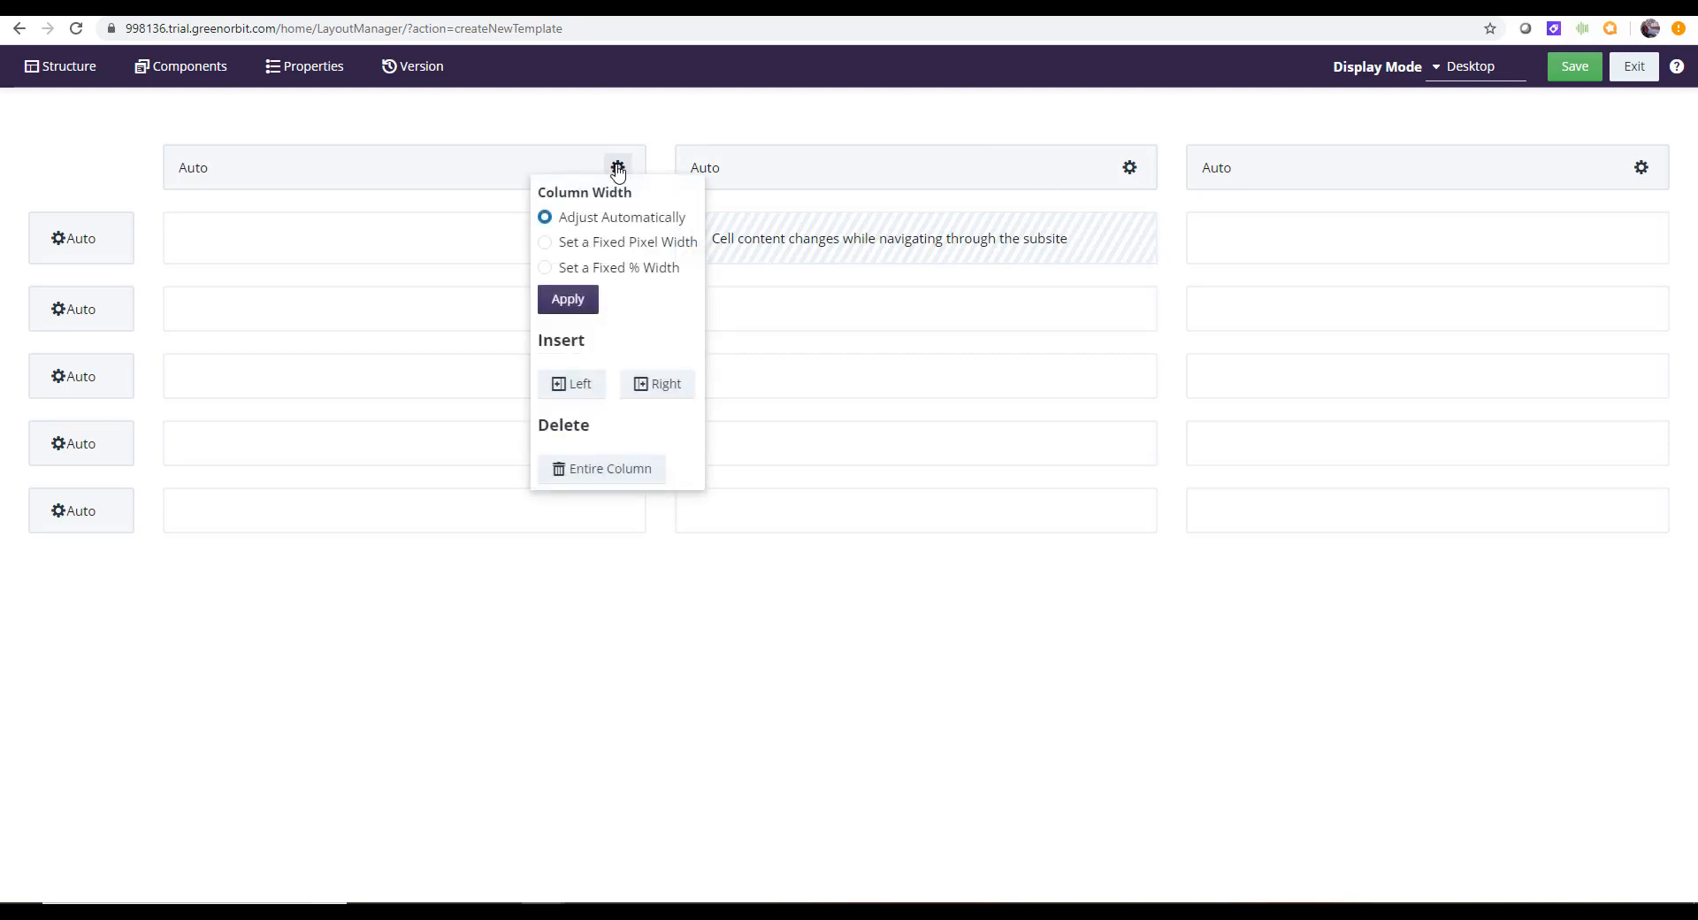
pyautogui.click(543, 243)
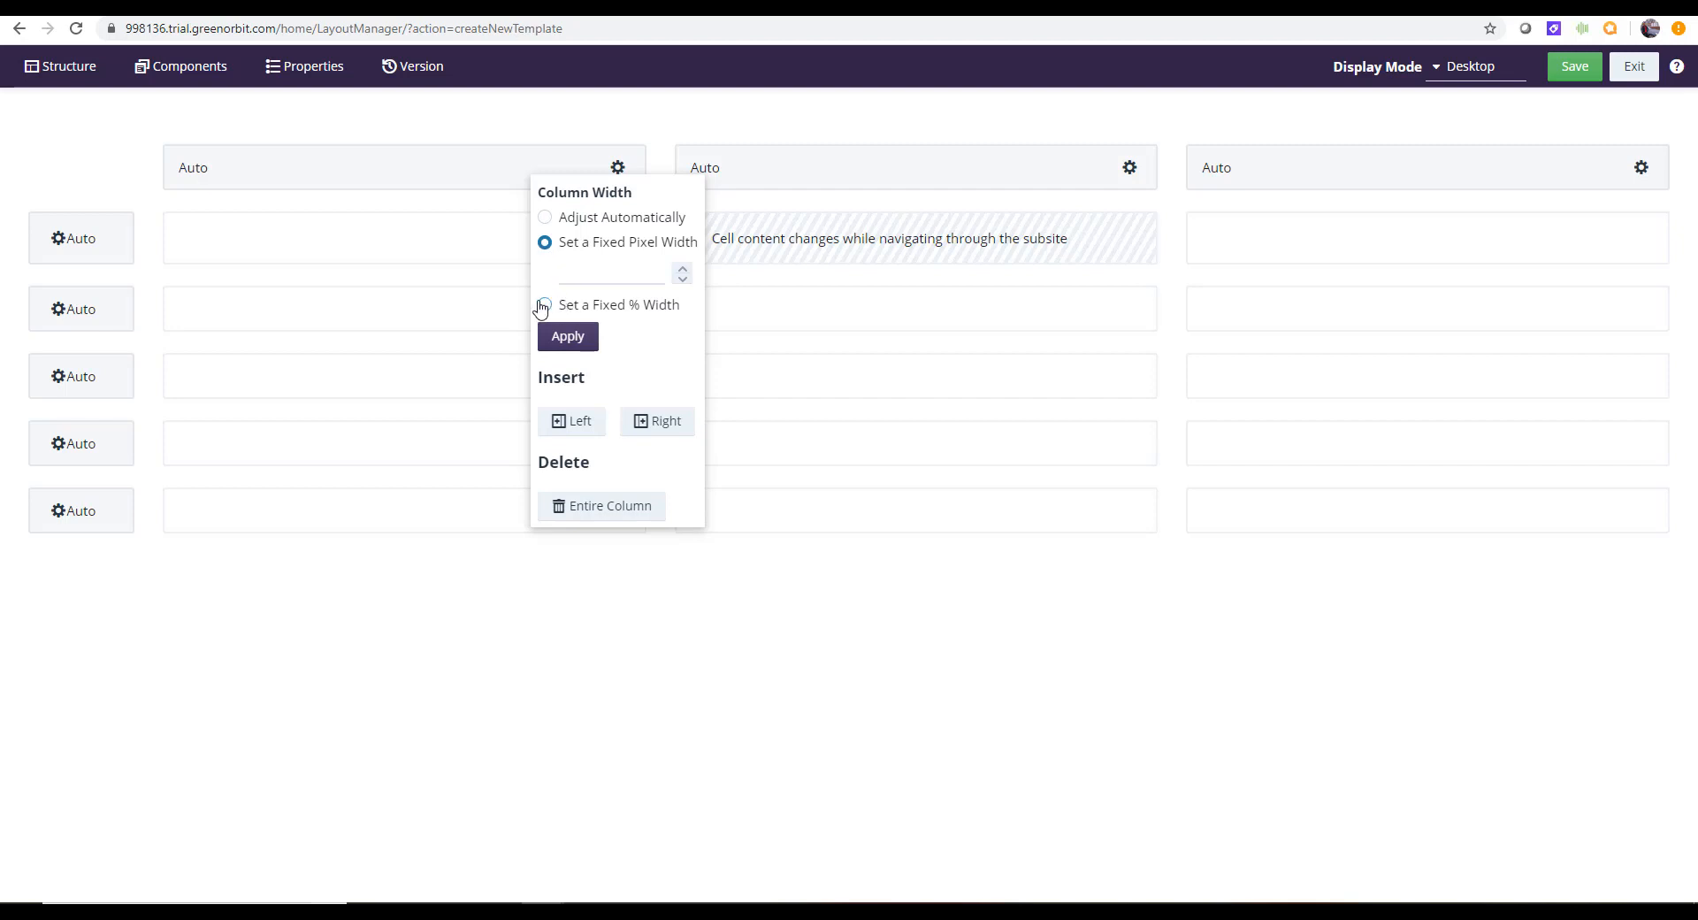
pyautogui.click(544, 305)
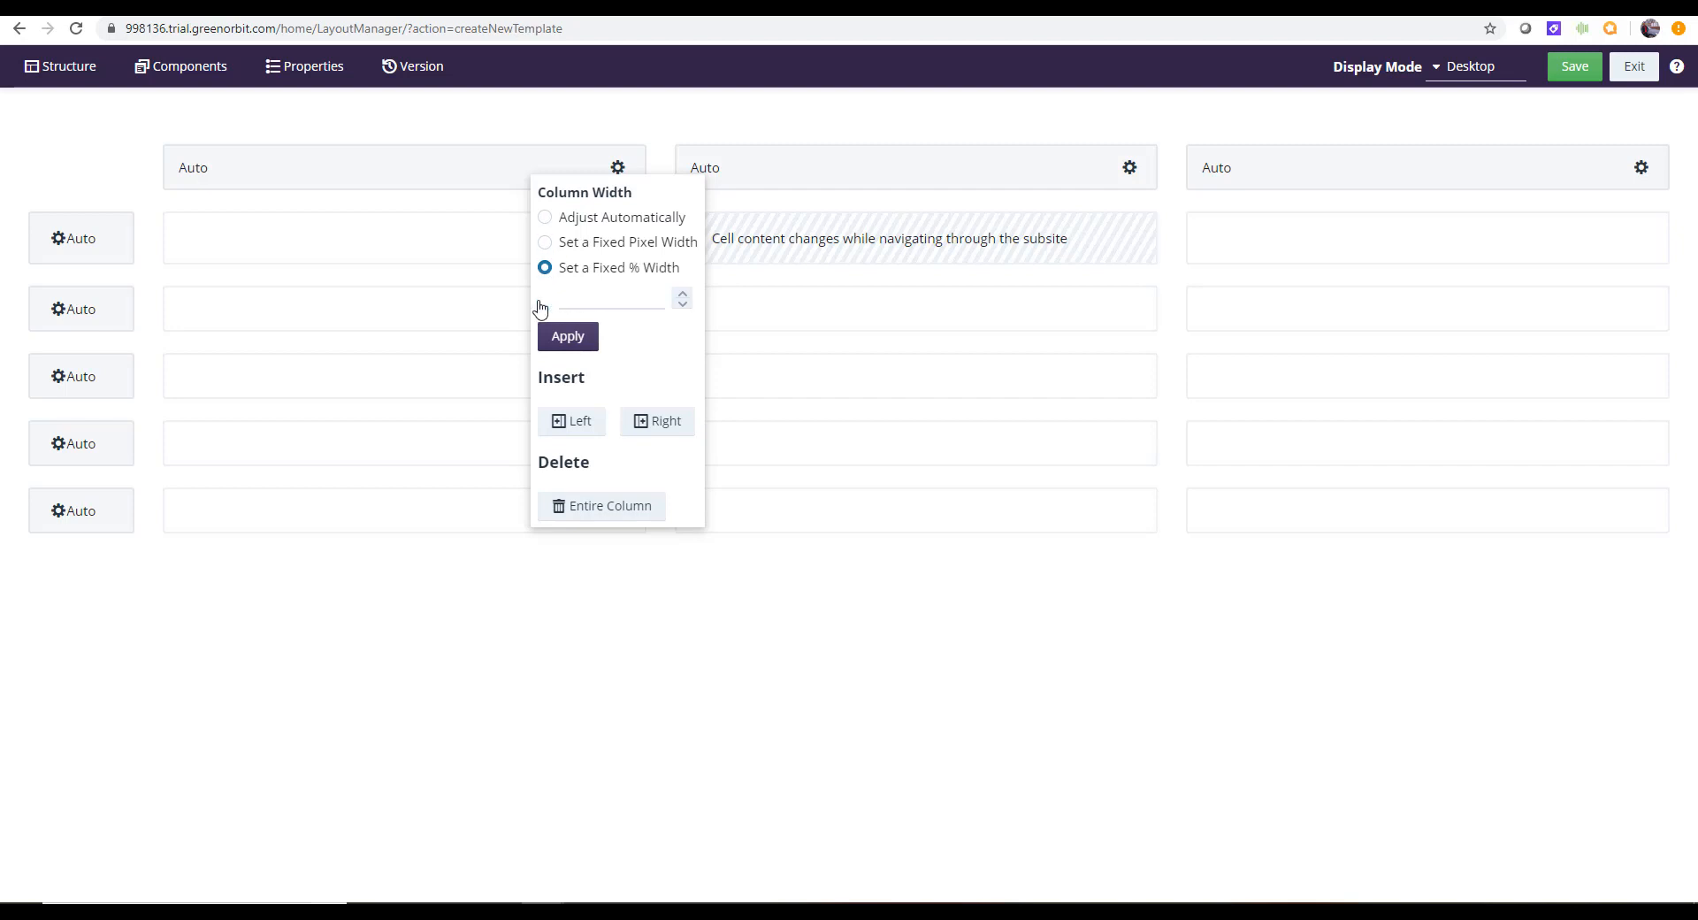
pyautogui.click(599, 305)
pyautogui.click(567, 332)
pyautogui.click(566, 334)
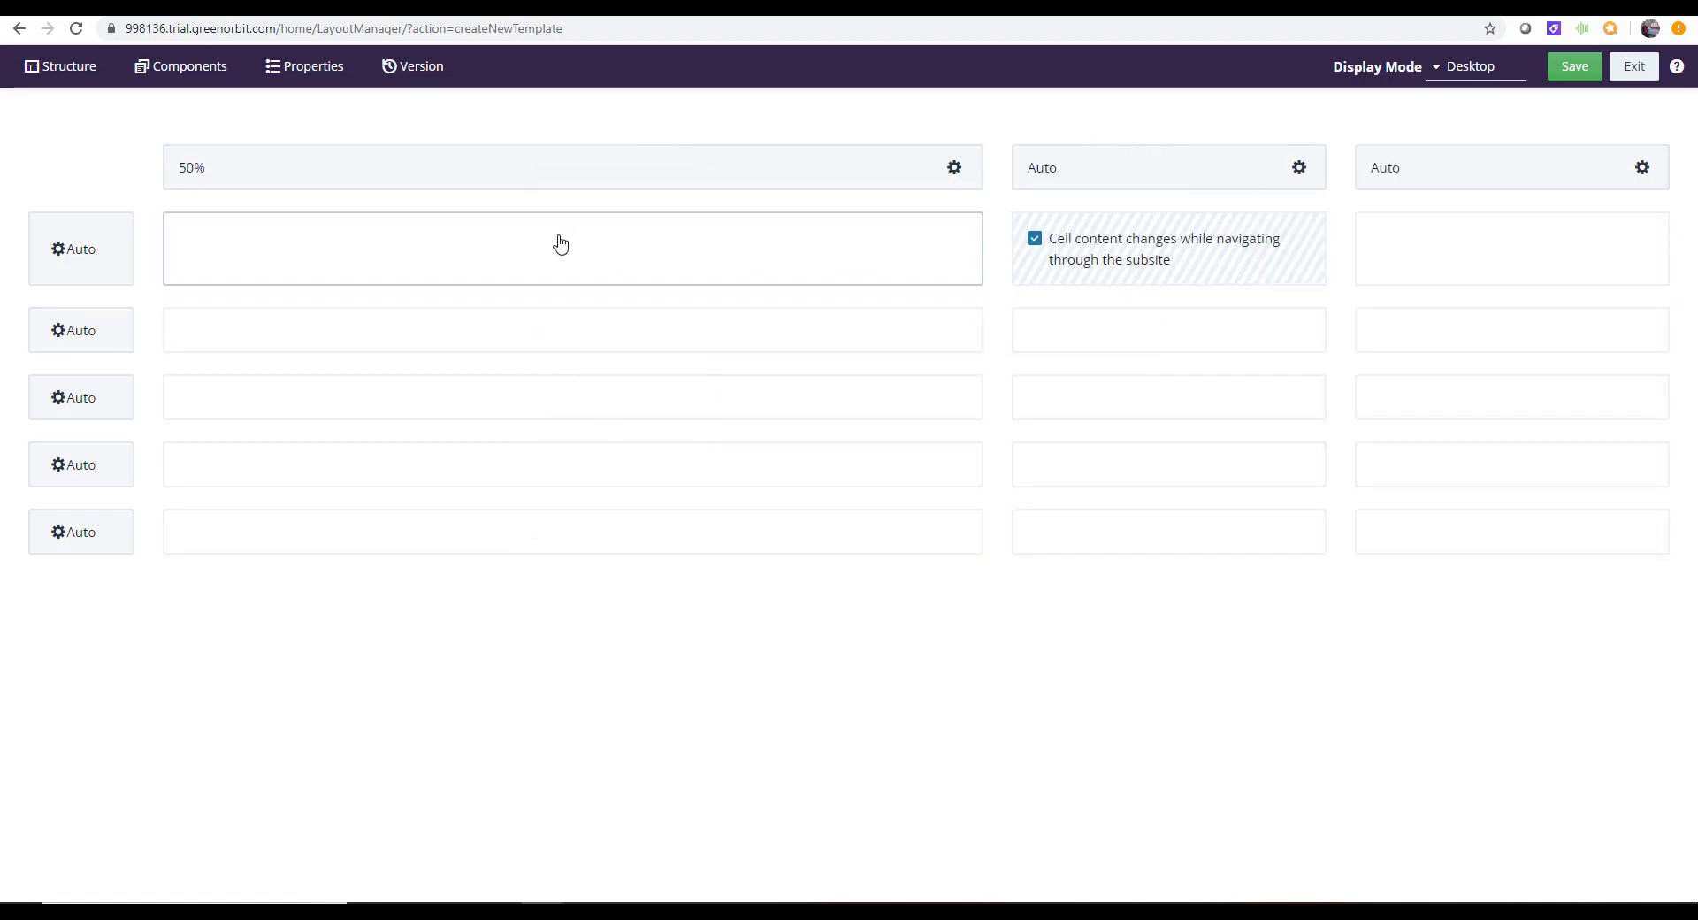
# Set the middle column to a fixed percentage width of 25%
pyautogui.click(1300, 167)
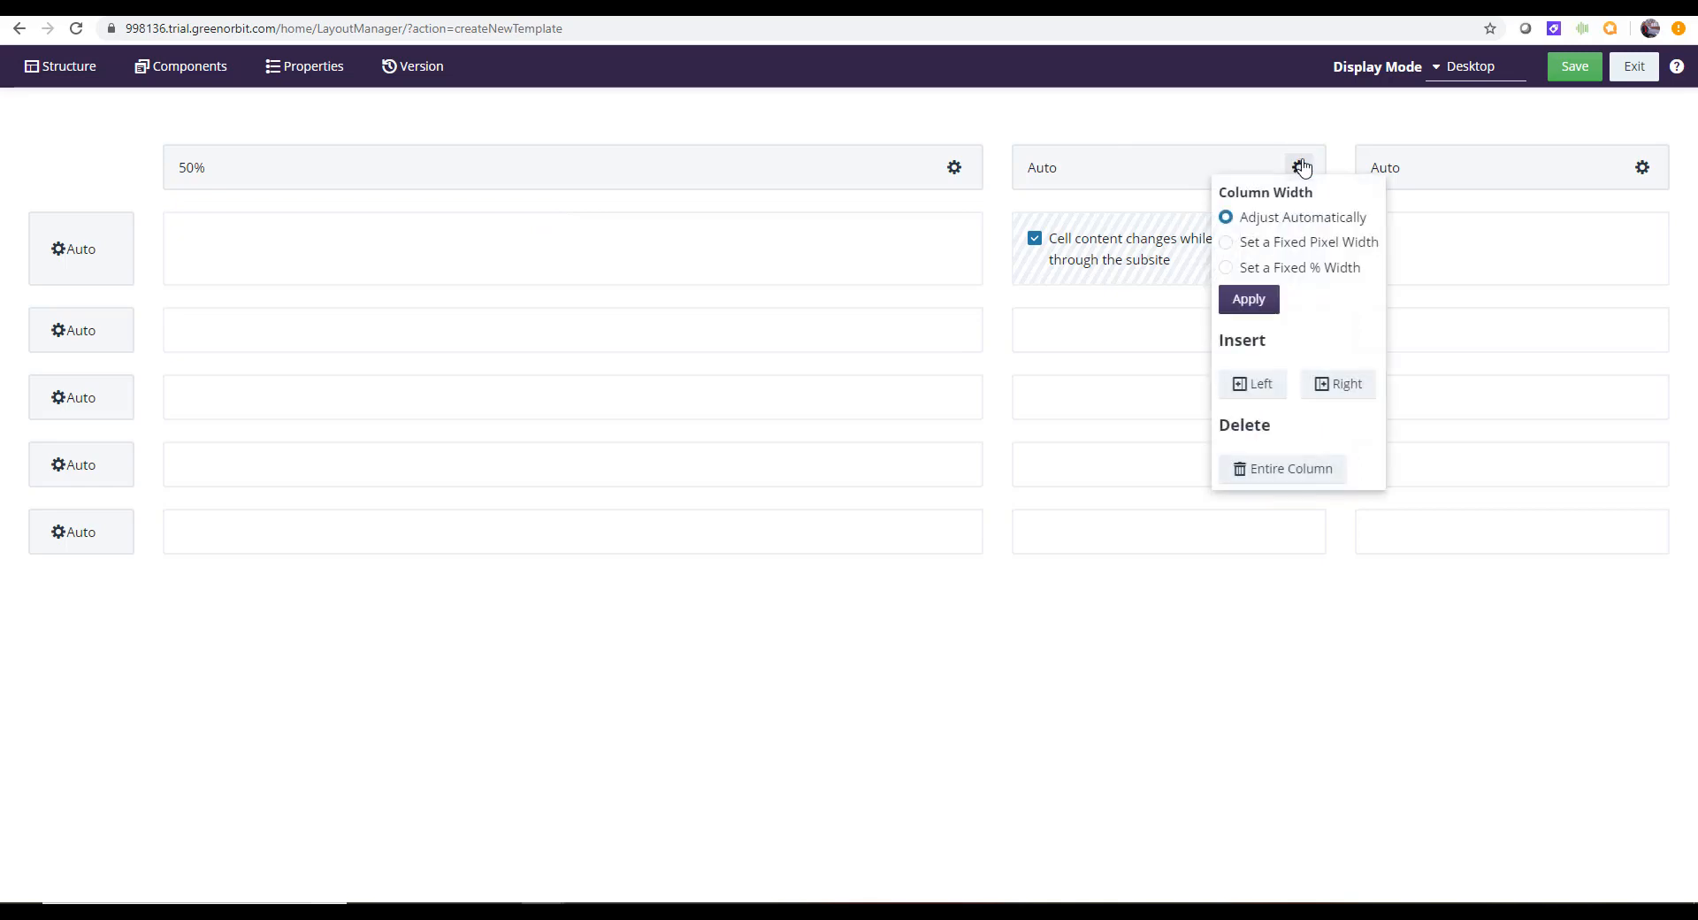
pyautogui.click(1228, 272)
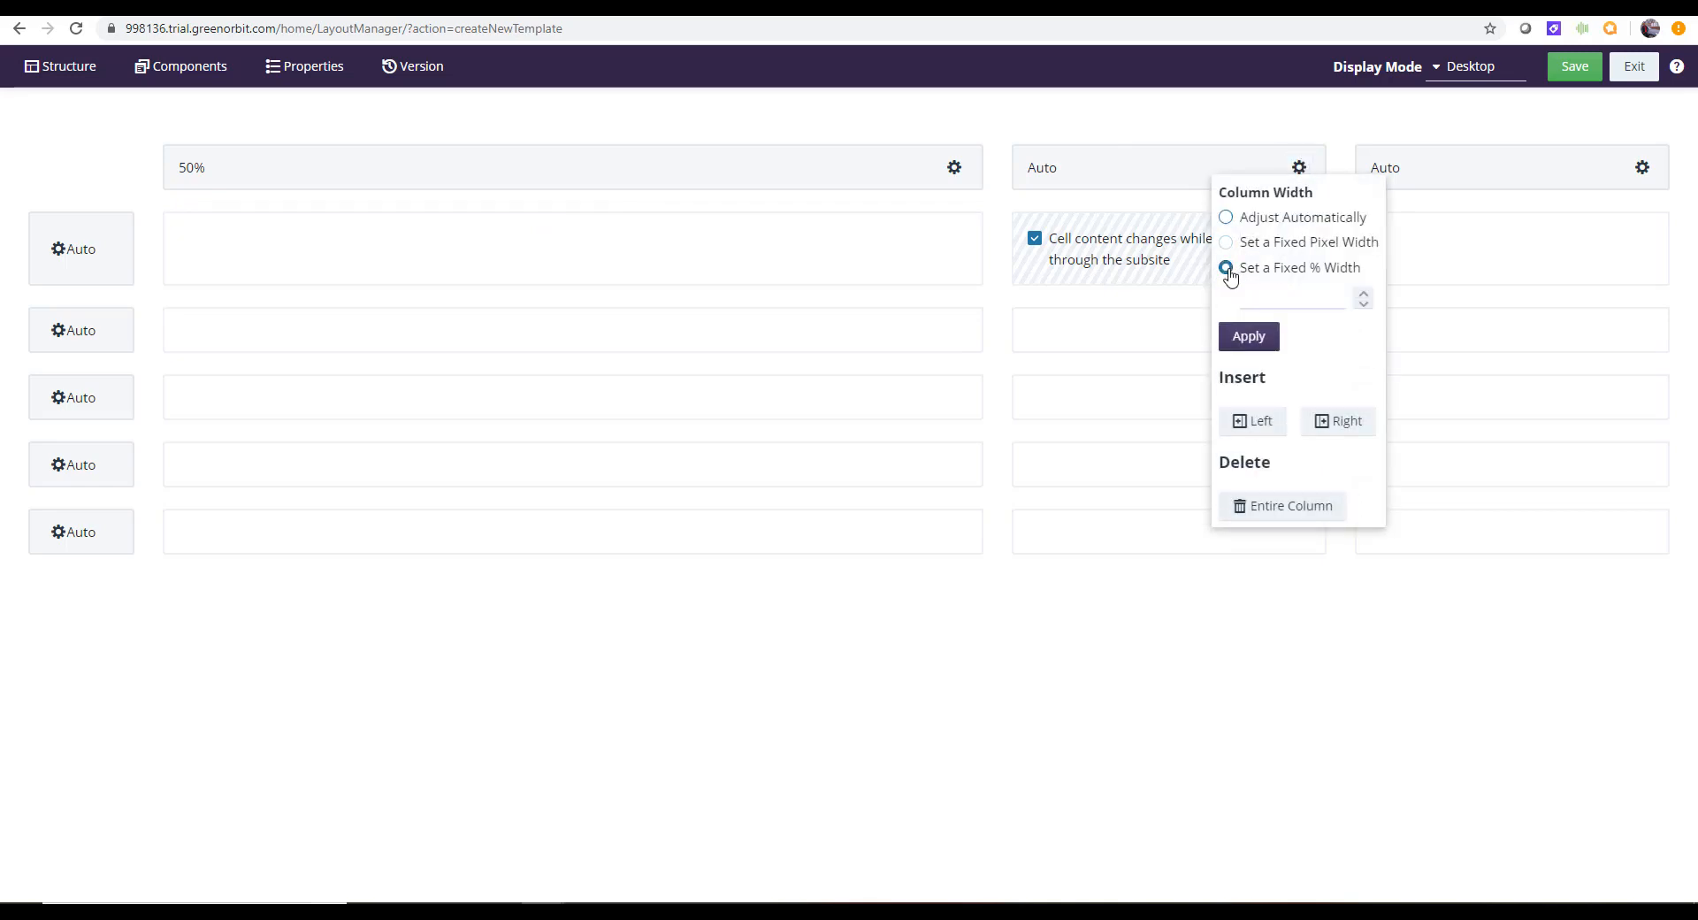
pyautogui.click(1300, 298)
pyautogui.click(1248, 336)
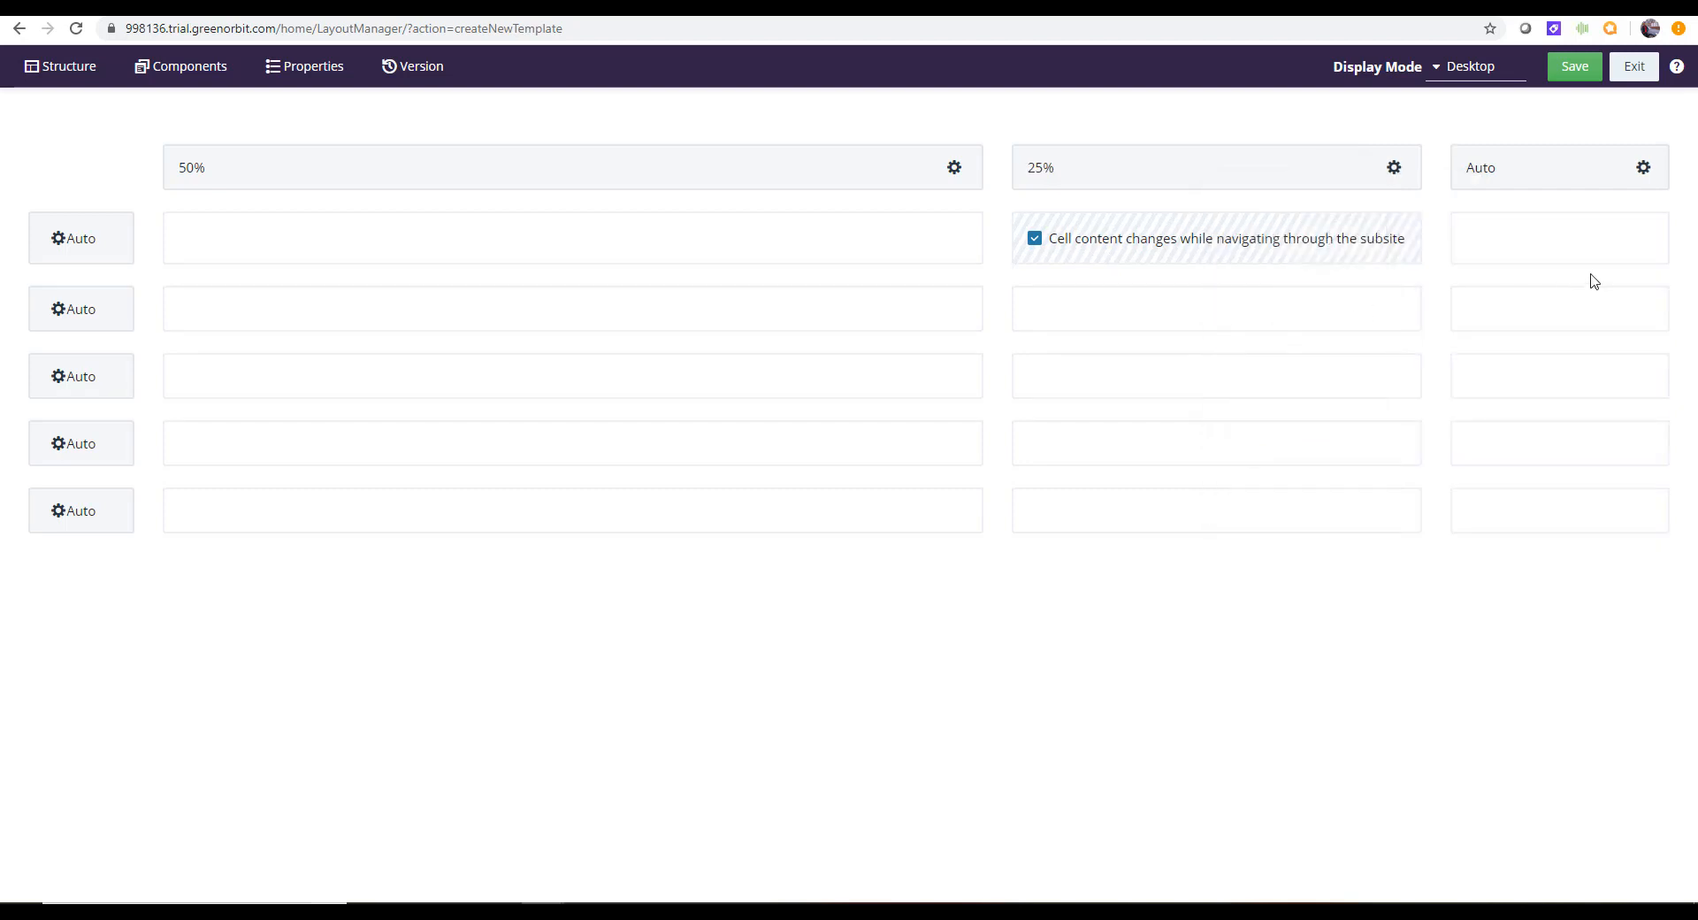
# Set the third column to a fixed percentage width of 25%
pyautogui.click(1635, 174)
pyautogui.click(1534, 268)
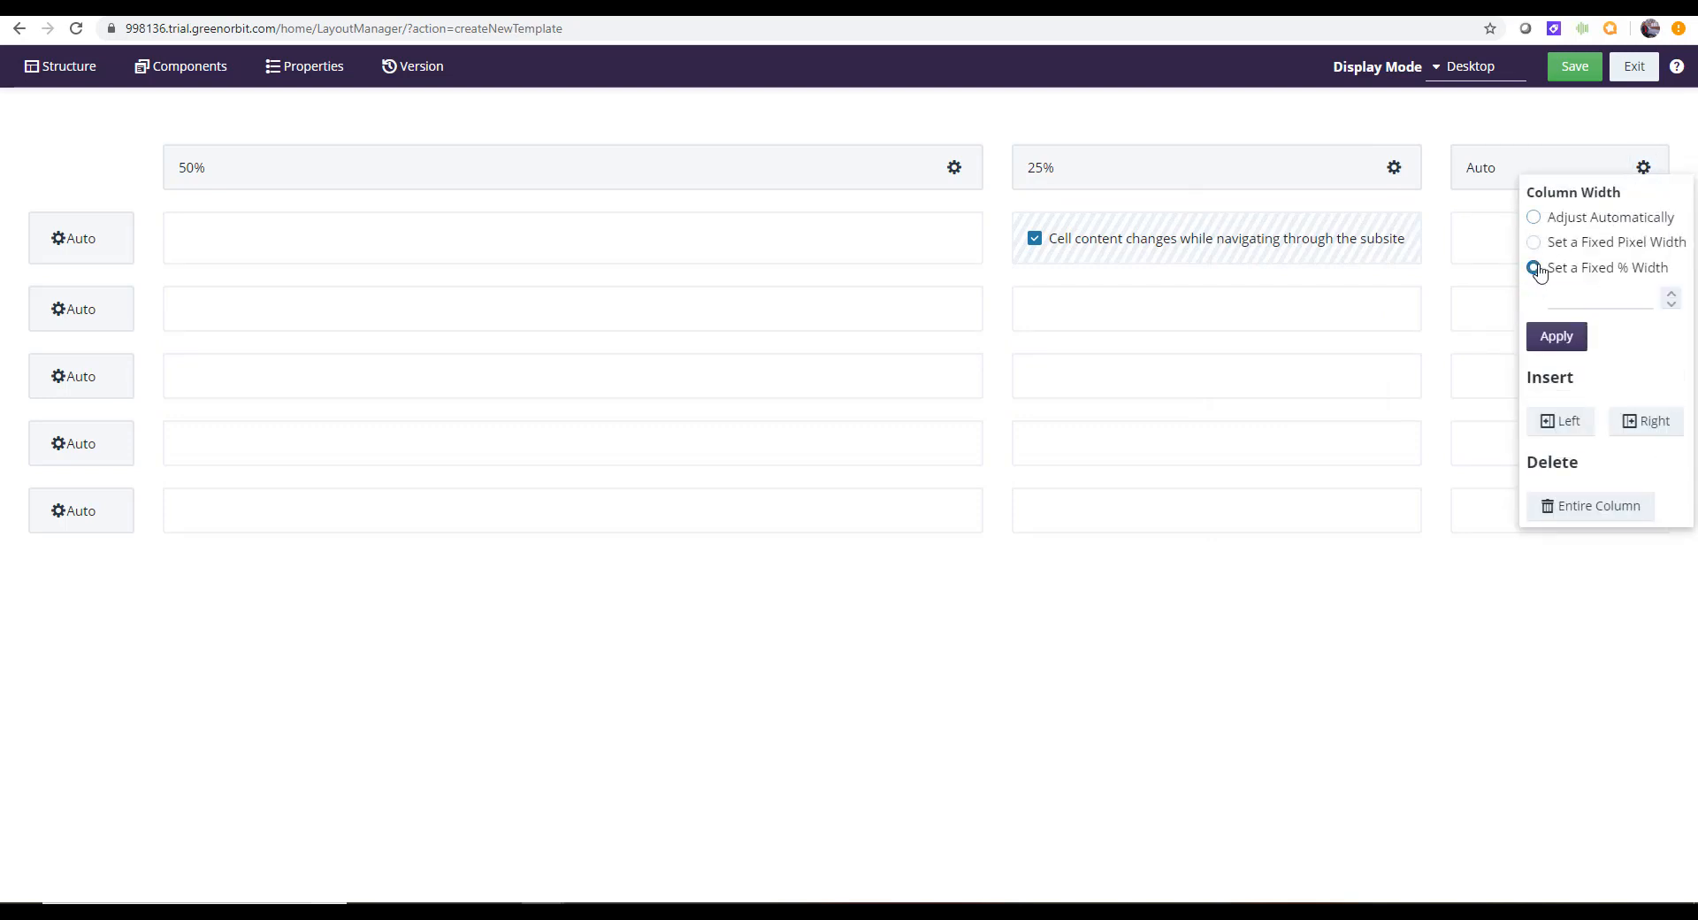
pyautogui.click(1587, 298)
pyautogui.write('25')
pyautogui.click(1558, 336)
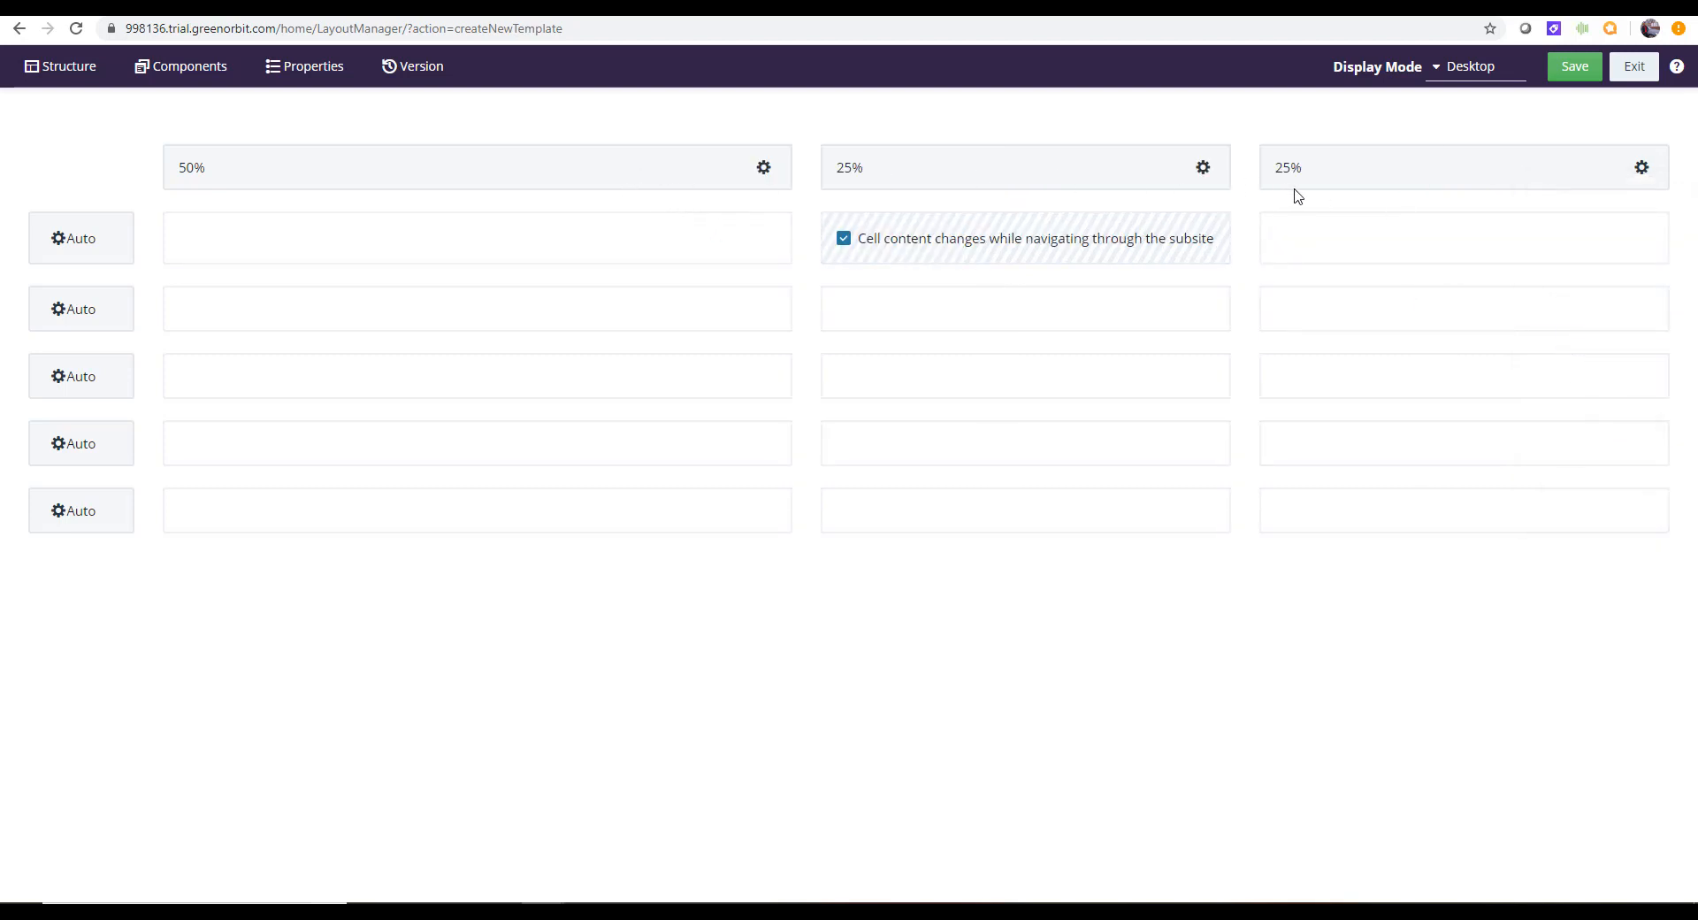
# Set the third column to a fixed pixel width of 328 px
pyautogui.click(1642, 169)
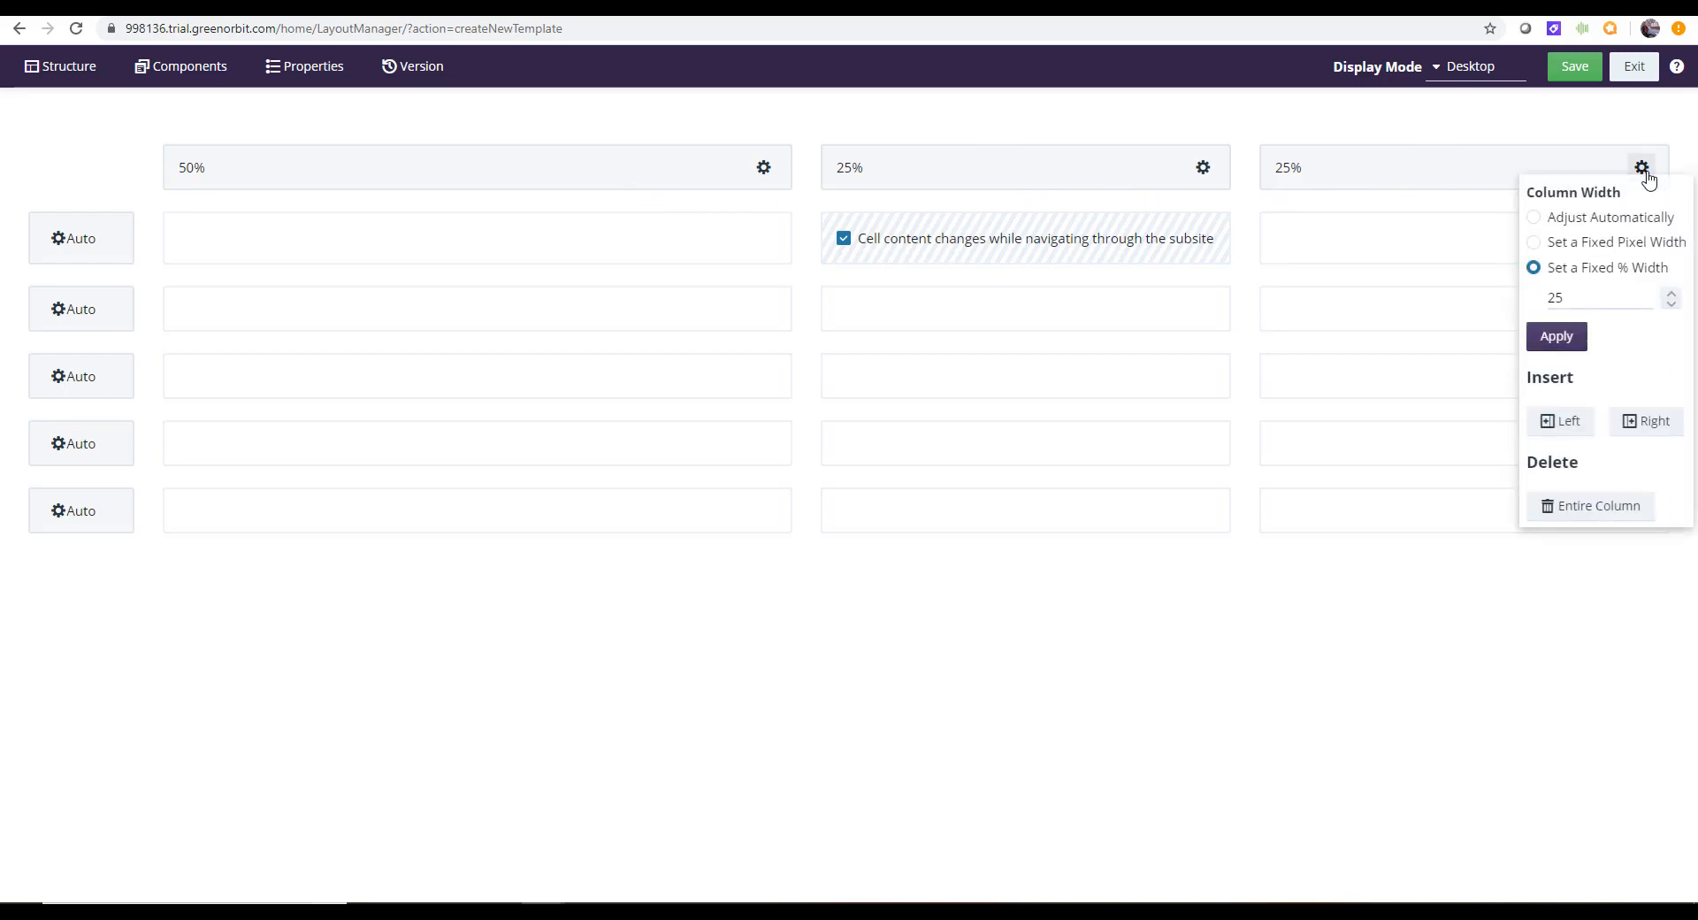
pyautogui.click(1534, 244)
pyautogui.click(1589, 267)
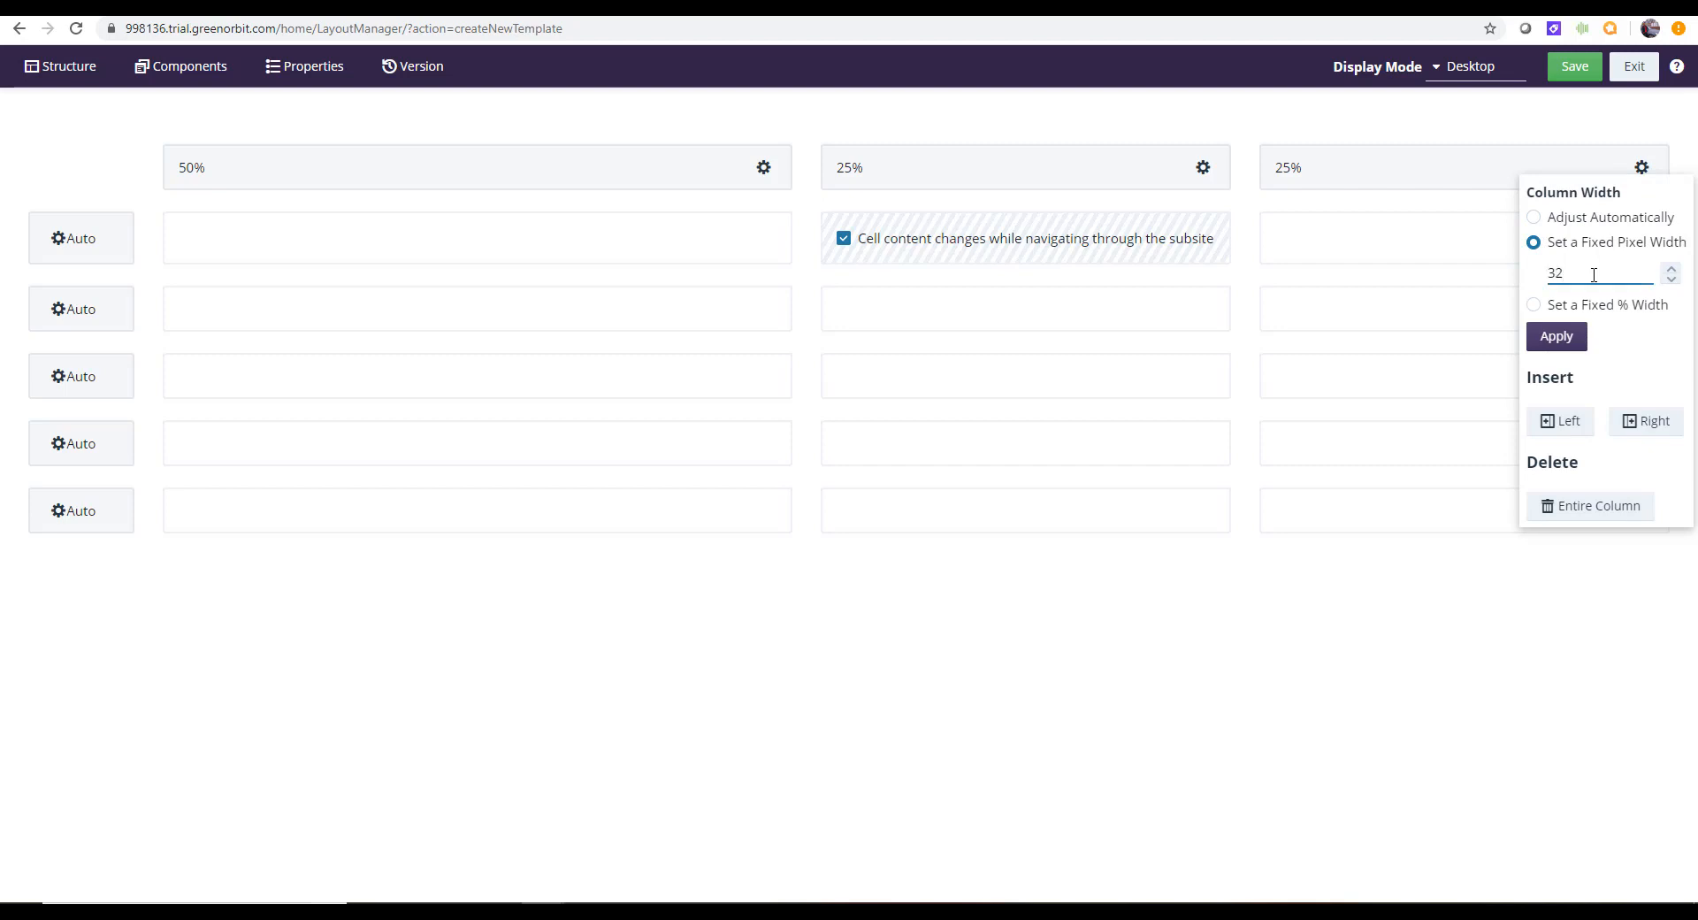
pyautogui.click(1557, 339)
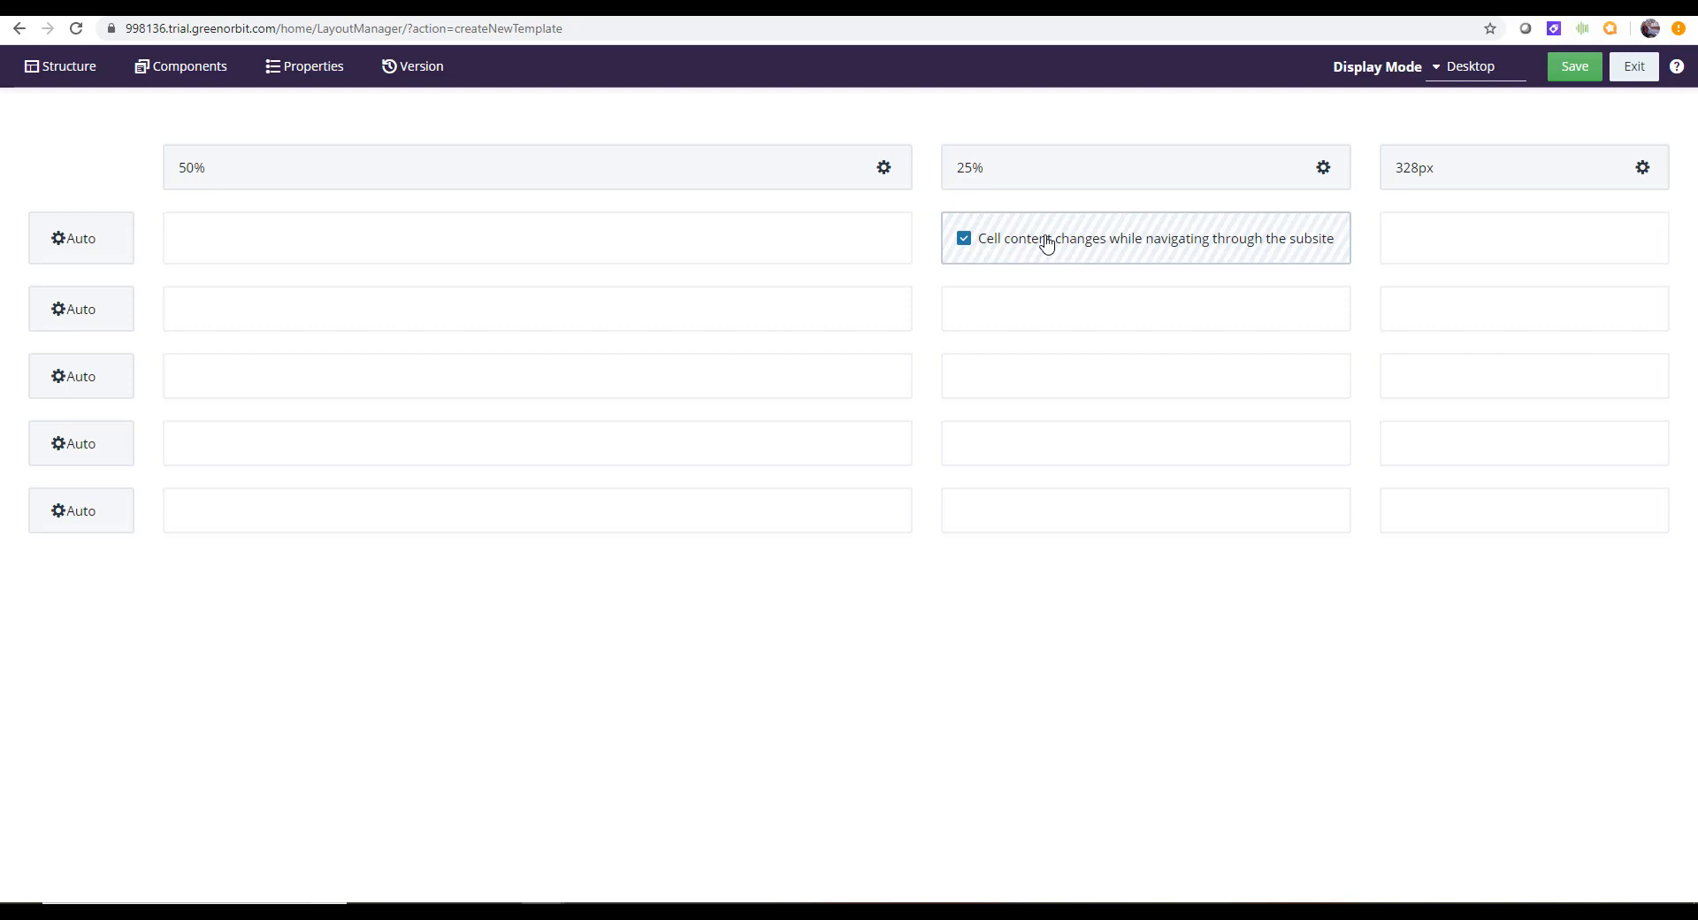
# Allow content to change during subsite navigation in the first row's first and third cells
pyautogui.click(761, 254)
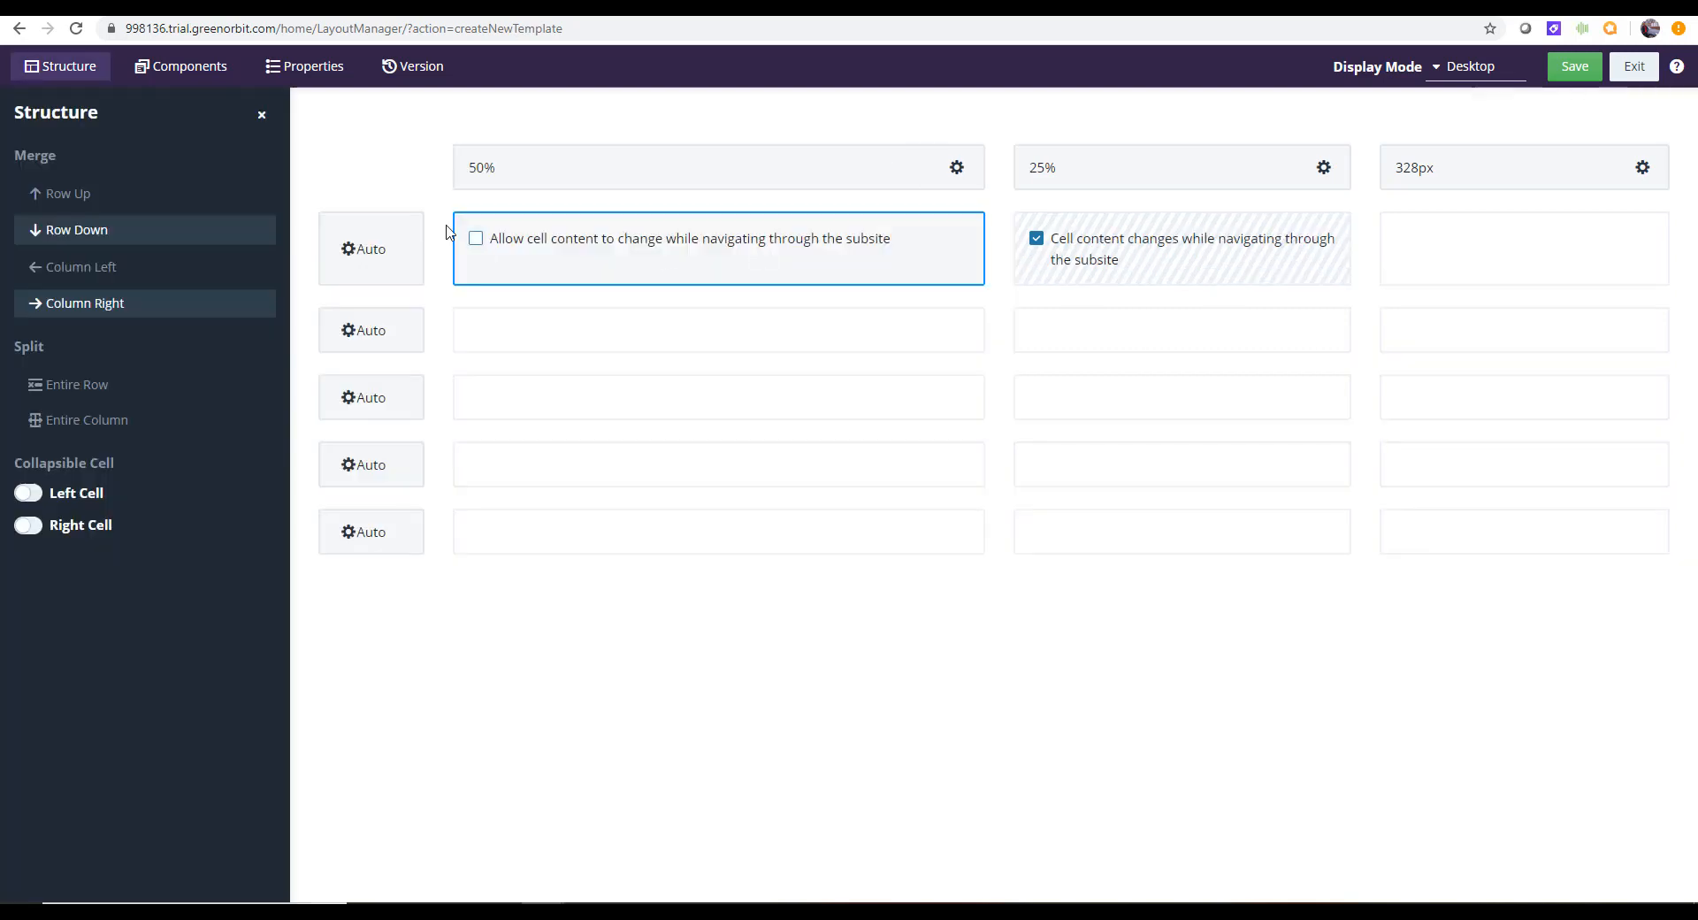
pyautogui.click(477, 239)
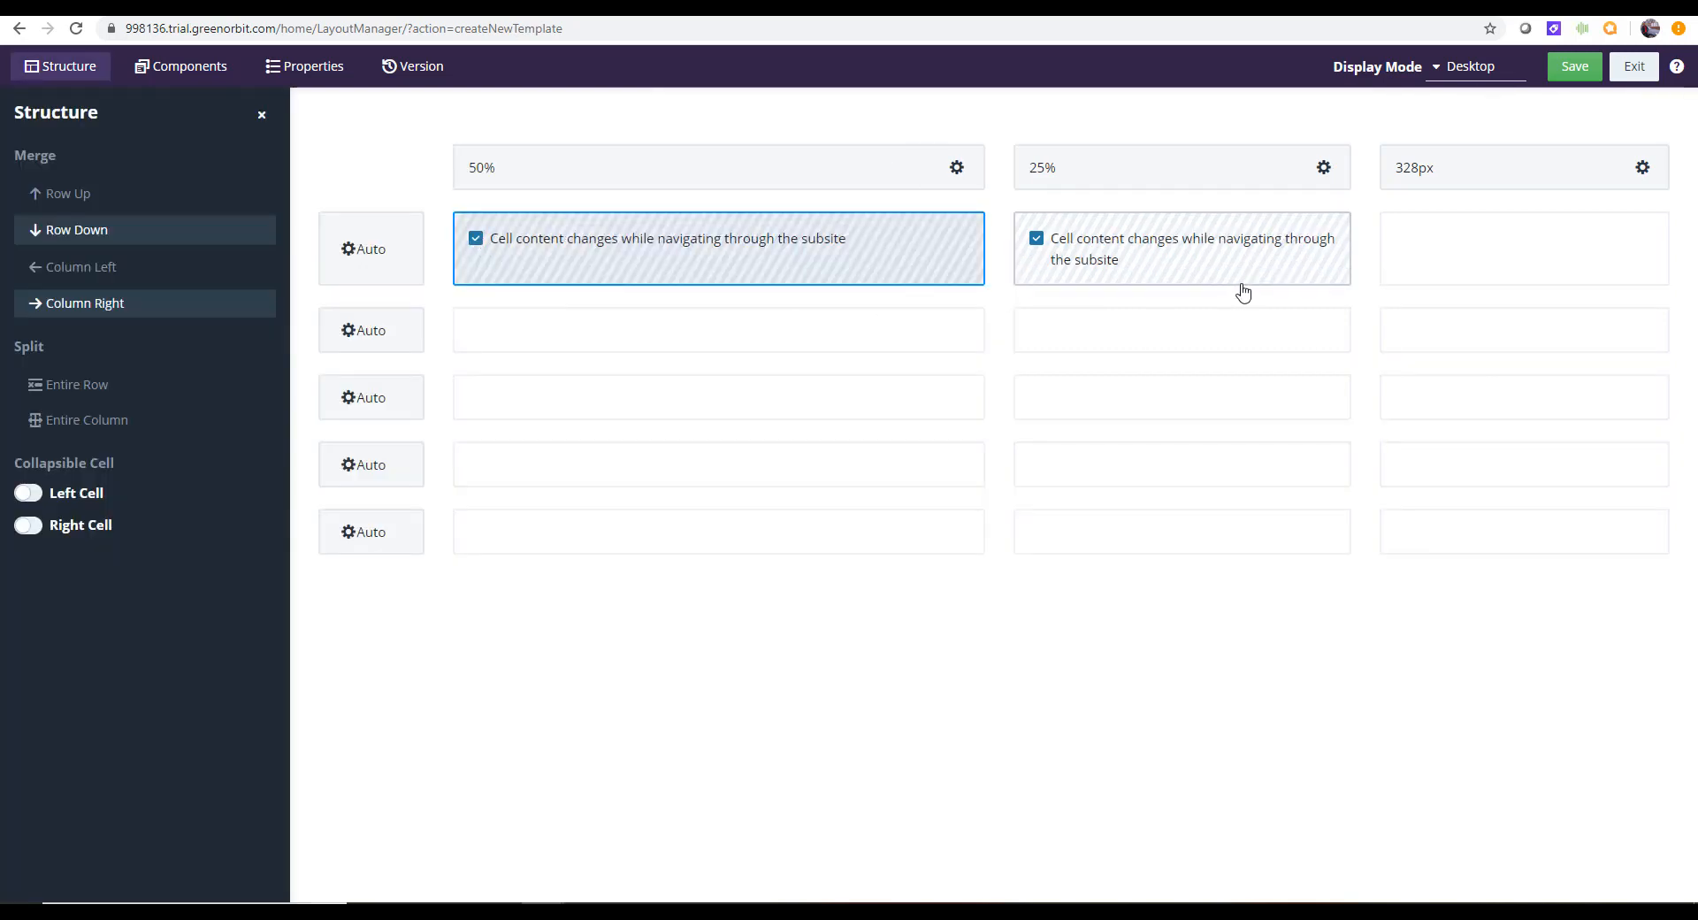
pyautogui.click(1448, 252)
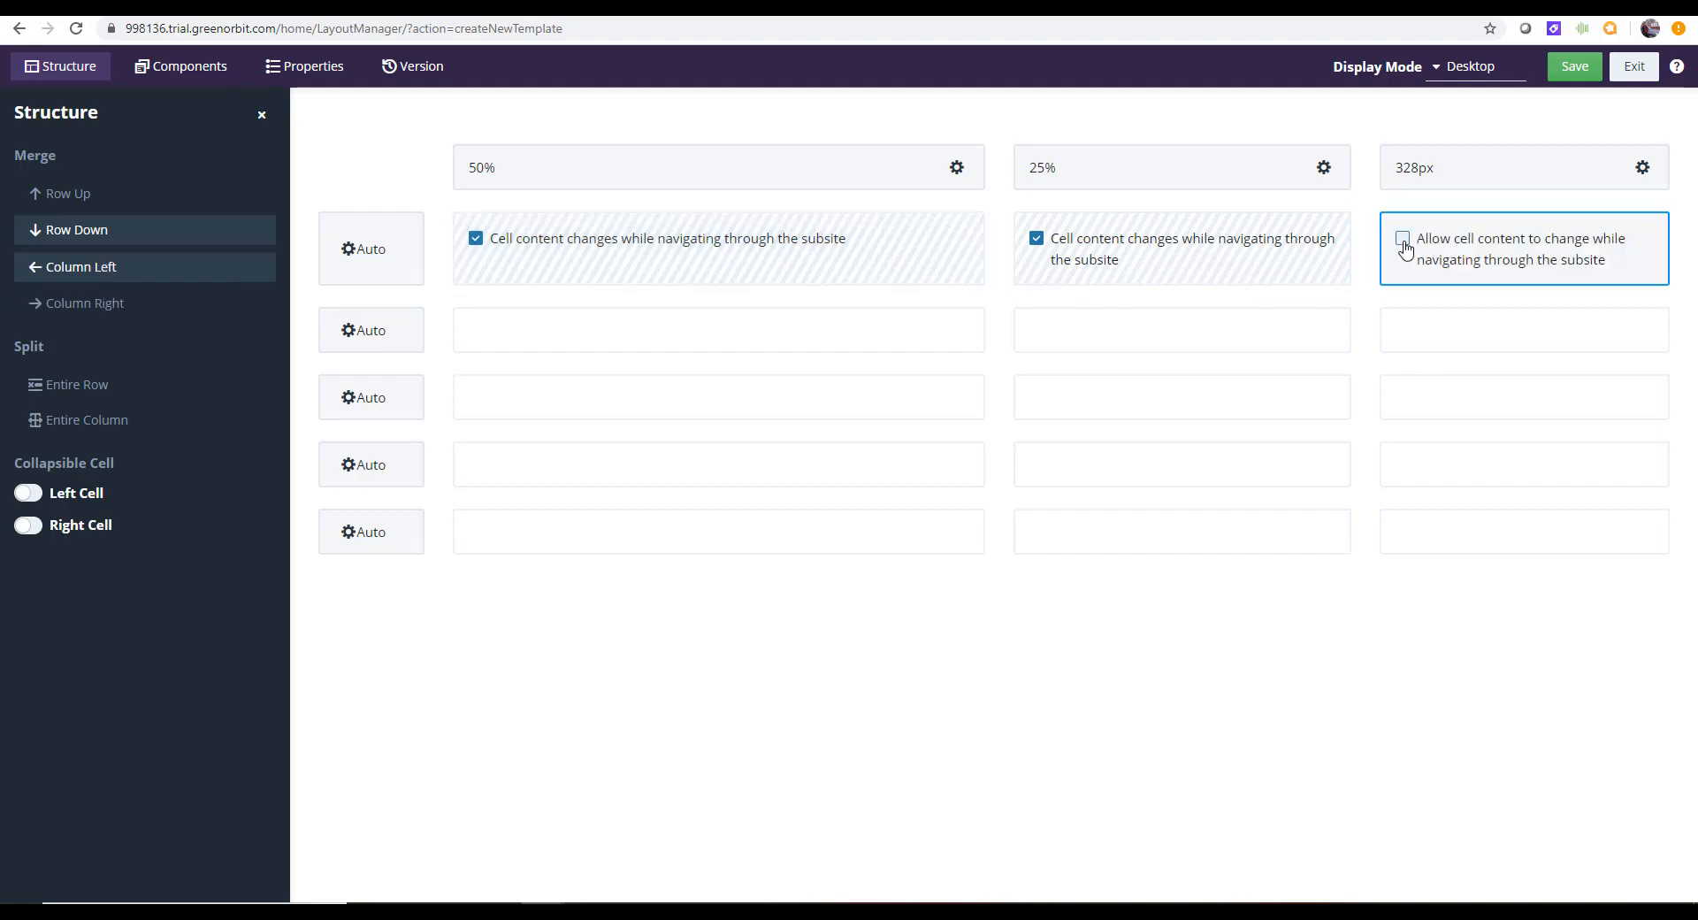
pyautogui.click(1402, 238)
# Allow content to change during subsite navigation in the first column's cells in rows two through five
pyautogui.click(751, 341)
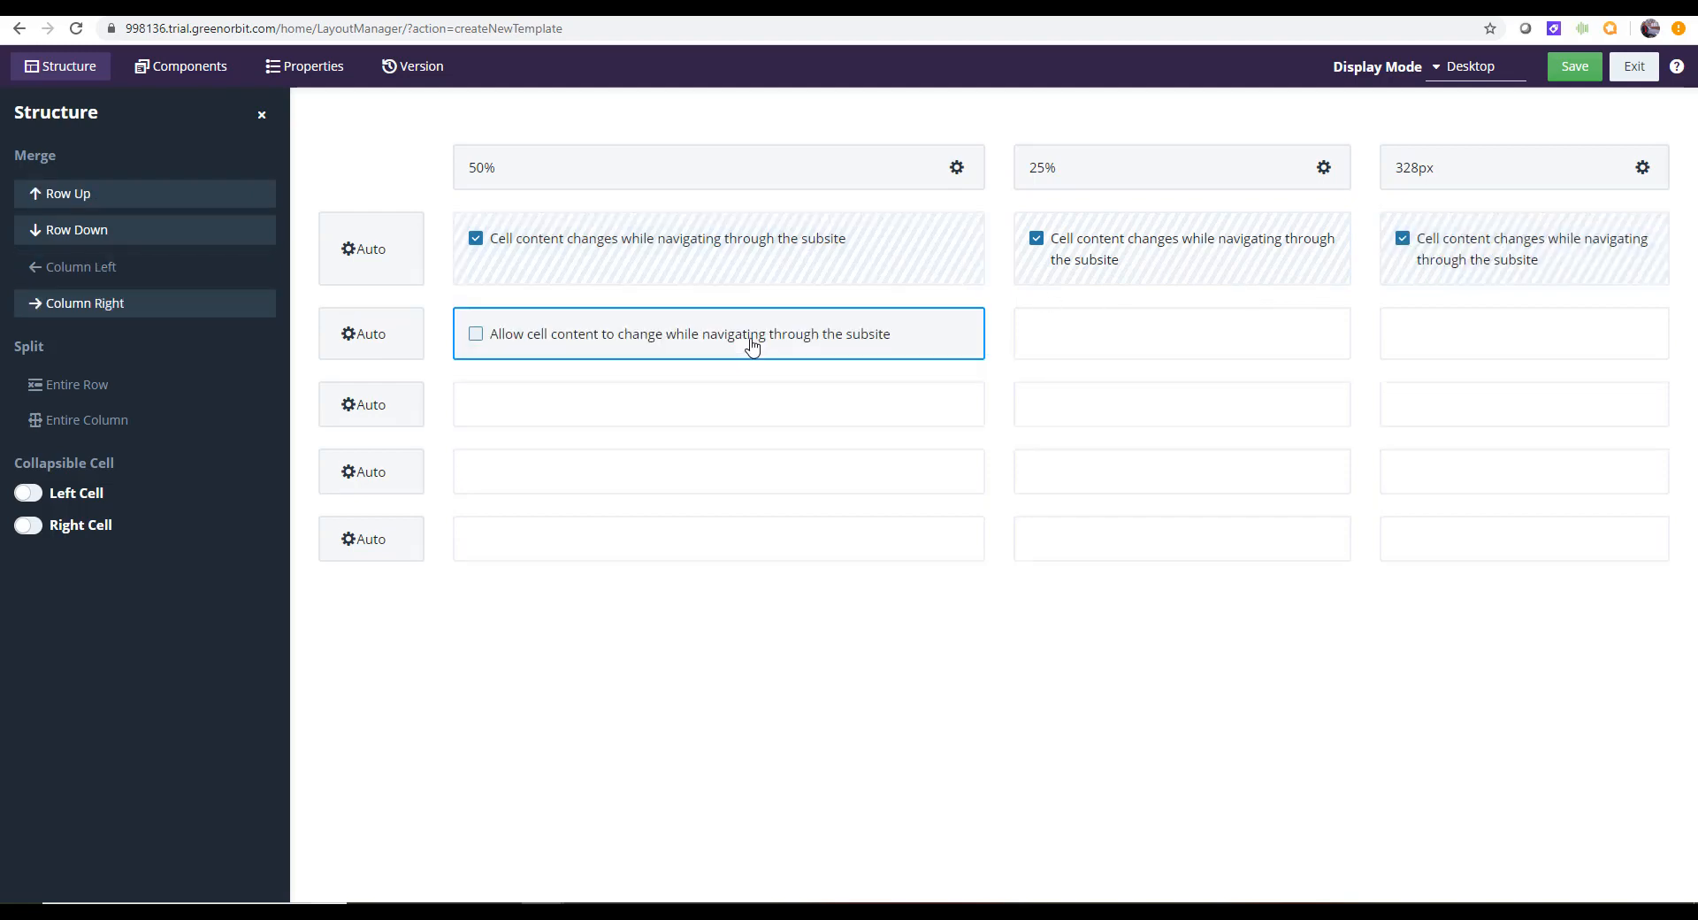
pyautogui.click(476, 334)
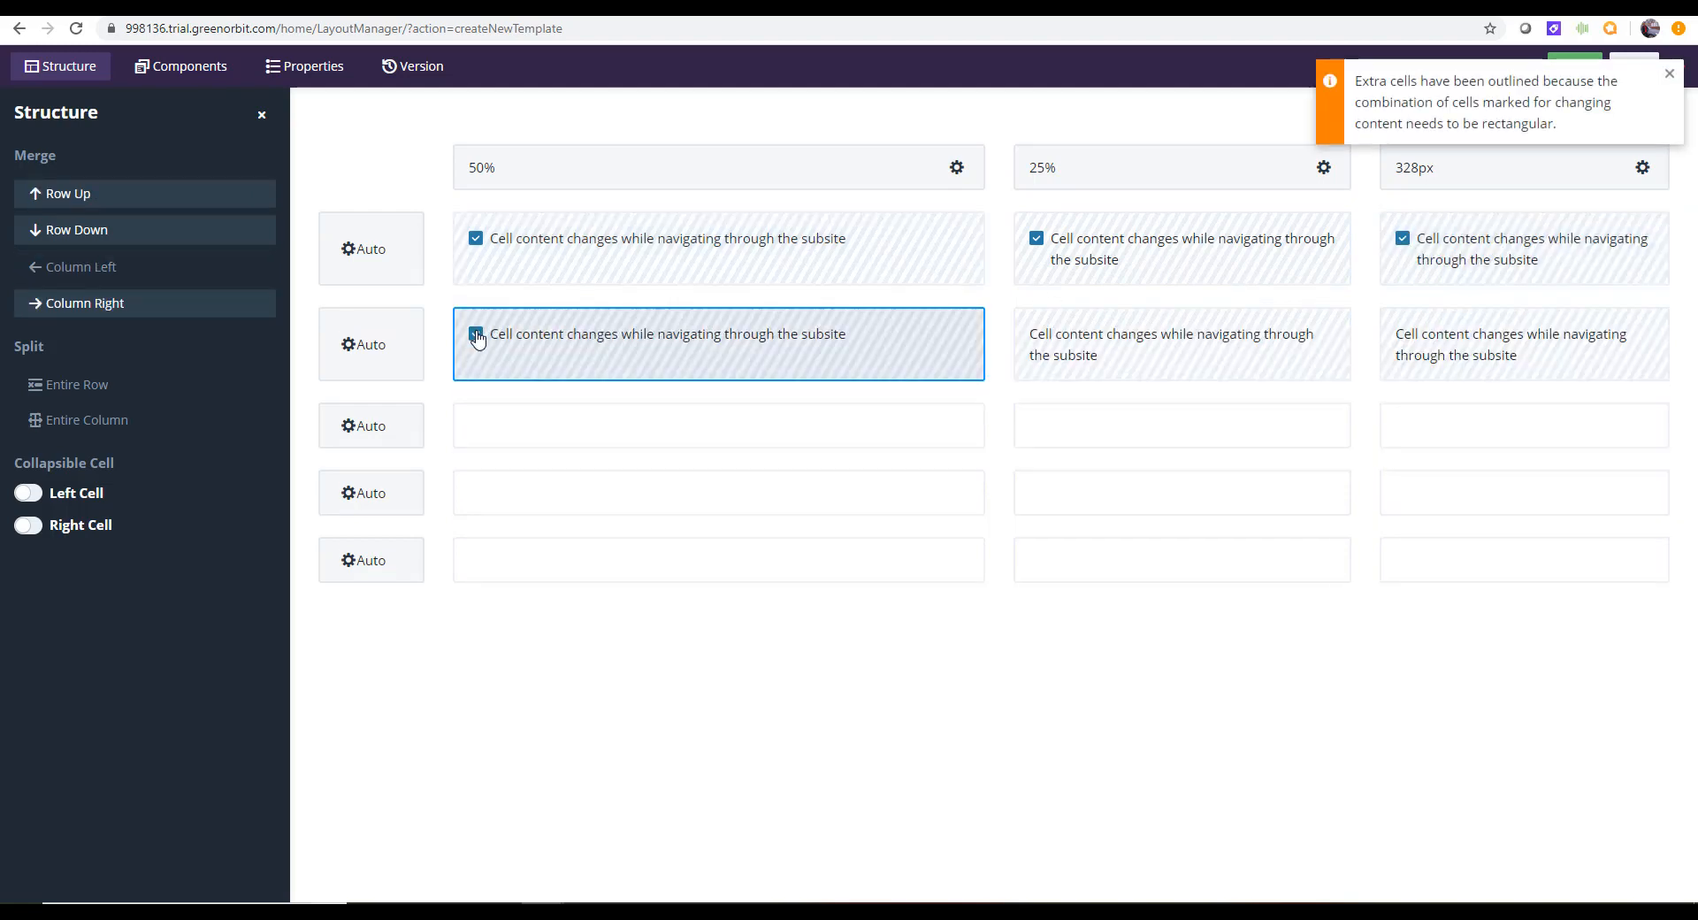
pyautogui.click(475, 433)
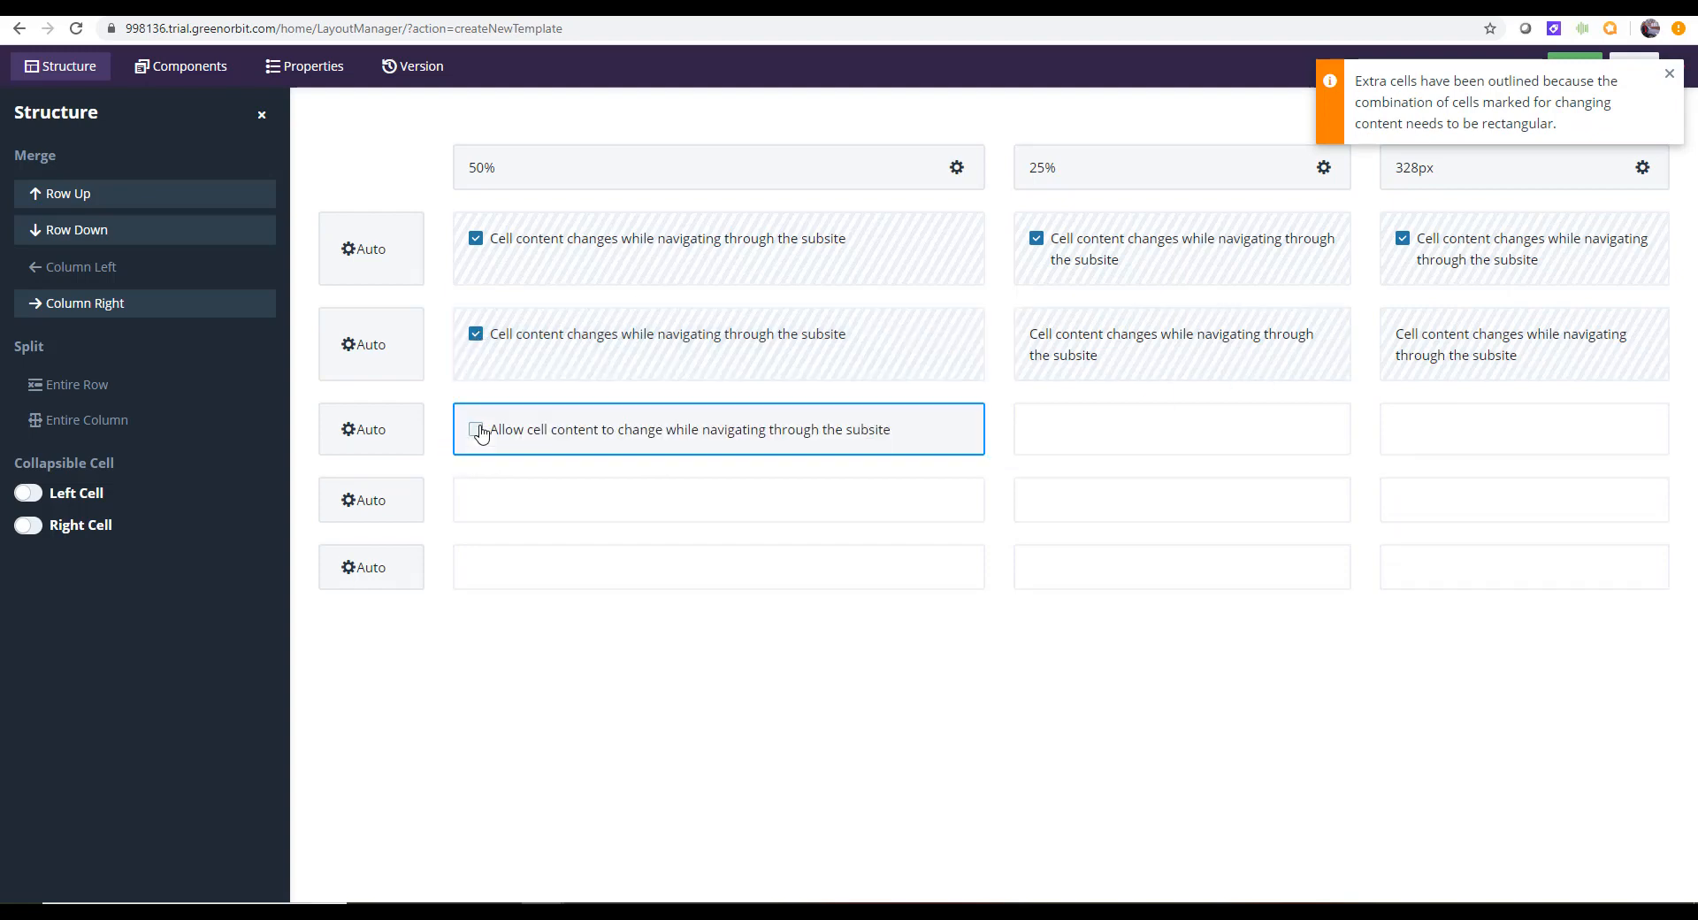
pyautogui.click(475, 430)
pyautogui.click(478, 538)
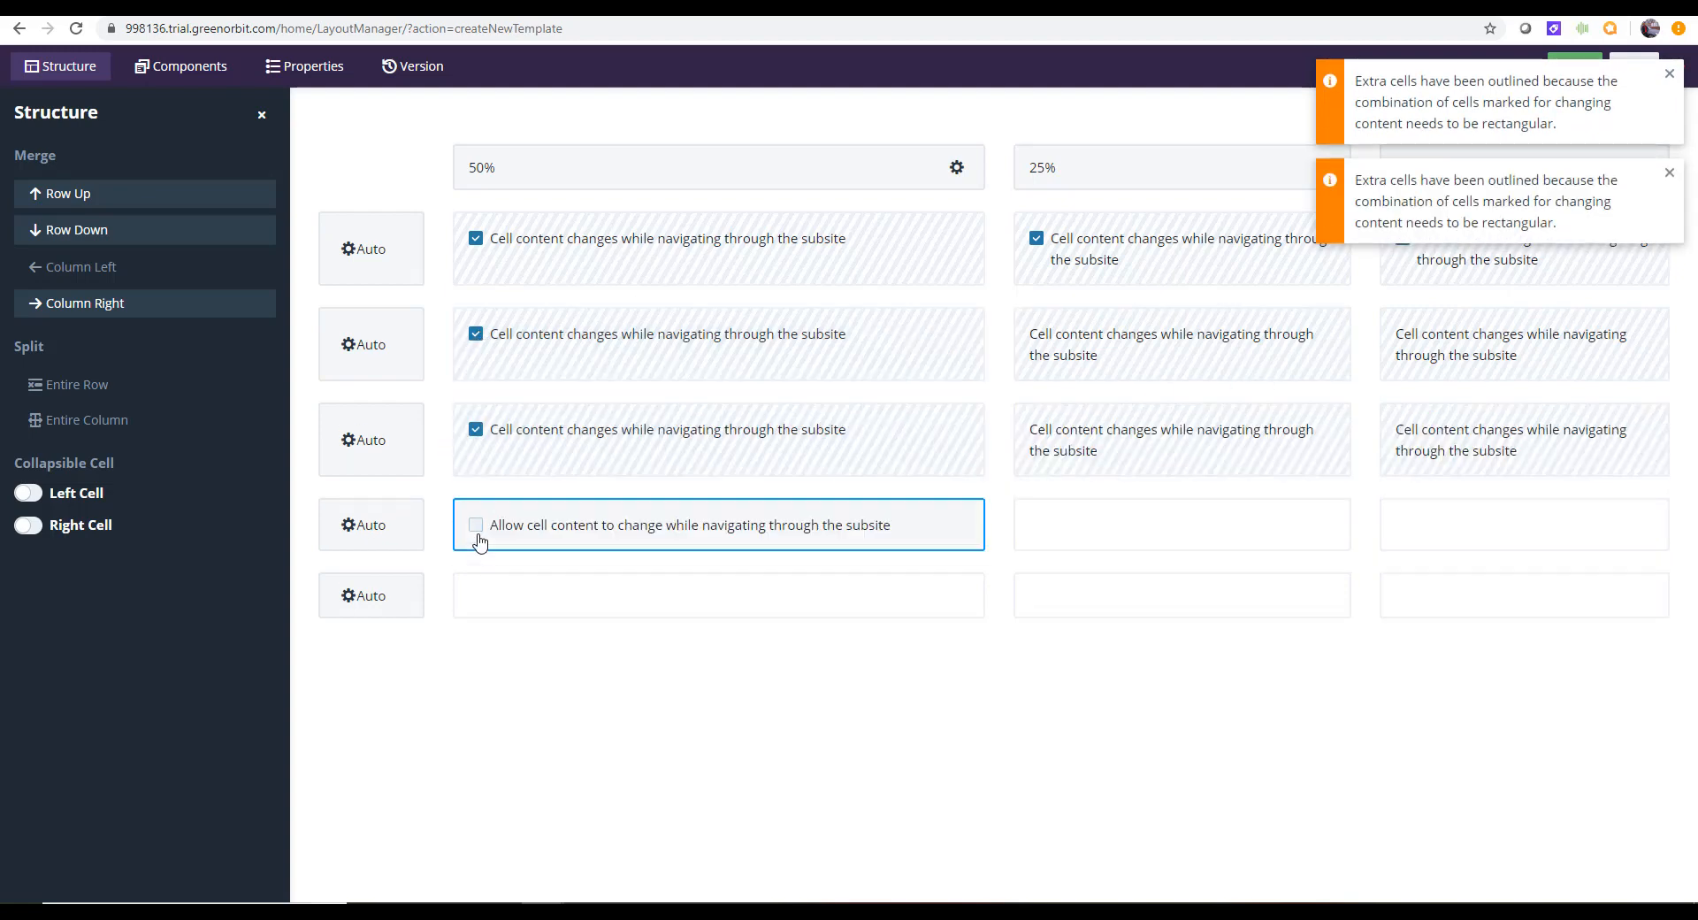
pyautogui.click(478, 528)
pyautogui.click(474, 617)
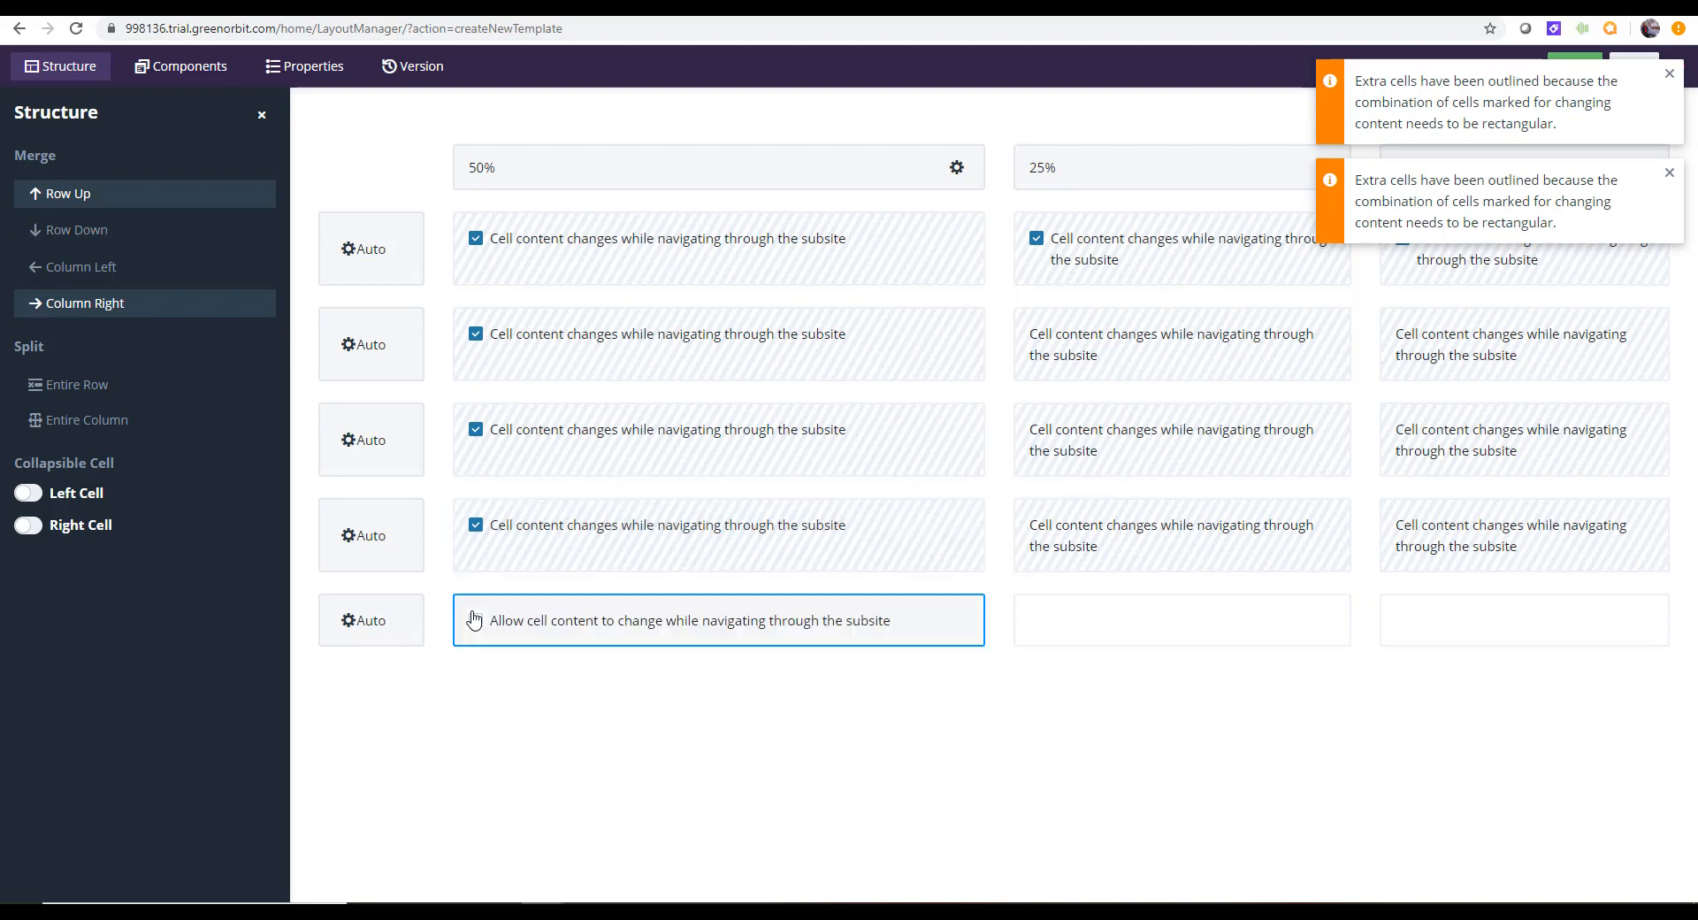
pyautogui.rightClick(474, 617)
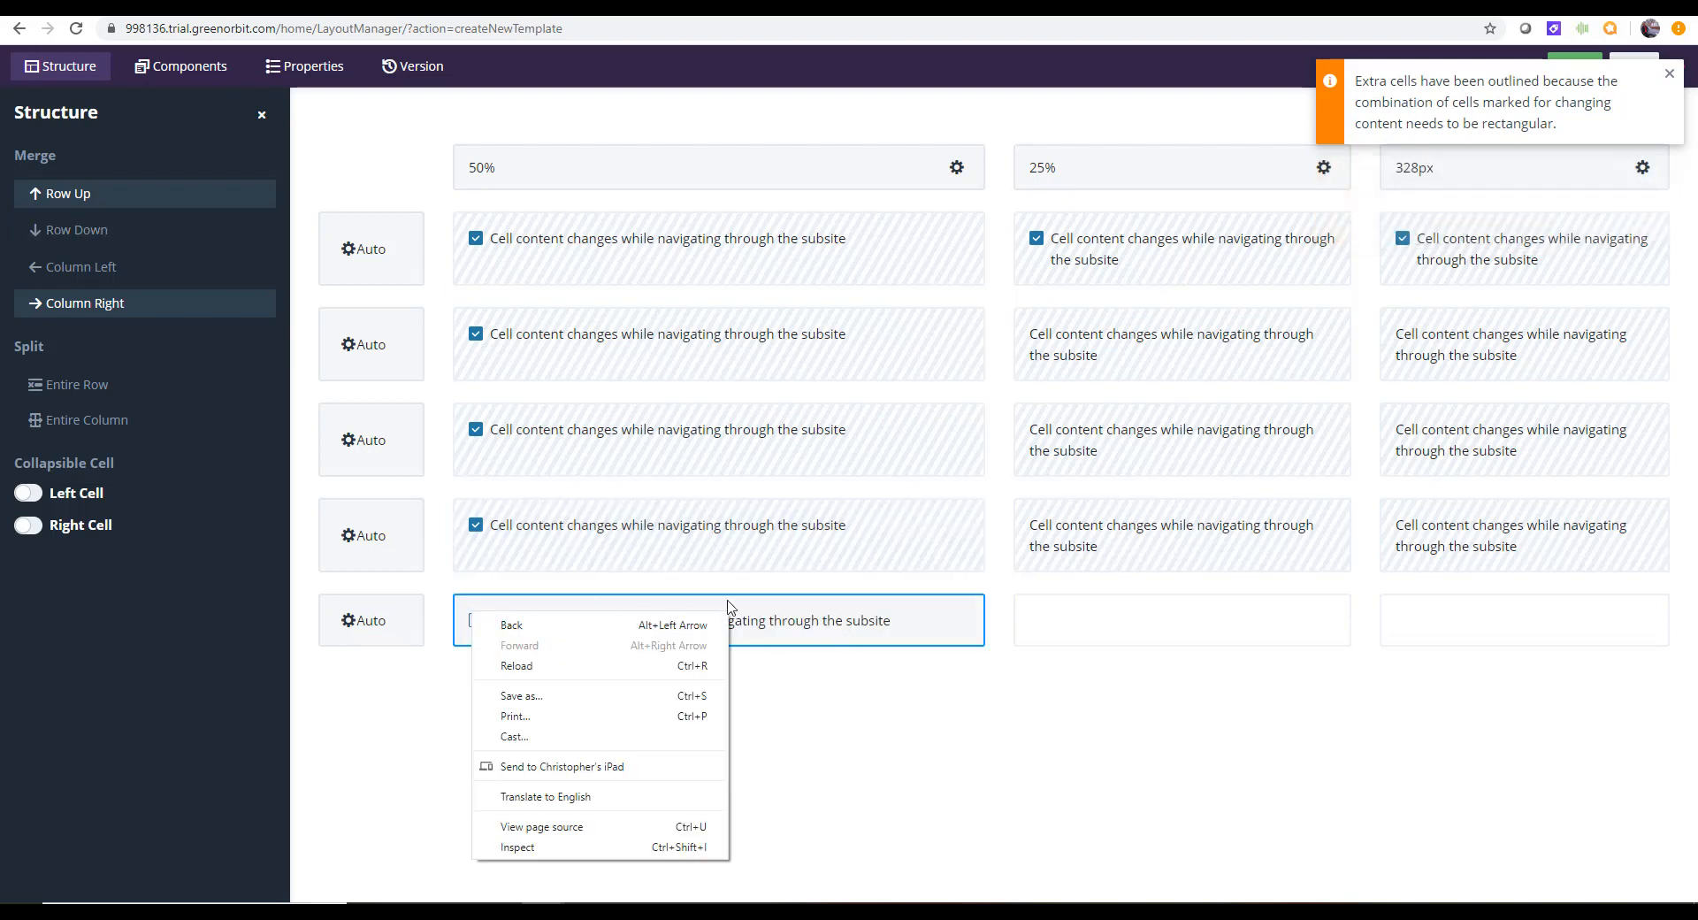
pyautogui.click(476, 621)
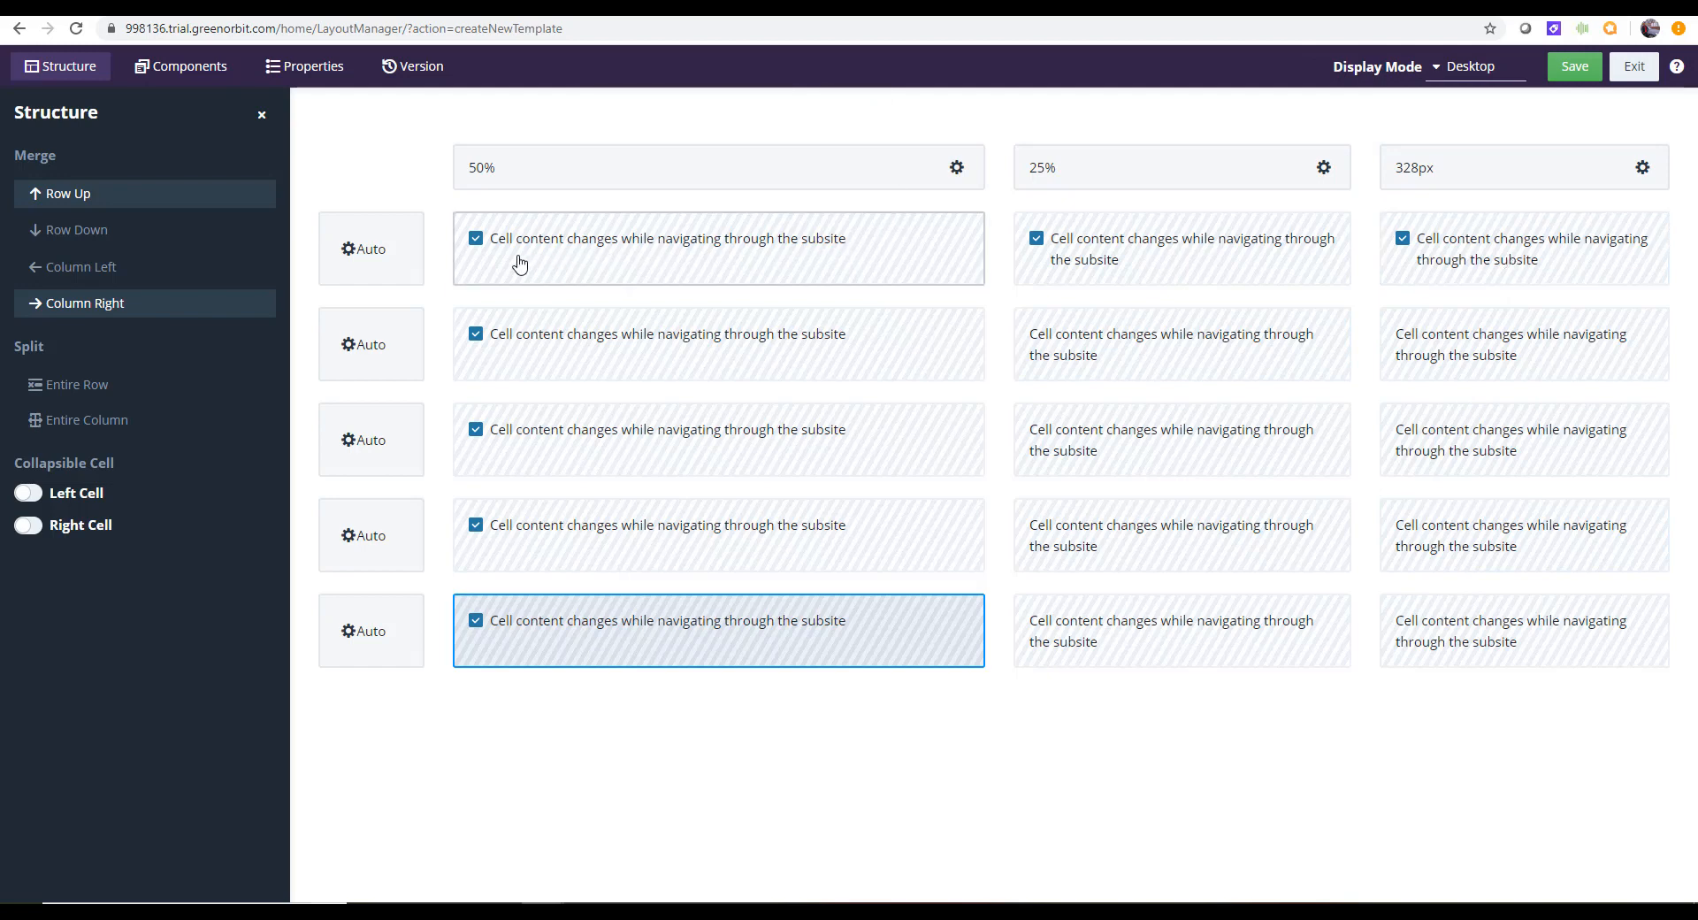
# Turn off changing content for all three cells in the first row
pyautogui.click(475, 238)
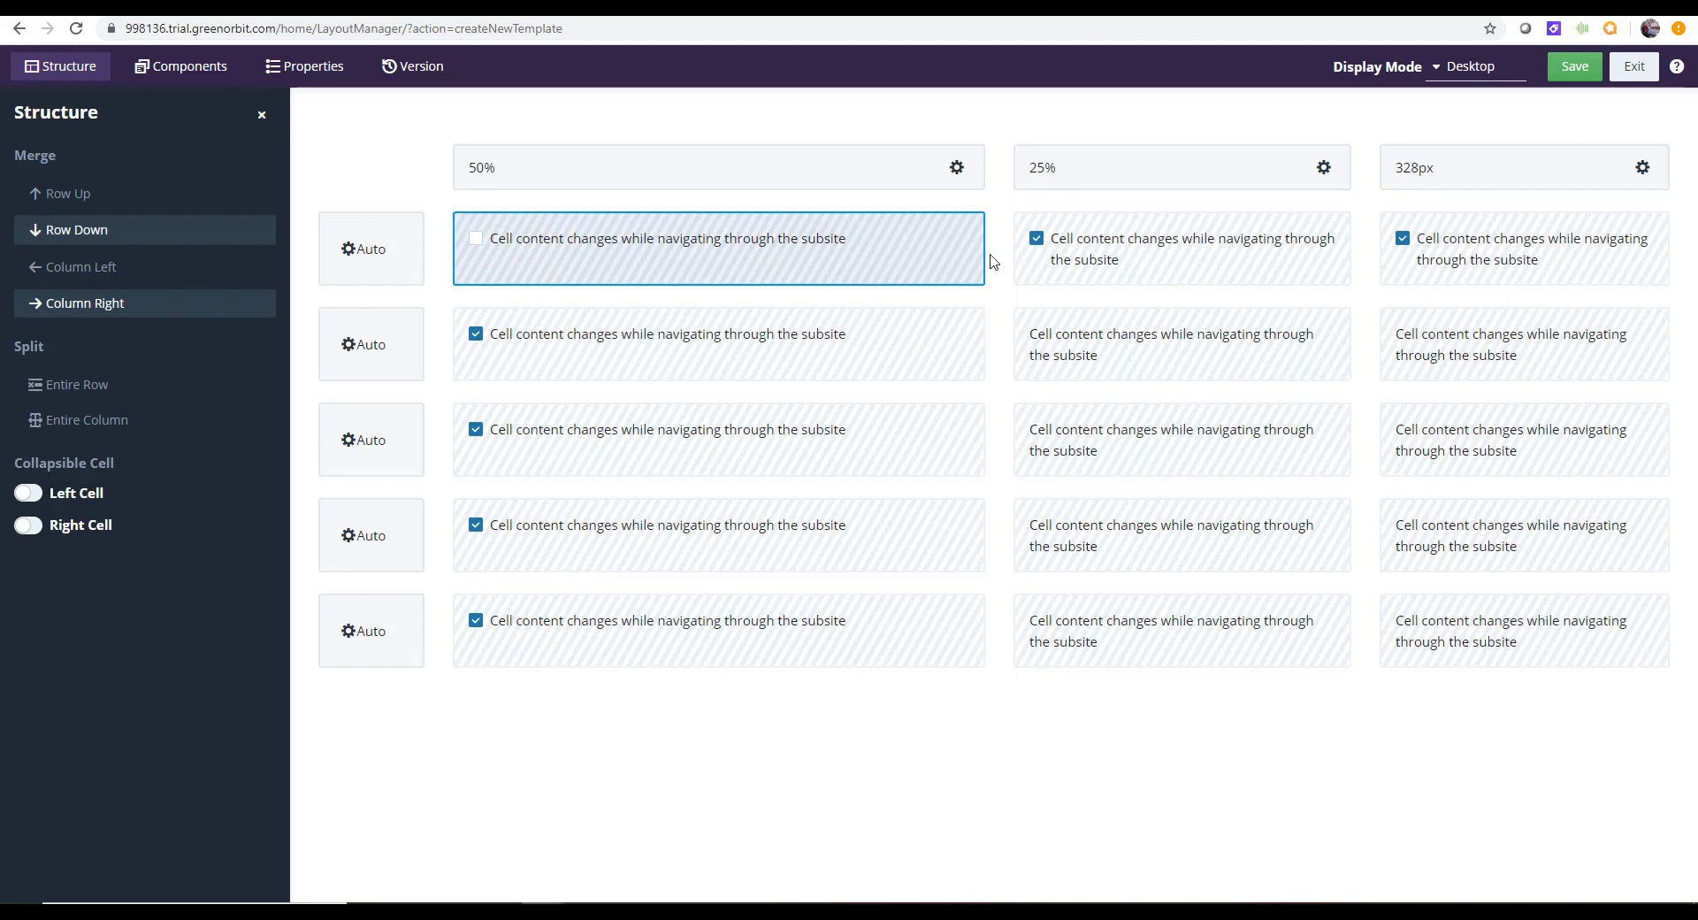
pyautogui.click(1037, 238)
pyautogui.click(1404, 240)
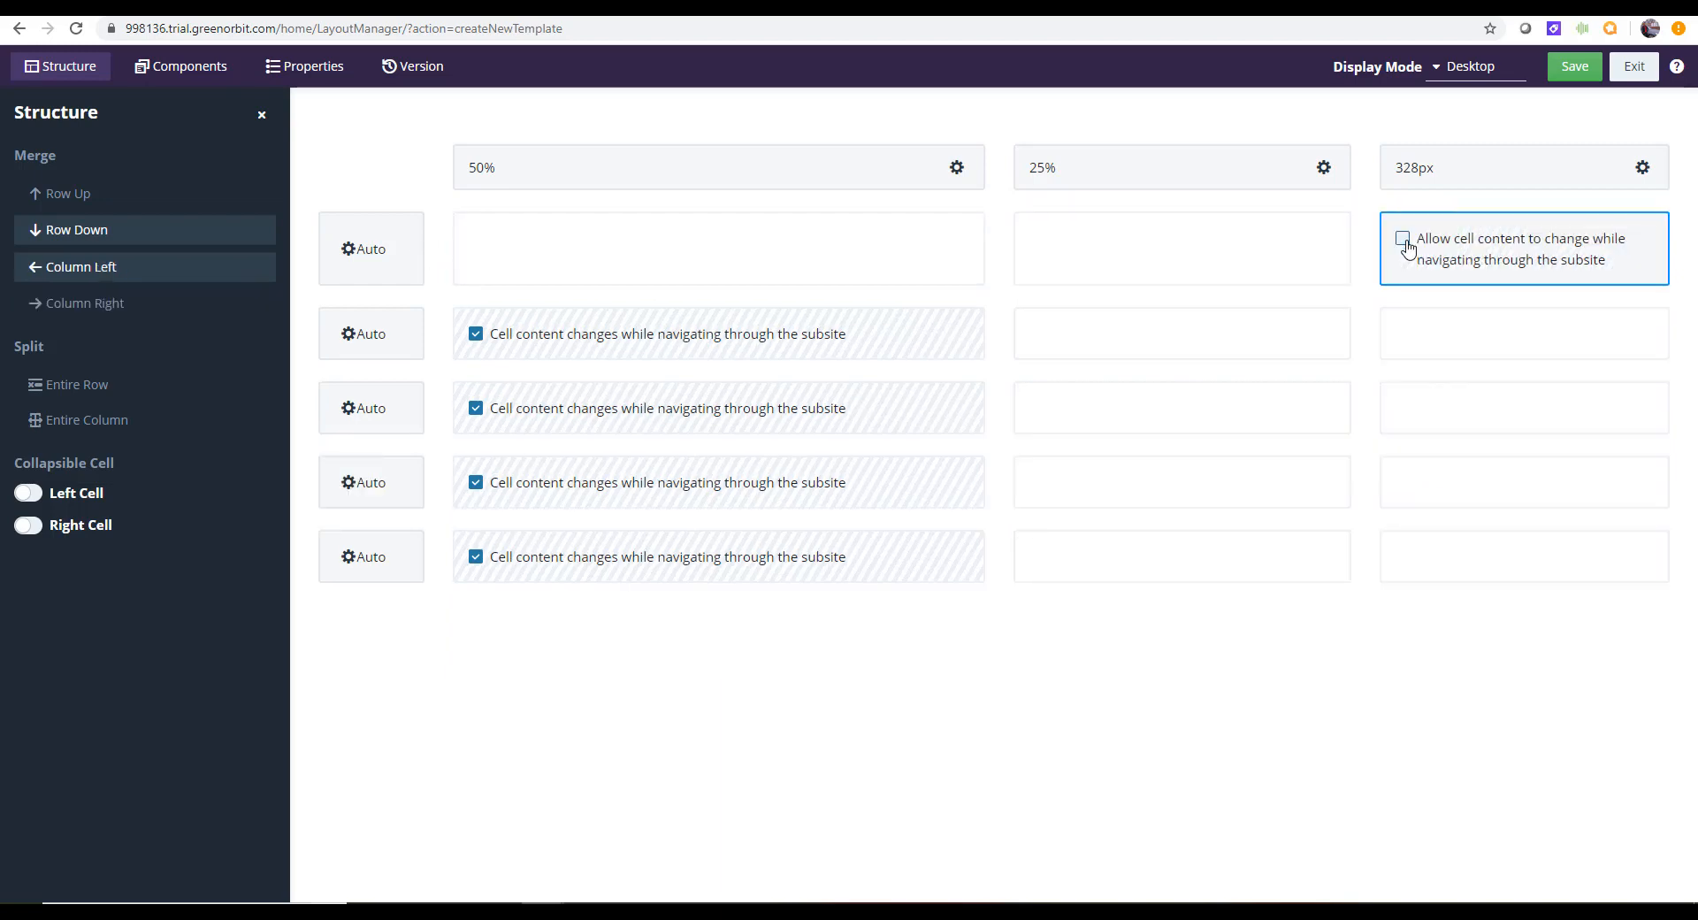
# Merge the first row's three cells into one cell spanning all columns
pyautogui.click(791, 276)
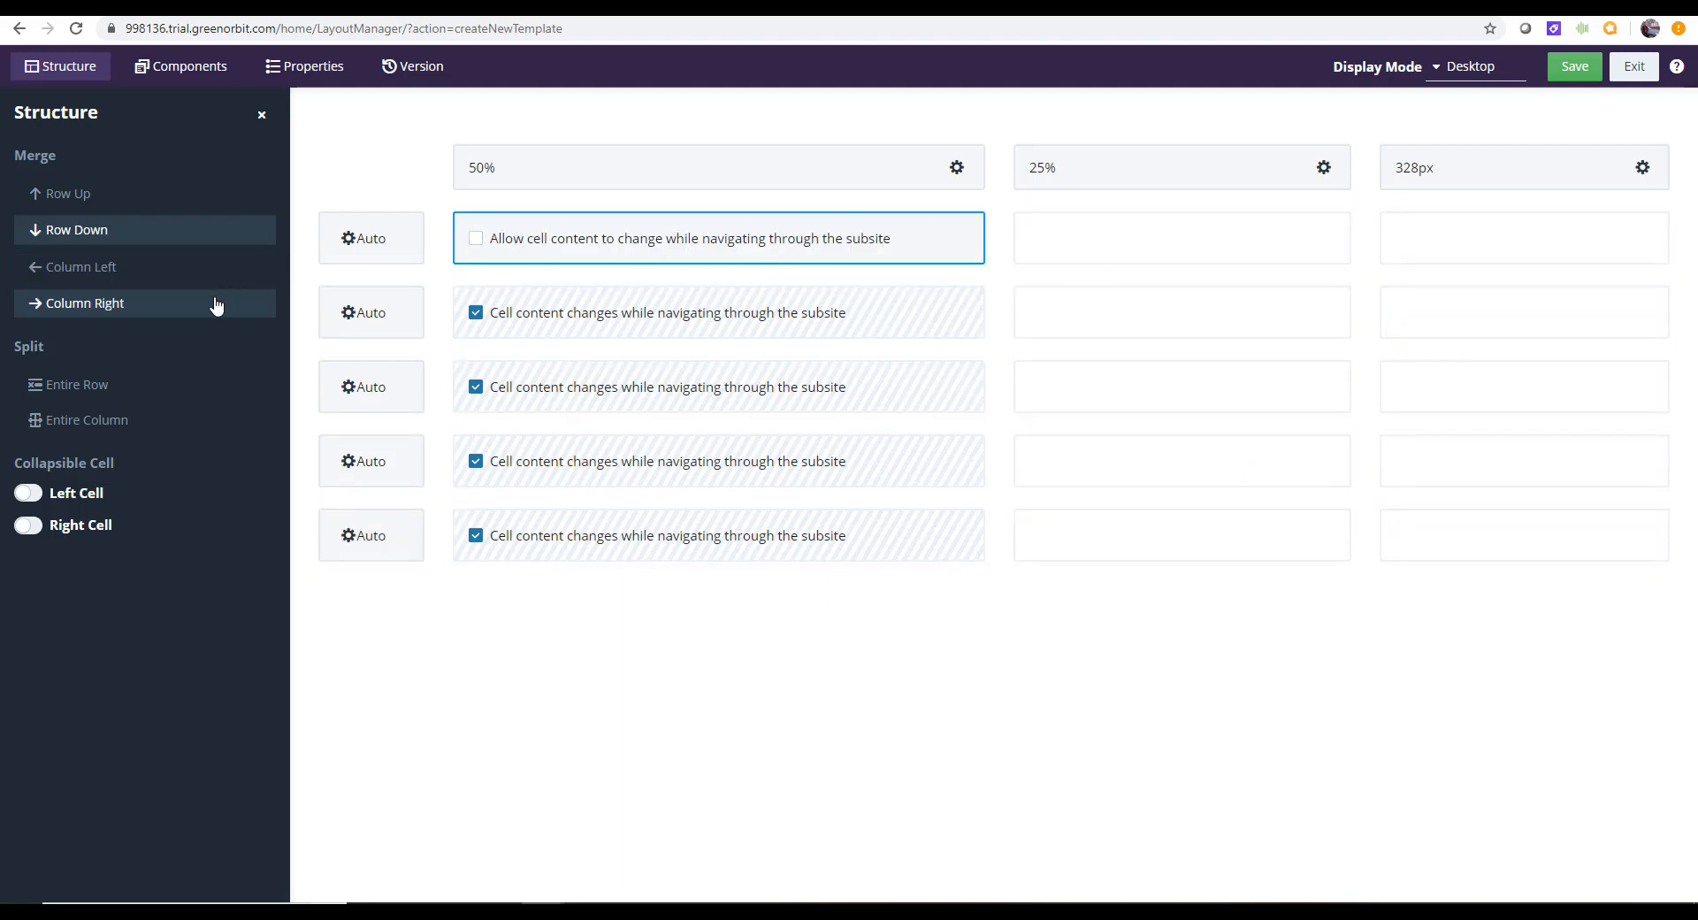
pyautogui.click(183, 307)
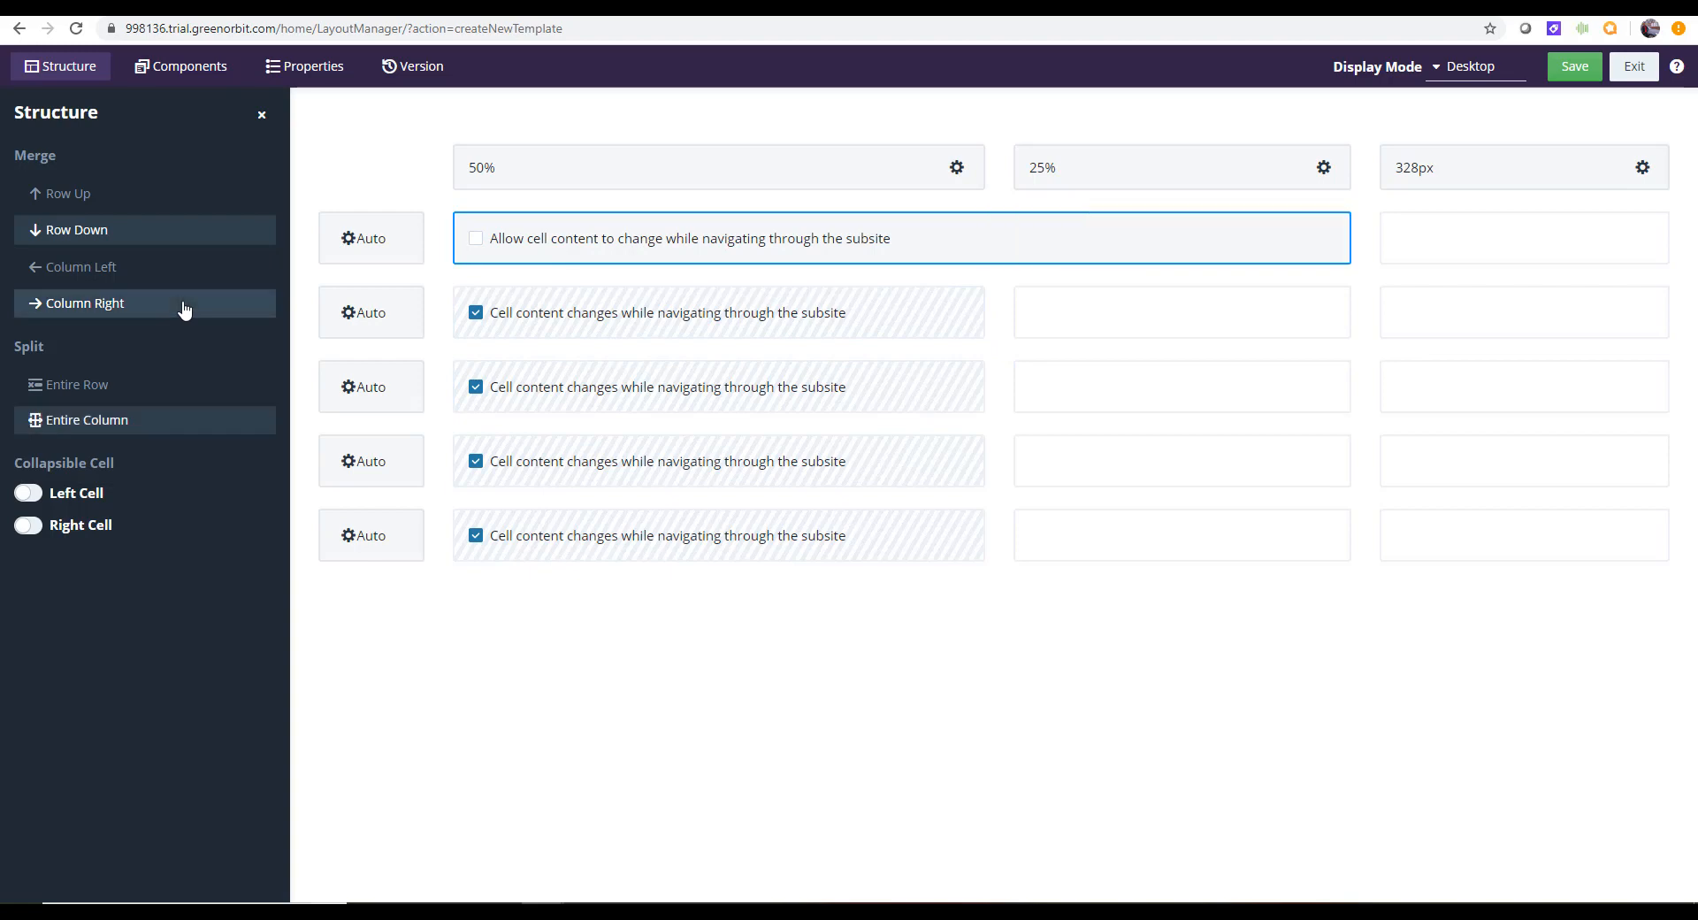
pyautogui.click(183, 306)
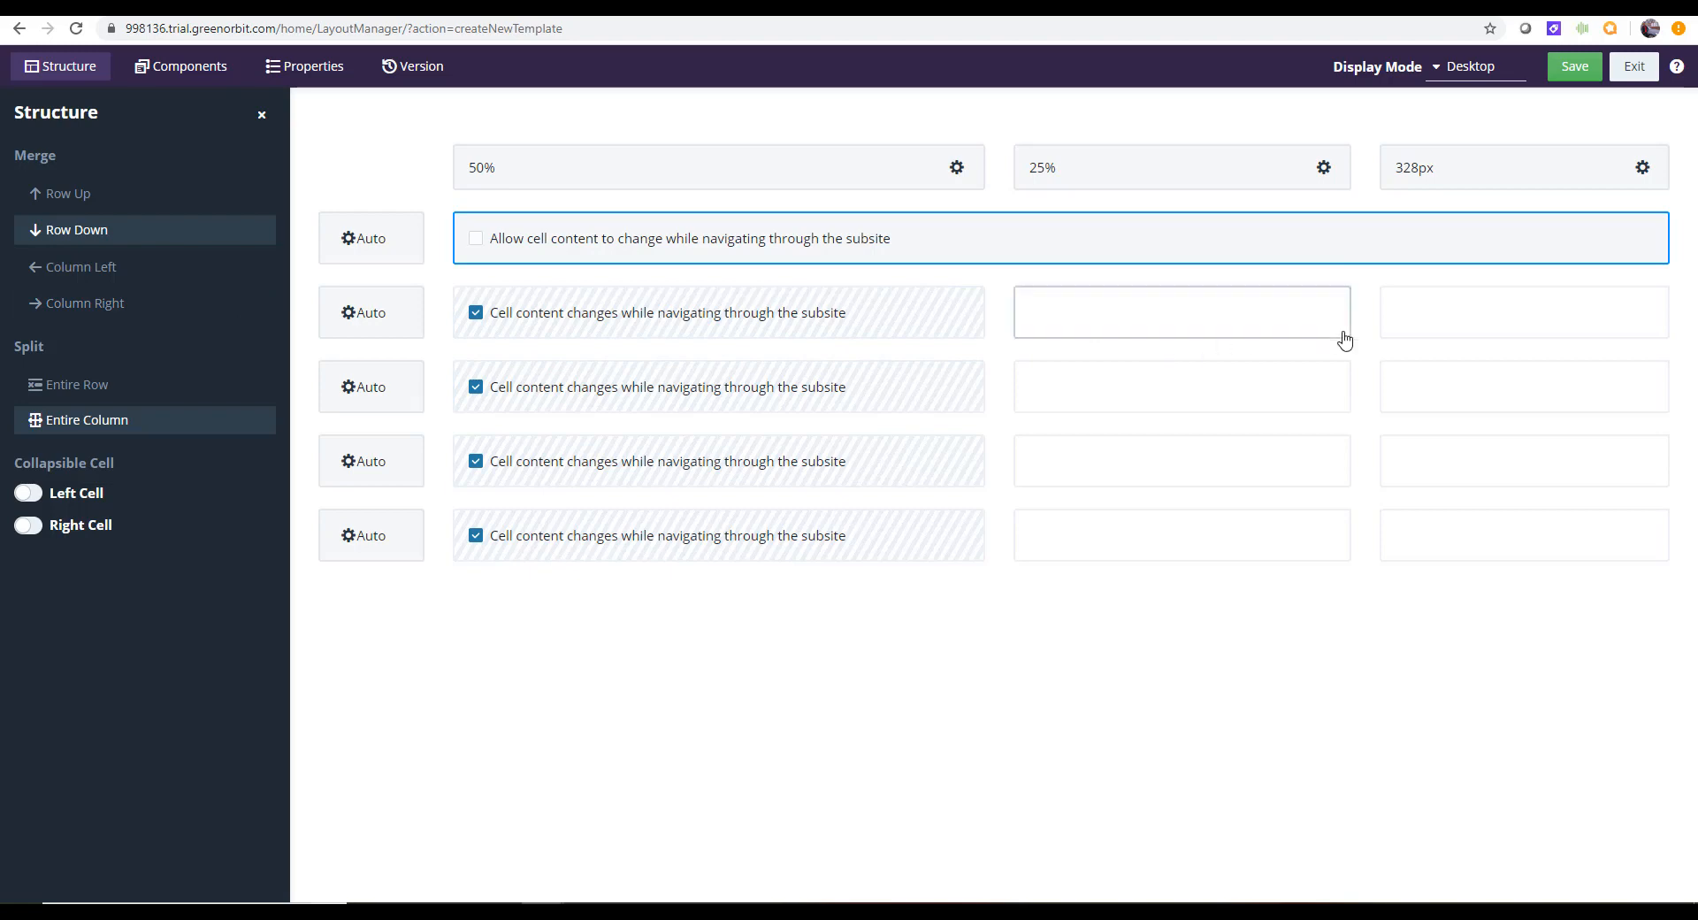
# Merge the third column's cells from row two down through row five into one tall cell
pyautogui.click(1457, 341)
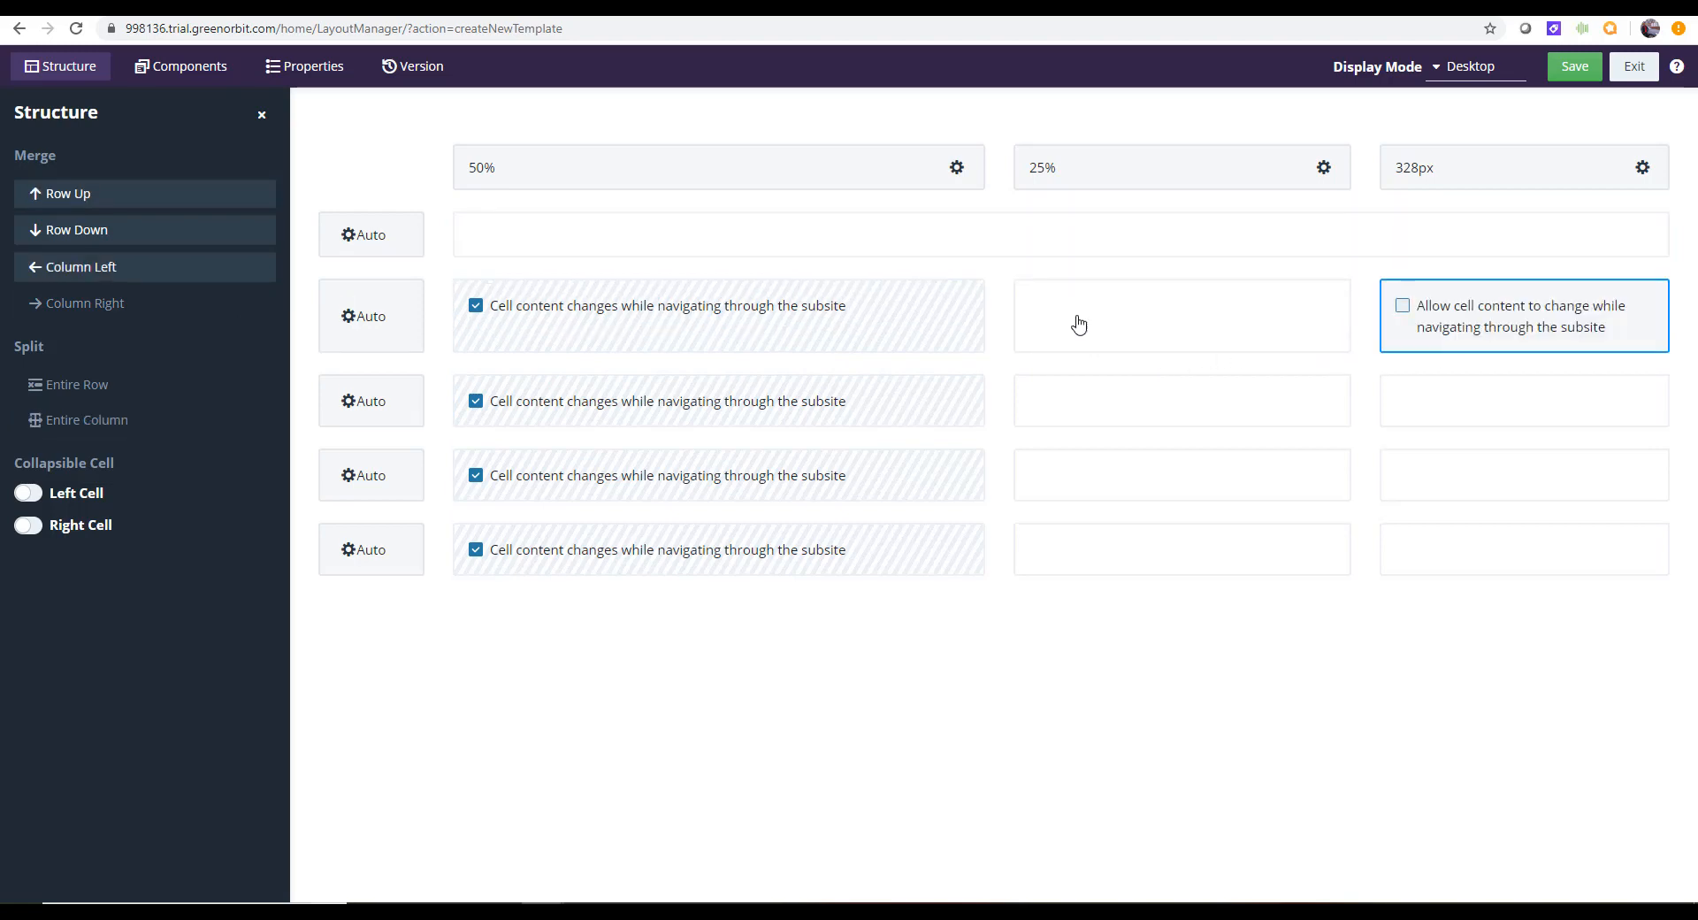
pyautogui.click(137, 230)
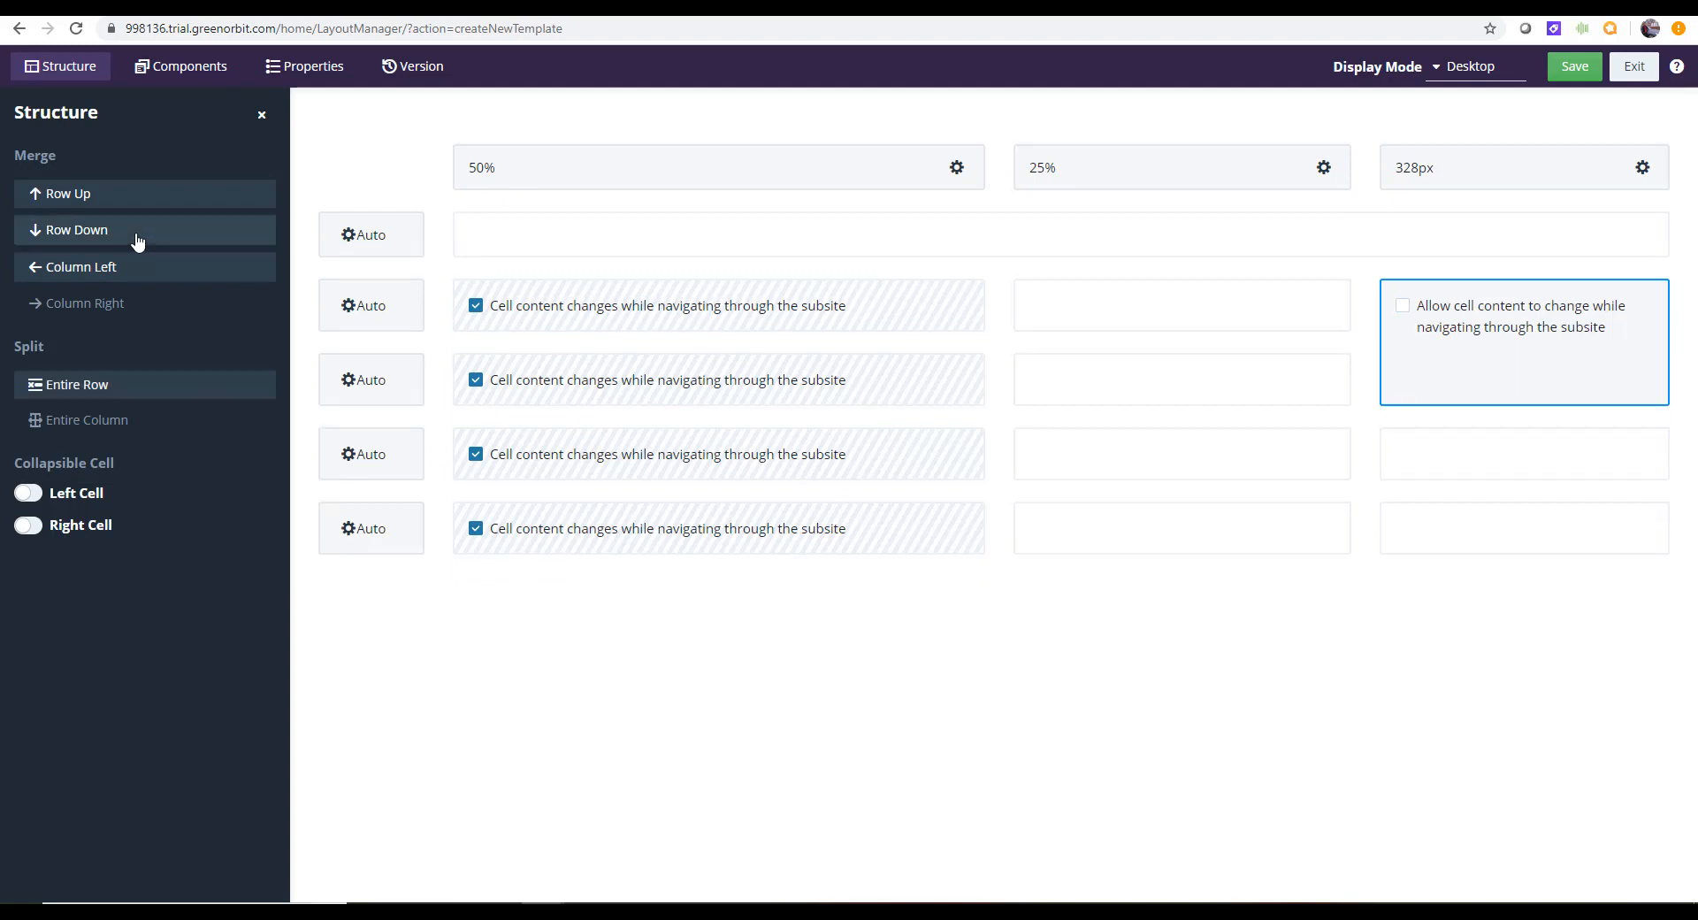
pyautogui.click(137, 230)
pyautogui.click(137, 230)
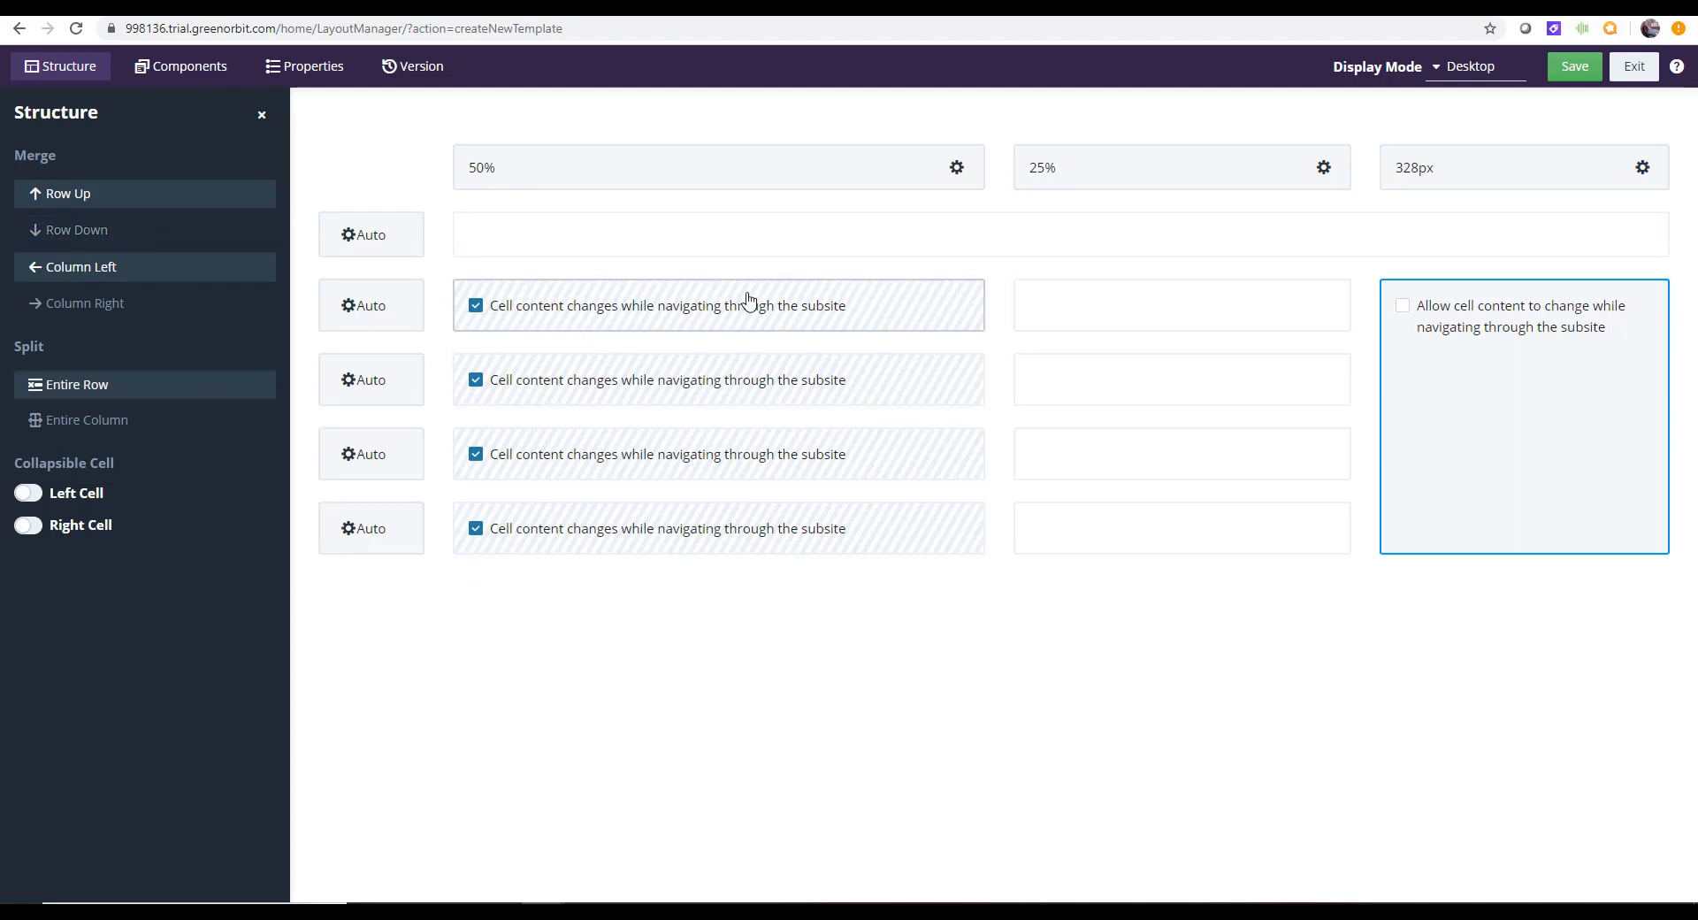
# Set the first and middle columns to adjust their widths automatically
pyautogui.click(957, 168)
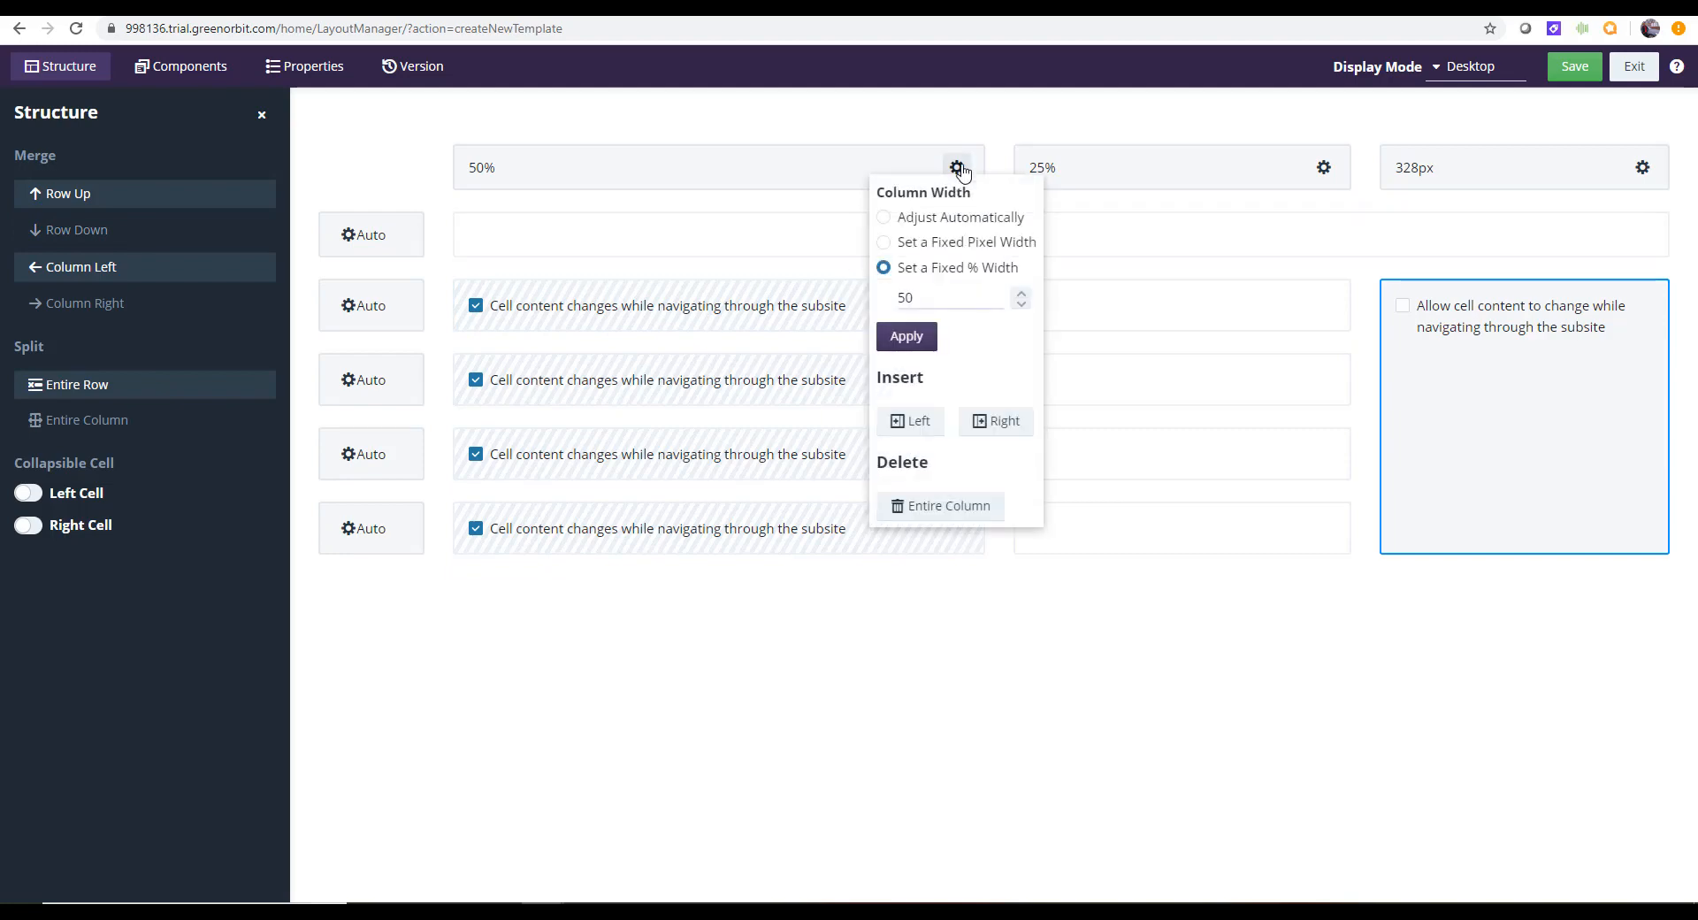
pyautogui.click(883, 216)
pyautogui.click(906, 299)
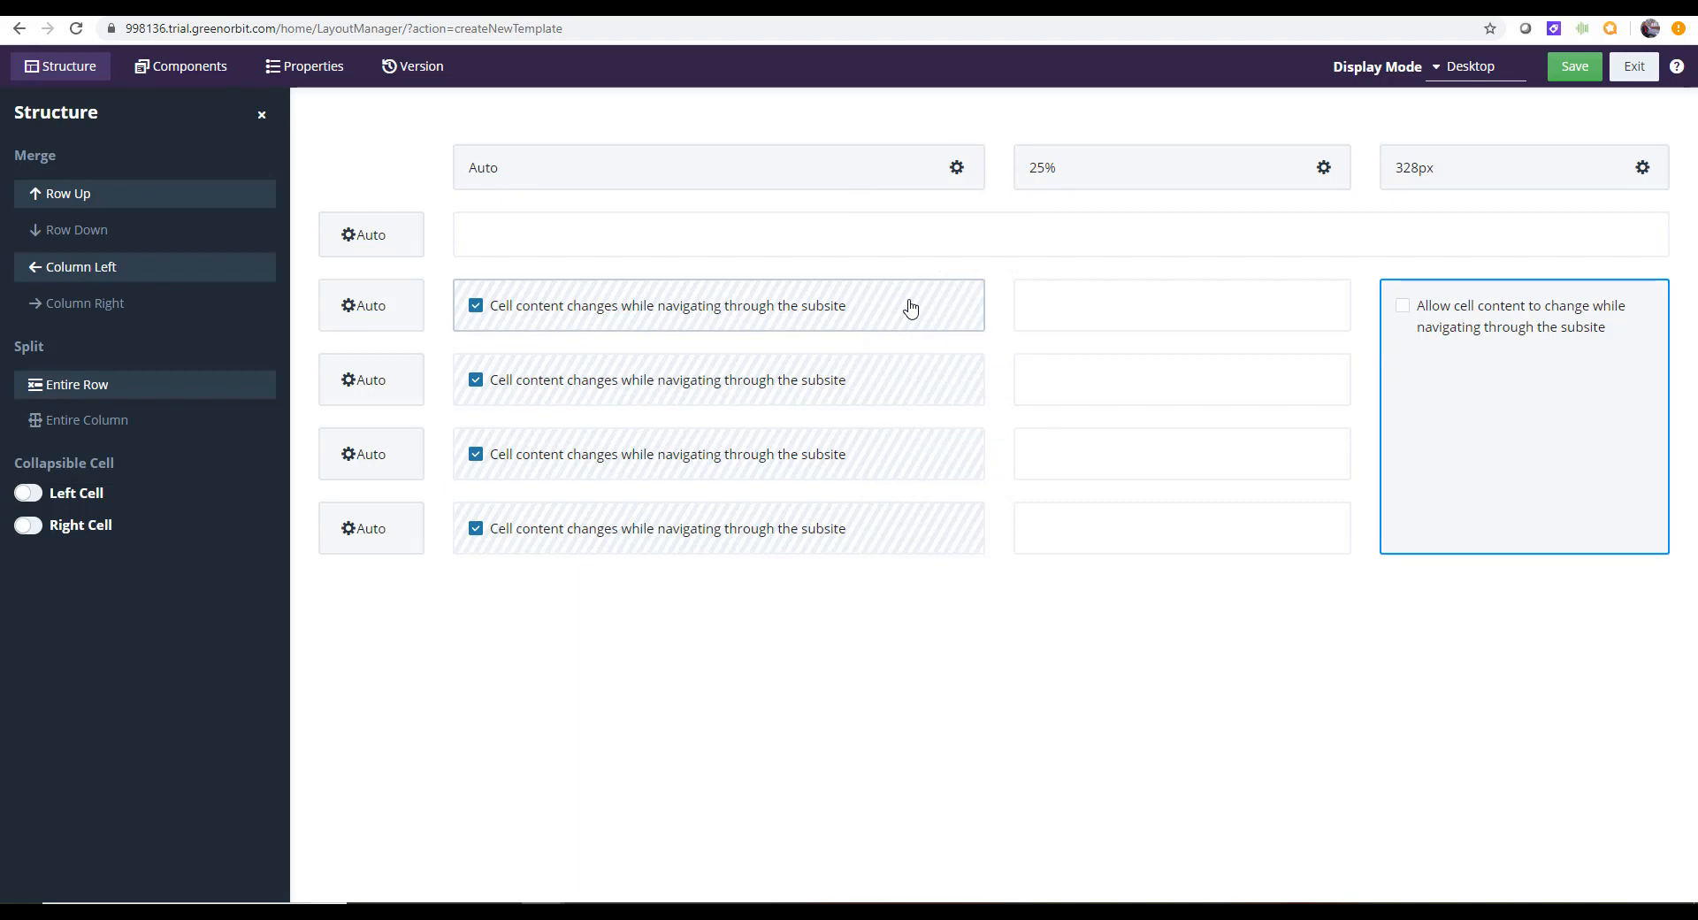
pyautogui.click(1324, 167)
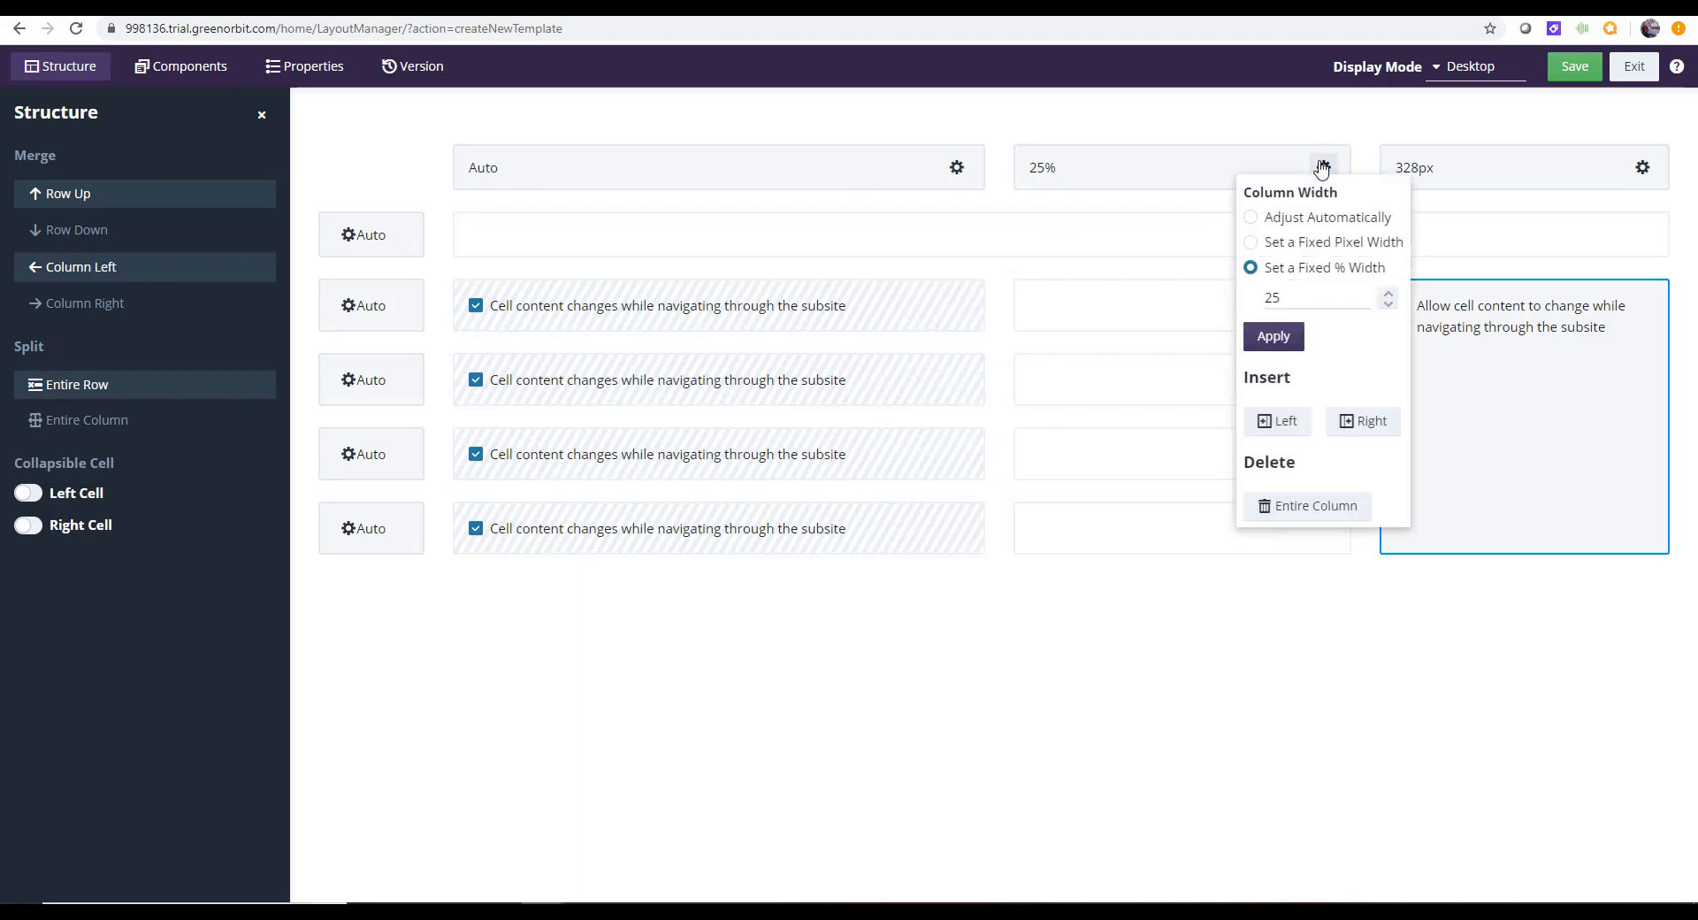
pyautogui.click(1250, 219)
pyautogui.click(1274, 300)
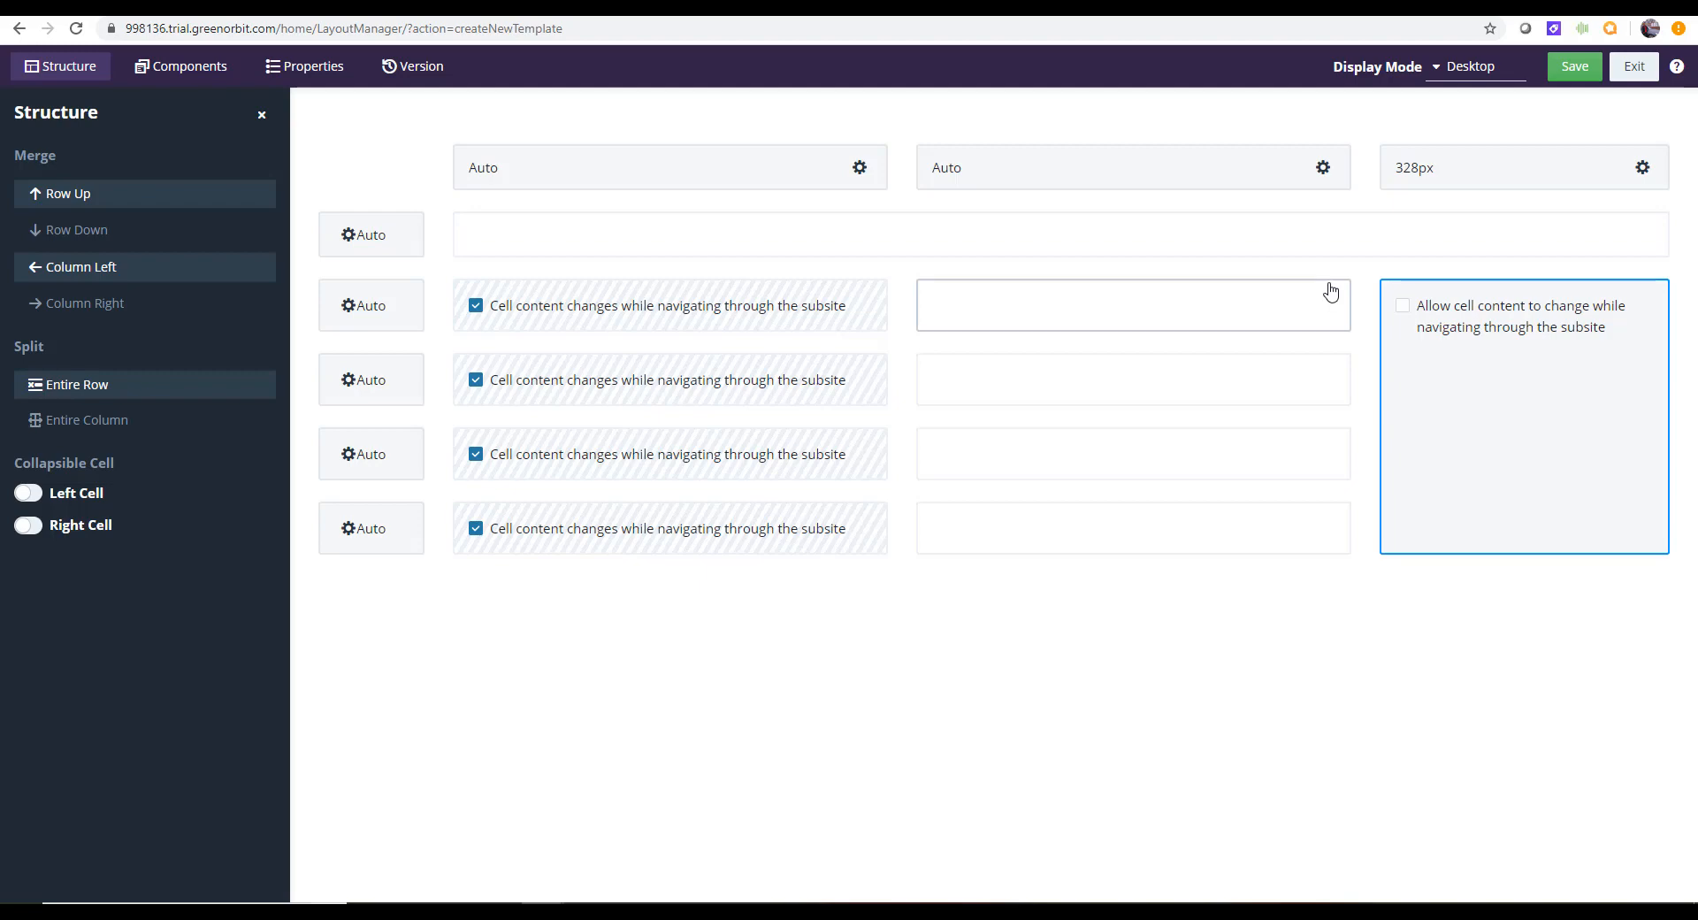
# Insert a new column immediately to the right of the first column
pyautogui.click(768, 311)
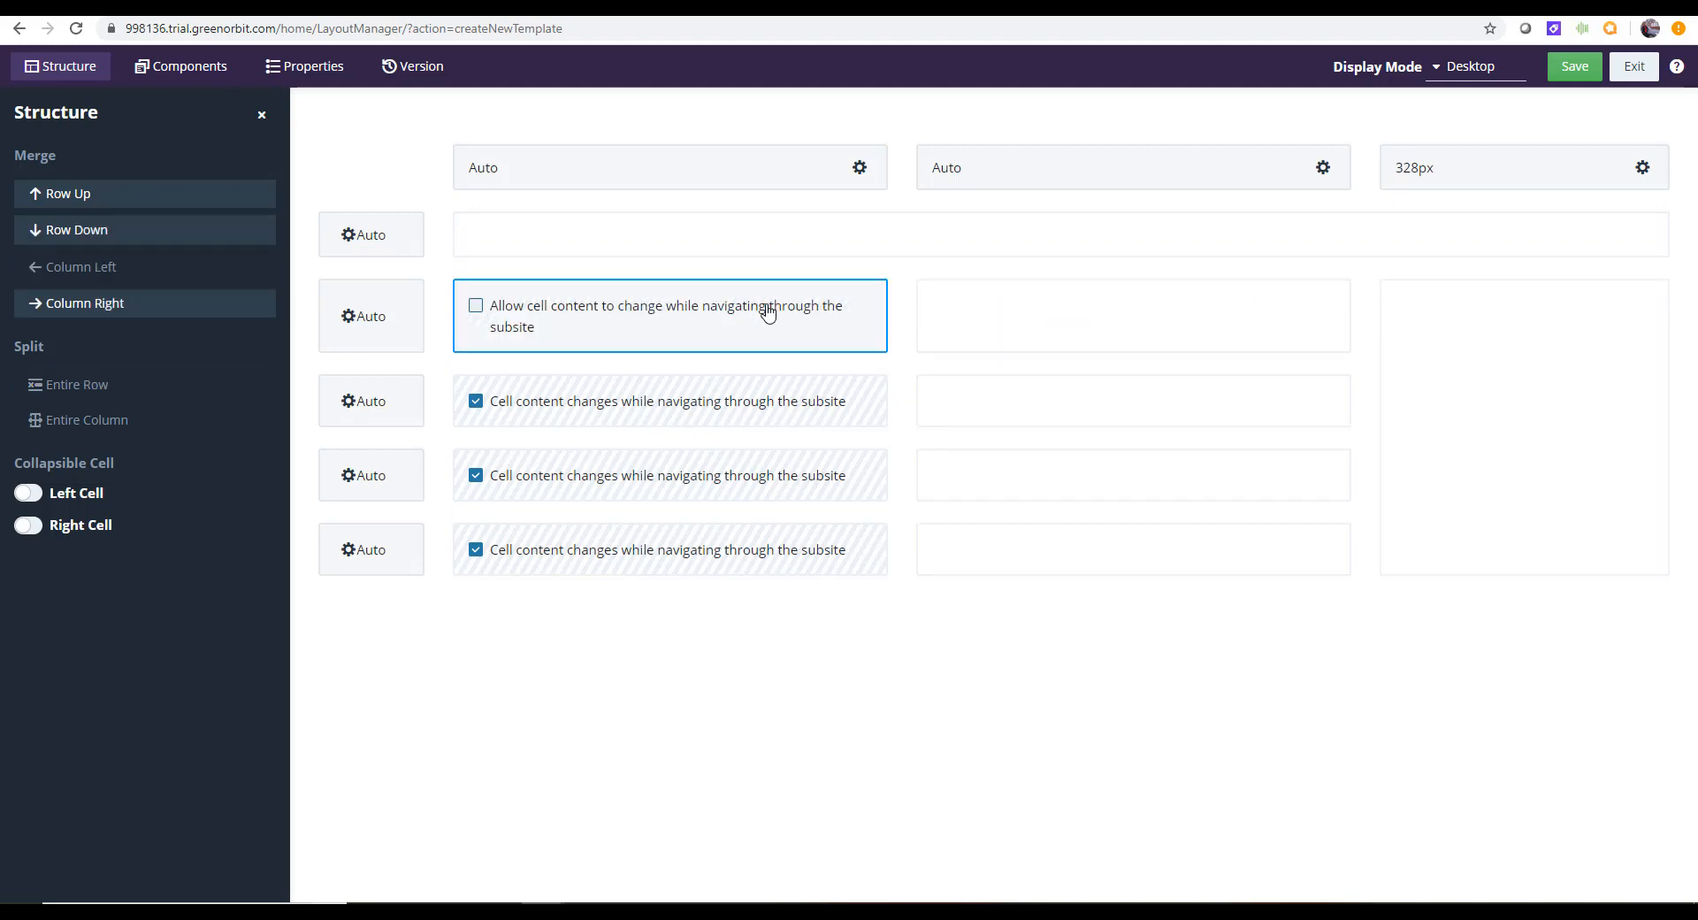
pyautogui.click(856, 166)
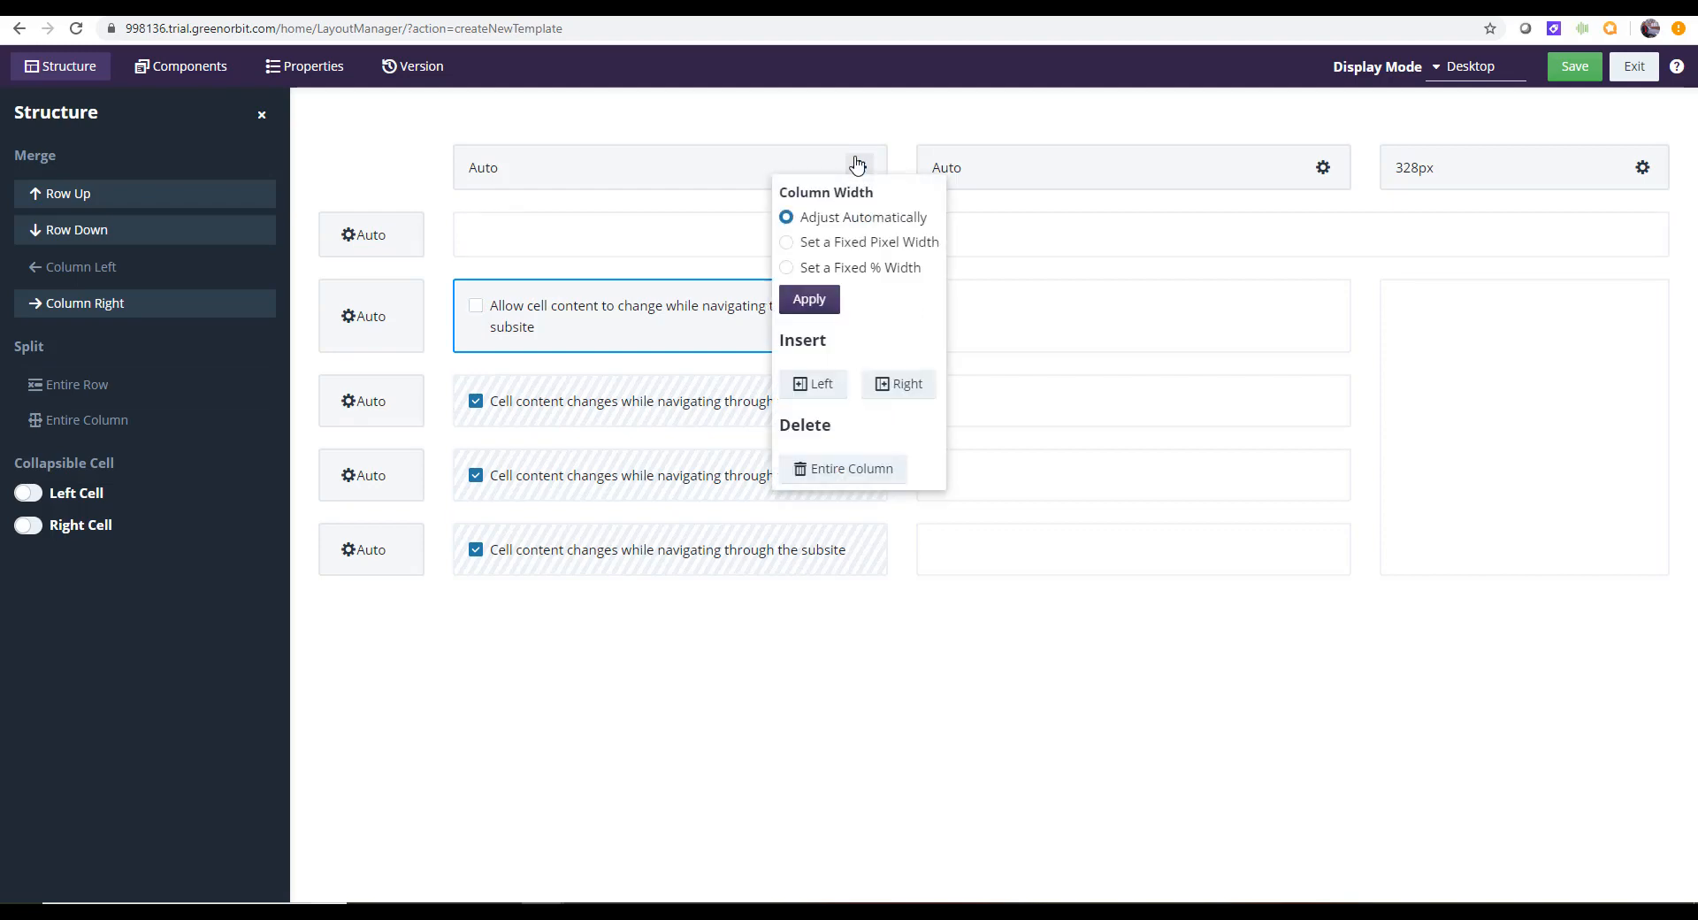
pyautogui.click(899, 385)
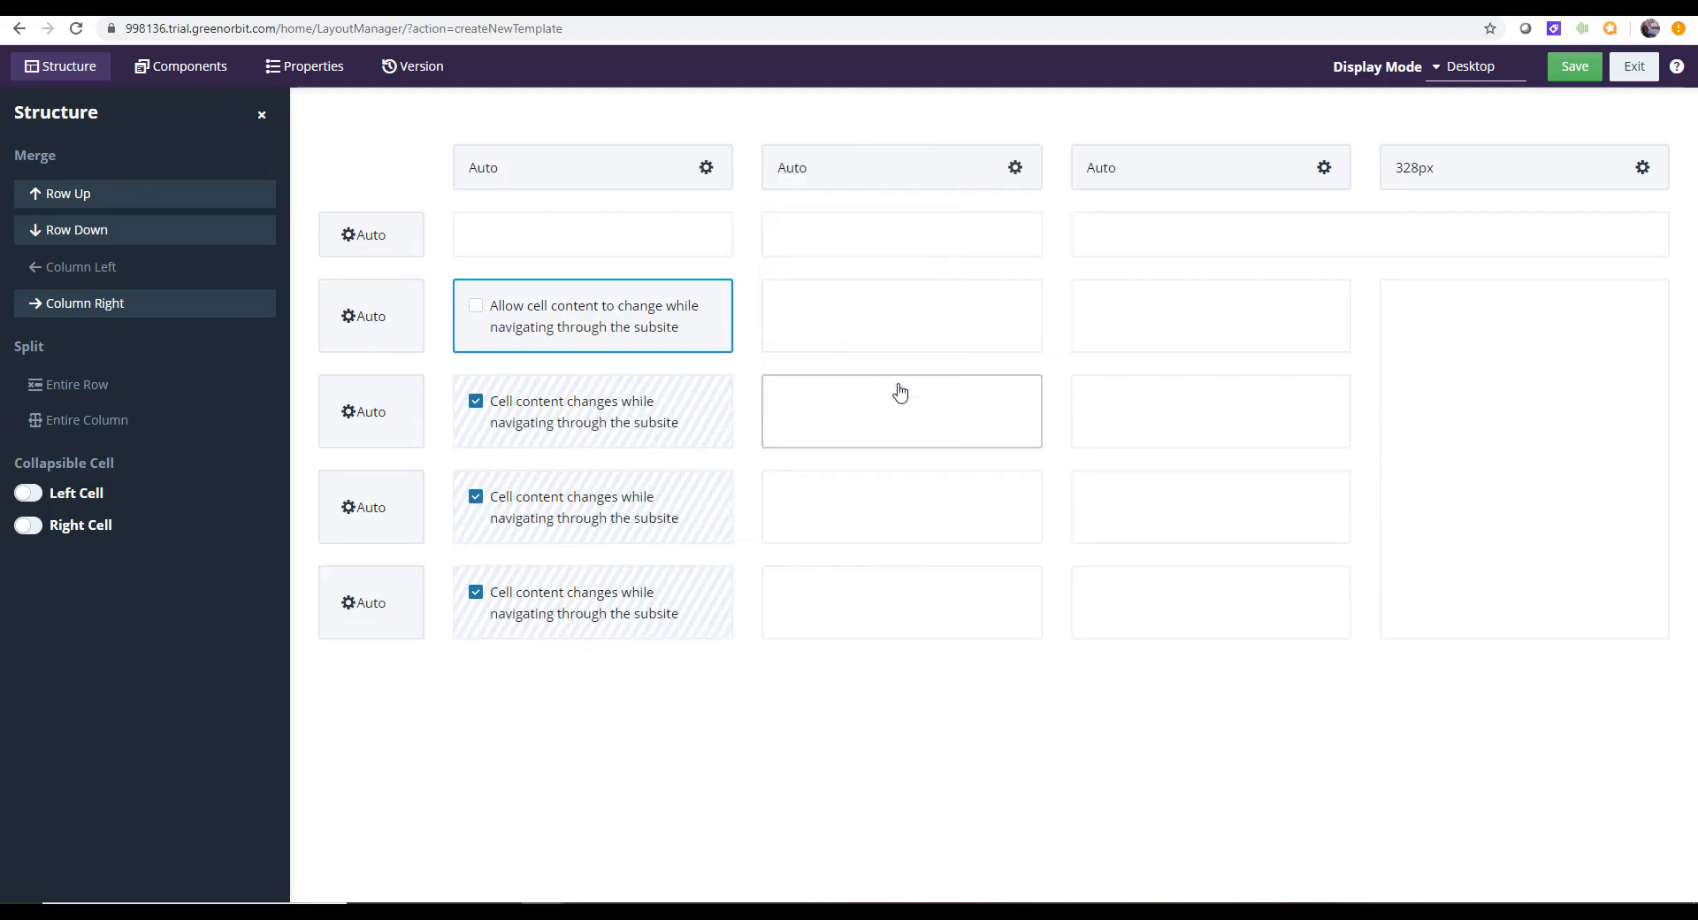
# Merge the second row's first two cells together and extend the merged cell down into the third row
pyautogui.click(802, 318)
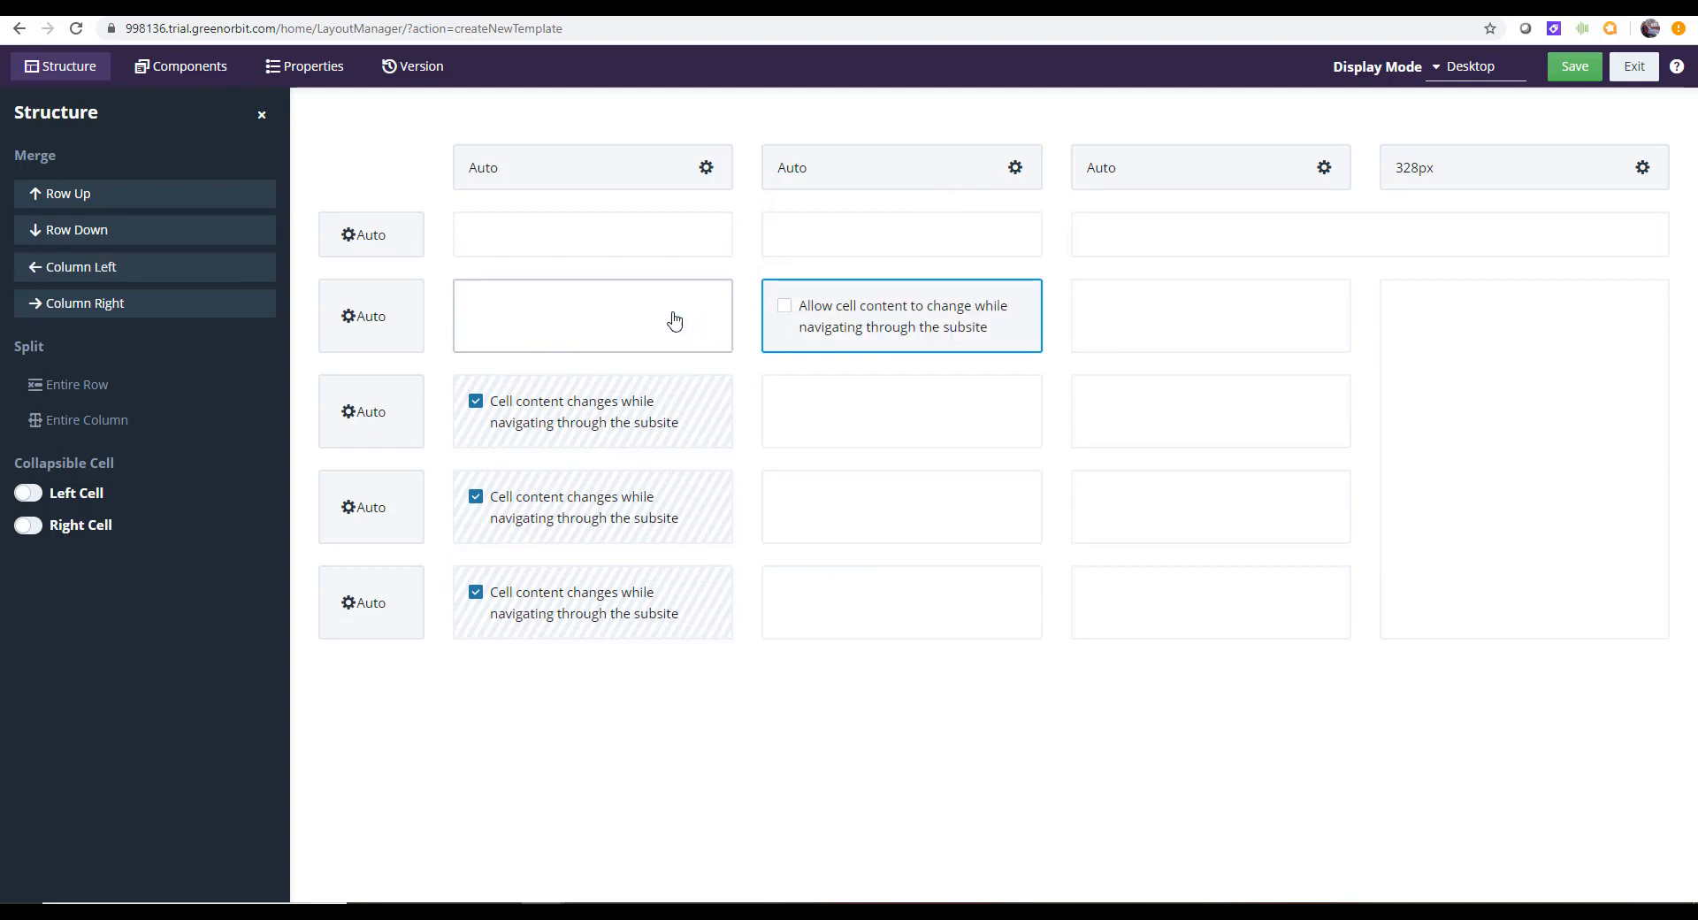
pyautogui.click(674, 323)
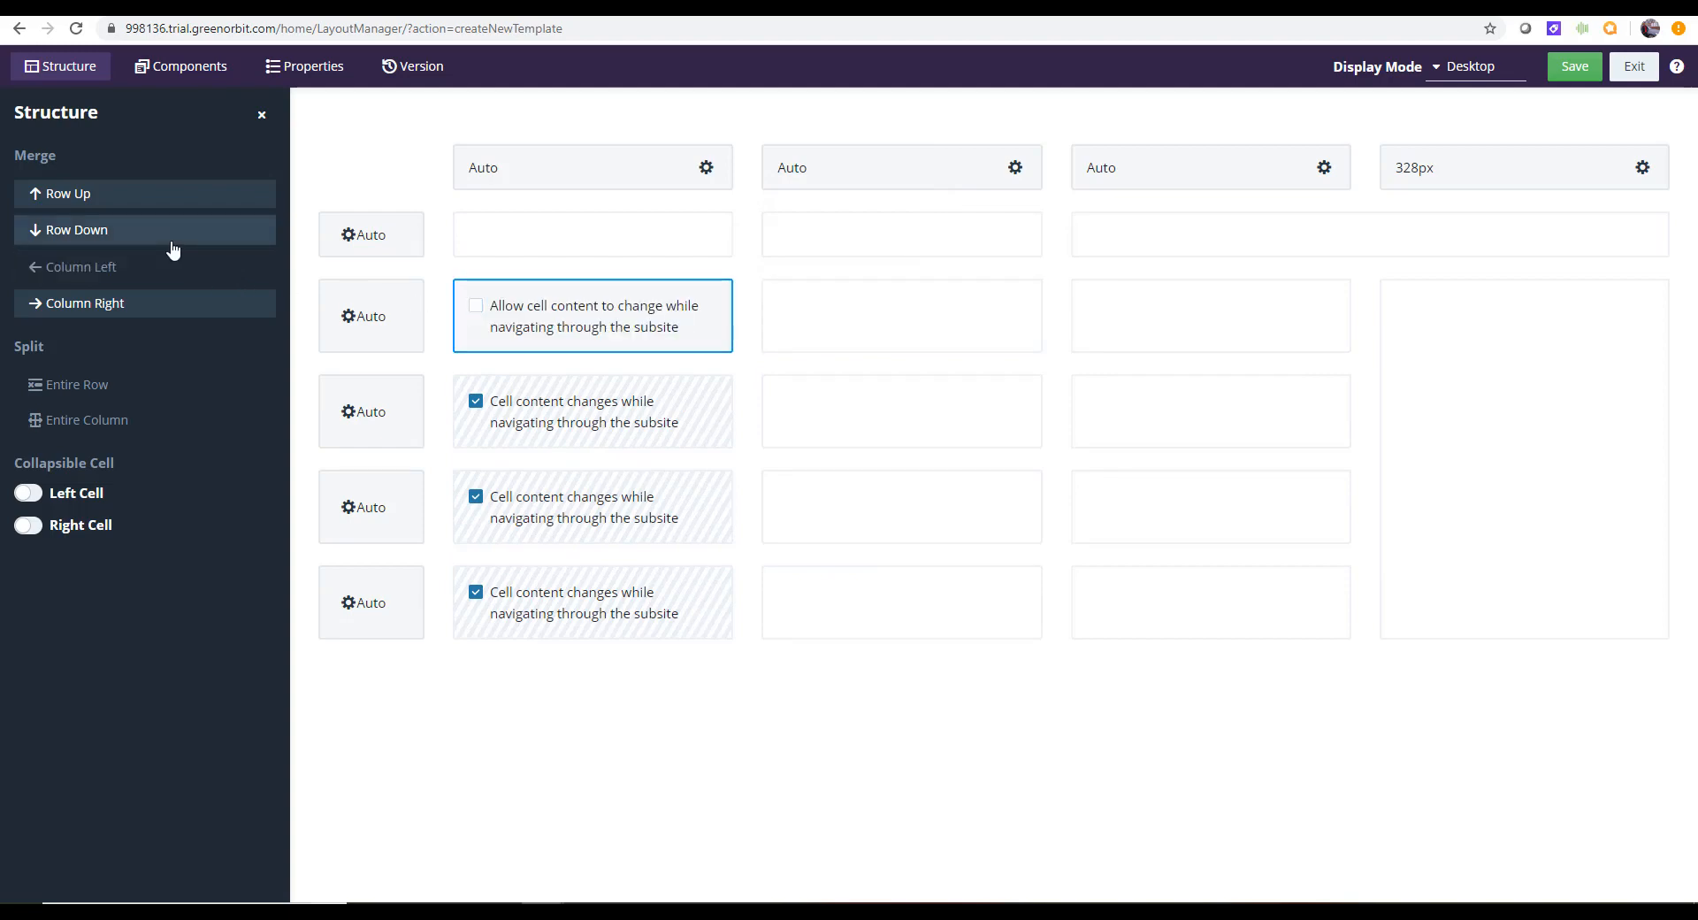
pyautogui.click(152, 311)
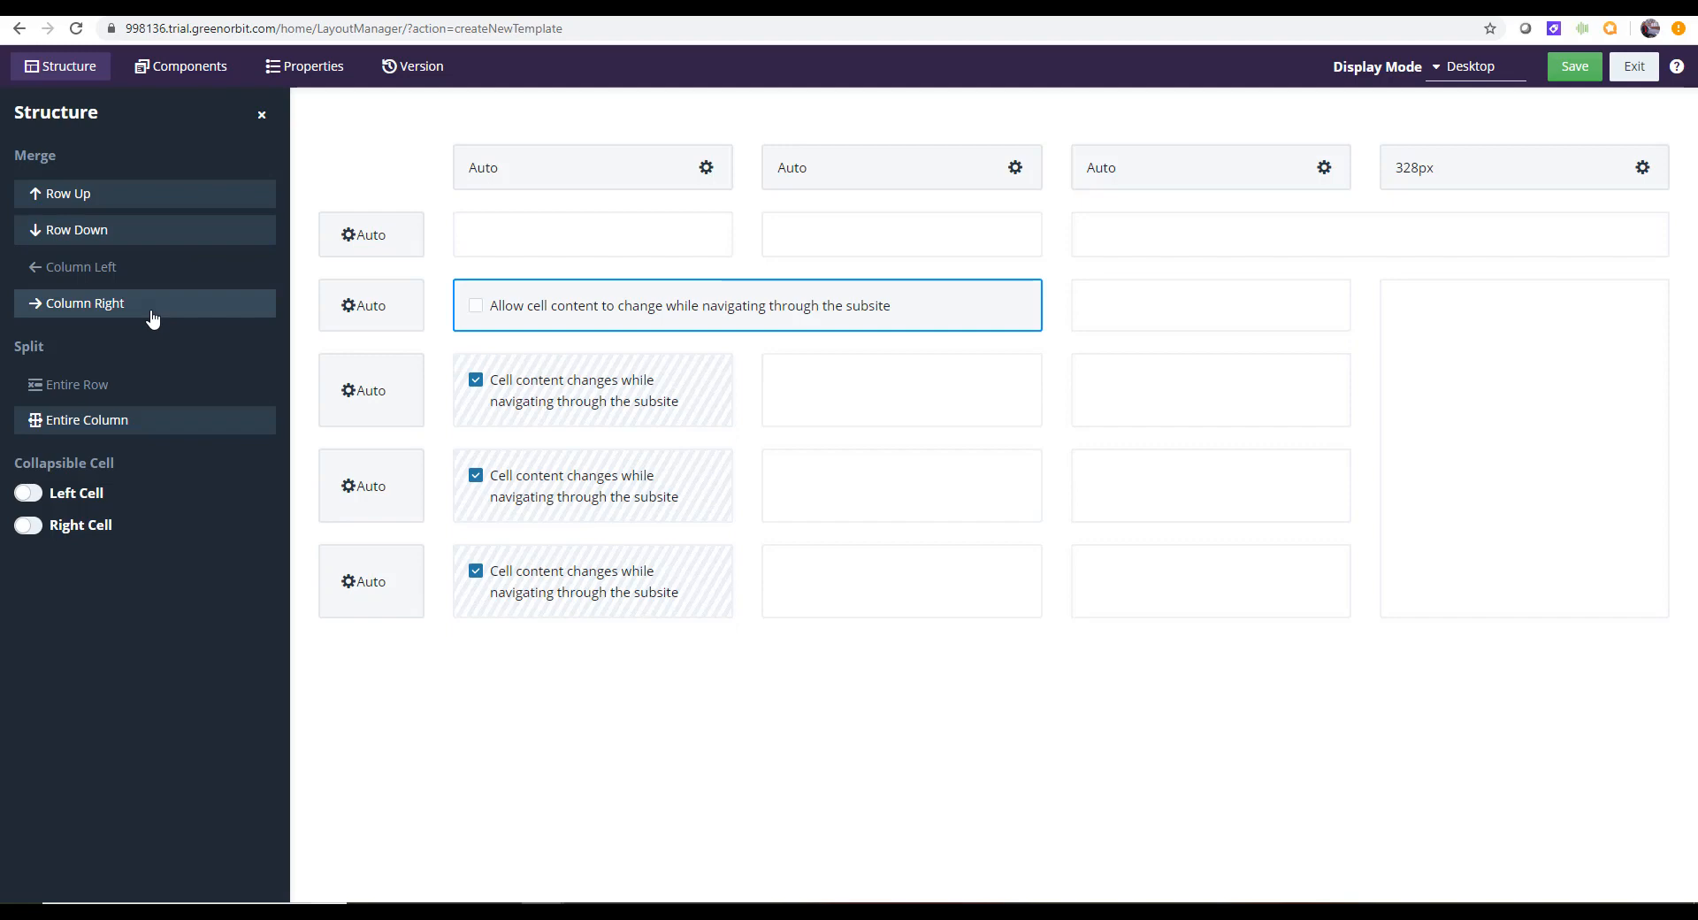
pyautogui.click(143, 240)
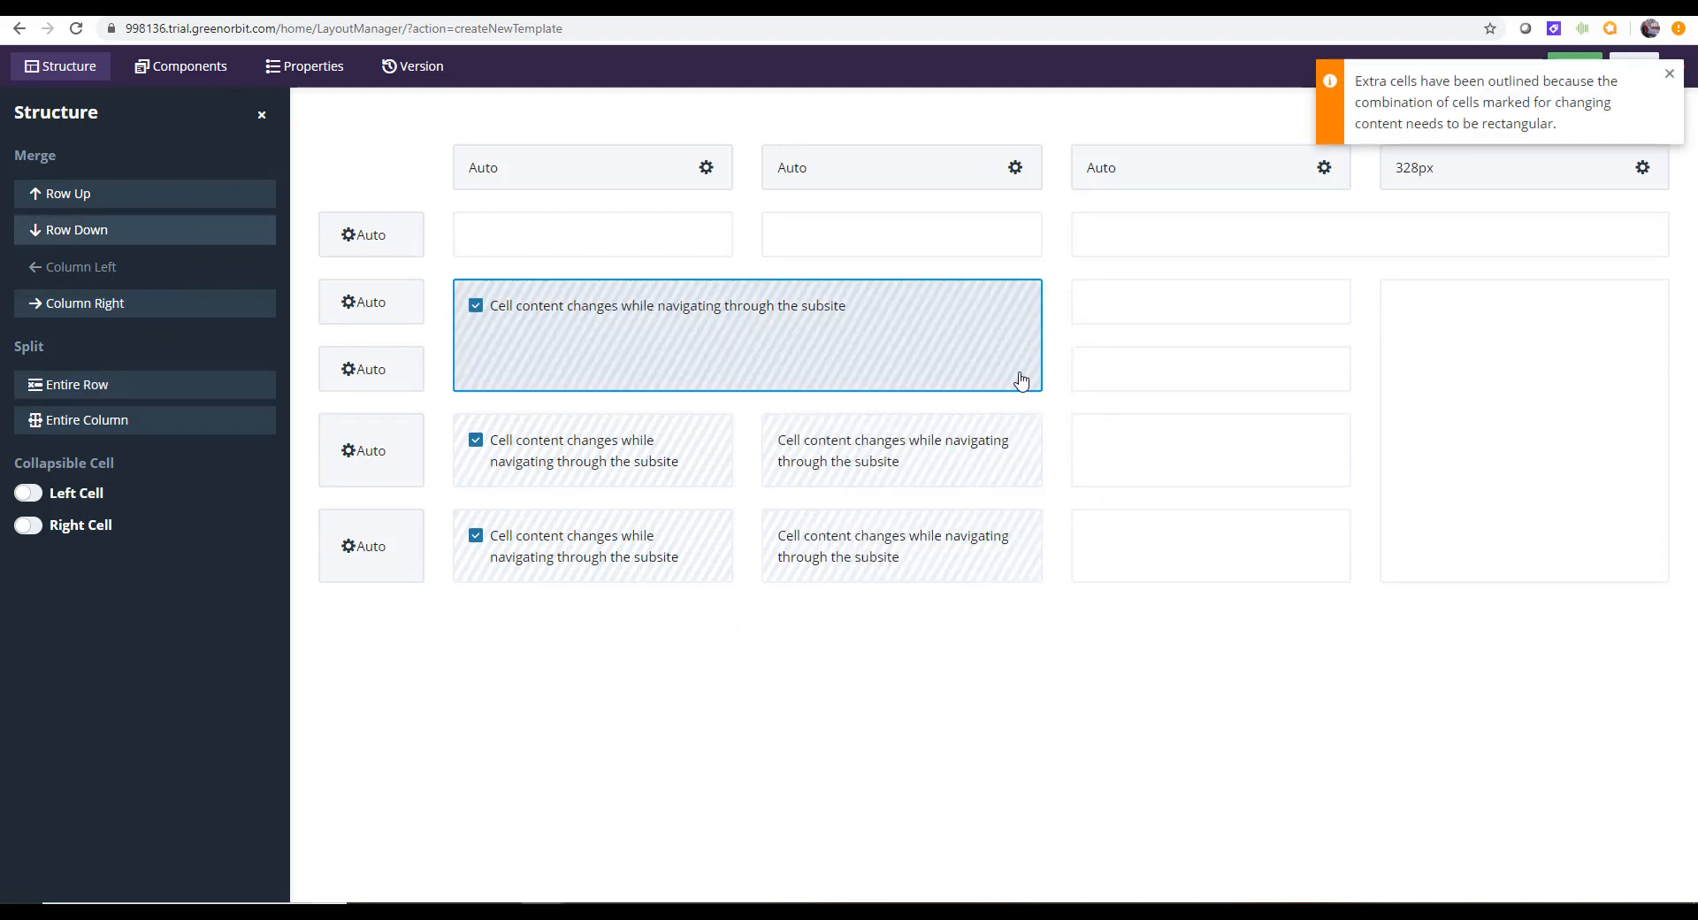
# Merge the third column's second-row cell with the cell directly below it
pyautogui.click(1164, 316)
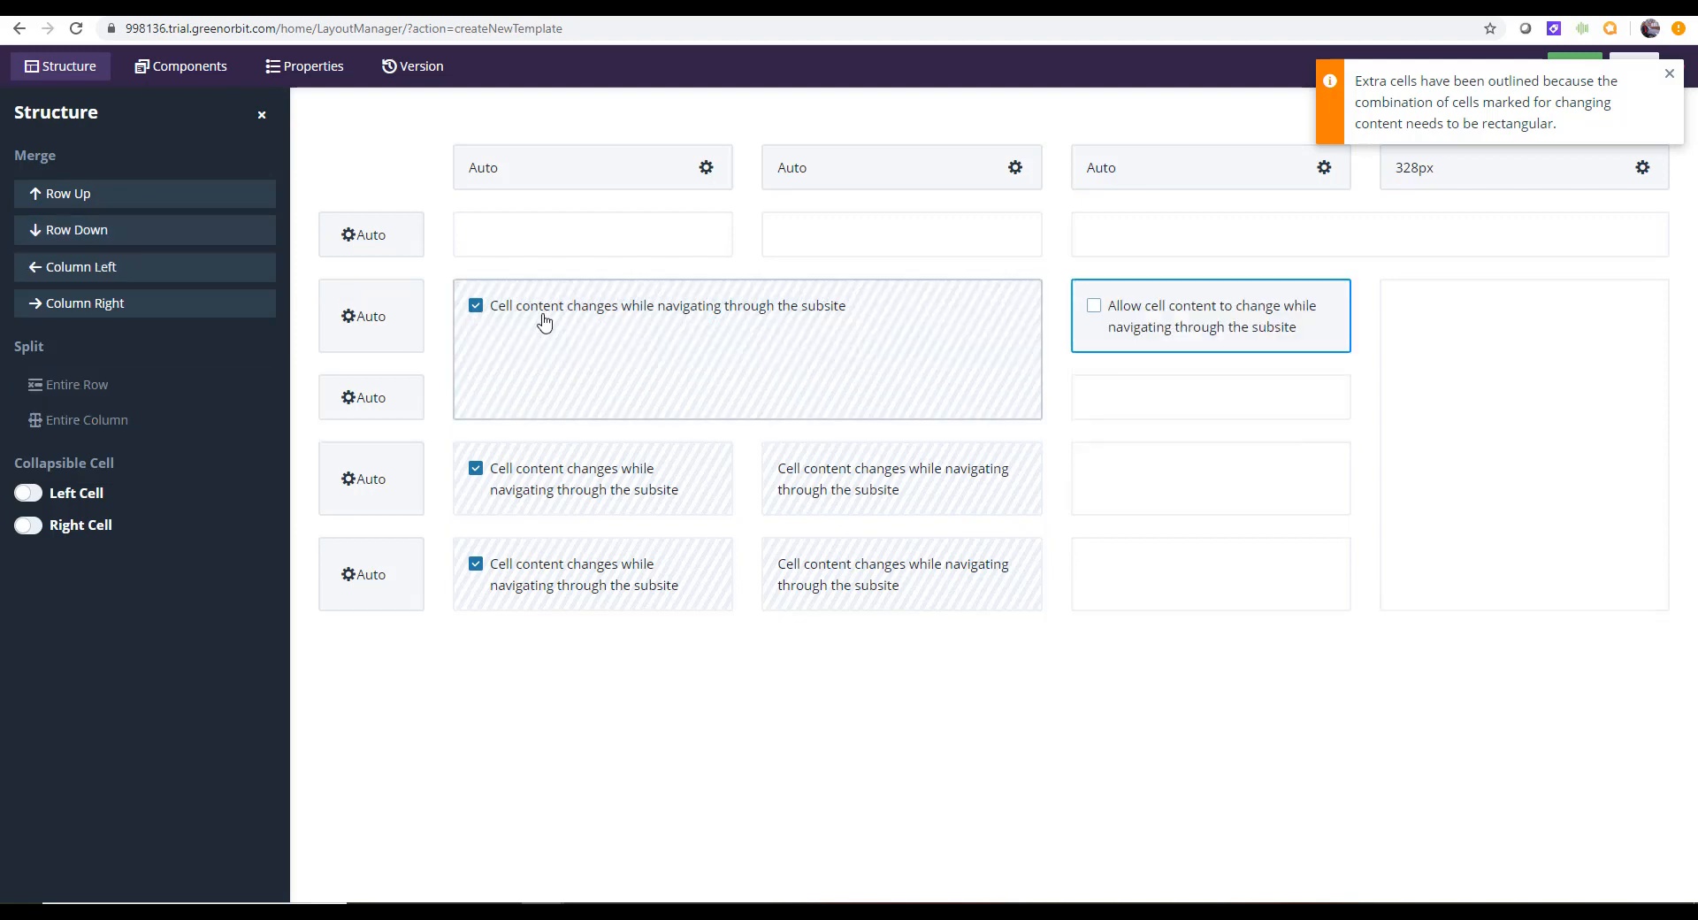
pyautogui.click(98, 234)
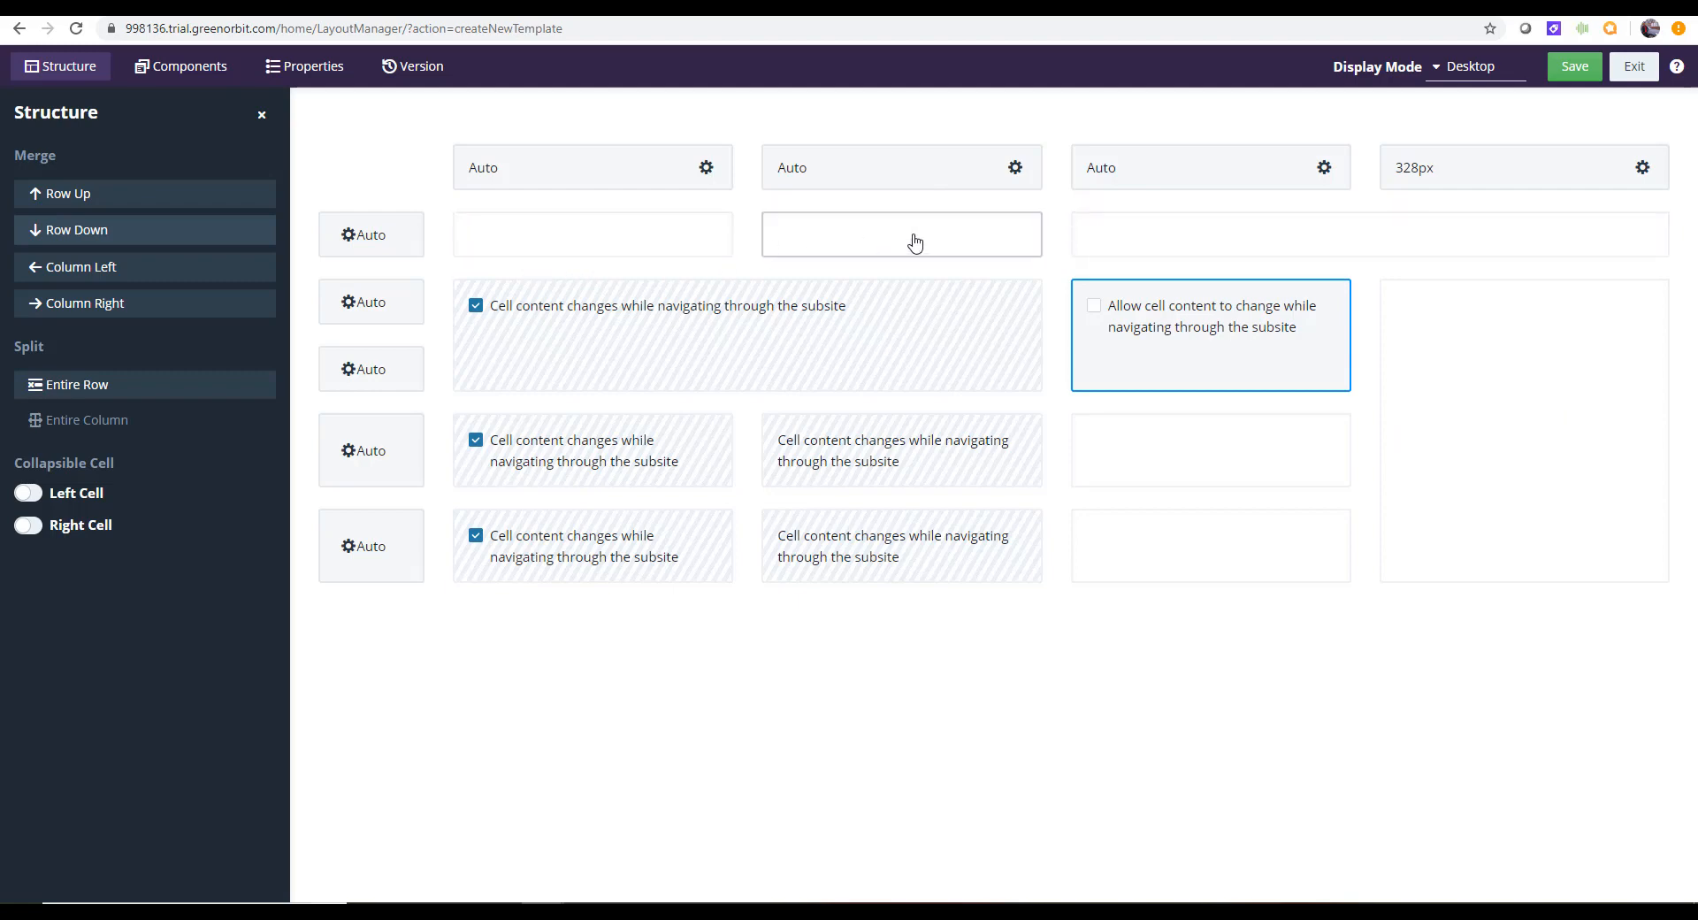
# Merge the top row's first cell rightward across the second and third columns
pyautogui.click(645, 246)
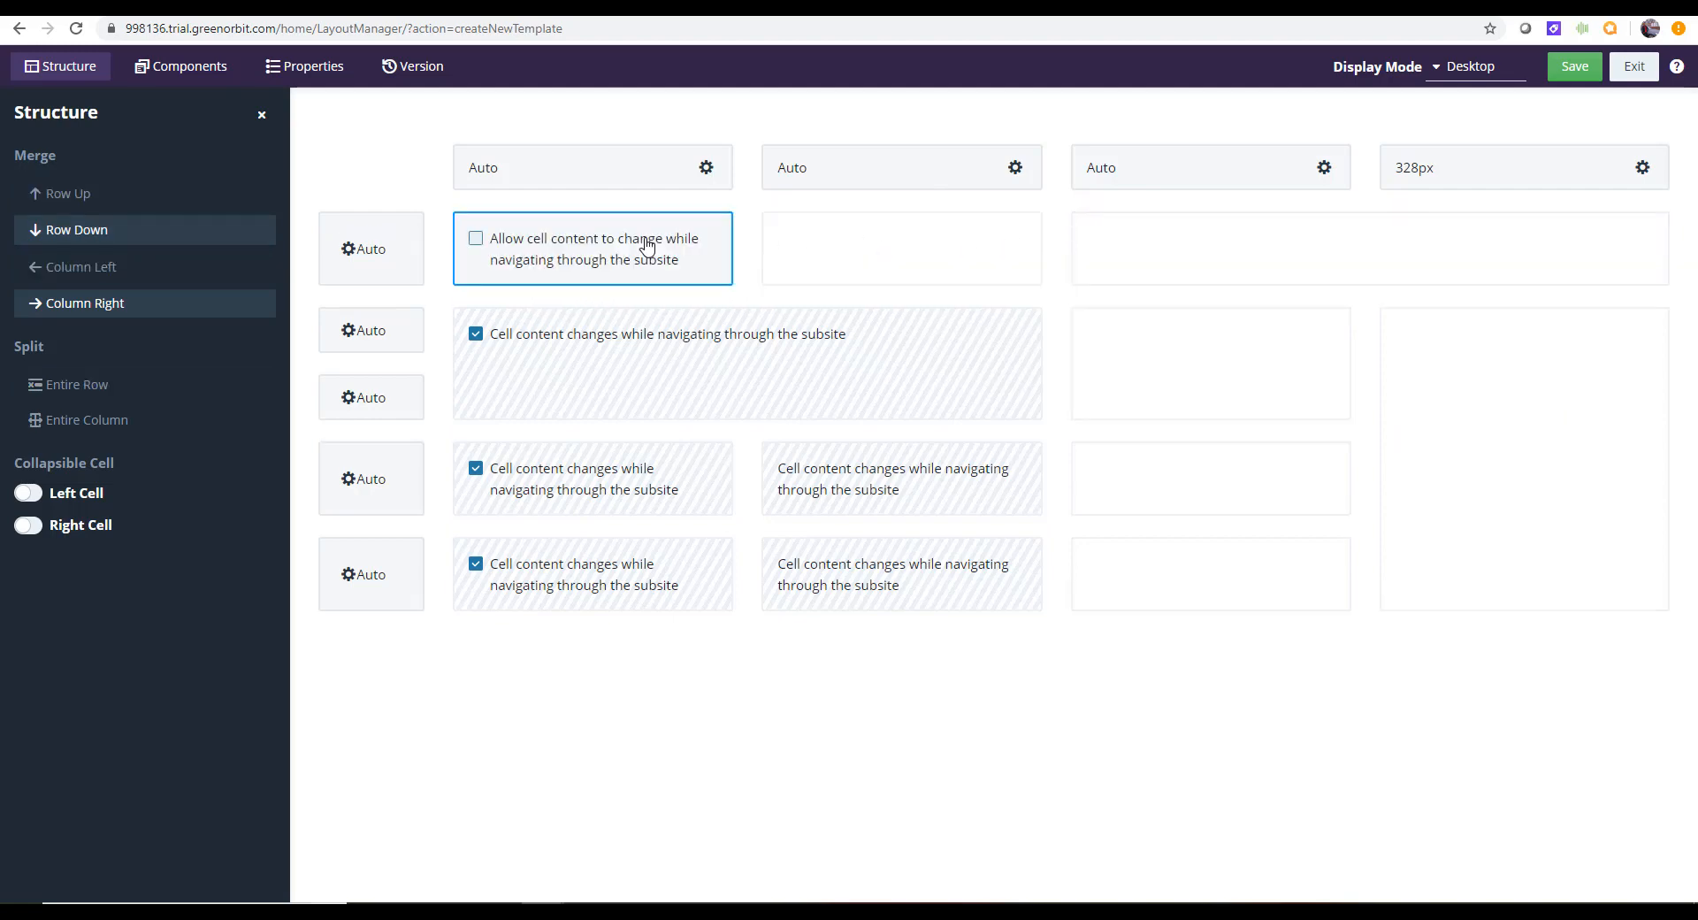
pyautogui.click(139, 308)
pyautogui.click(139, 309)
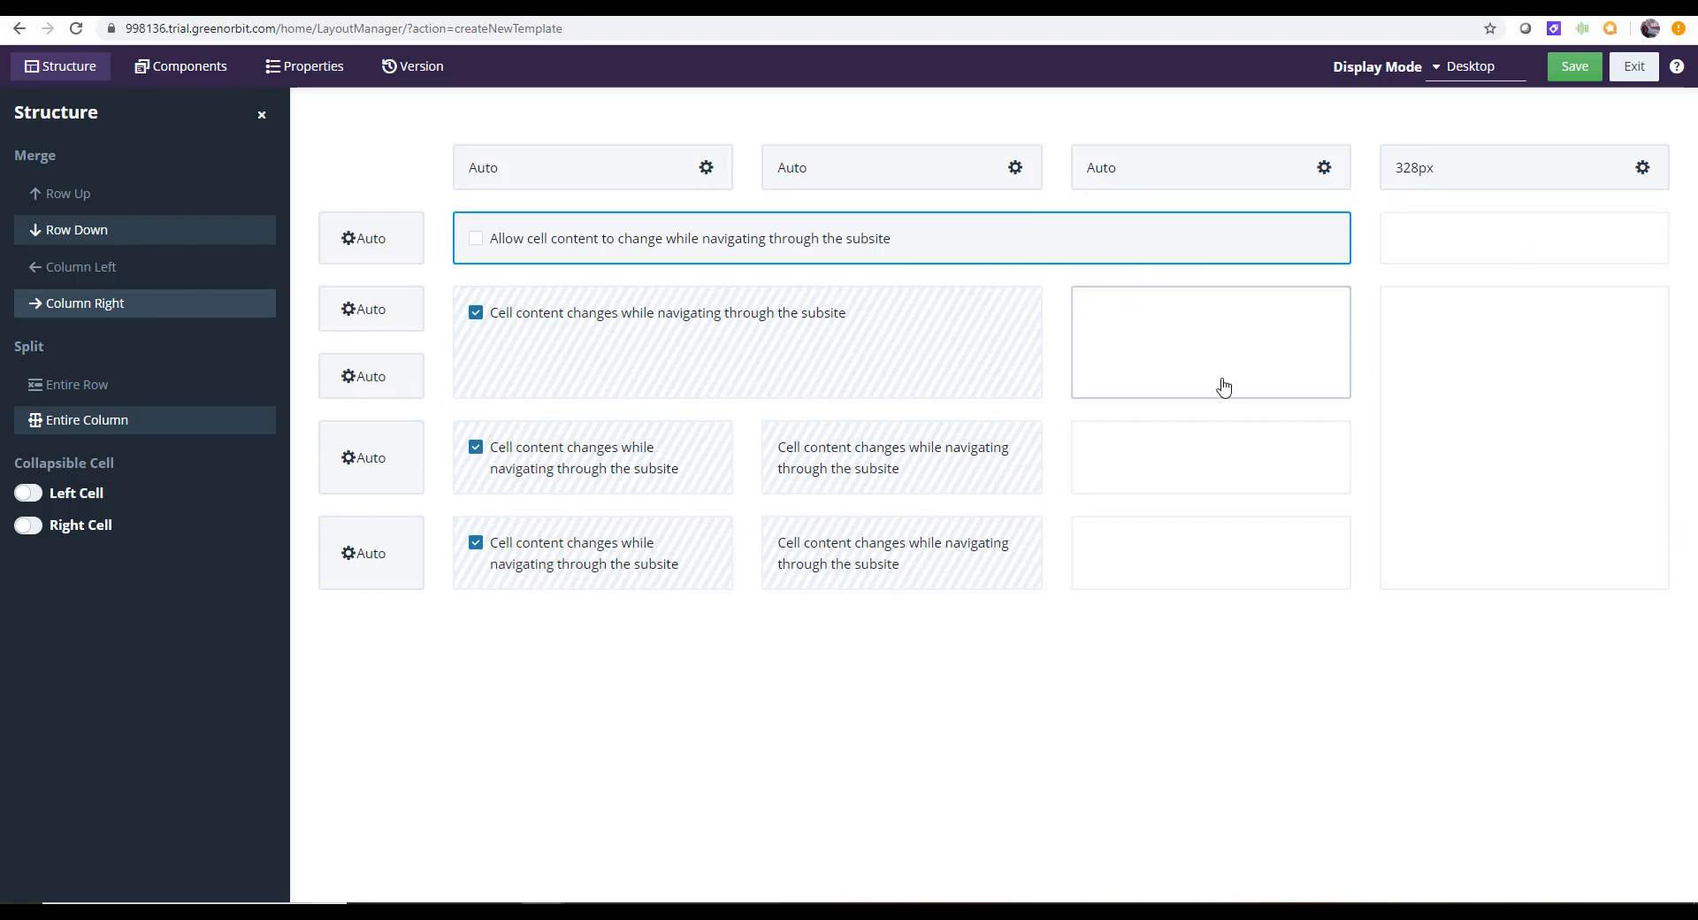
# Insert a new row below the last row and merge its first two cells
pyautogui.click(346, 555)
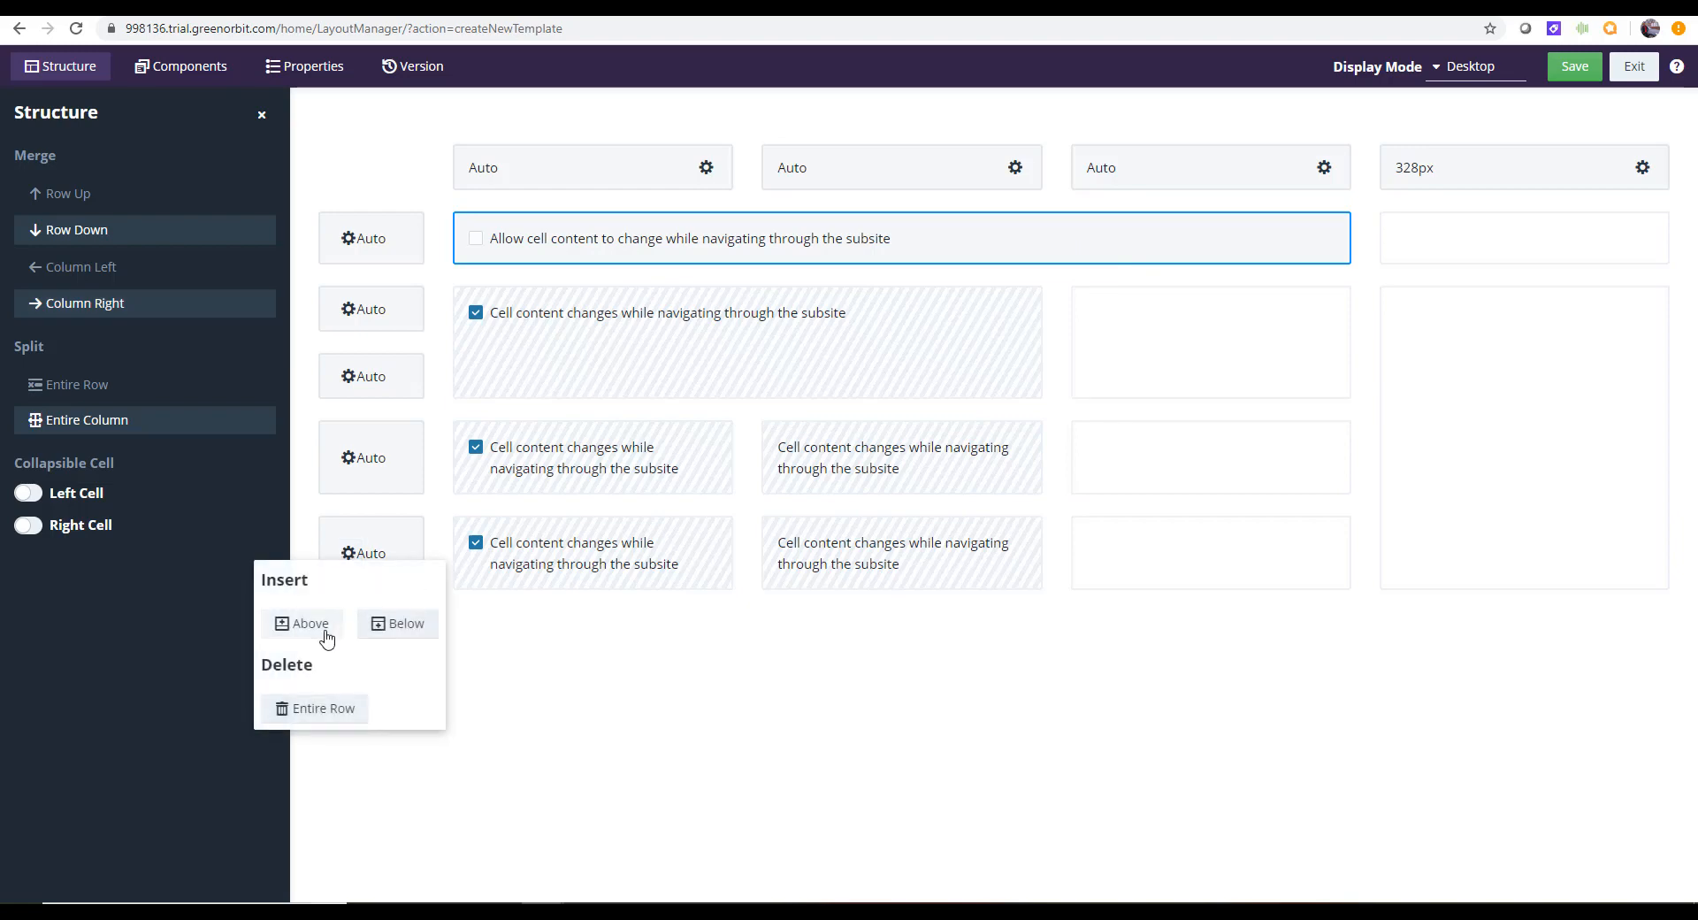
pyautogui.click(389, 626)
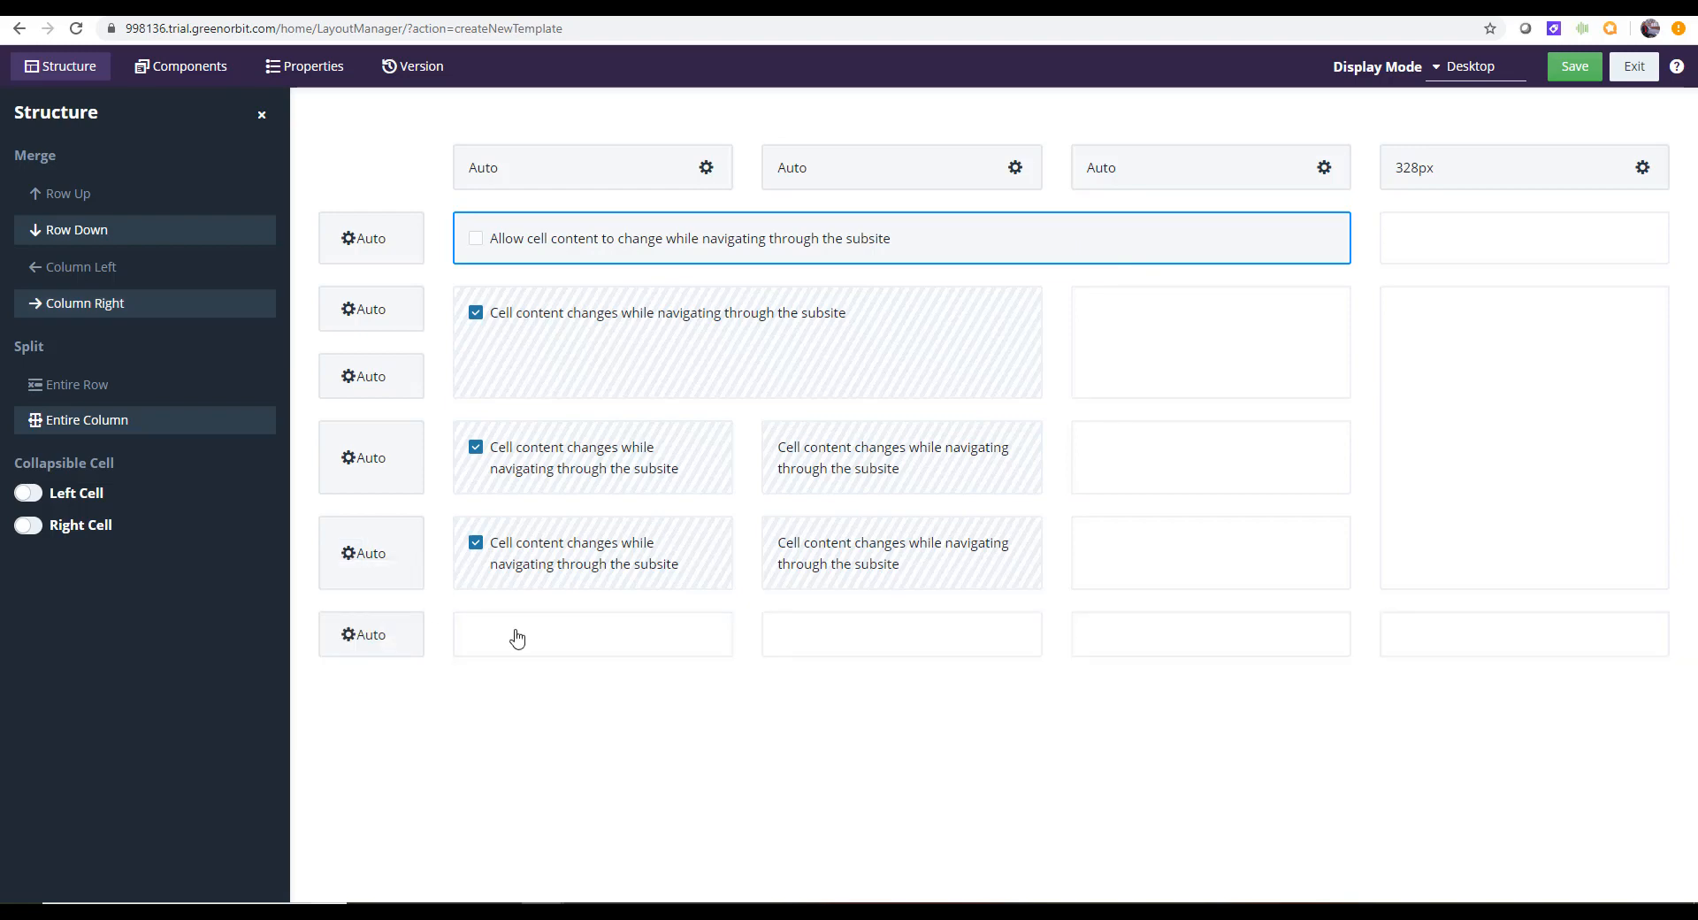
pyautogui.click(563, 638)
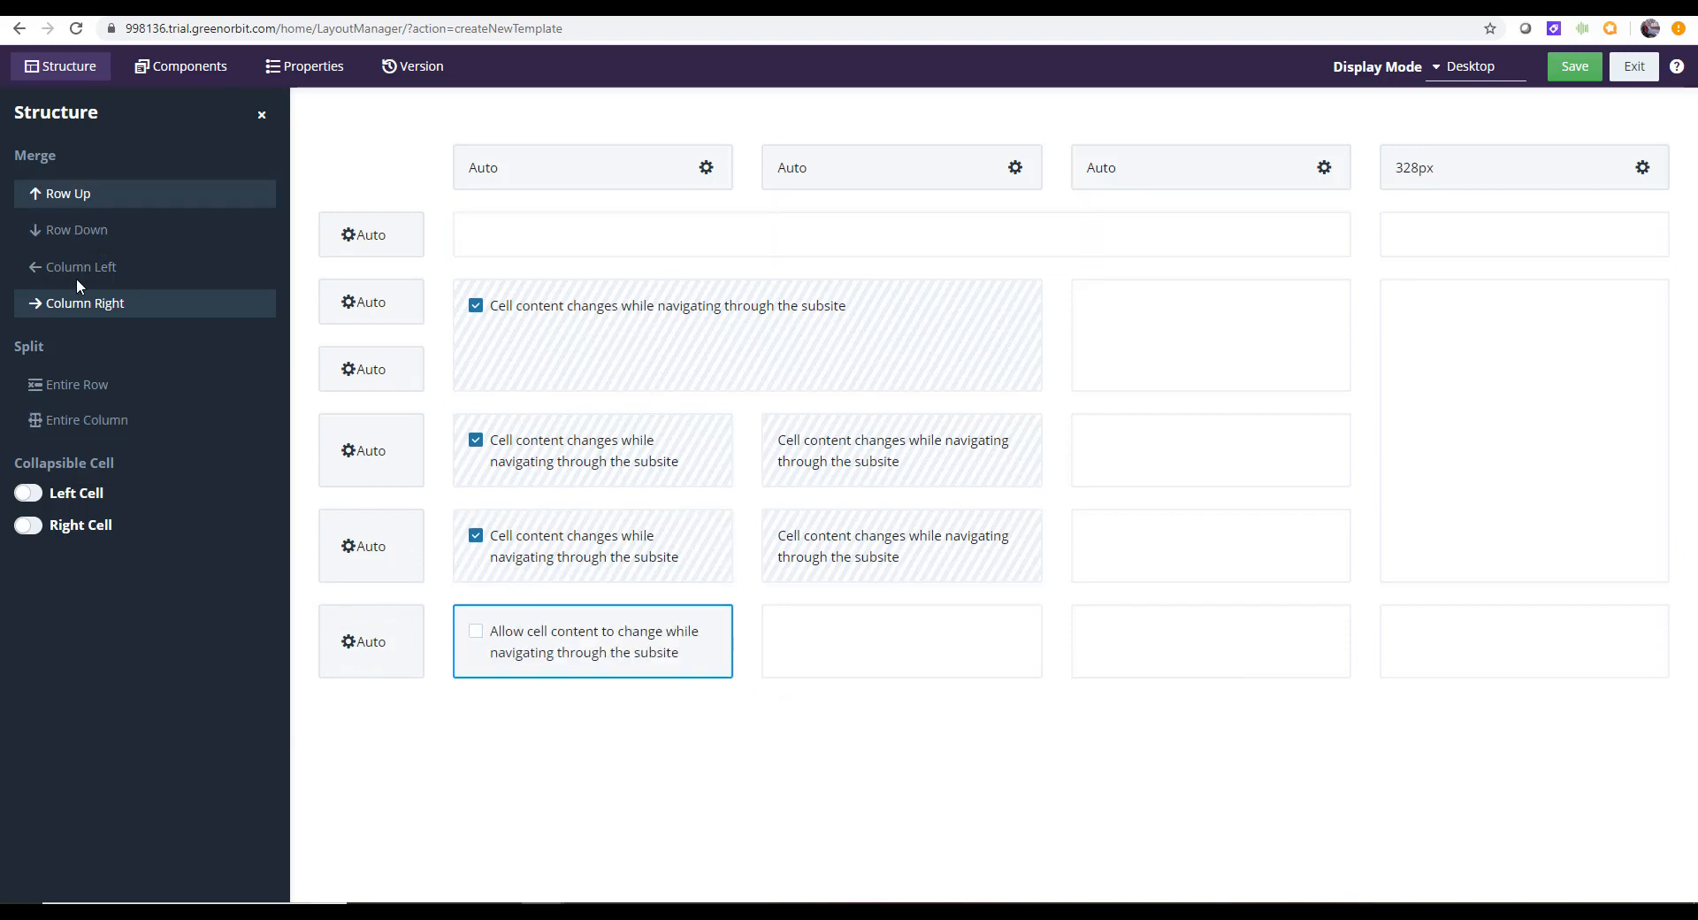
pyautogui.click(84, 303)
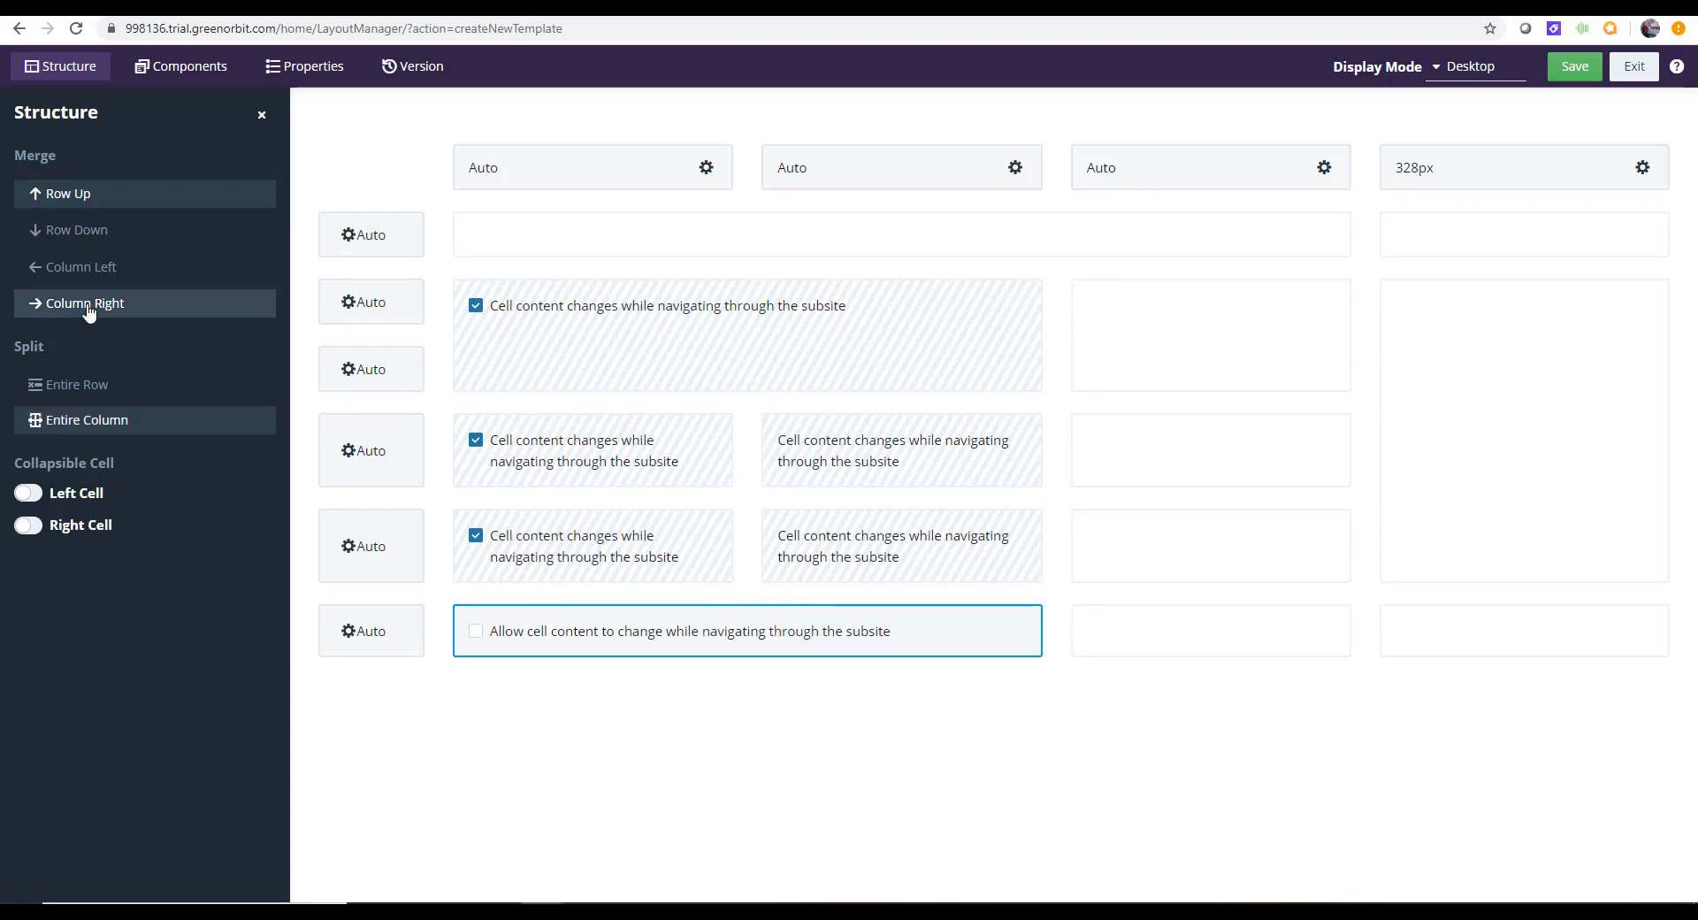
# Extend the tall merged cell in the 328px column down into the new bottom row
pyautogui.click(1229, 637)
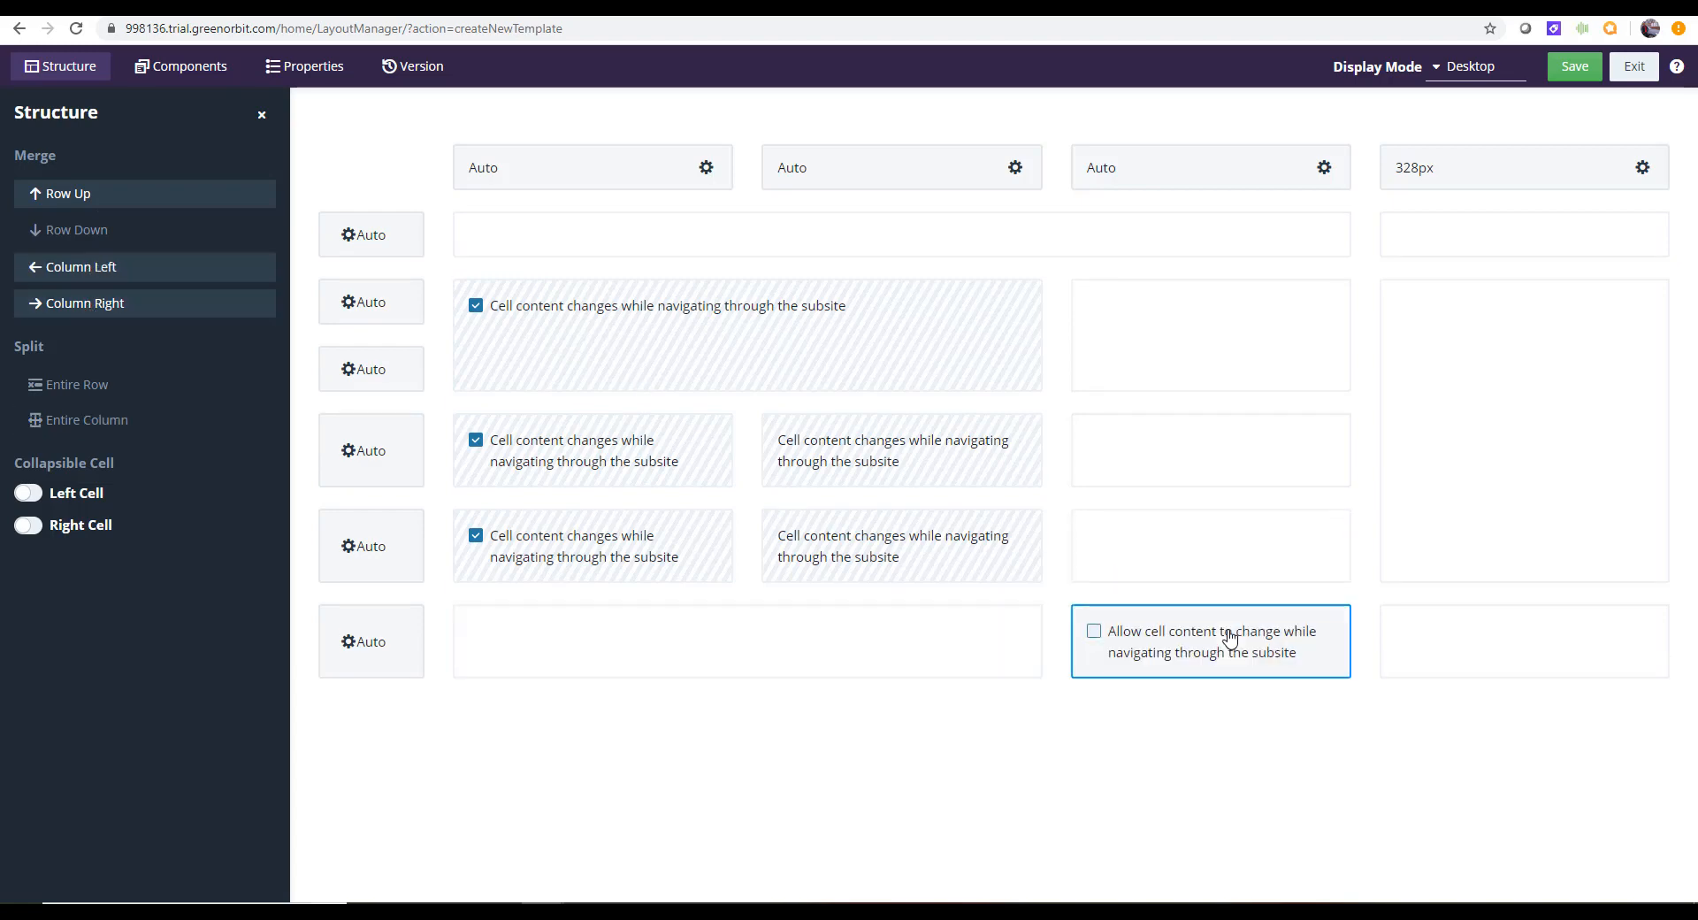
pyautogui.click(1524, 568)
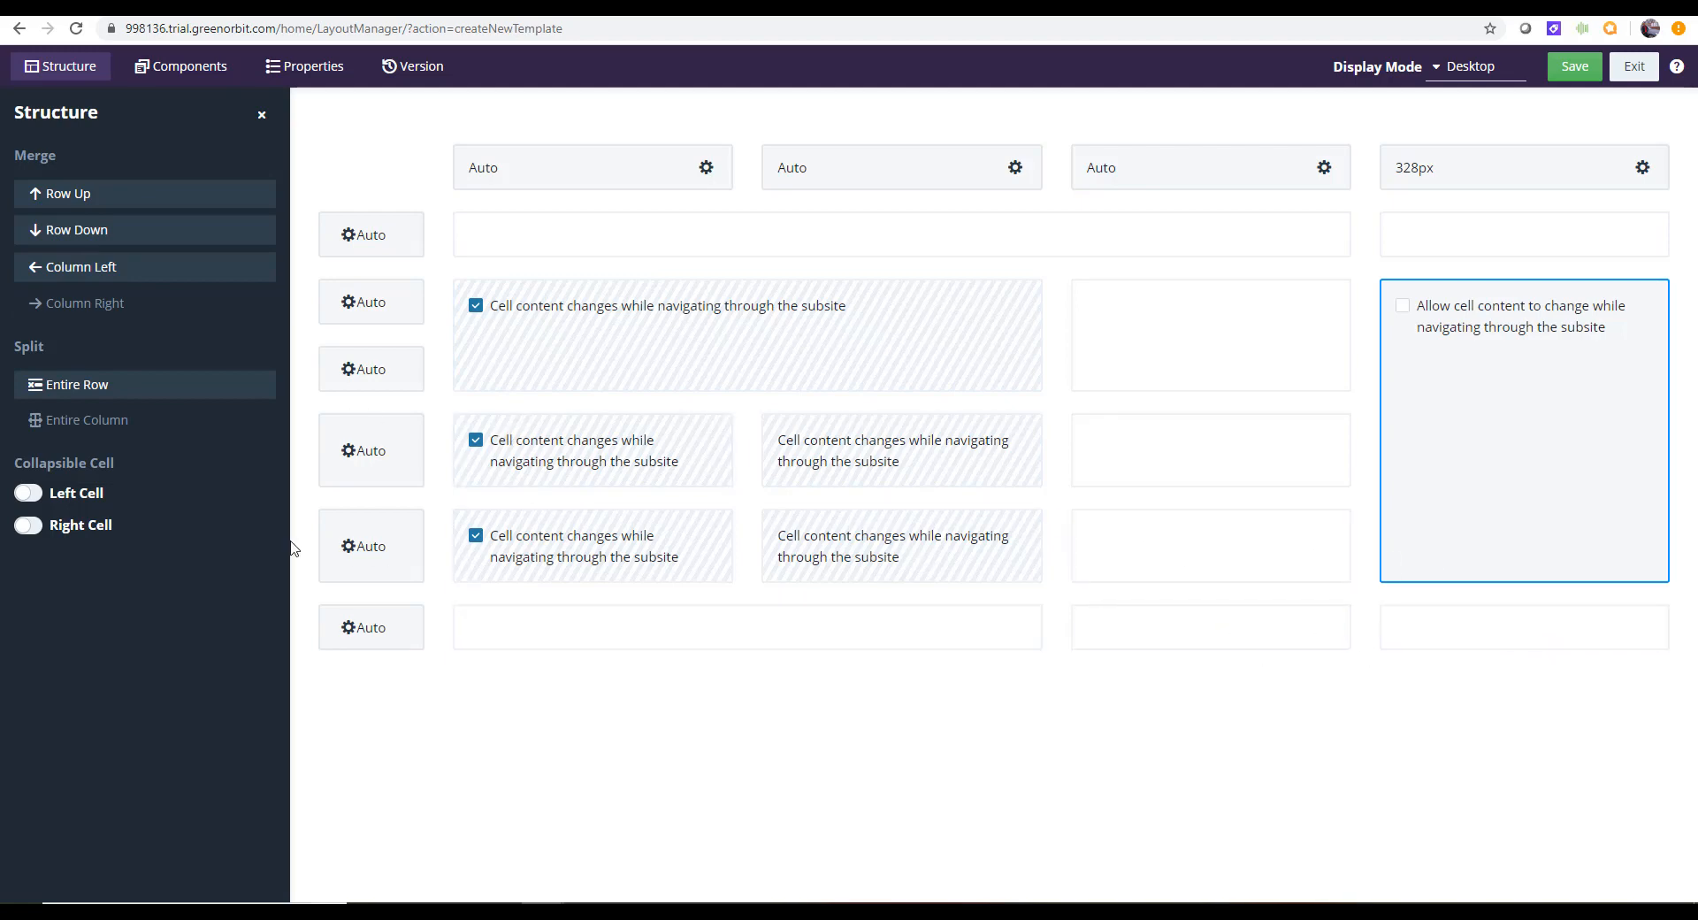
pyautogui.click(95, 232)
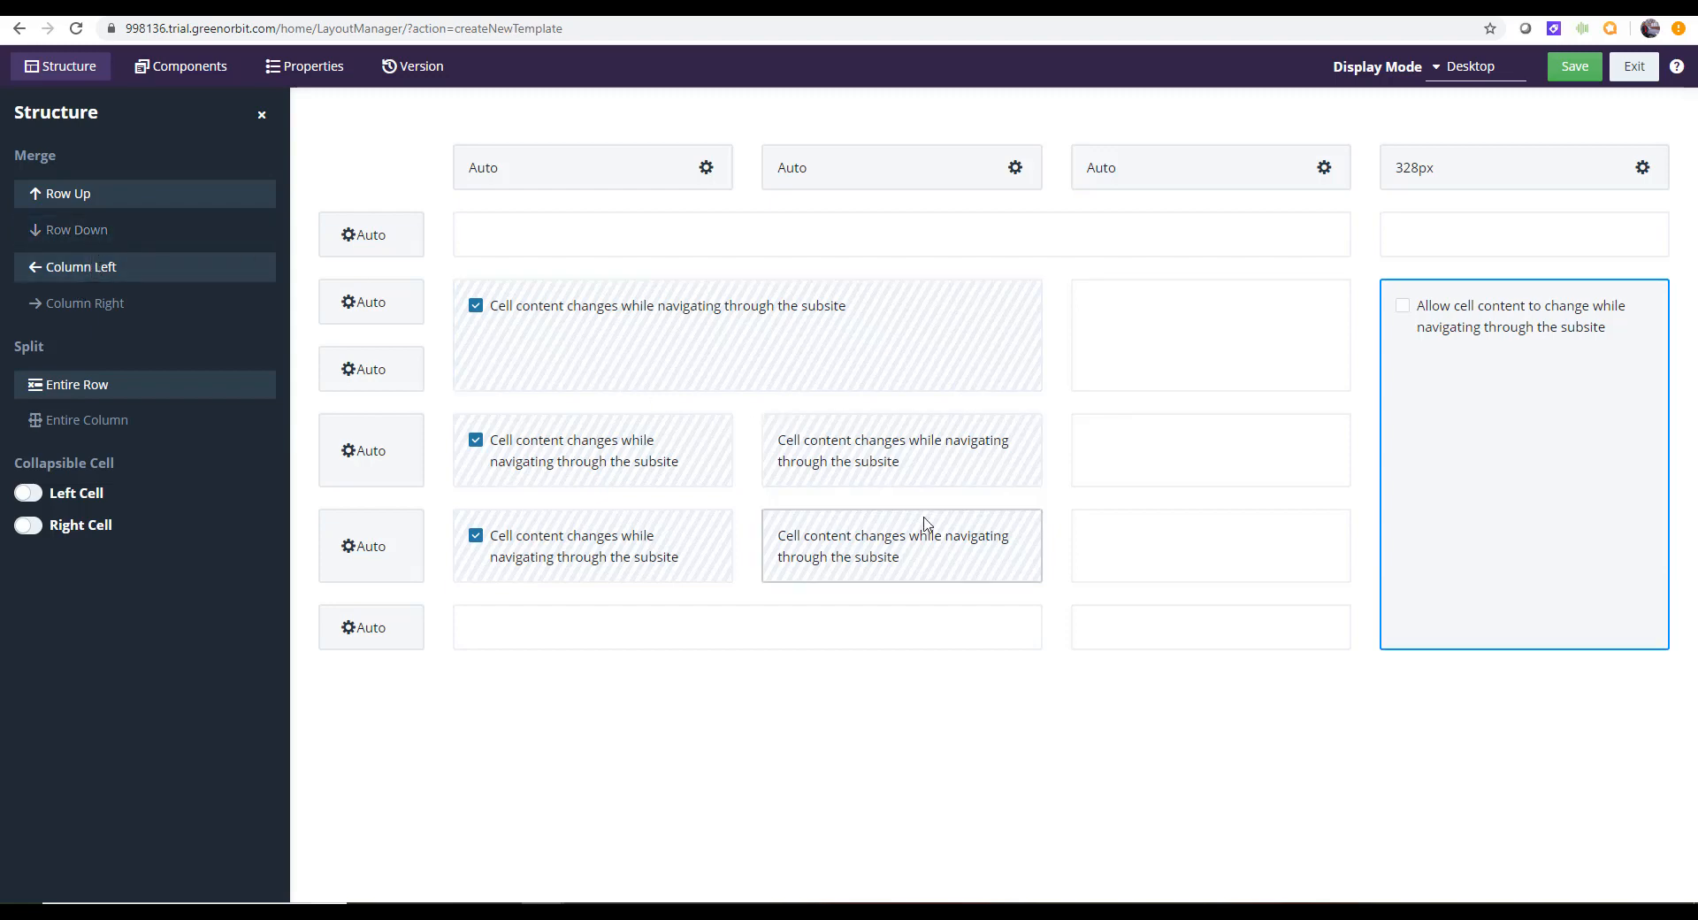
# Mark the third column's fourth-row cell and the bottom row's merged cell as cells whose content changes while navigating the subsite
pyautogui.click(1167, 468)
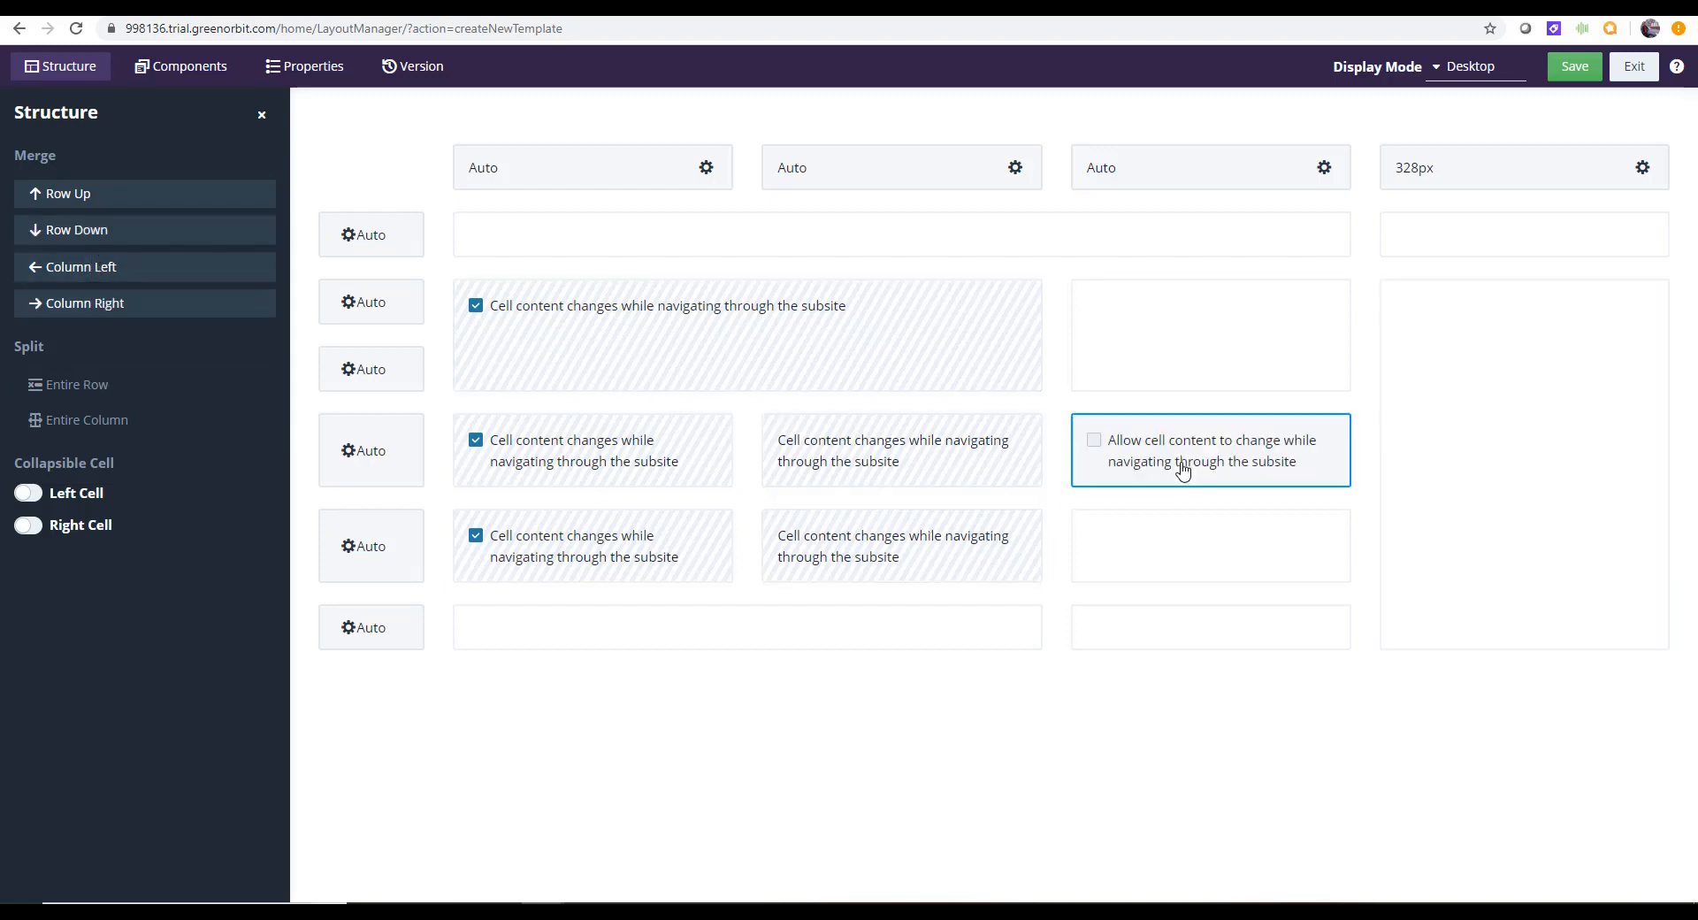
pyautogui.click(1093, 440)
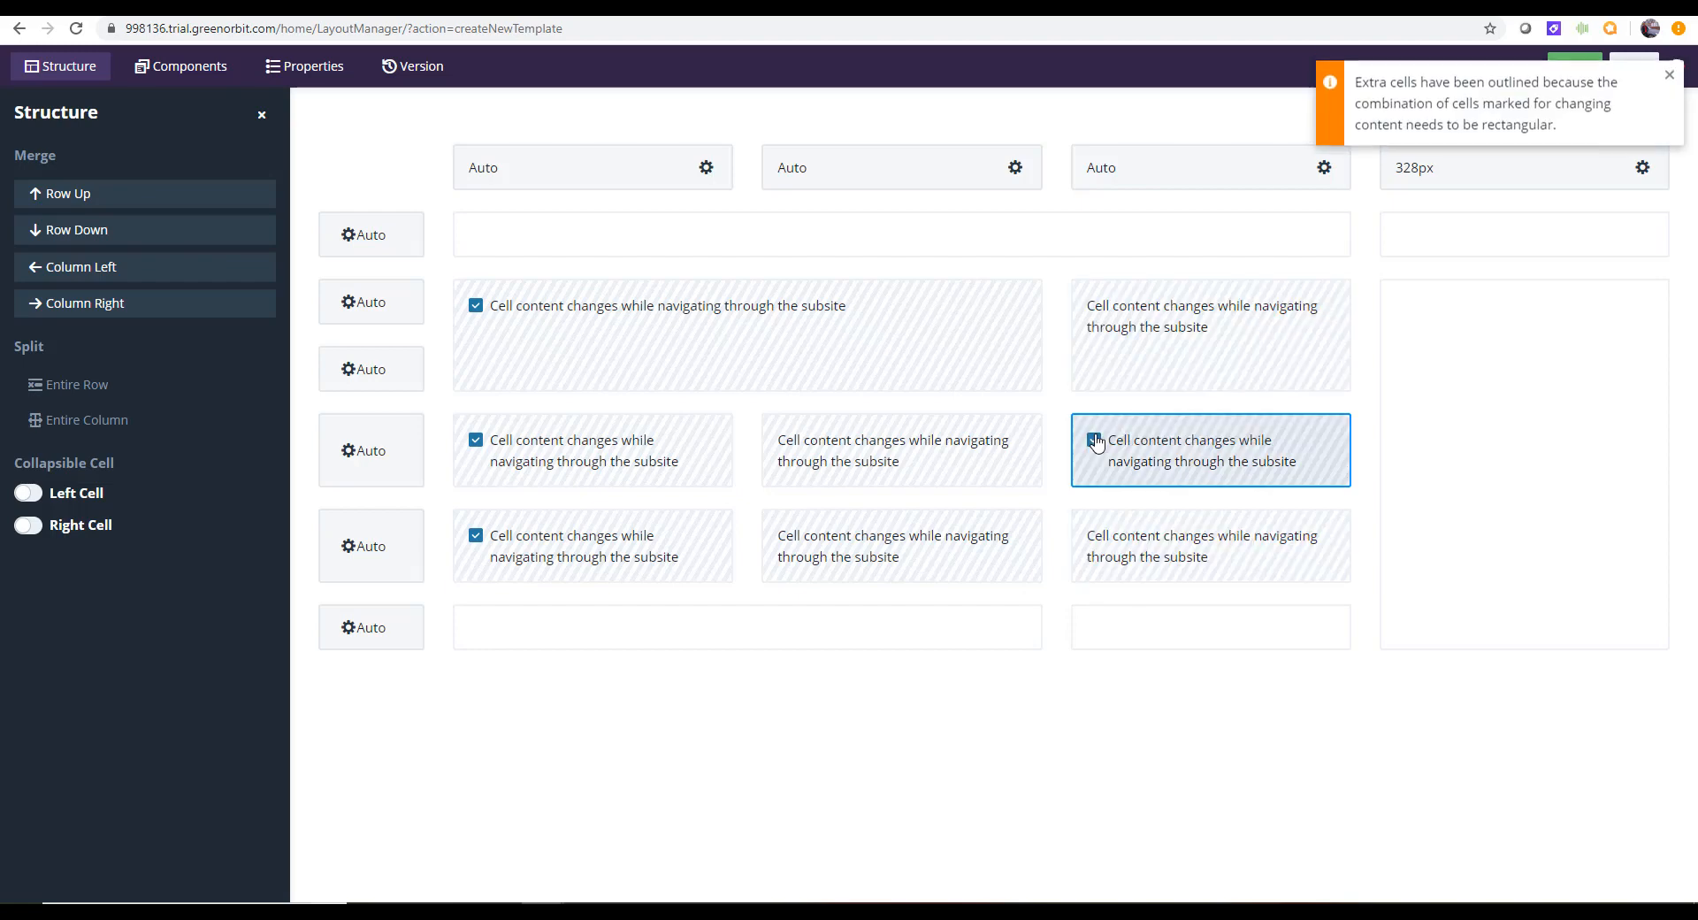
pyautogui.click(678, 642)
pyautogui.click(475, 643)
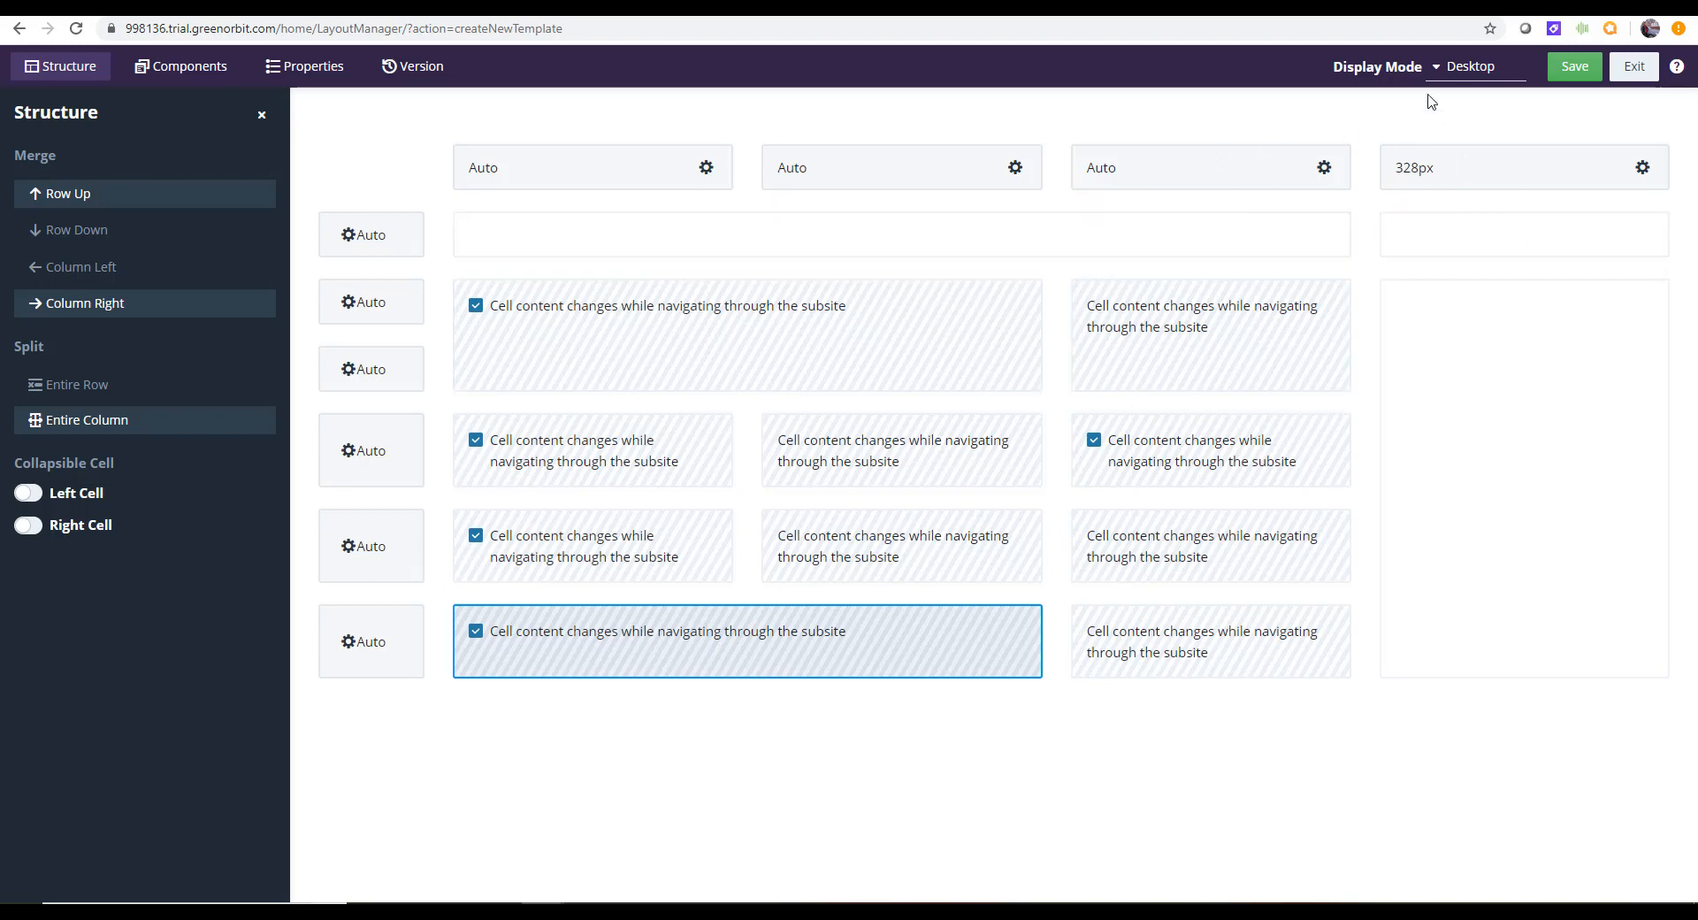
# Switch the display mode to Tablet and start customizing its layout
pyautogui.click(1444, 69)
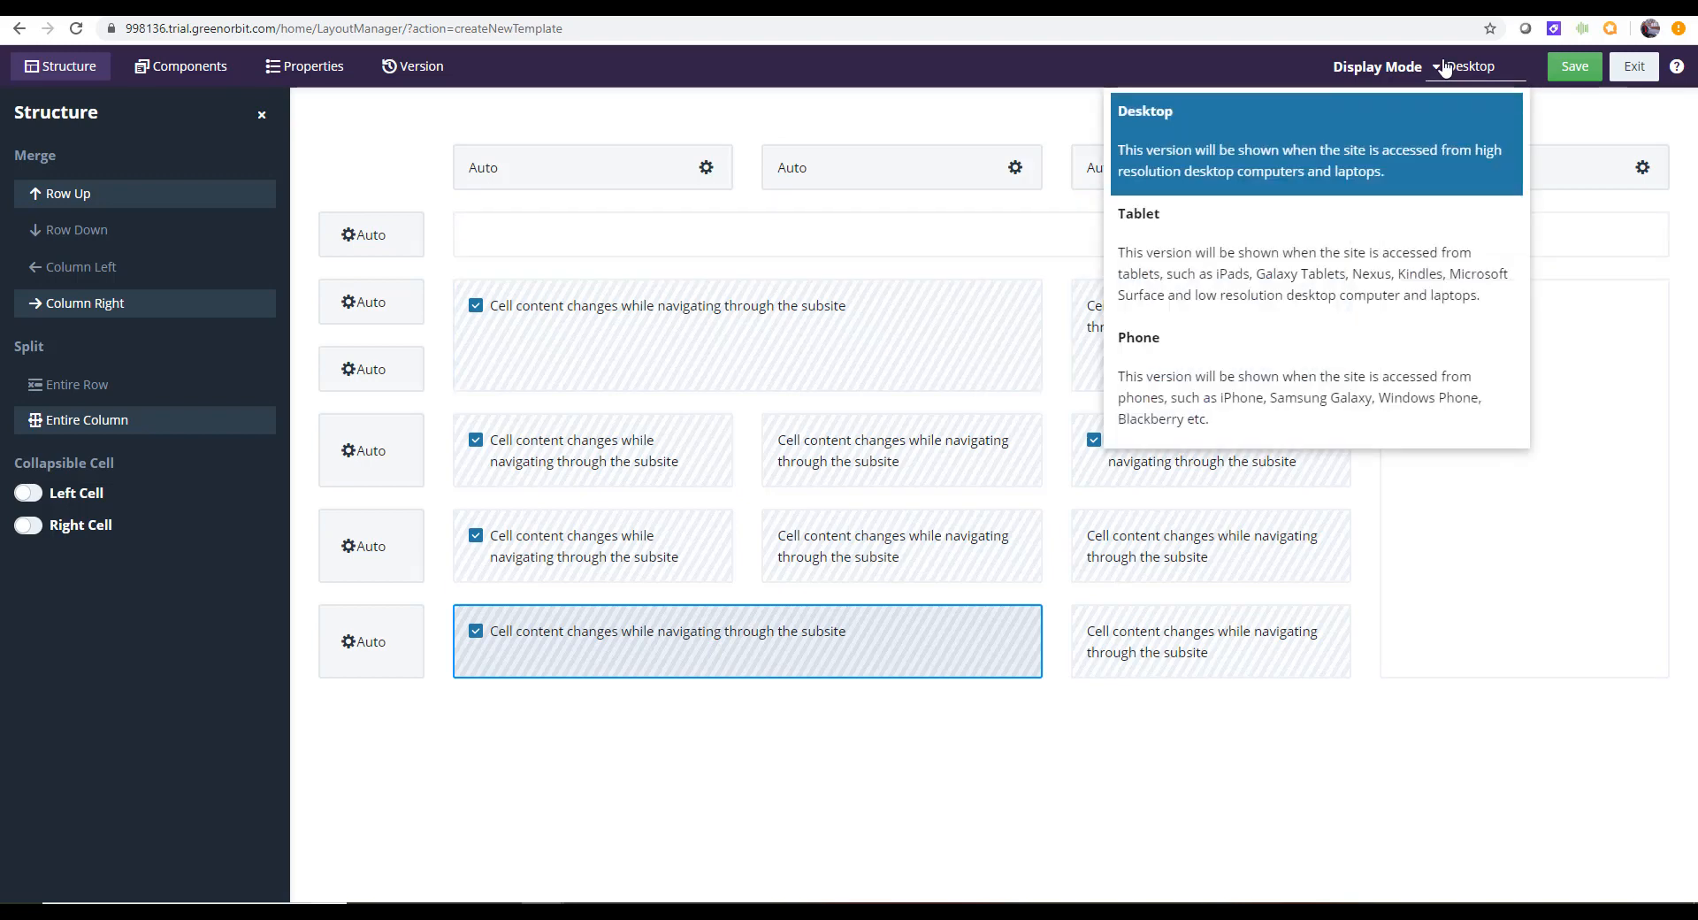
pyautogui.click(1278, 264)
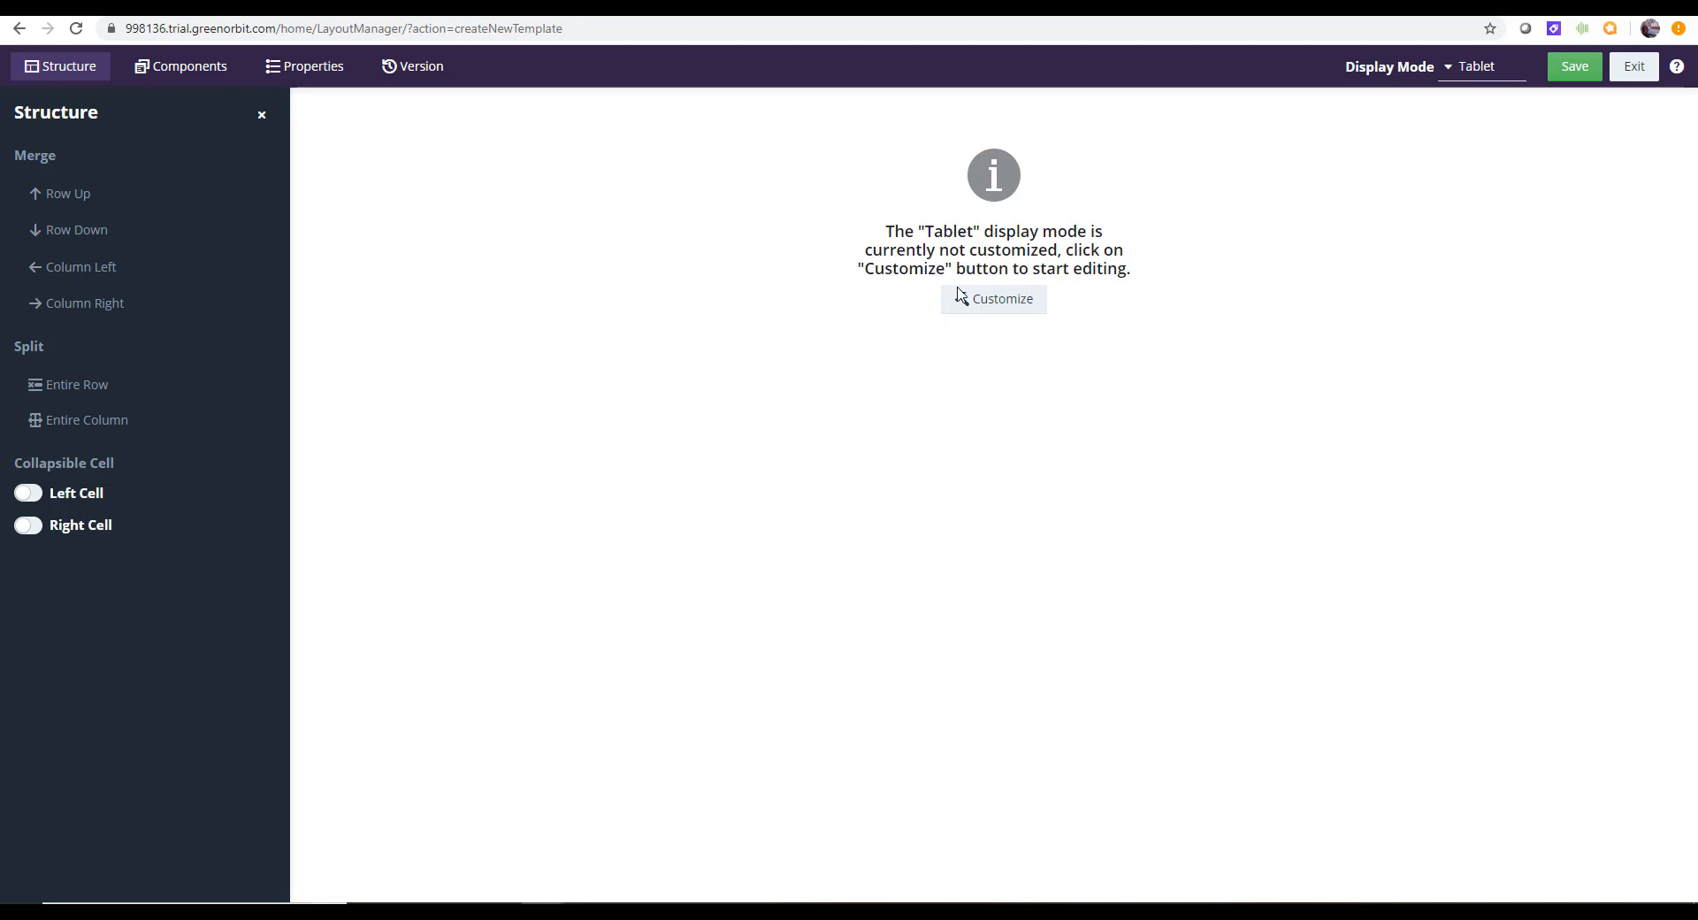
pyautogui.click(995, 306)
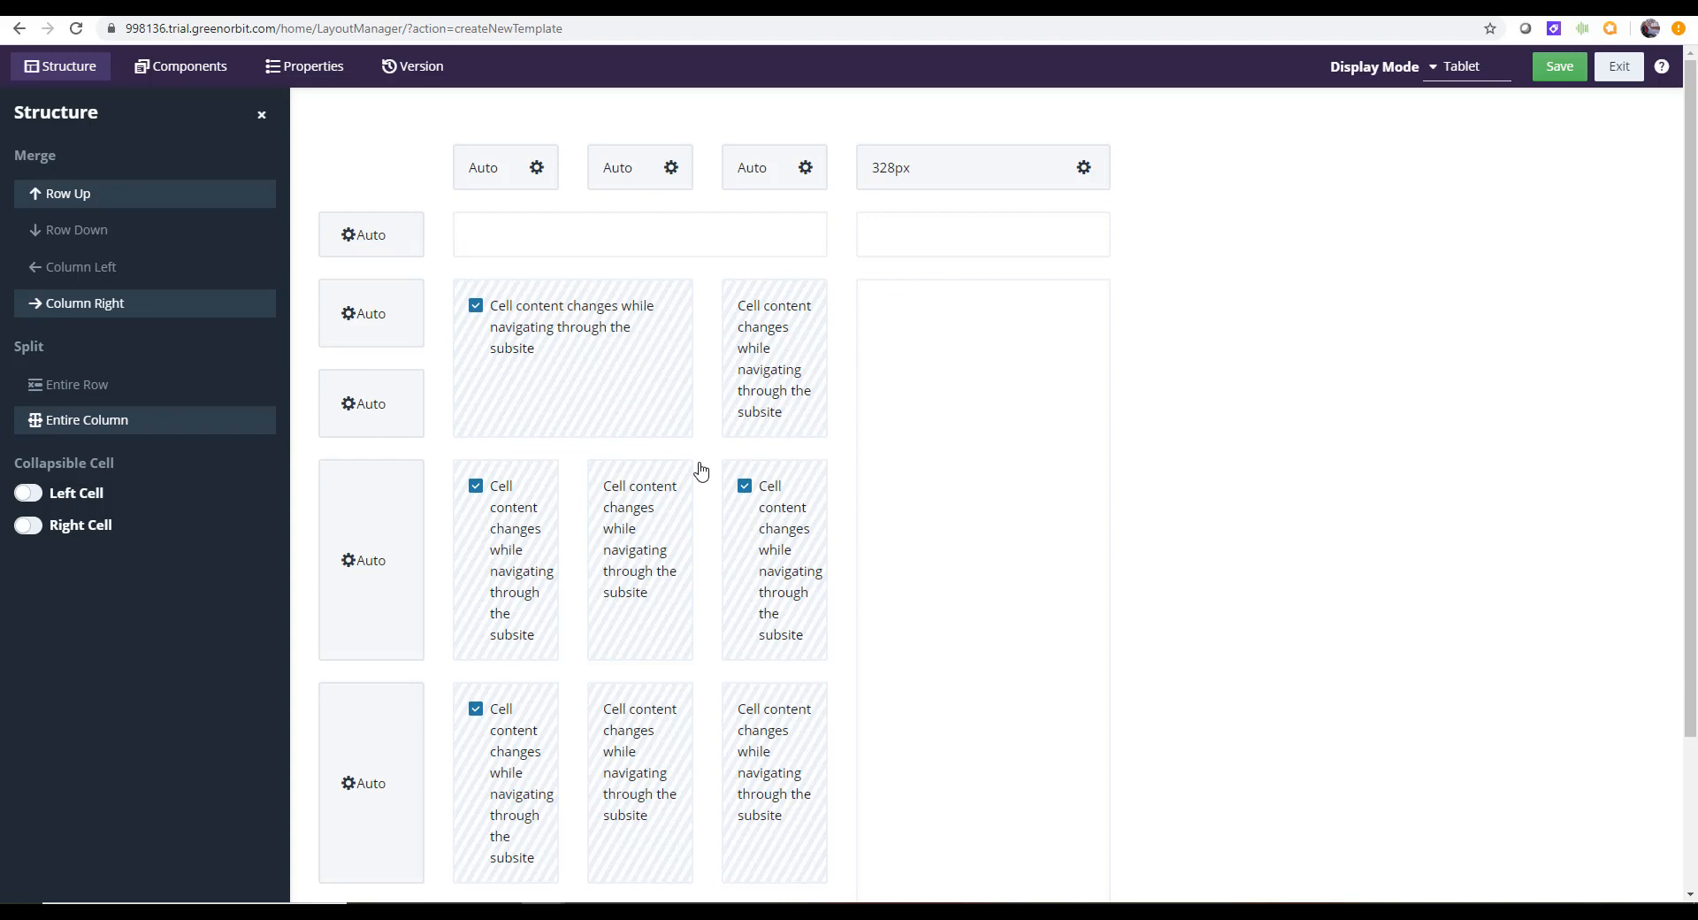
# Extend the second-row and bottom-row merged cells across the third column and mark the bottom-row cell for changing content
pyautogui.click(608, 368)
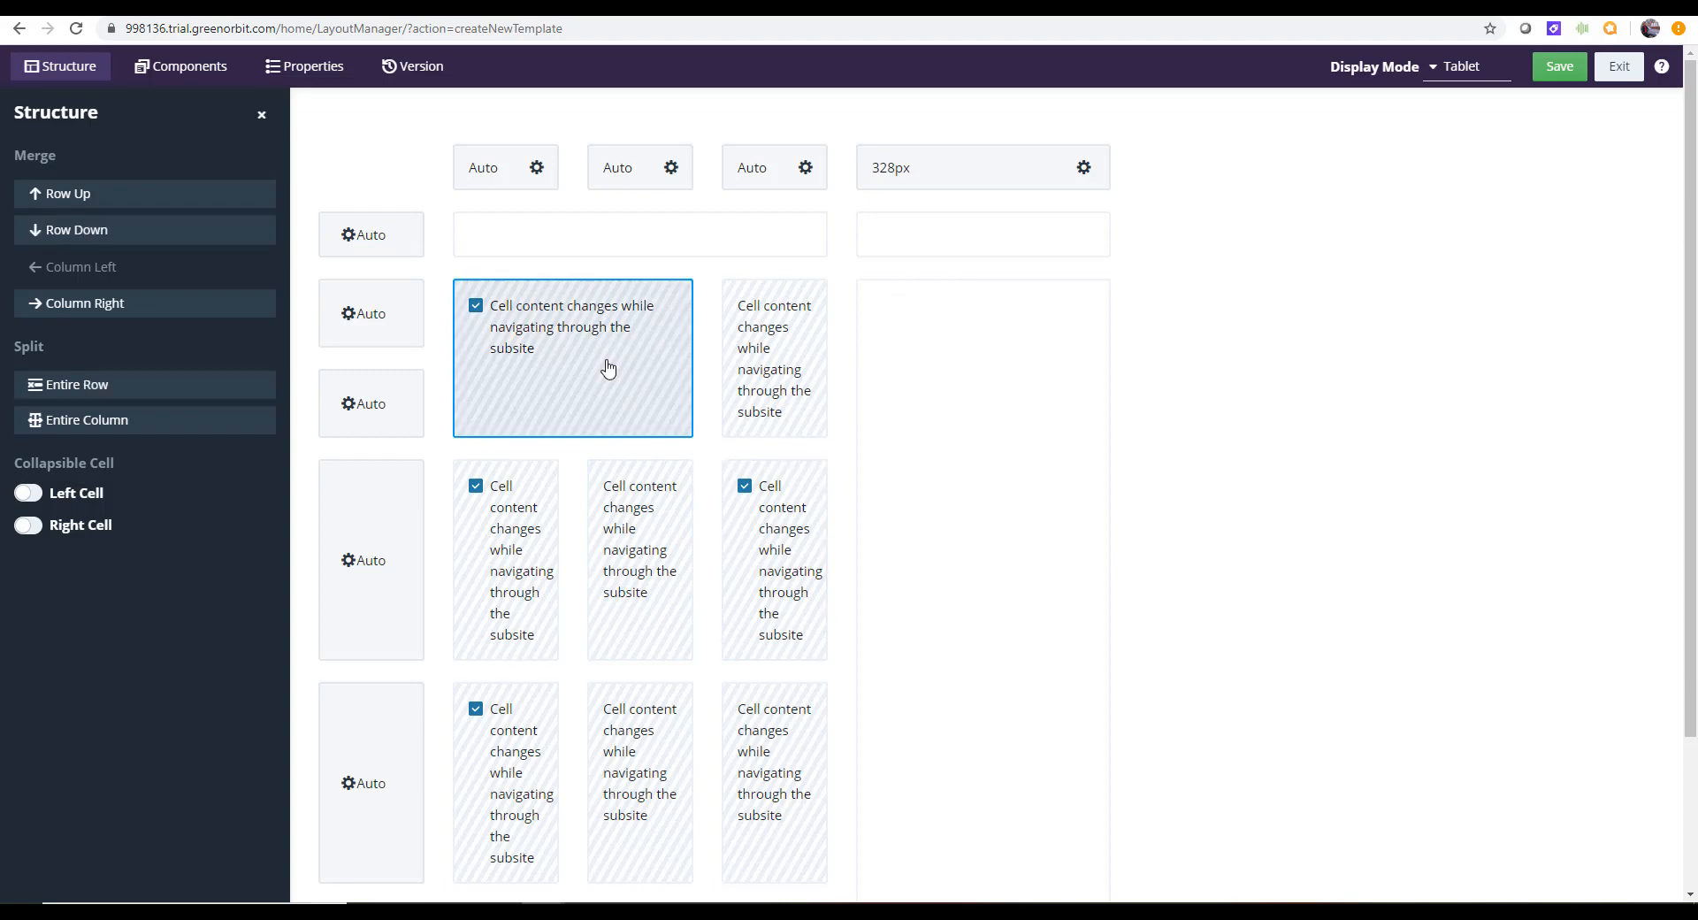
pyautogui.click(132, 305)
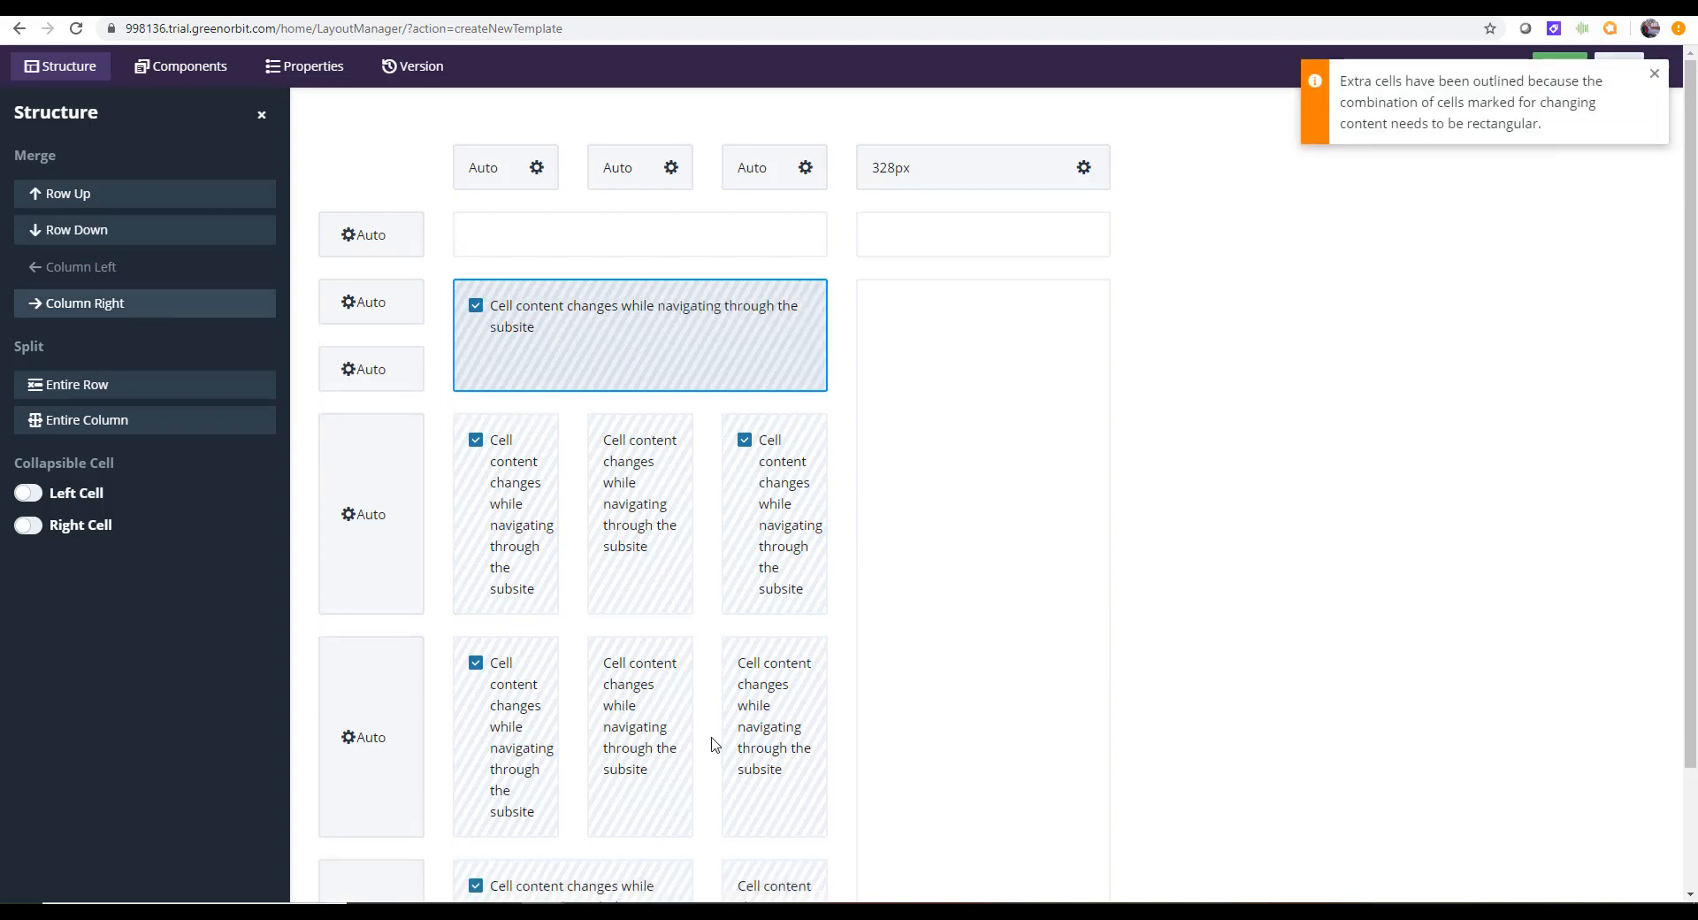
pyautogui.scroll(-2, 715, 742)
pyautogui.click(610, 787)
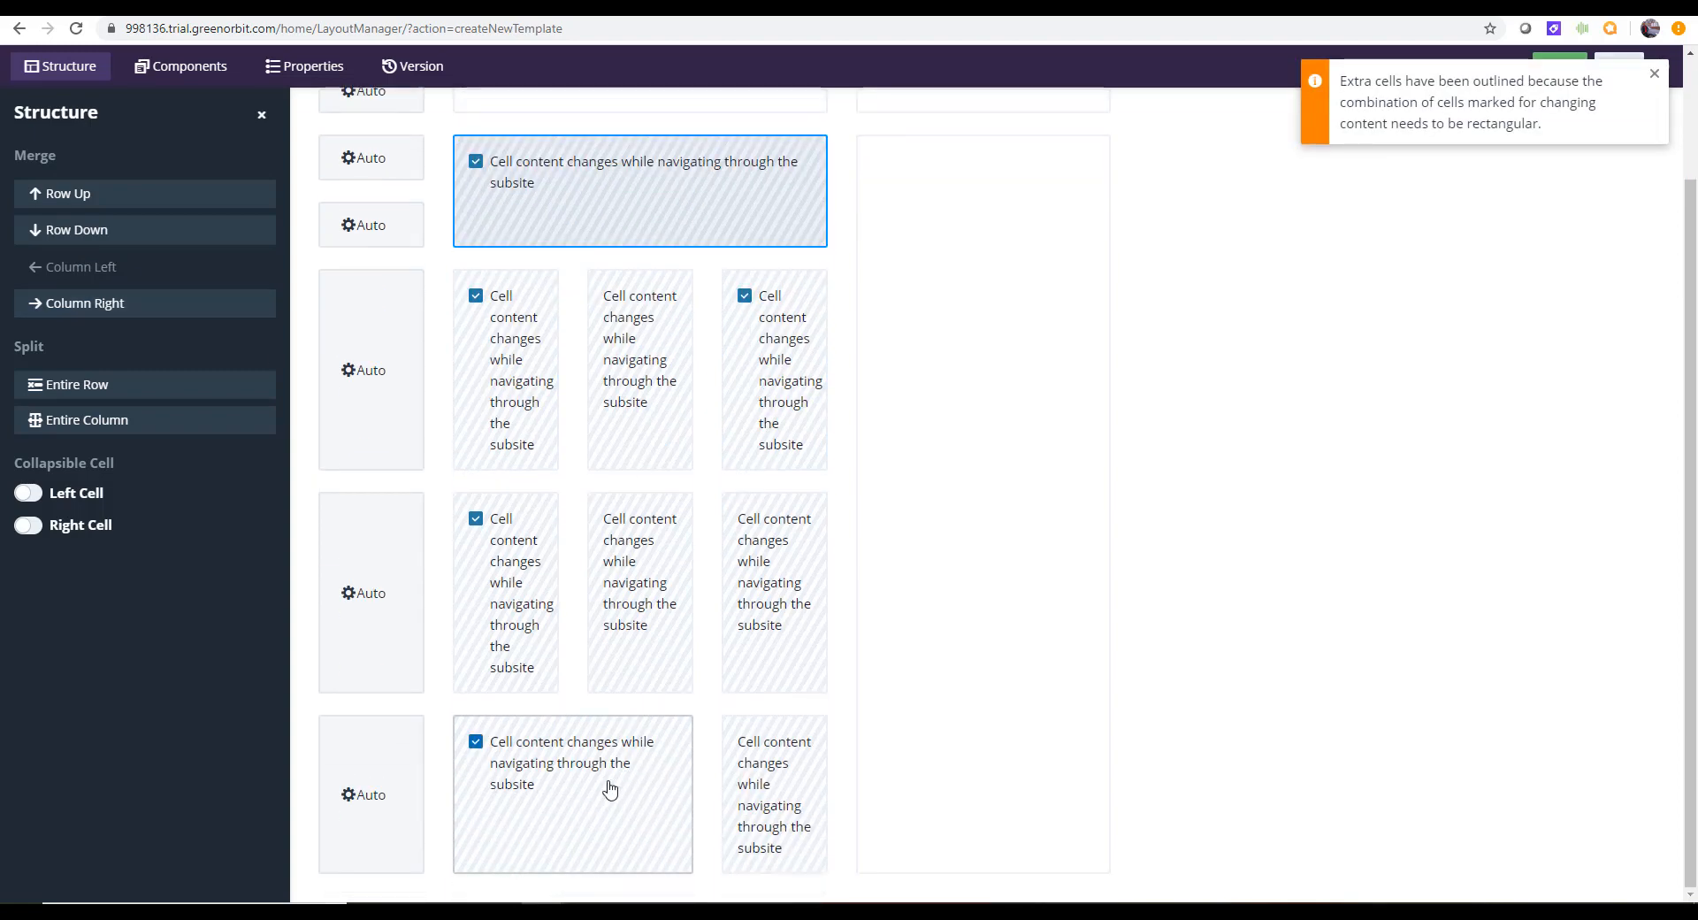
pyautogui.click(144, 318)
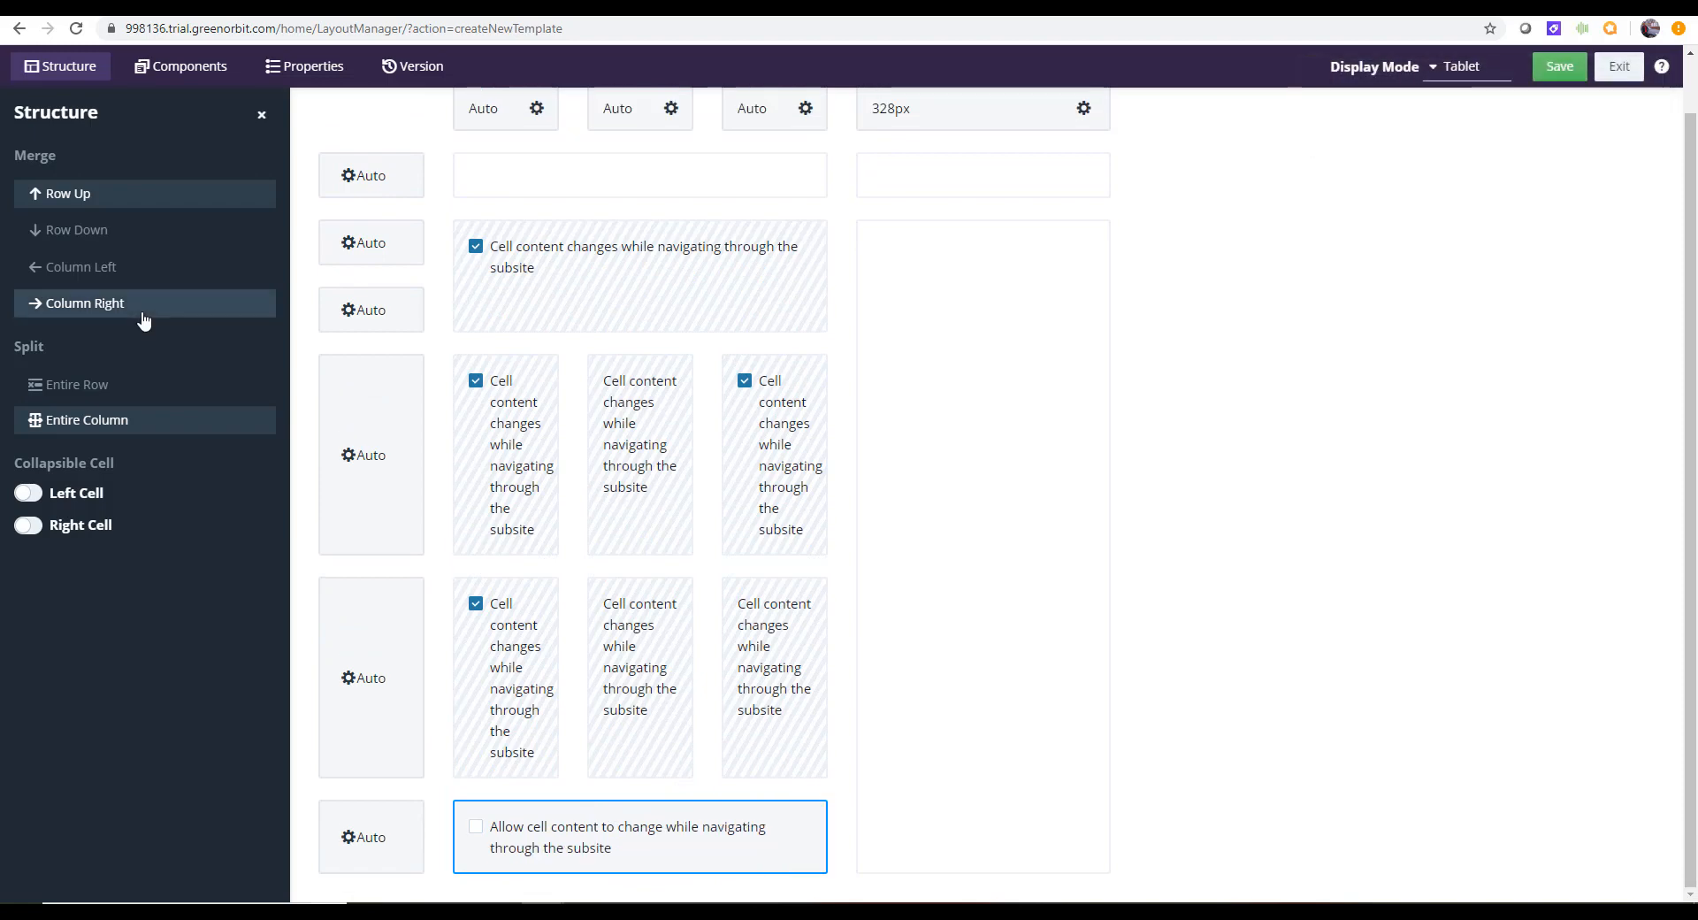
pyautogui.click(475, 826)
# Insert a row below the Tablet layout's last row and merge its cells across the first three columns
pyautogui.click(348, 836)
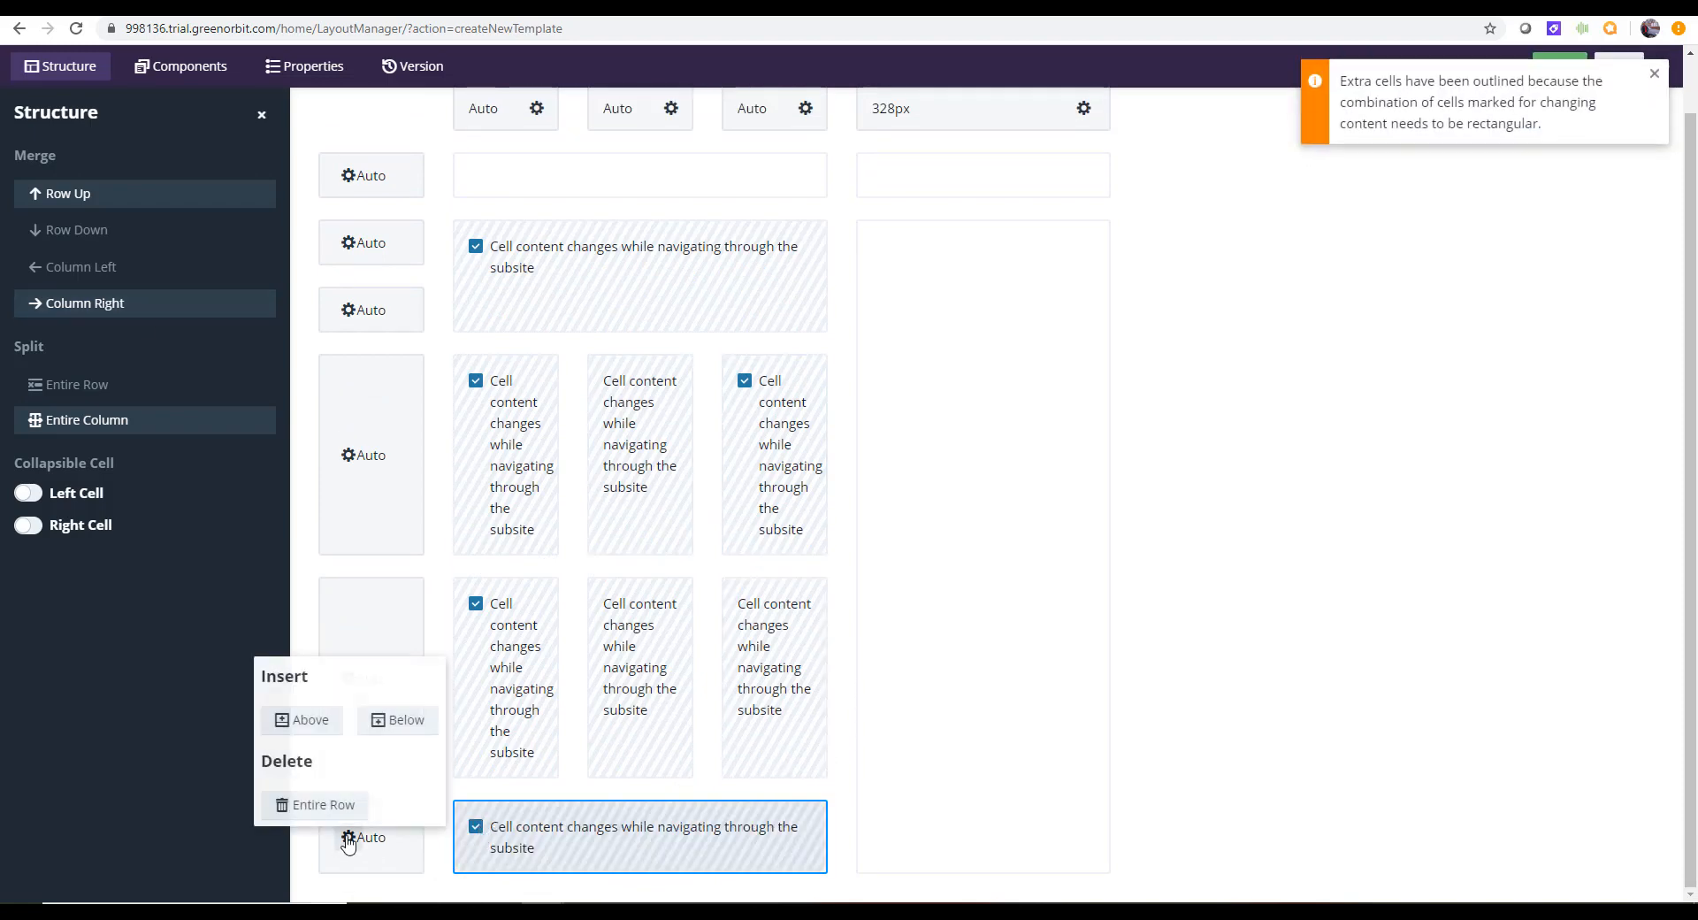
pyautogui.click(387, 728)
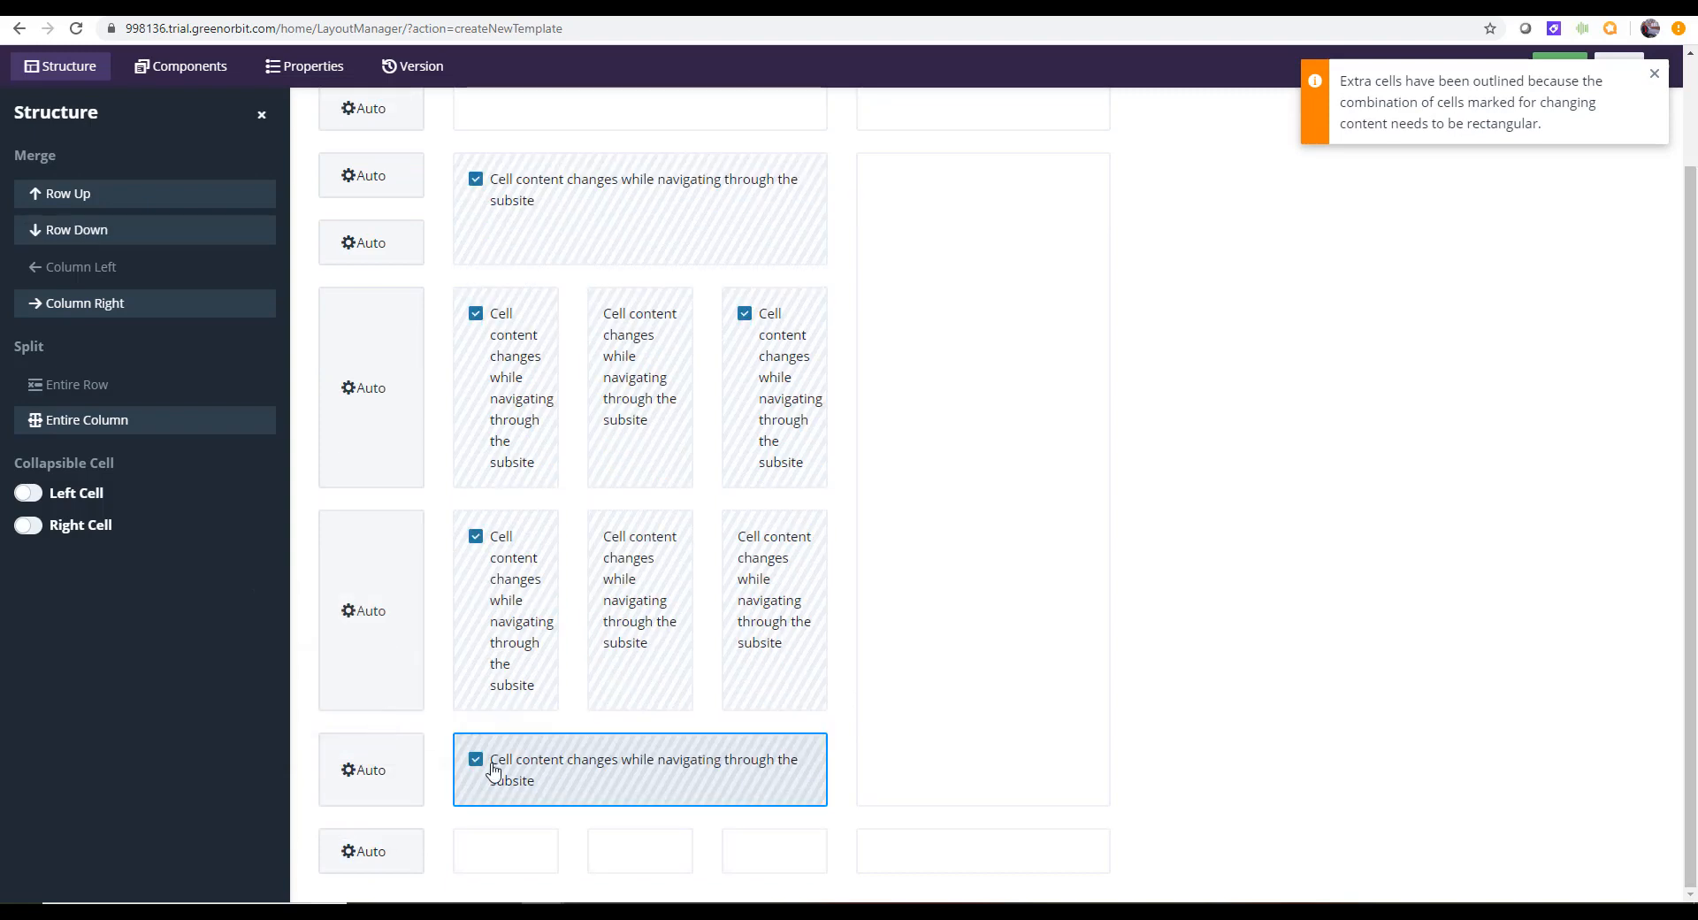
pyautogui.click(527, 864)
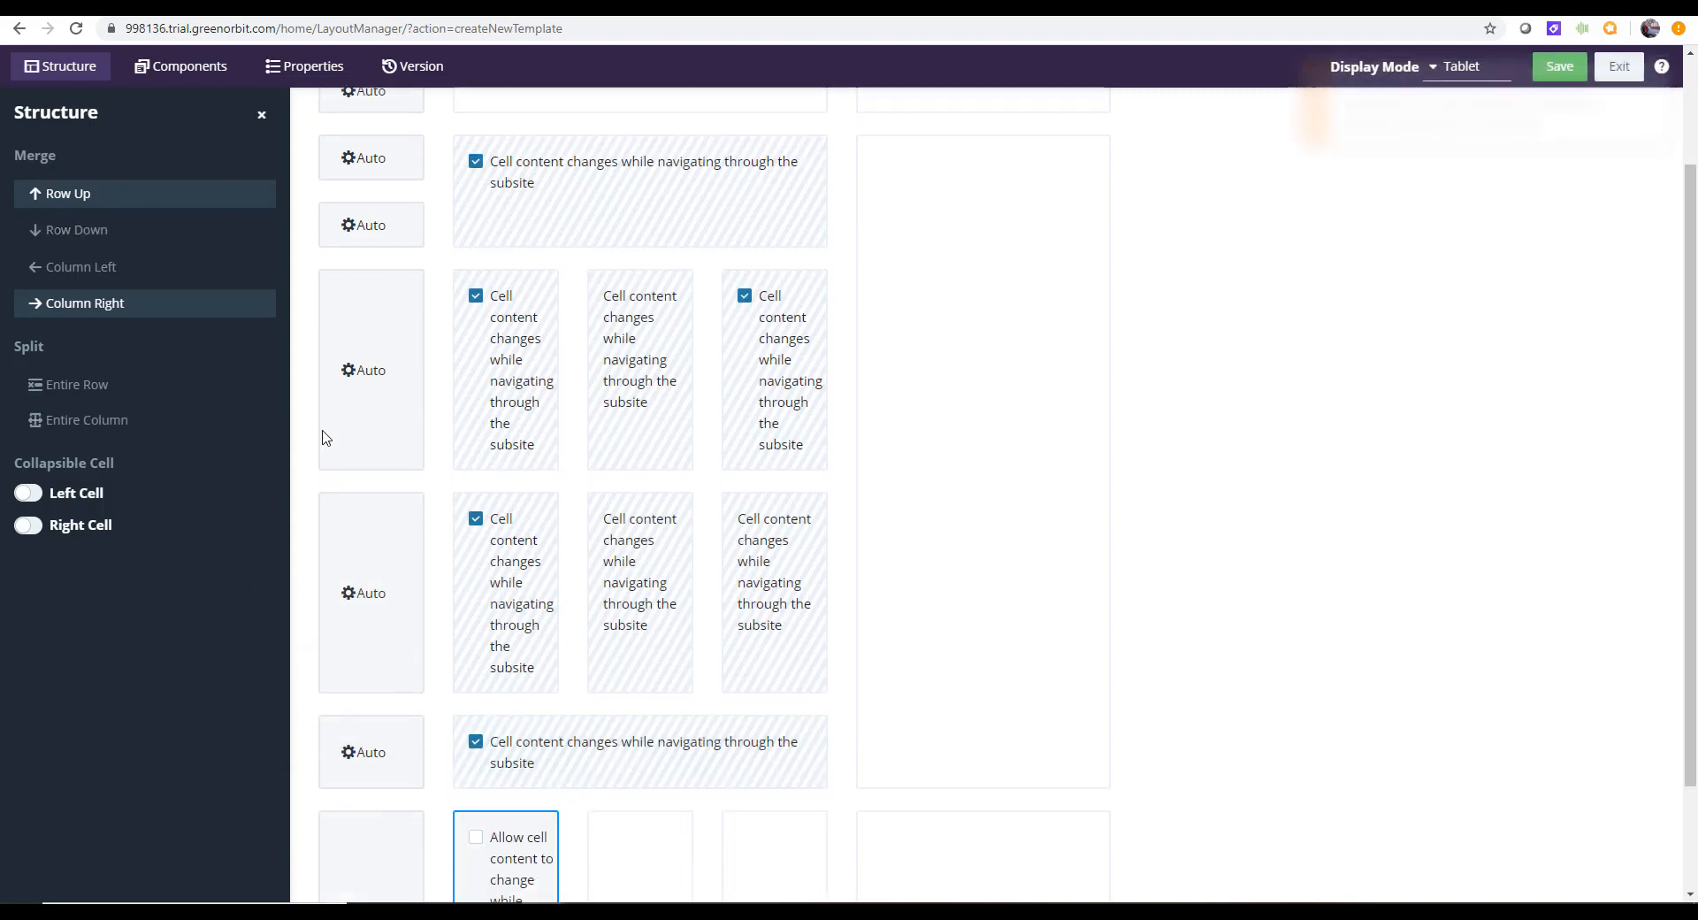
pyautogui.click(141, 304)
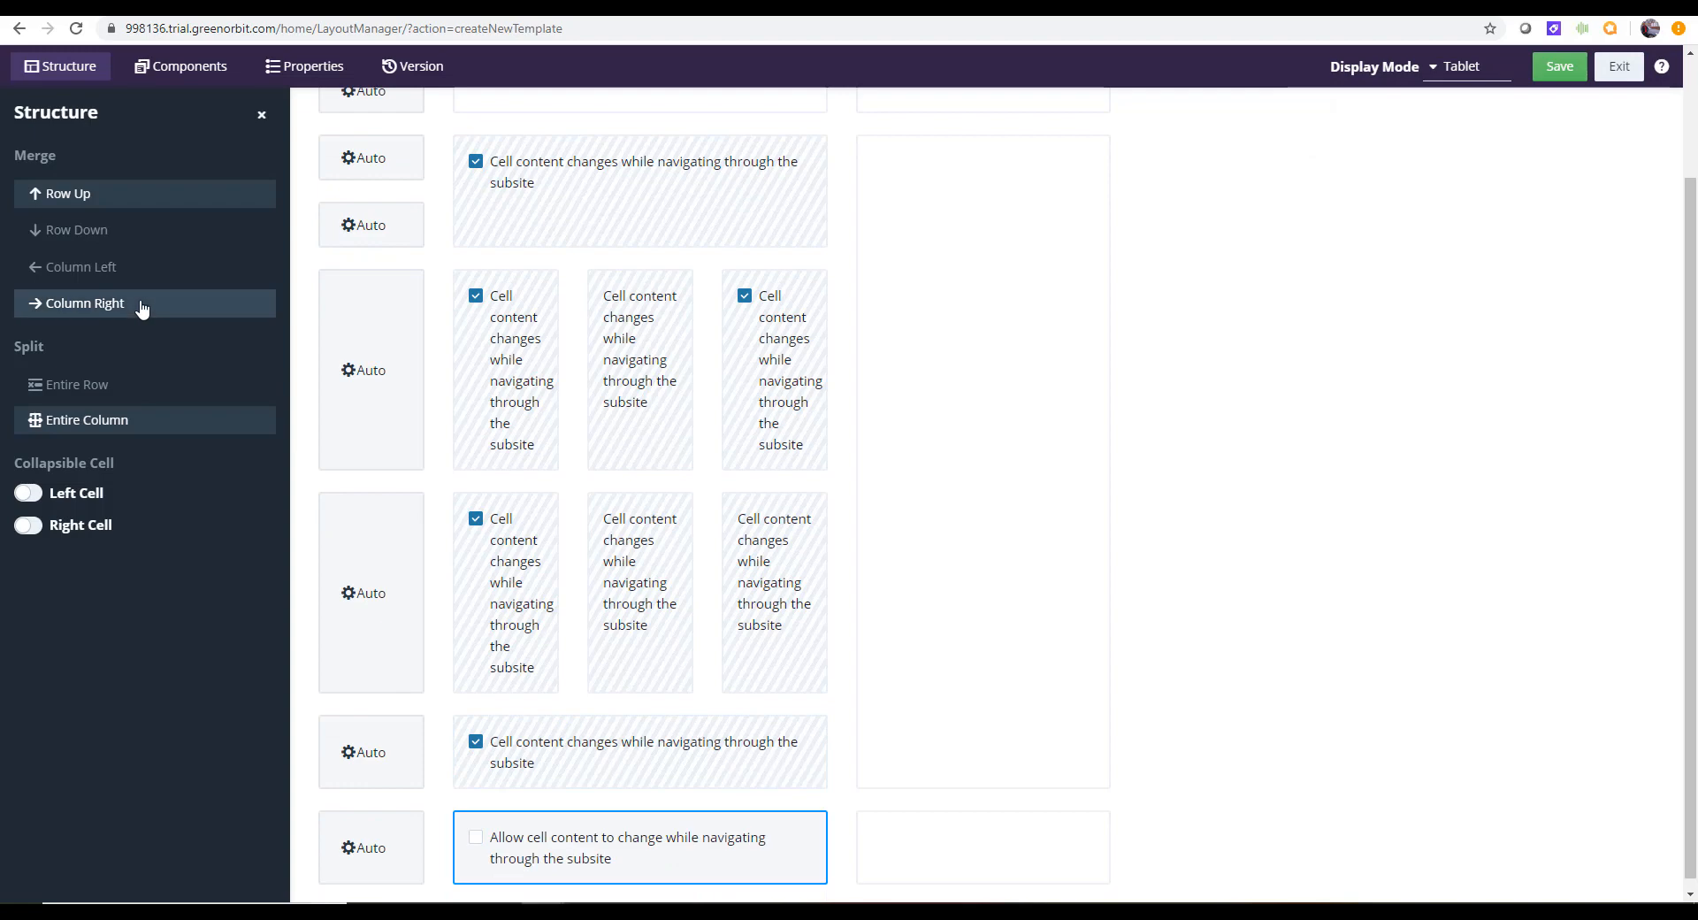
# Extend the 328px column's tall cell into the new bottom row and mark that row's wide cell for changing content
pyautogui.click(963, 475)
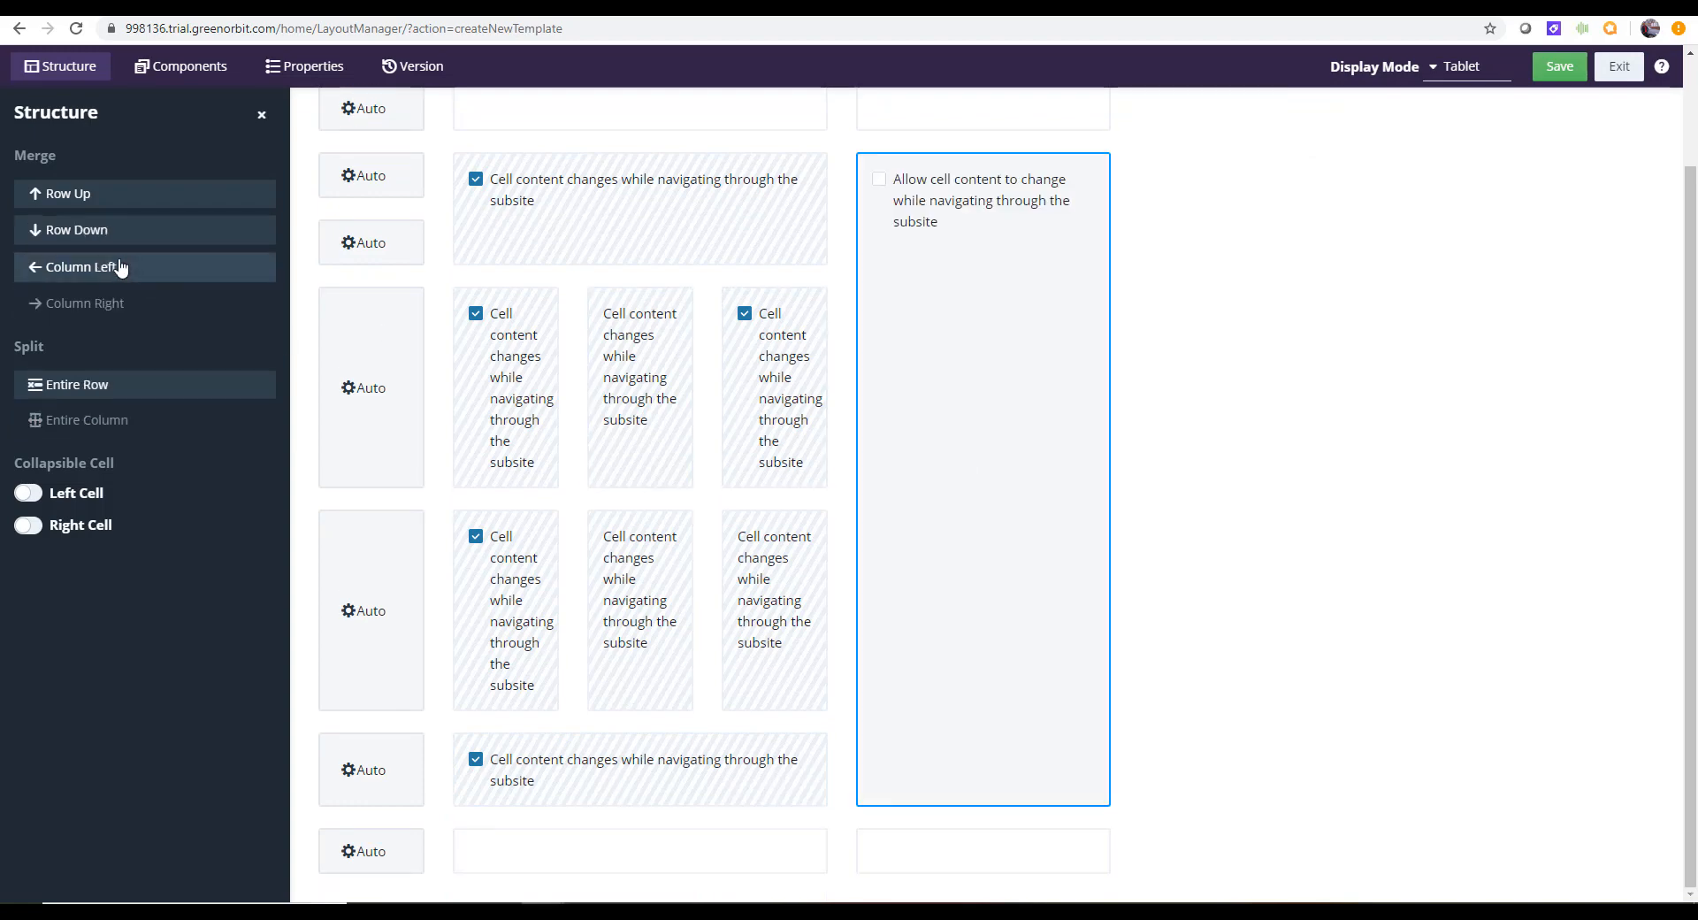
pyautogui.click(118, 232)
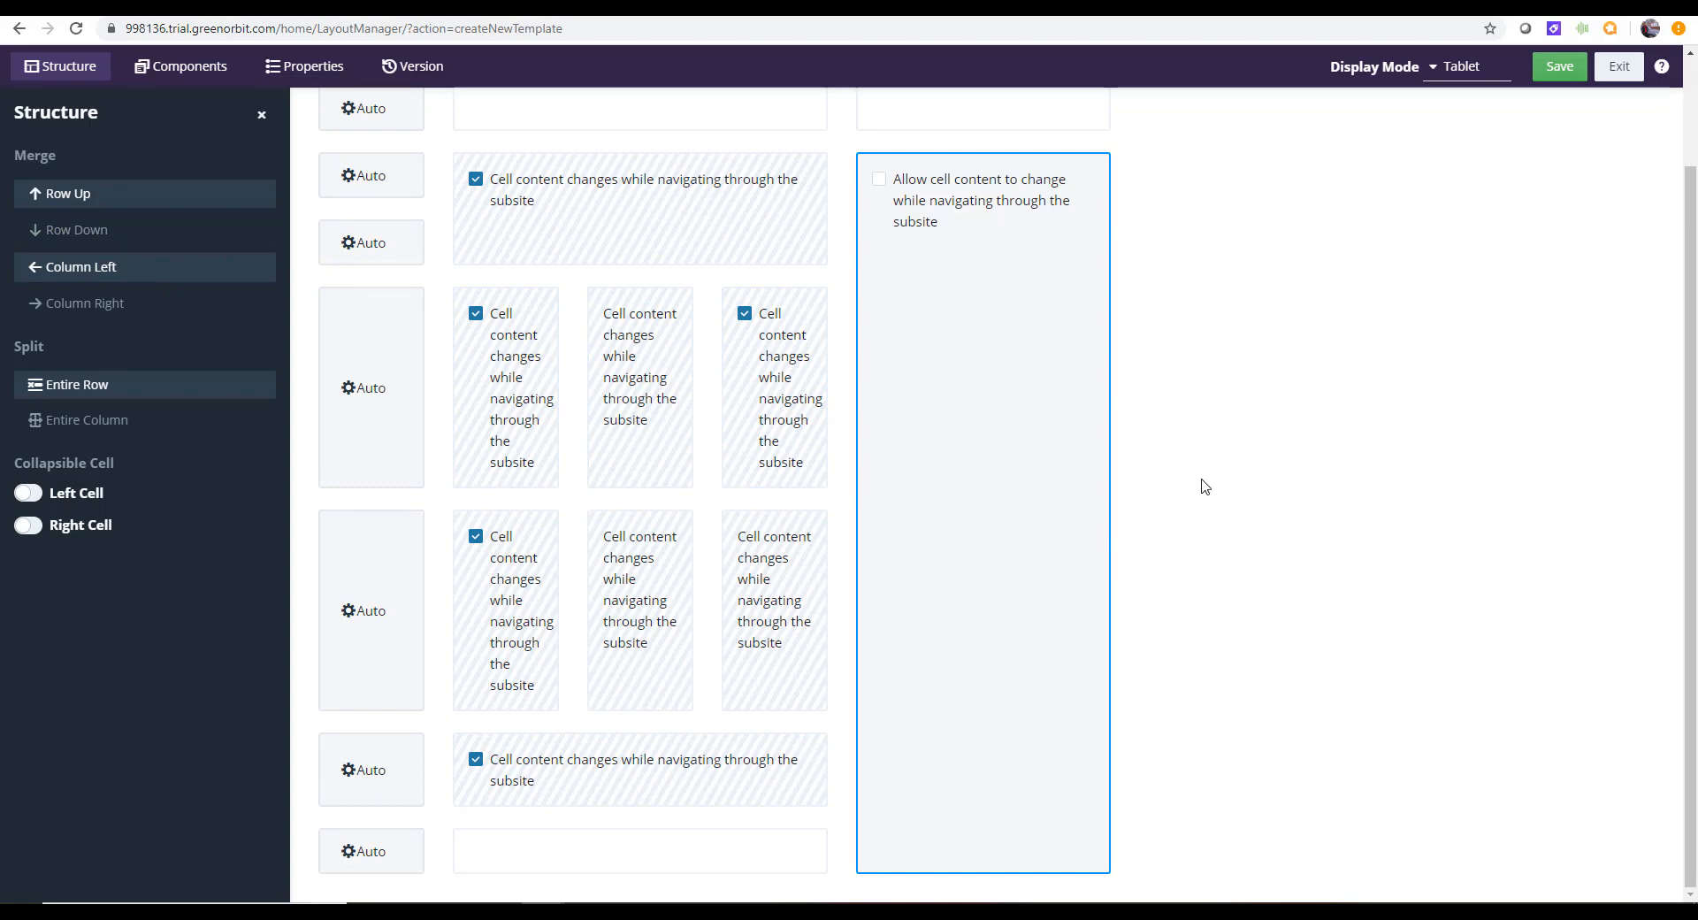
pyautogui.click(511, 856)
pyautogui.click(479, 837)
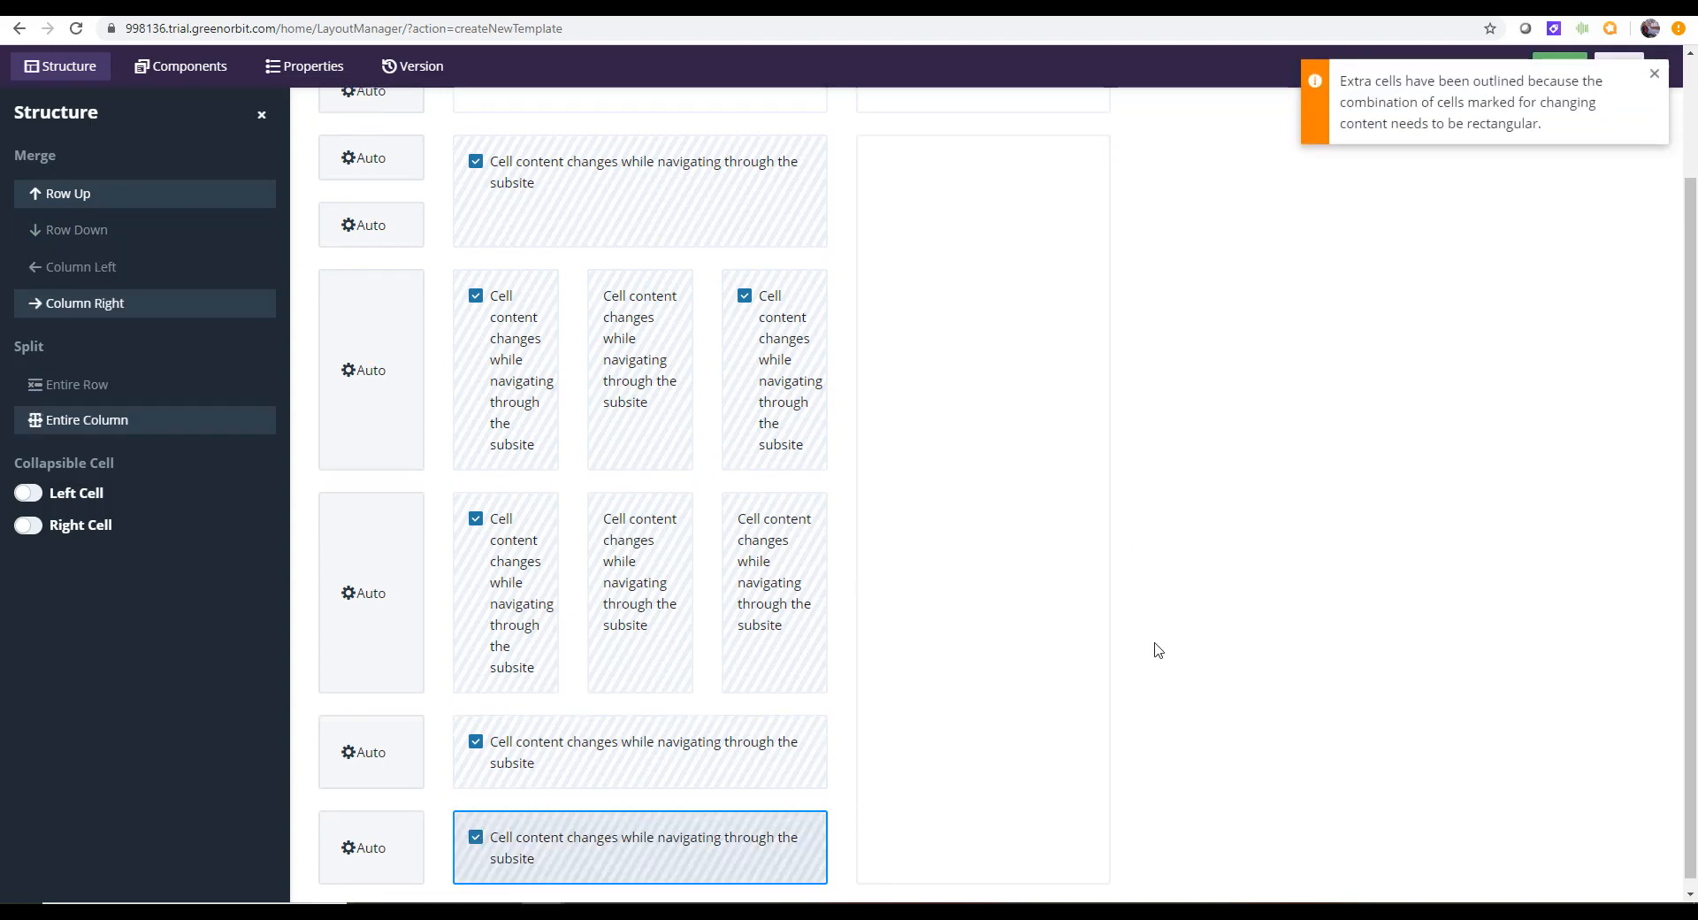
# Turn on the right collapsible cell for the Tablet layout and delete the entire 328px column
pyautogui.scroll(2, 1008, 597)
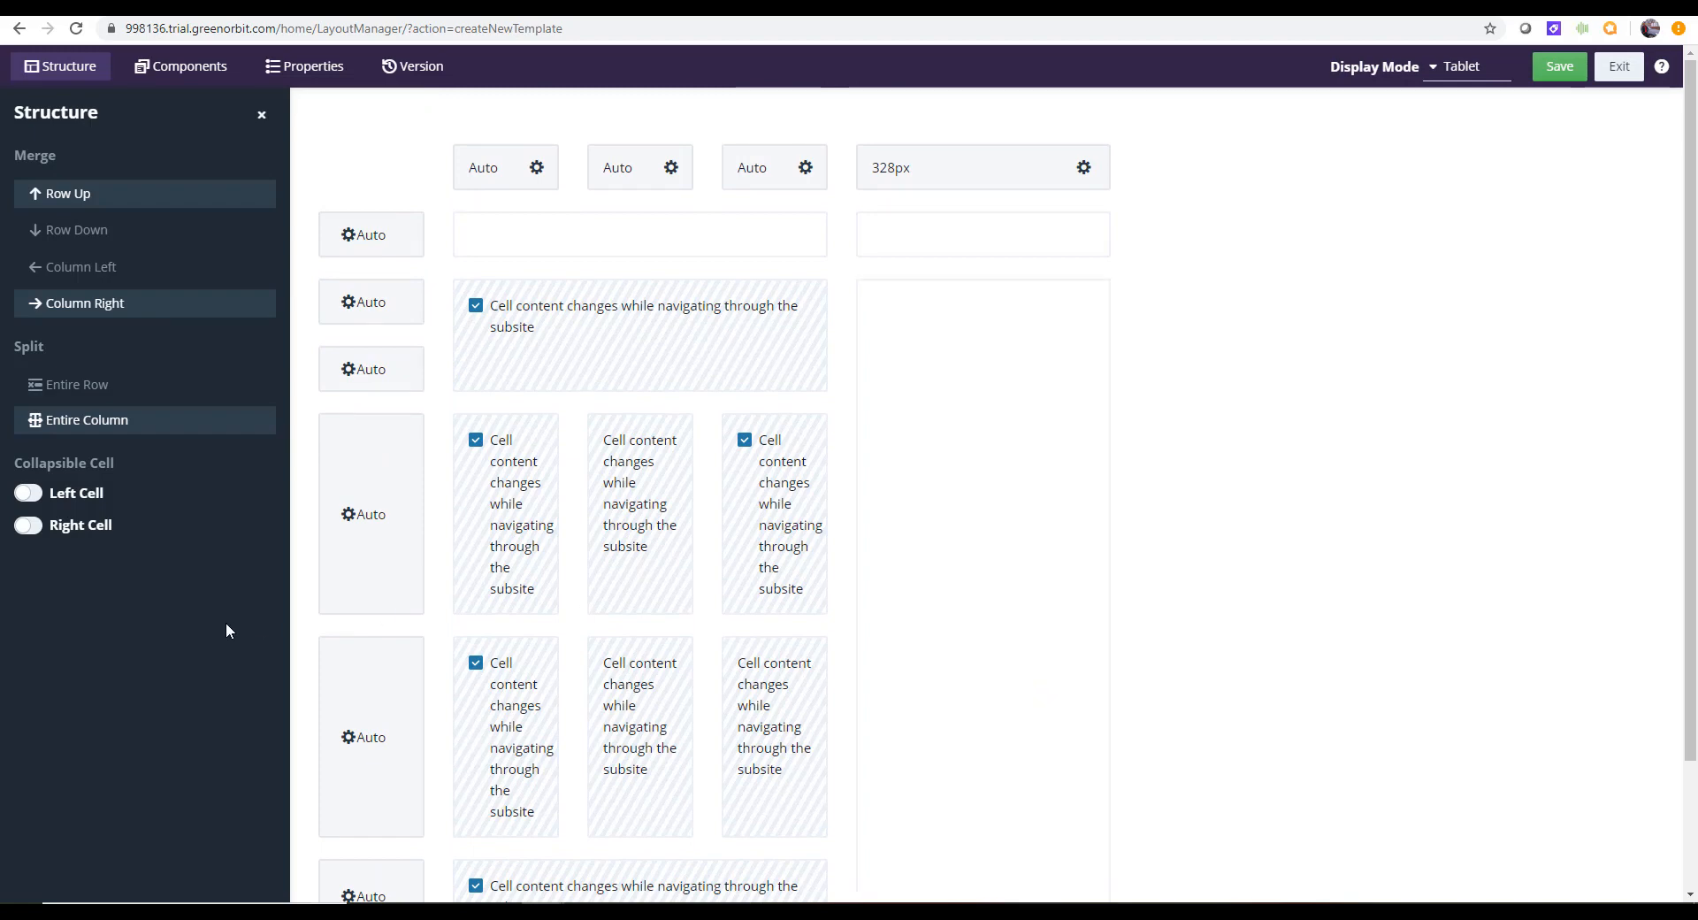
pyautogui.click(72, 534)
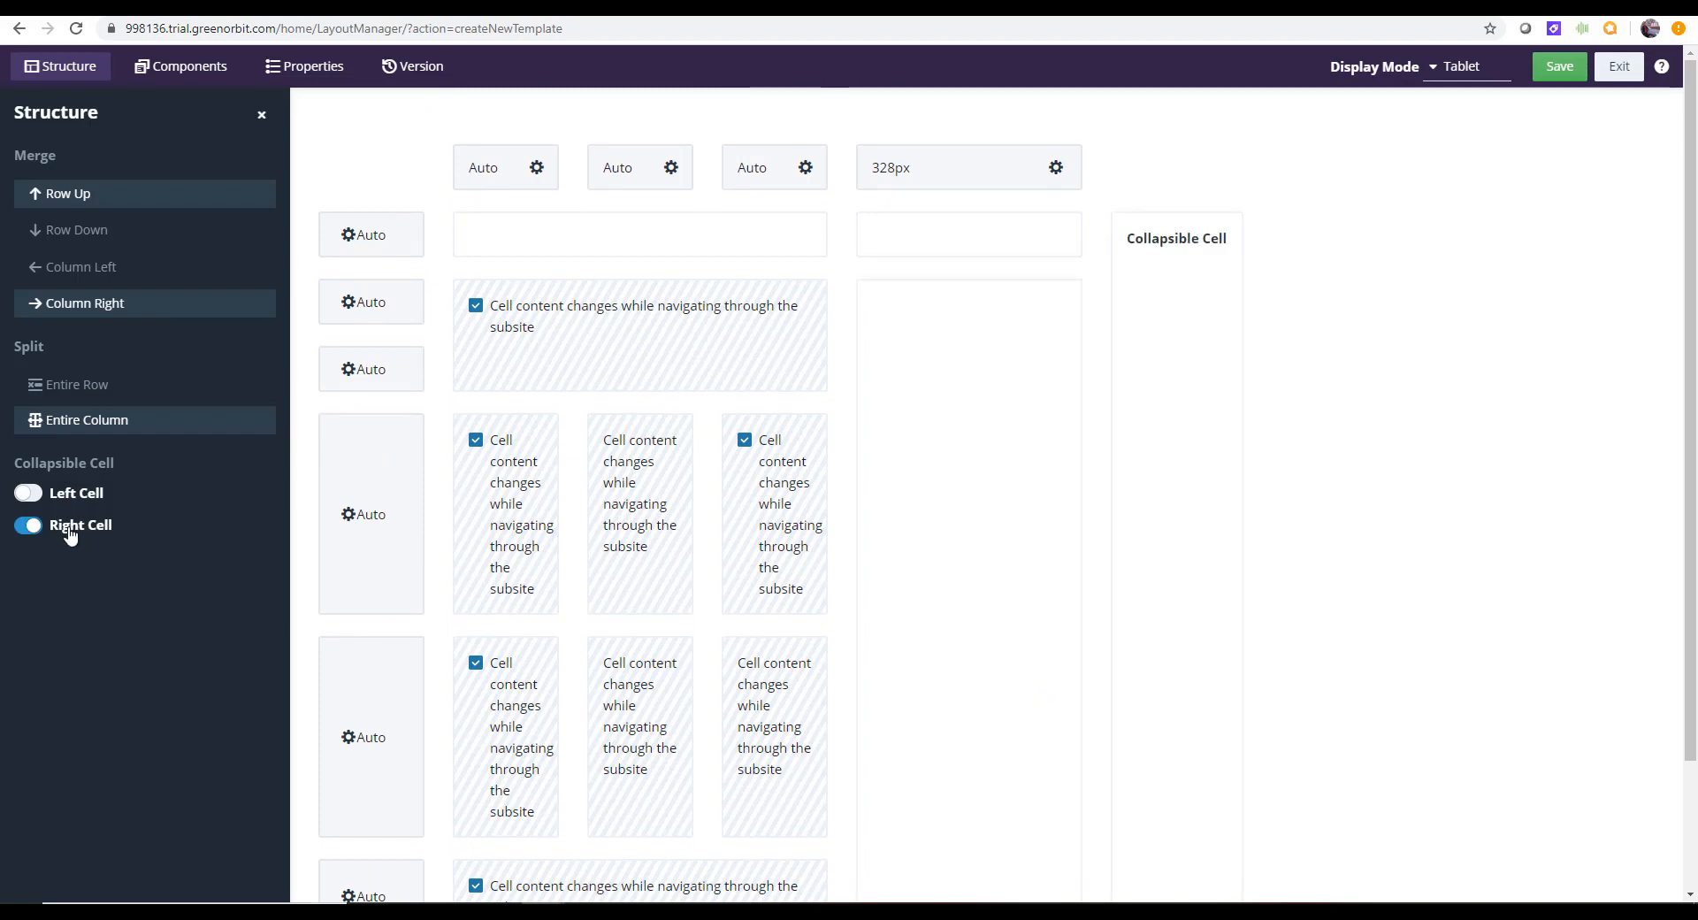
pyautogui.click(1056, 168)
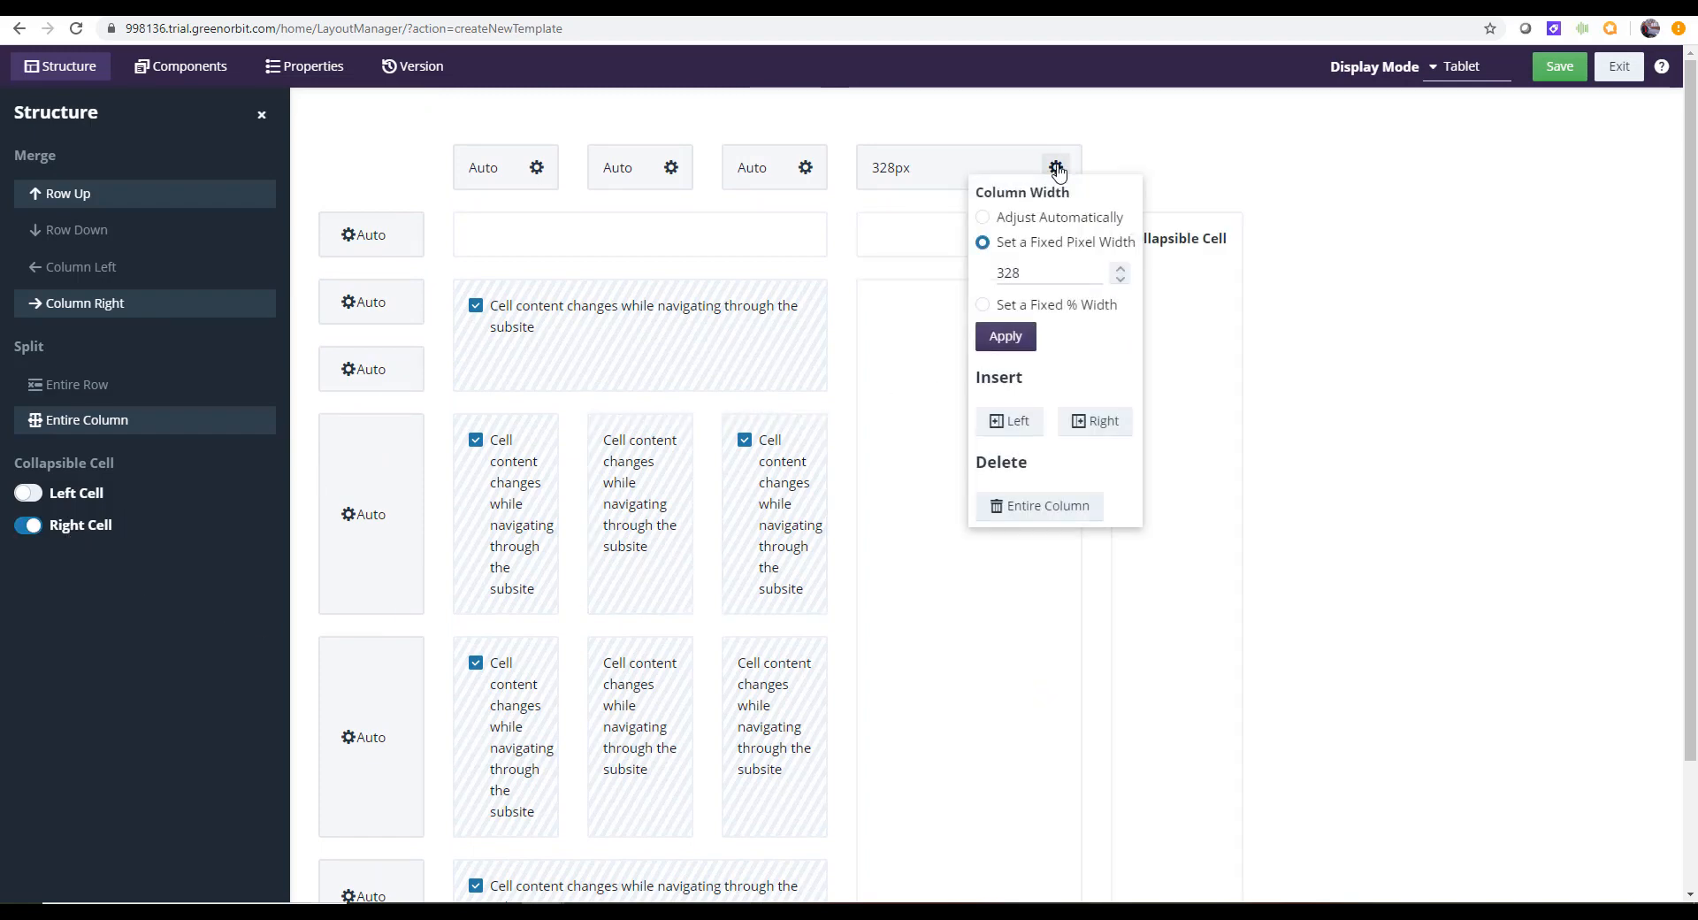
pyautogui.click(1044, 510)
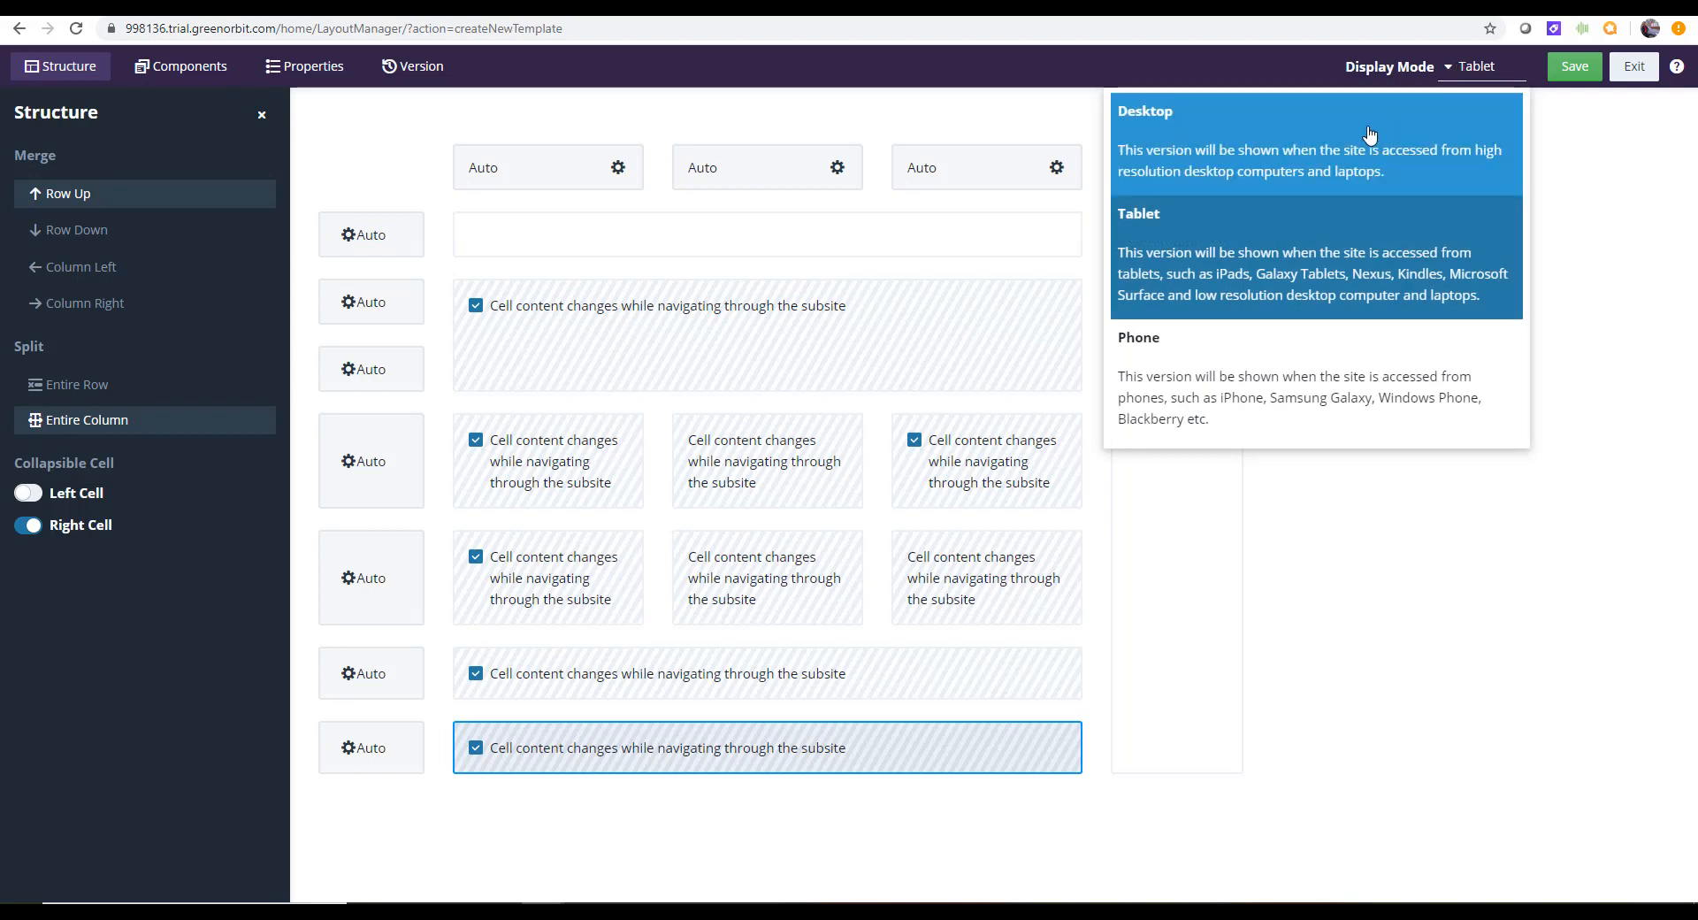
# Revisit the Desktop layout, then start customizing the Phone display mode with its left collapsible cell turned on
pyautogui.click(1369, 135)
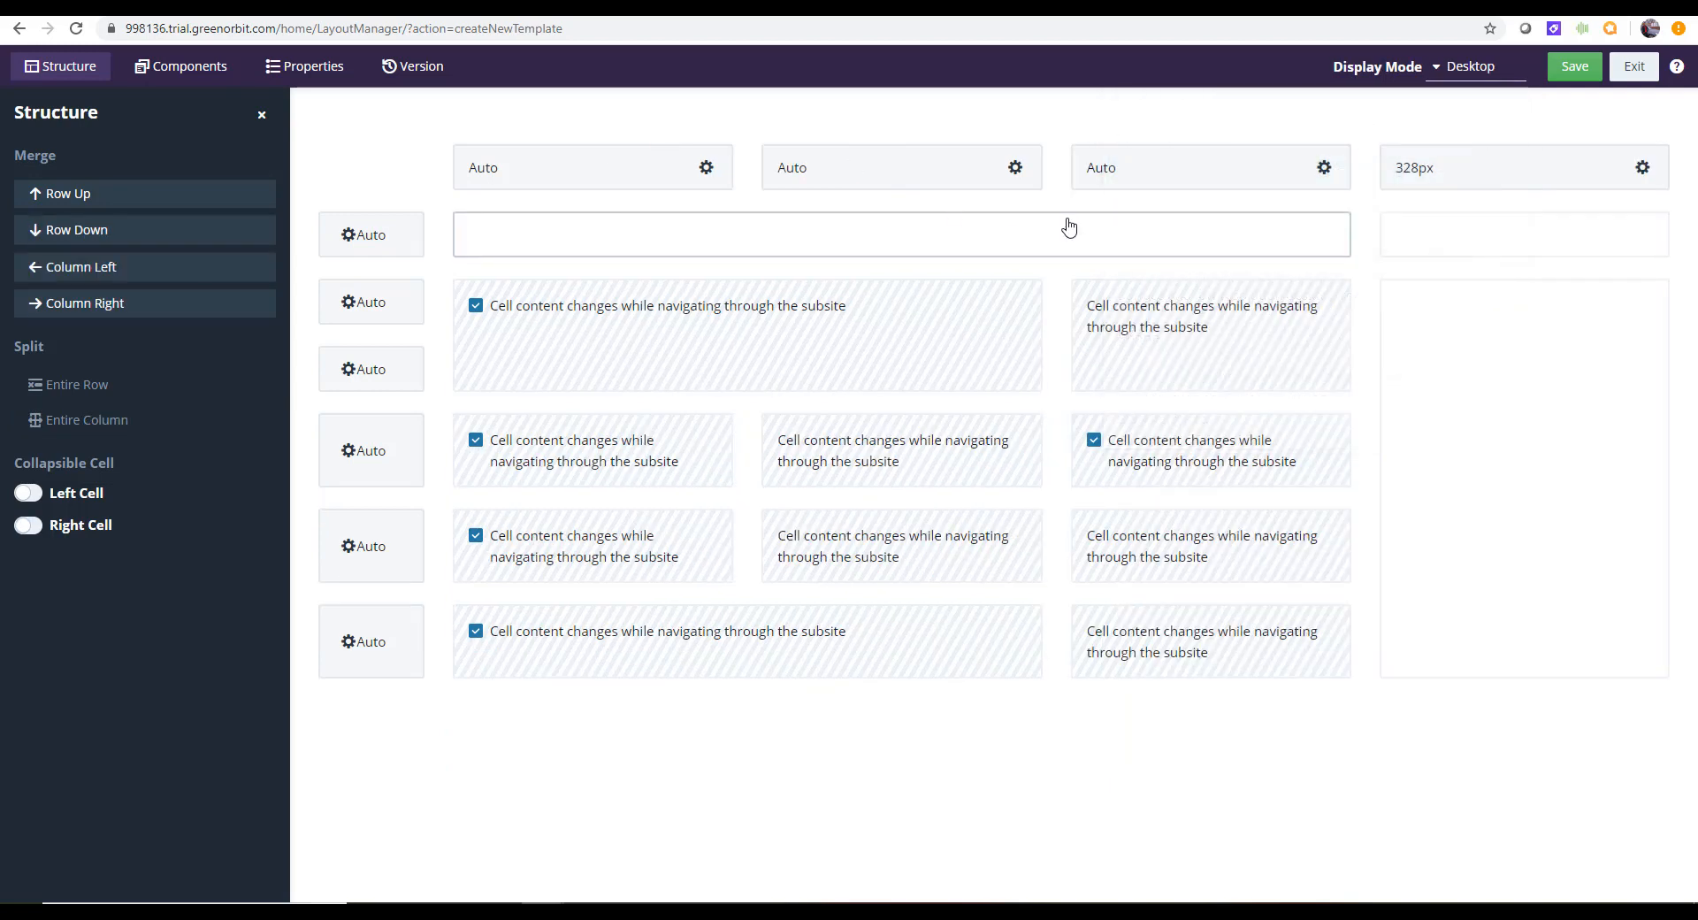
pyautogui.click(1475, 71)
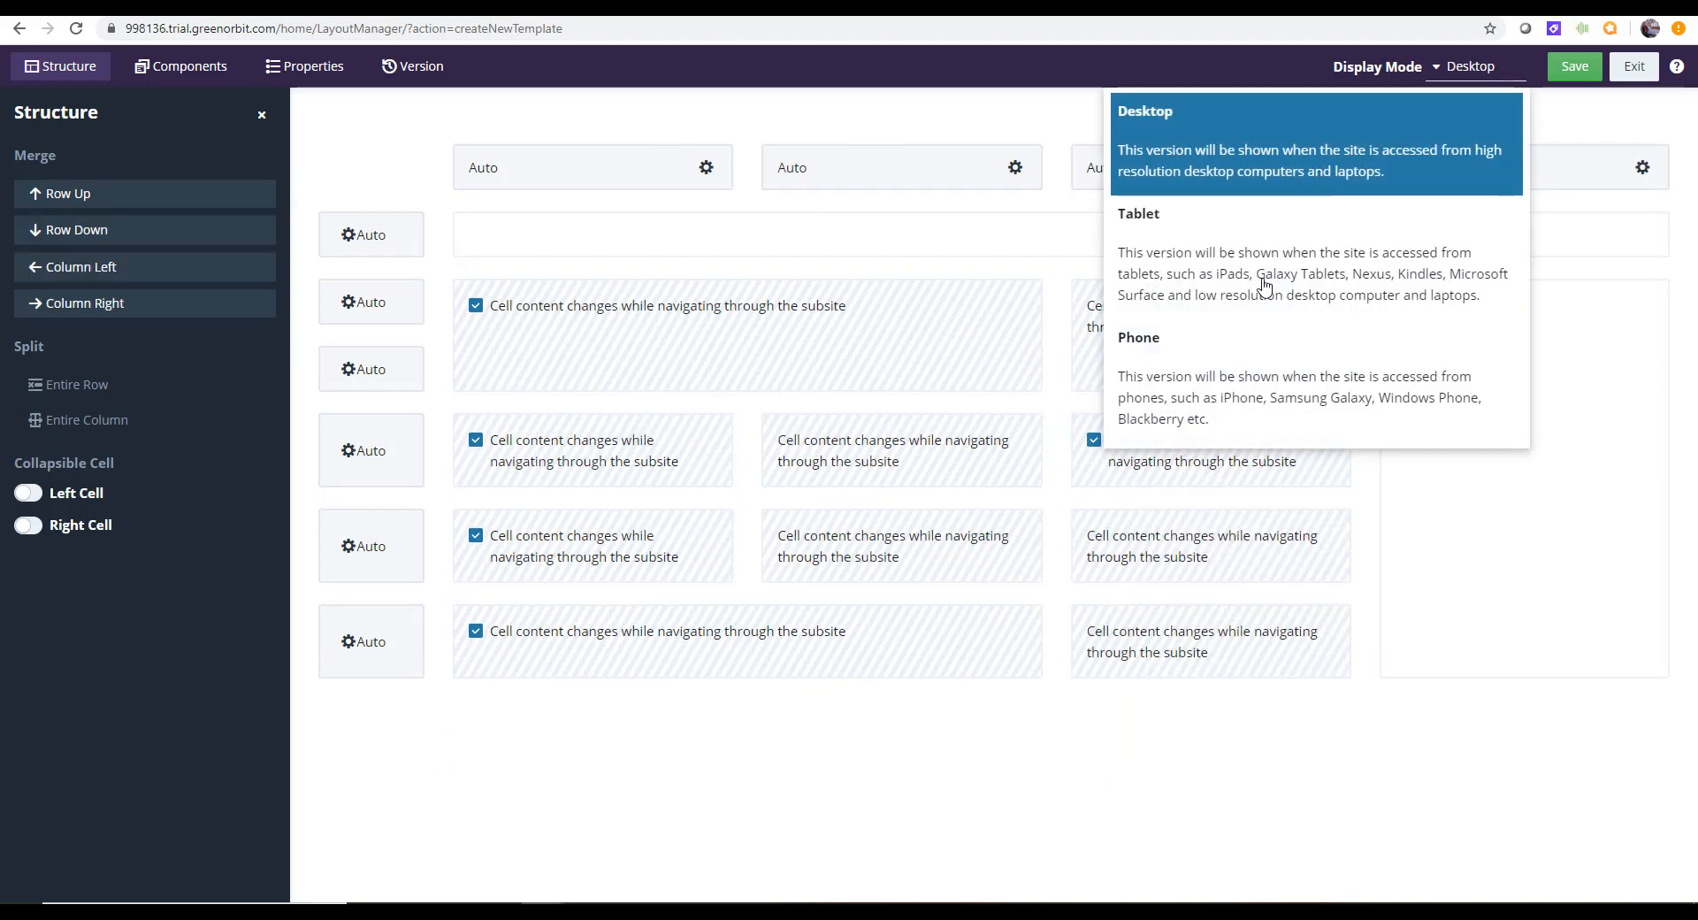
pyautogui.click(1238, 392)
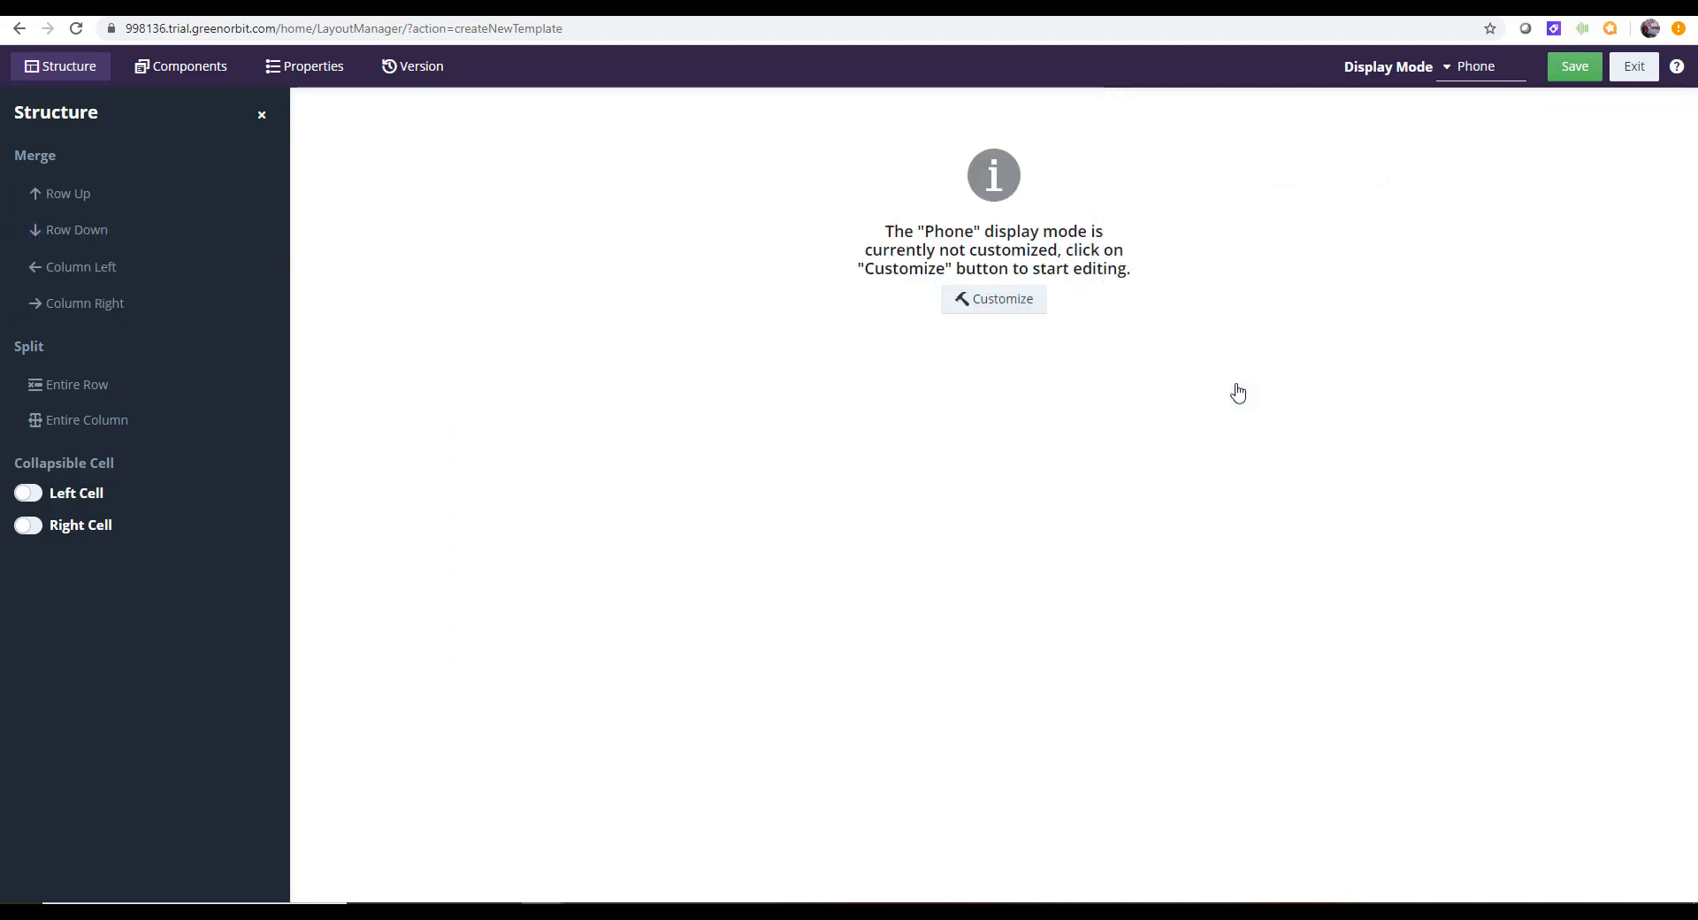
pyautogui.click(995, 299)
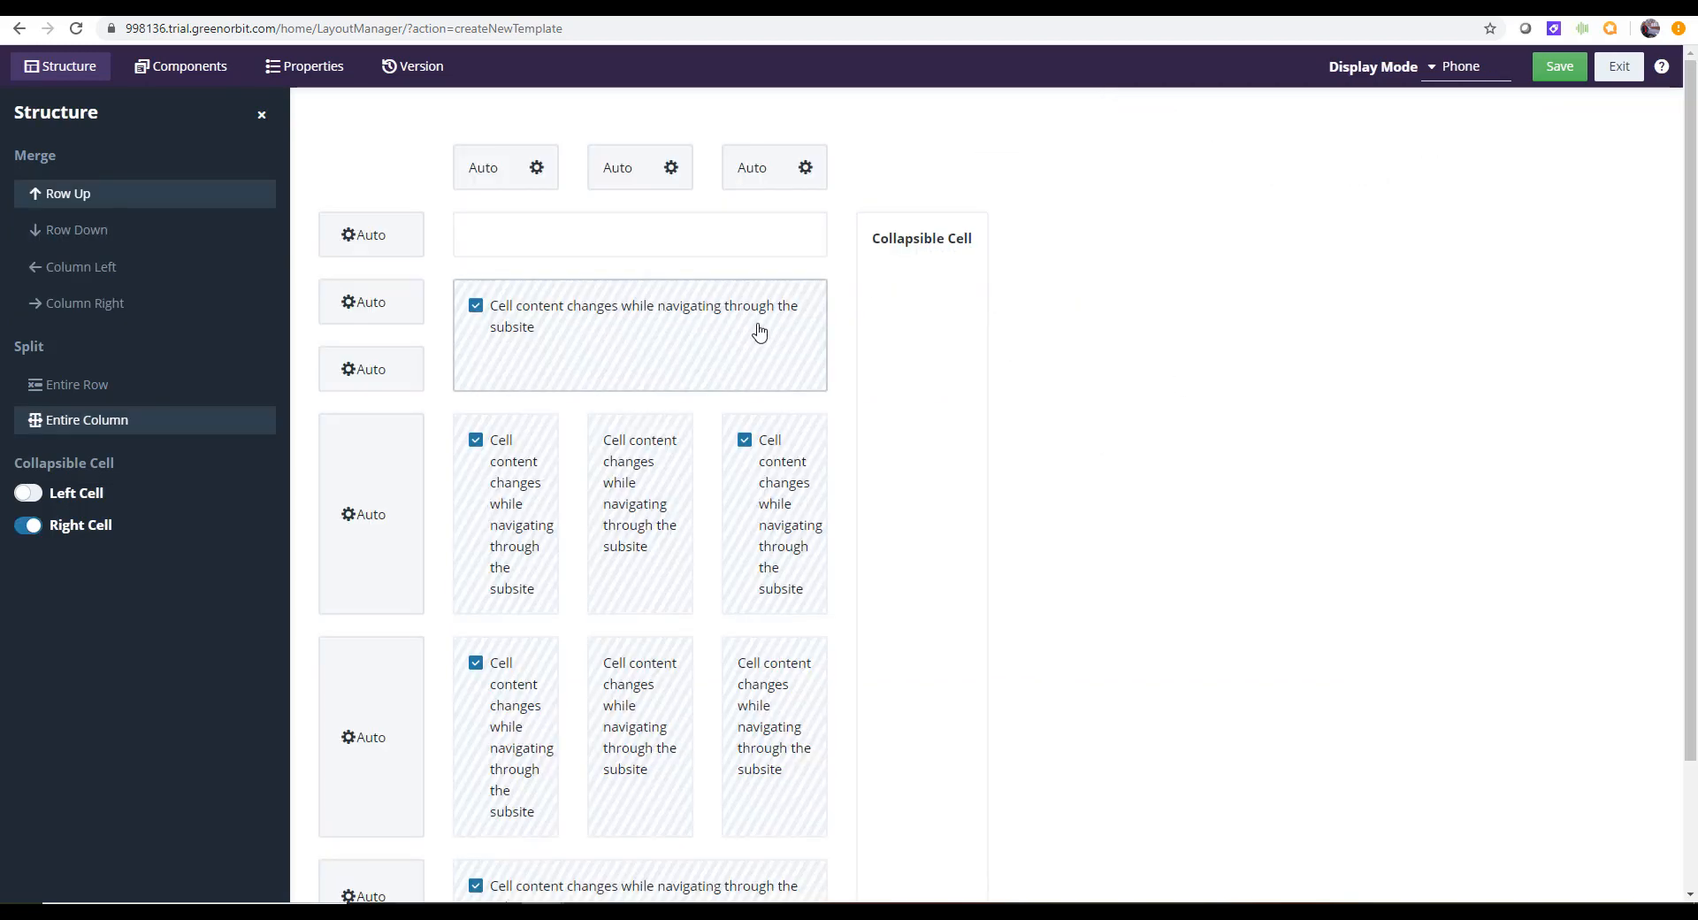
pyautogui.click(71, 493)
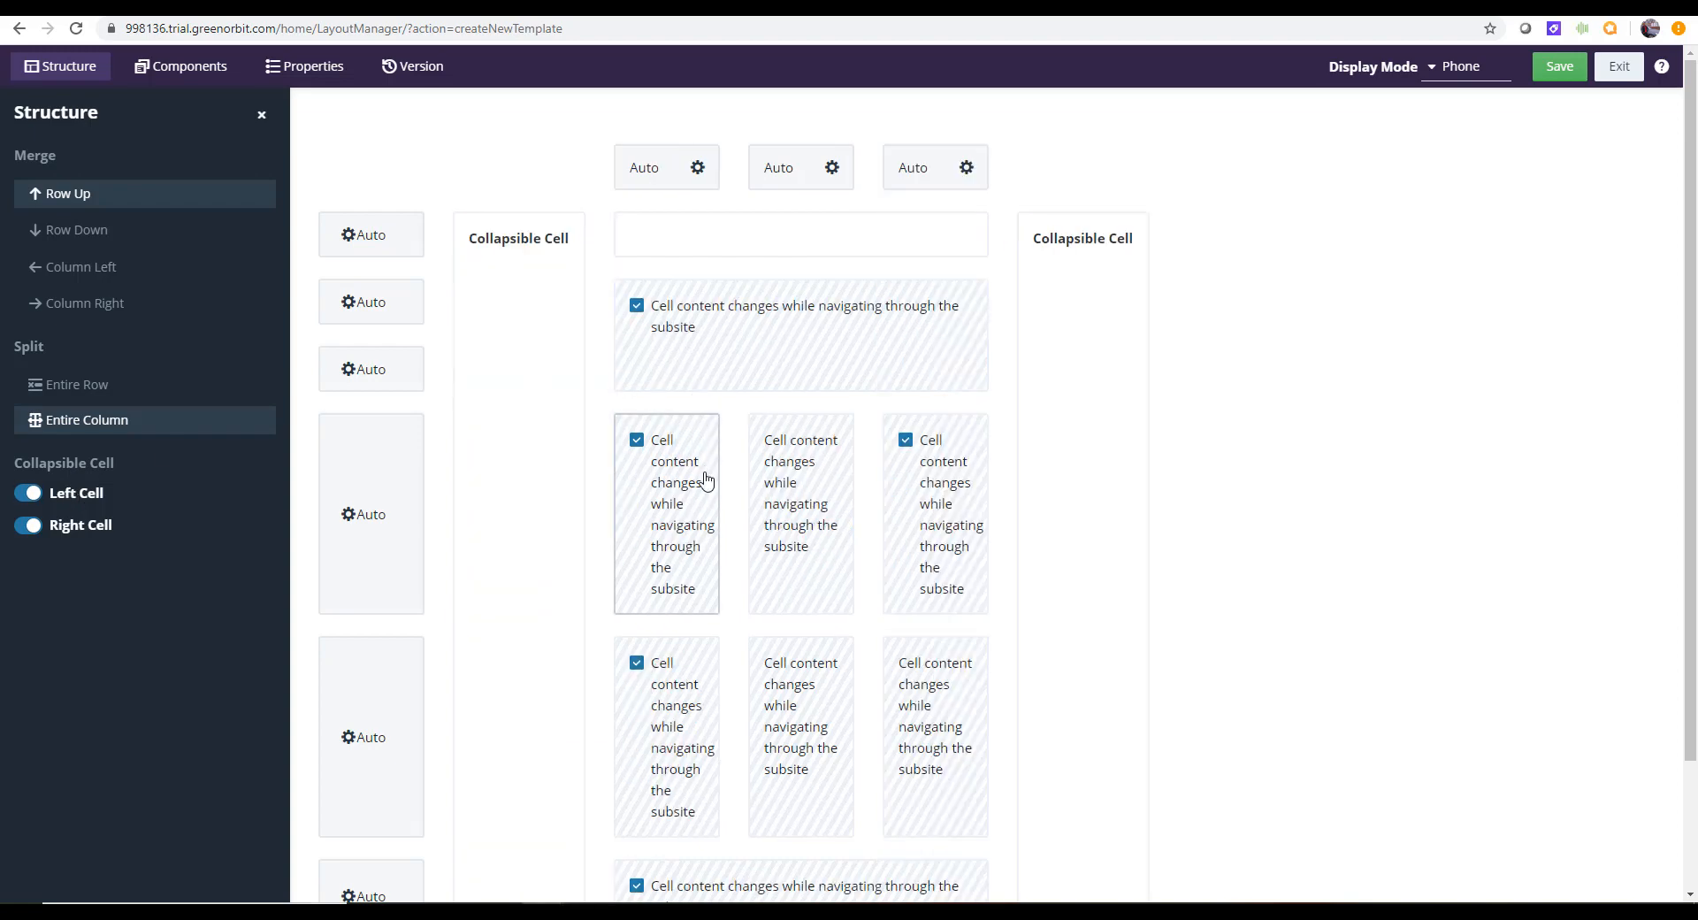
# Delete the entire first column of the Phone layout and review the remaining two-column structure
pyautogui.click(698, 167)
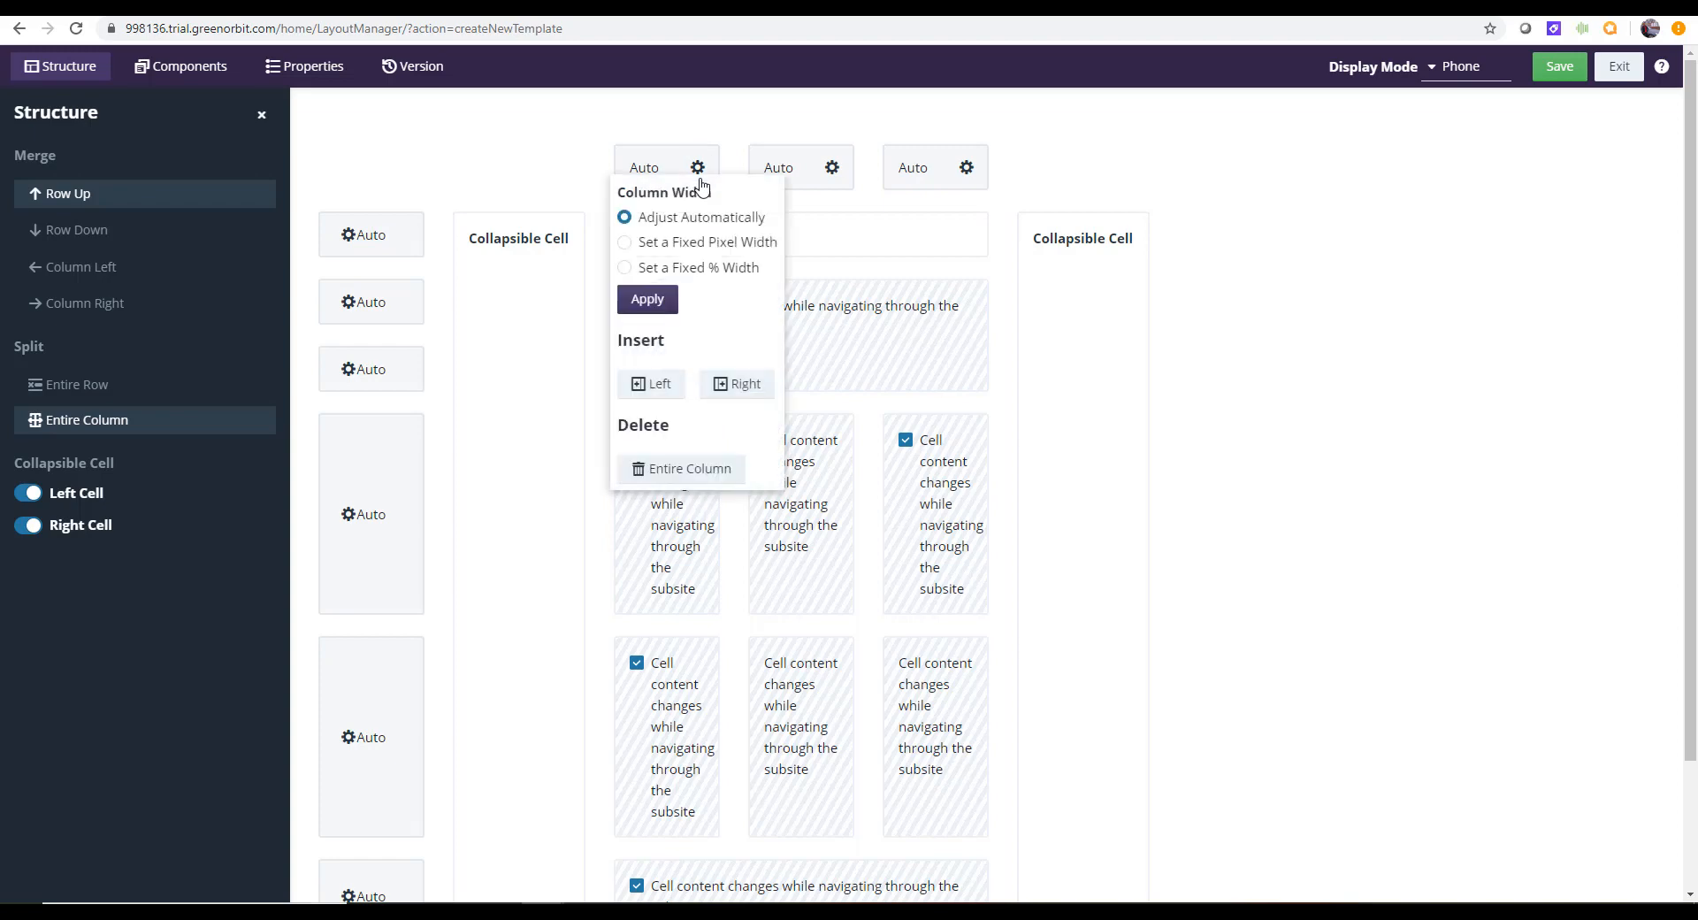
pyautogui.click(707, 473)
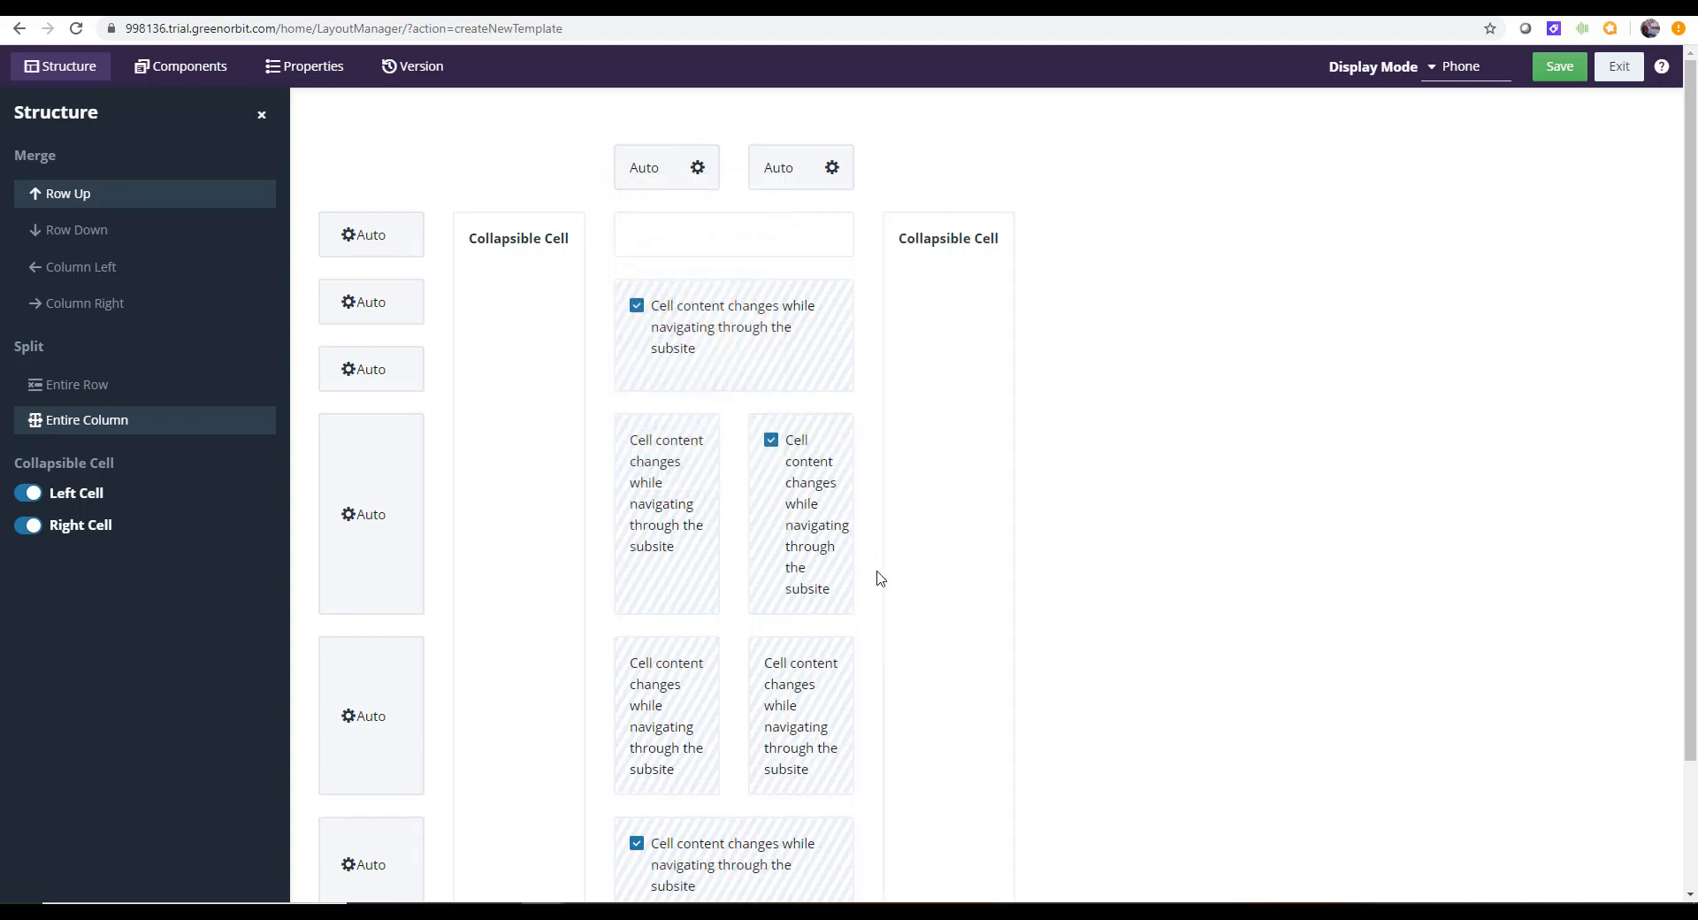
pyautogui.scroll(-2, 875, 576)
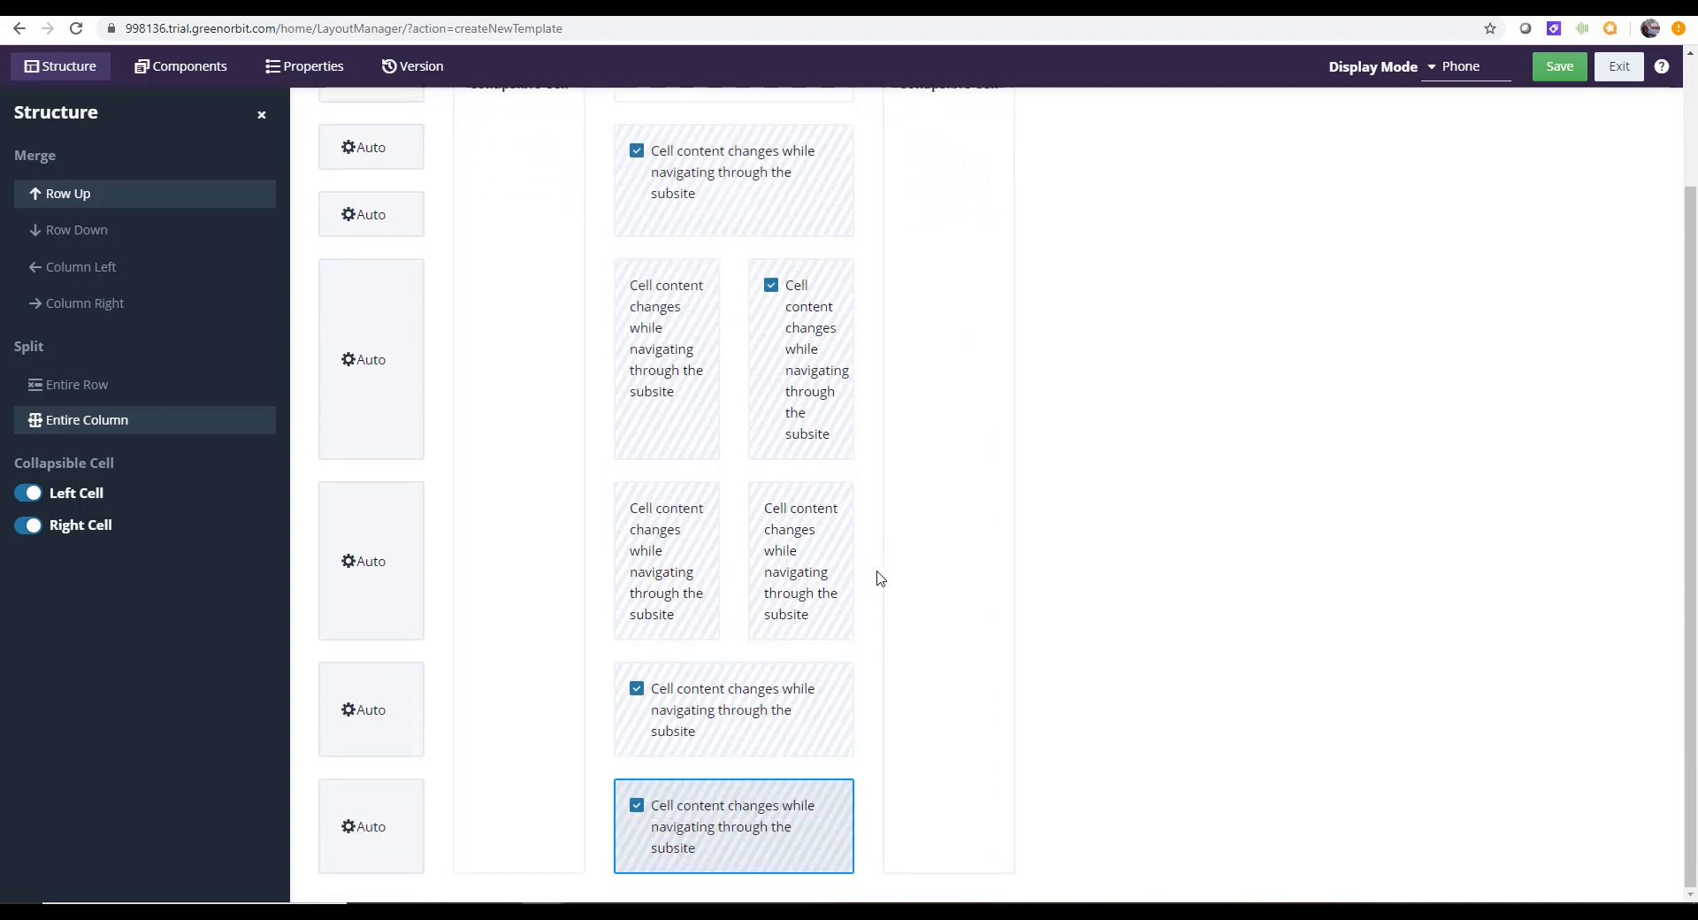
pyautogui.scroll(2, 880, 578)
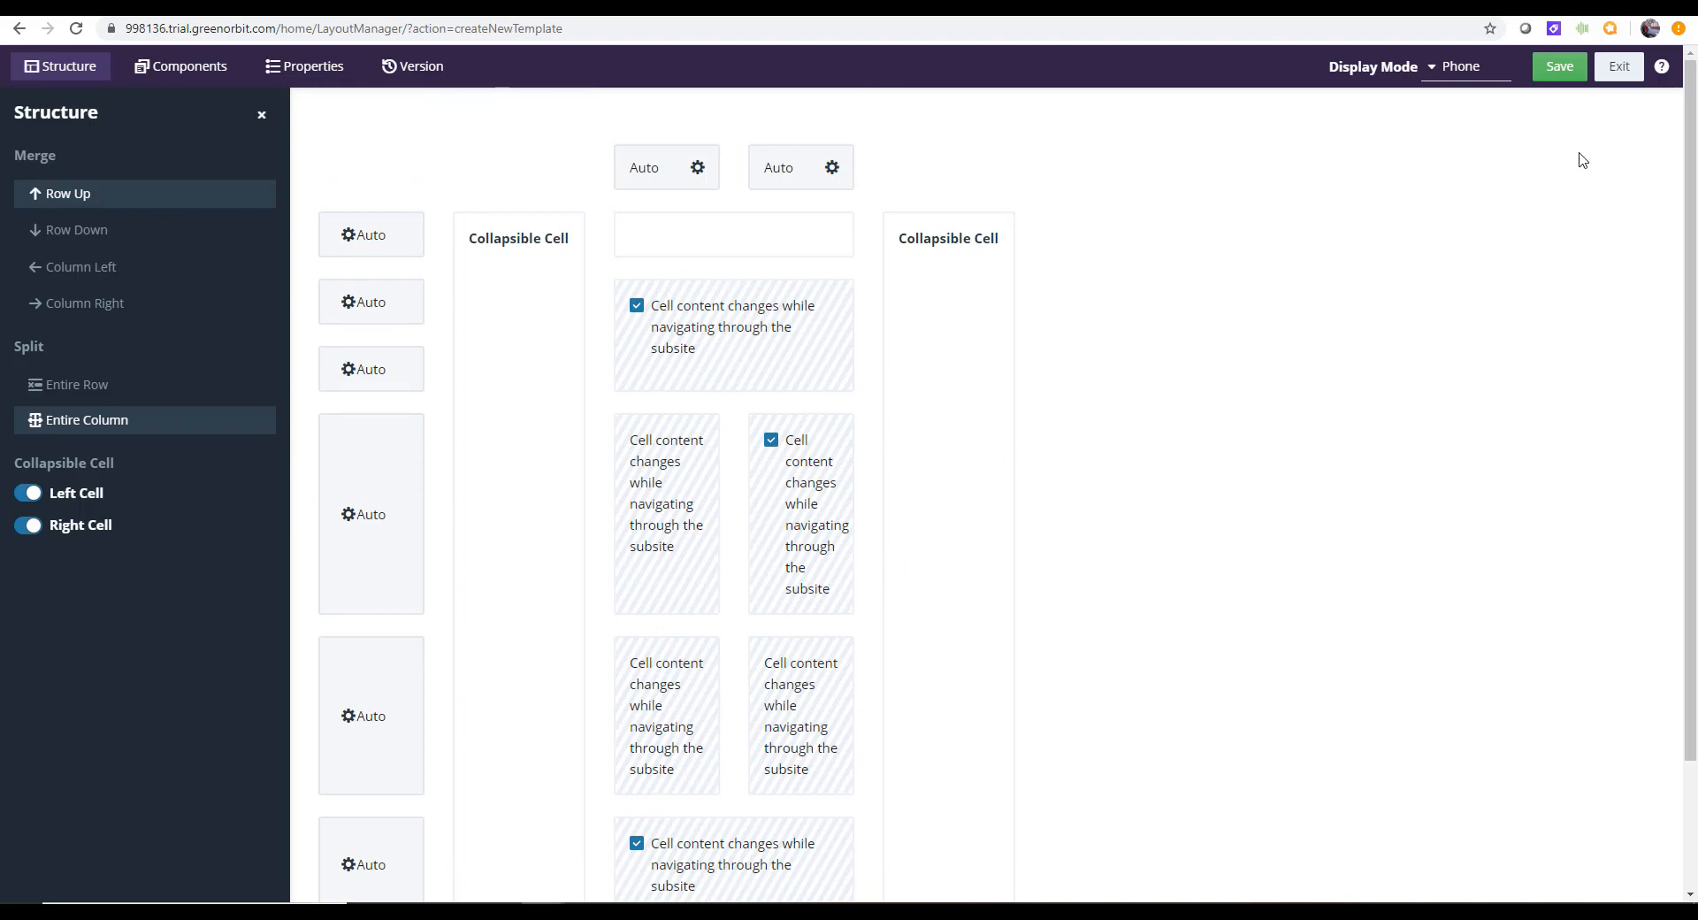
# Save the template with the description "Created subsite template for training" and show the list of subsite templates
pyautogui.click(1559, 73)
pyautogui.click(912, 307)
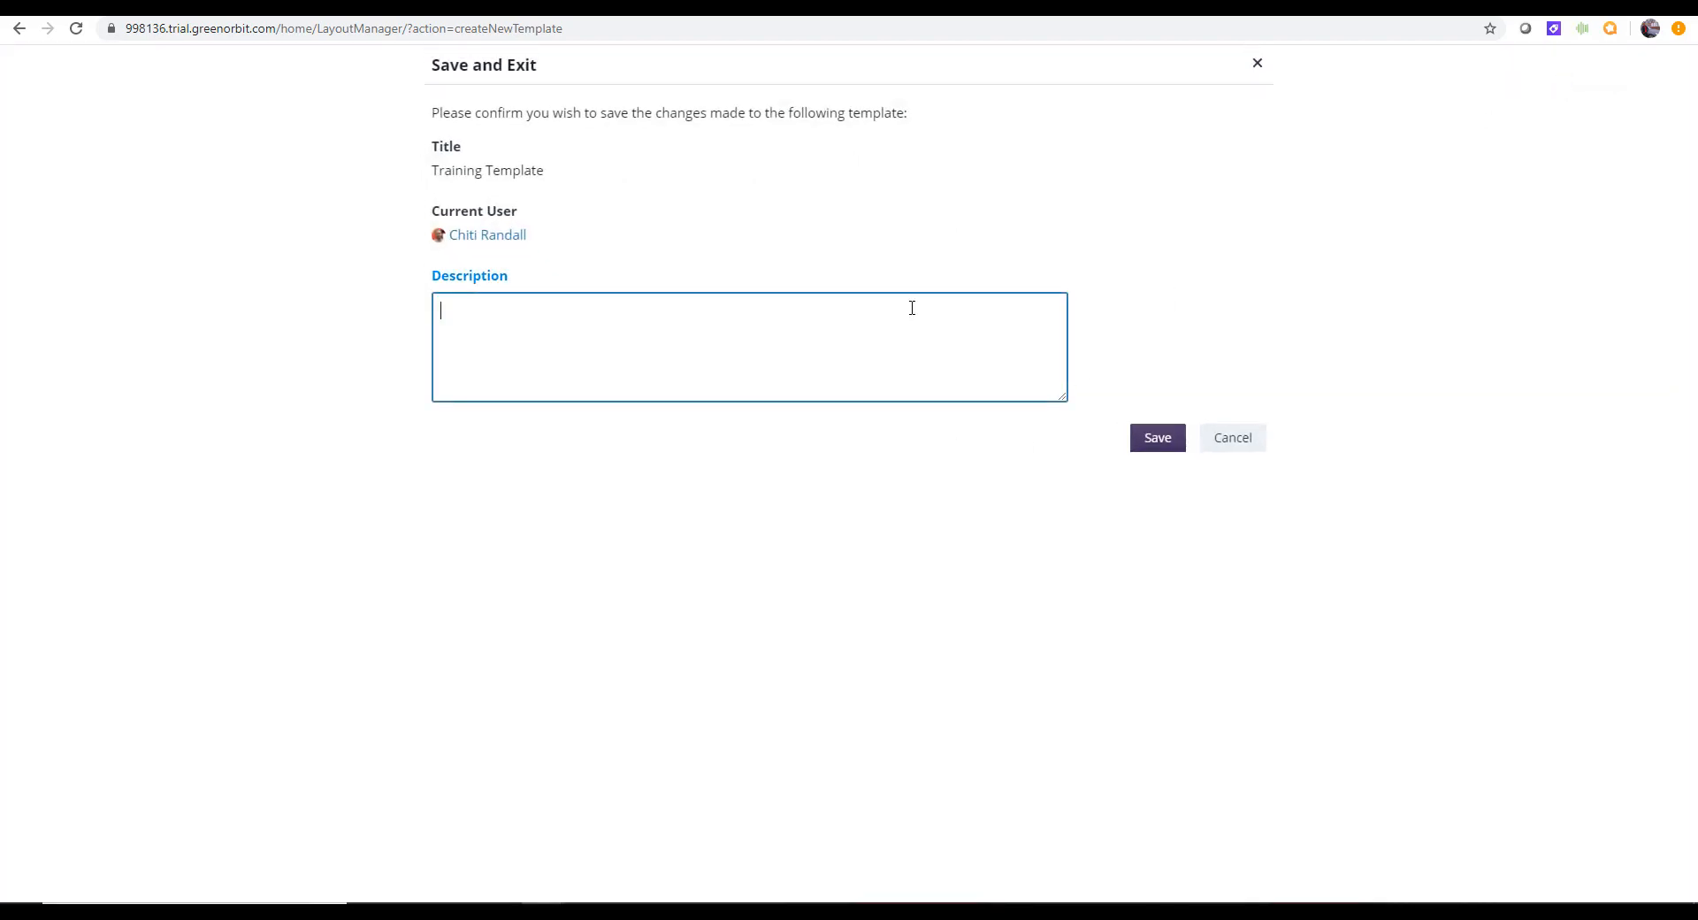
pyautogui.write('Created subsite template fo')
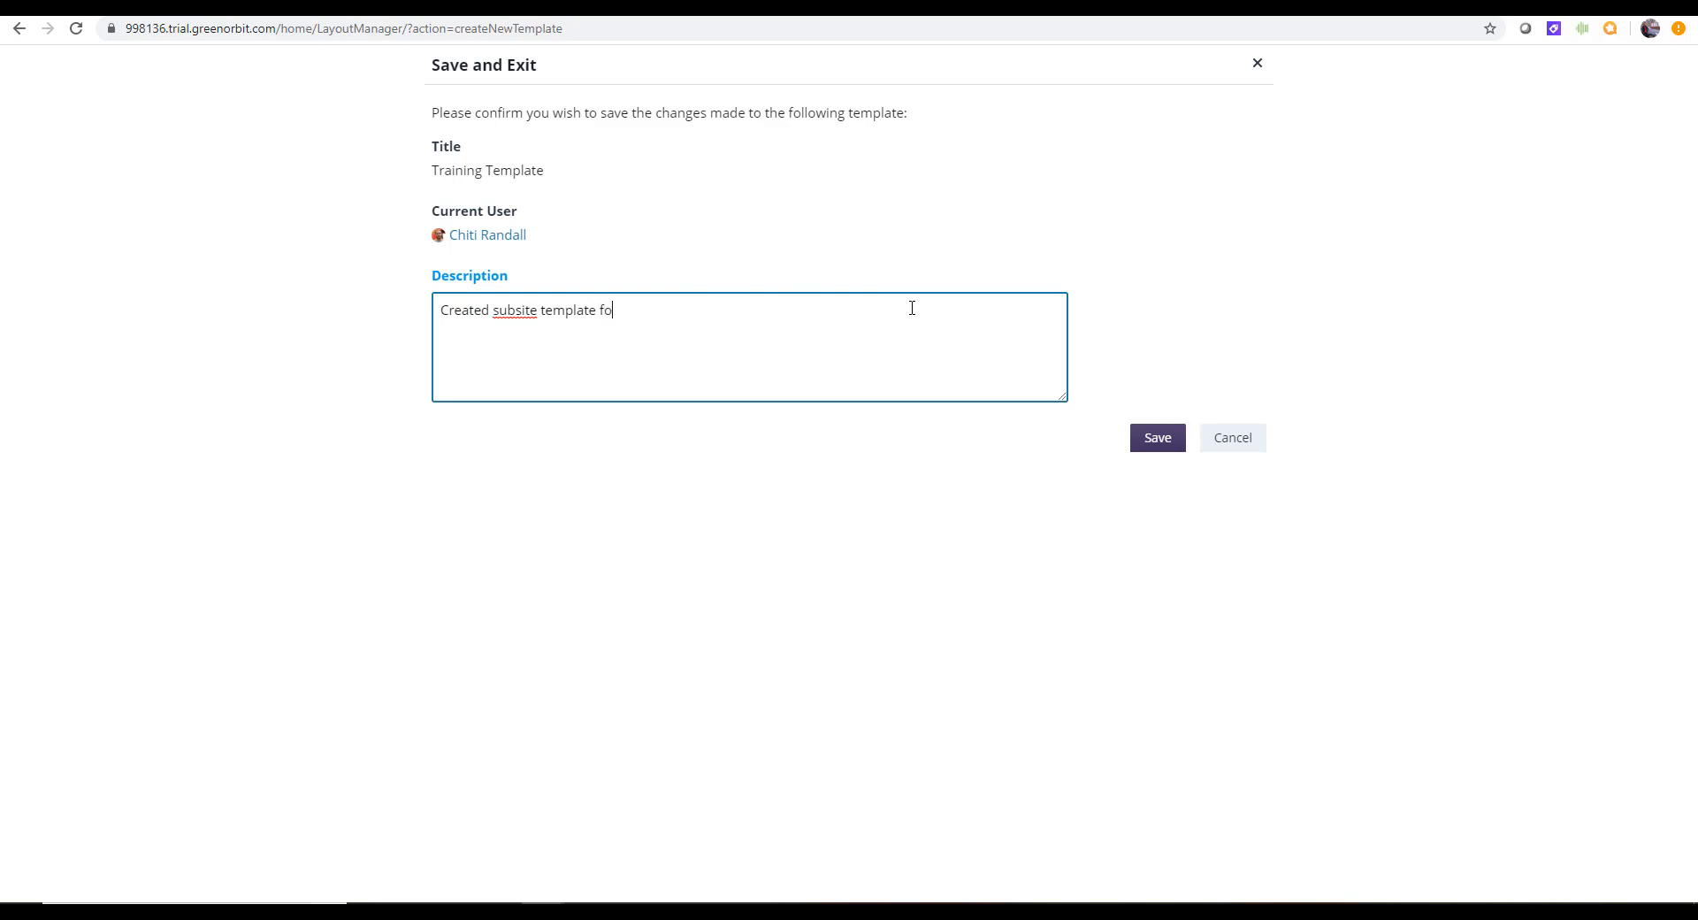
pyautogui.write('r training')
pyautogui.click(1158, 440)
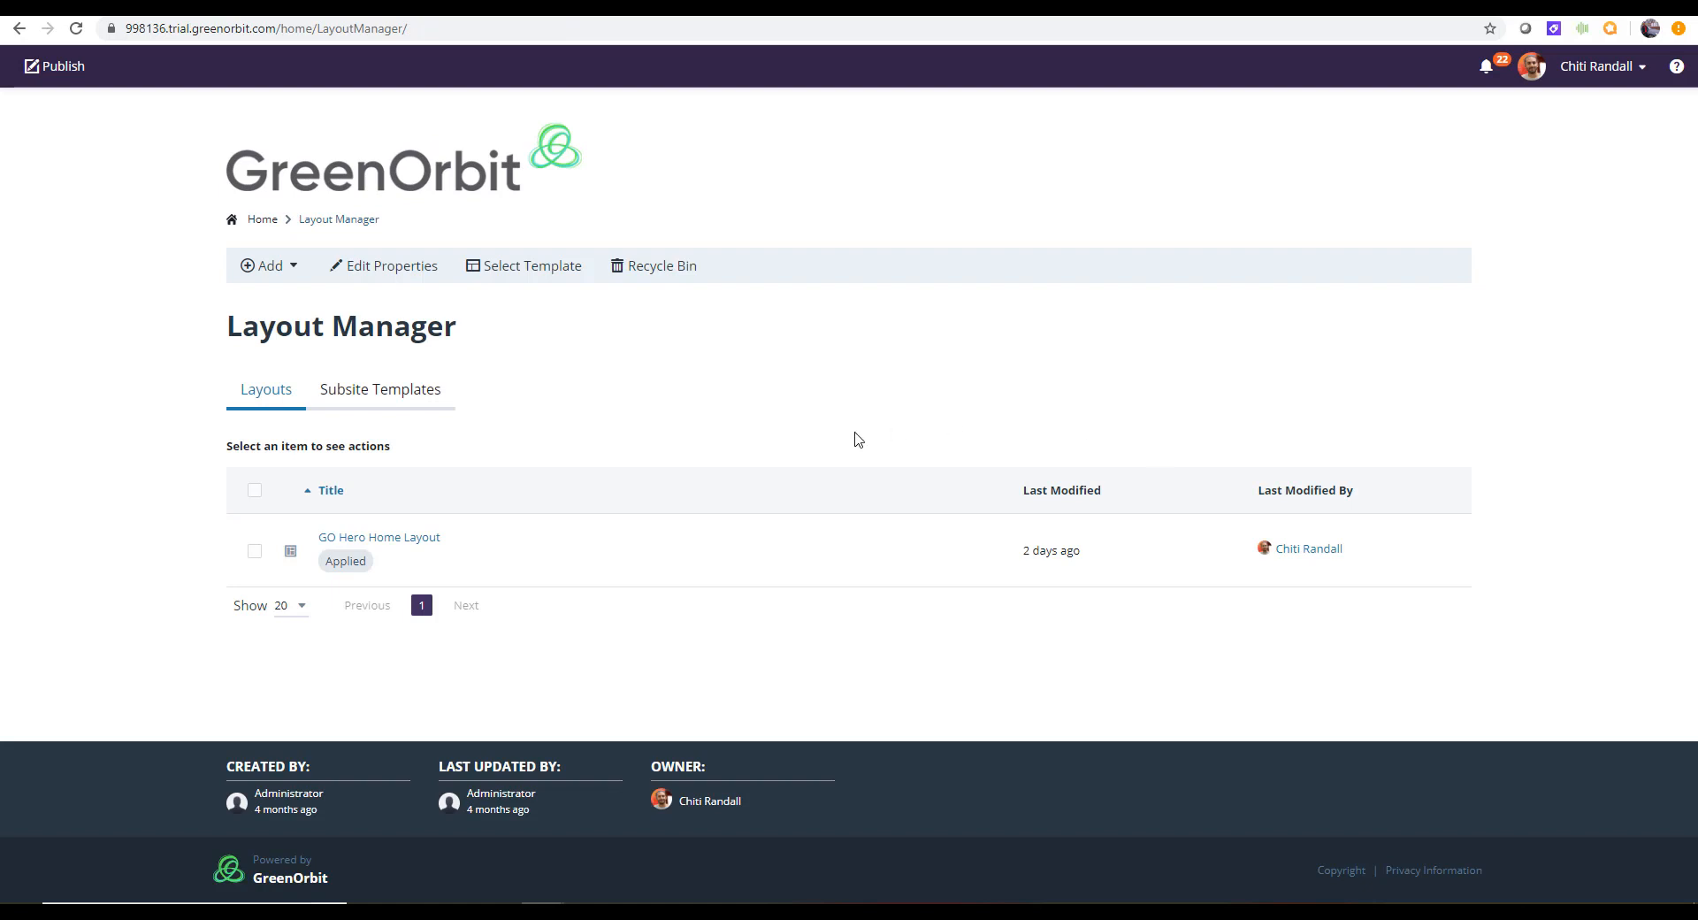
pyautogui.click(393, 406)
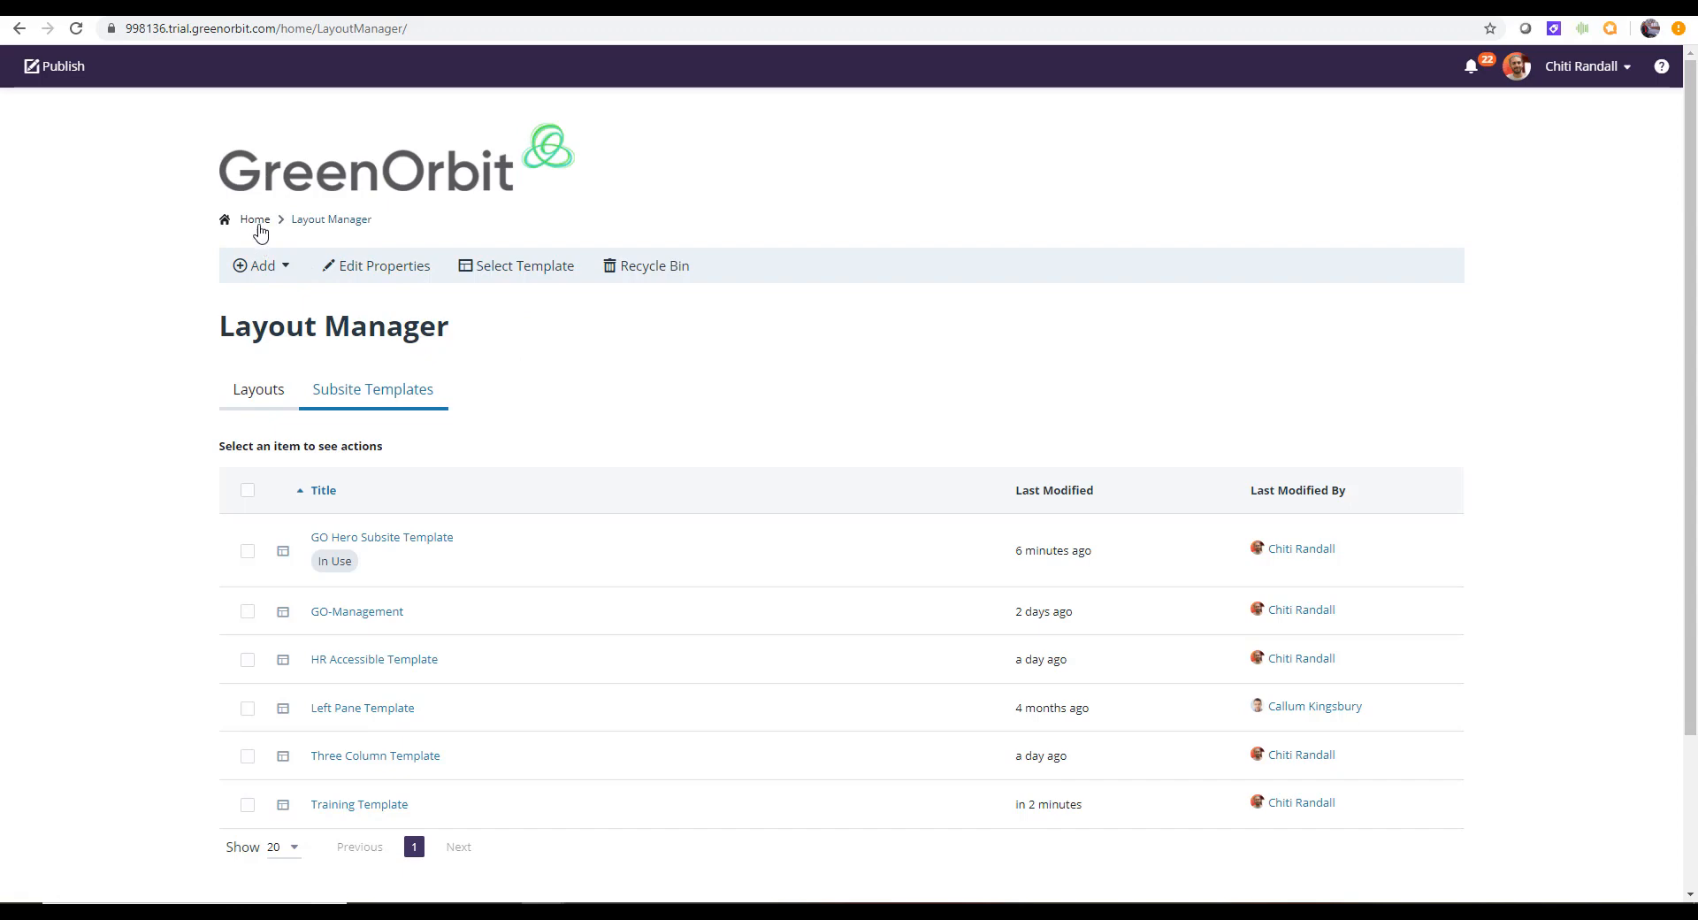
# Start a new layout and title it "Training New Hires"
pyautogui.click(272, 267)
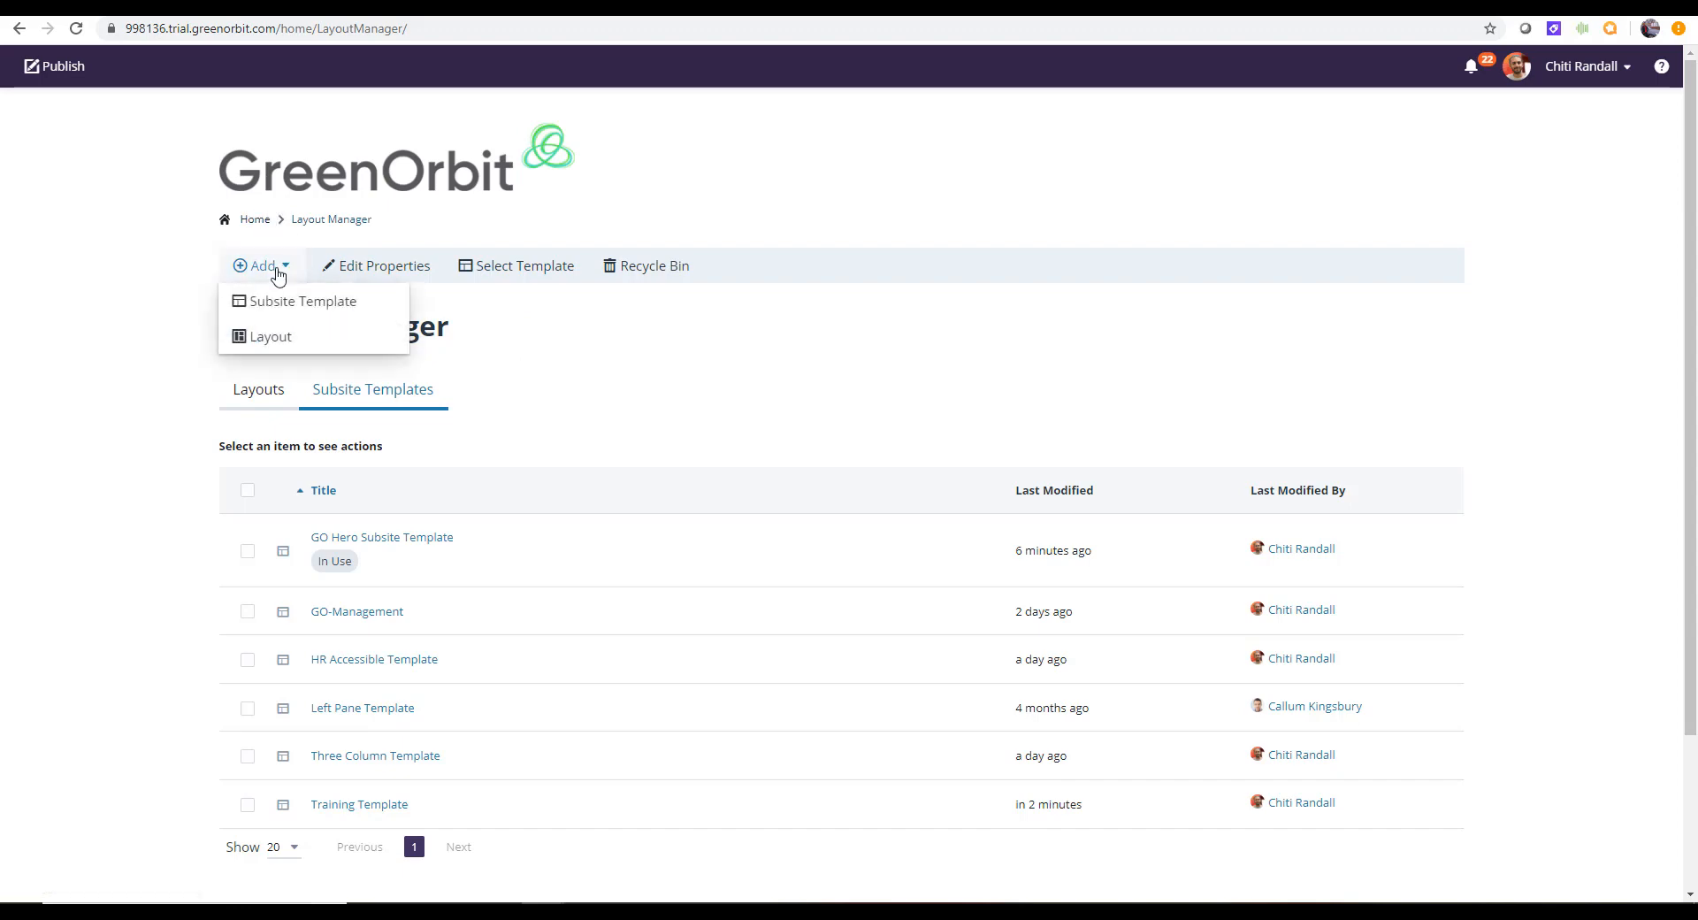
pyautogui.click(285, 343)
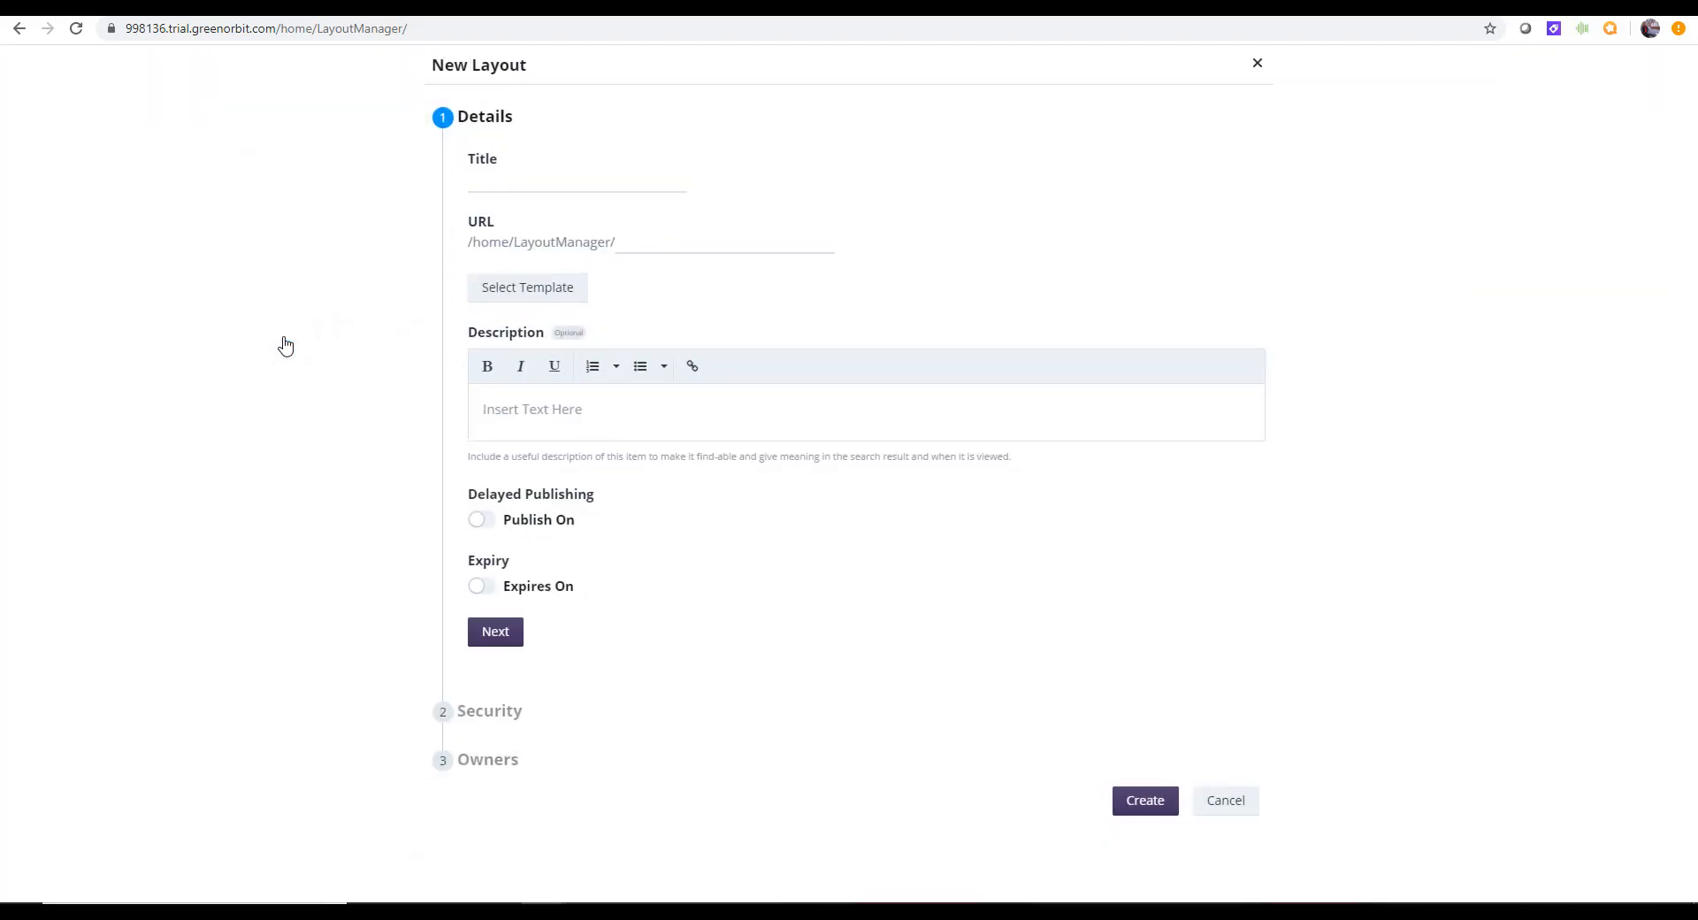
pyautogui.click(552, 185)
pyautogui.write('Training New Hi')
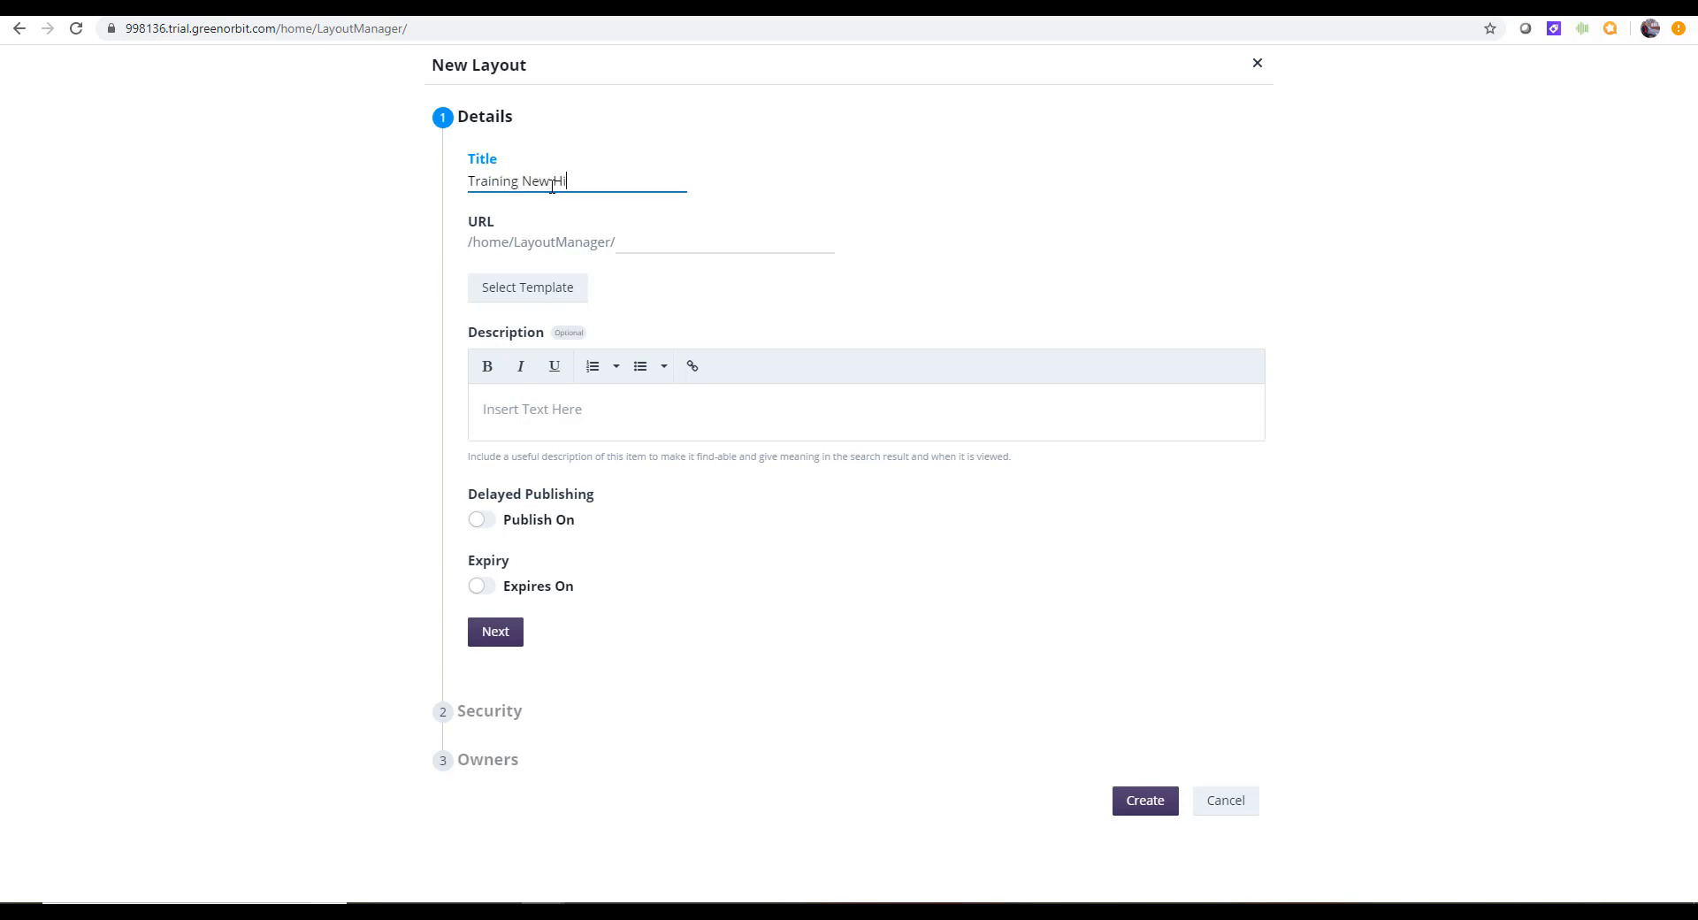
pyautogui.write('res')
pyautogui.press('Tab')
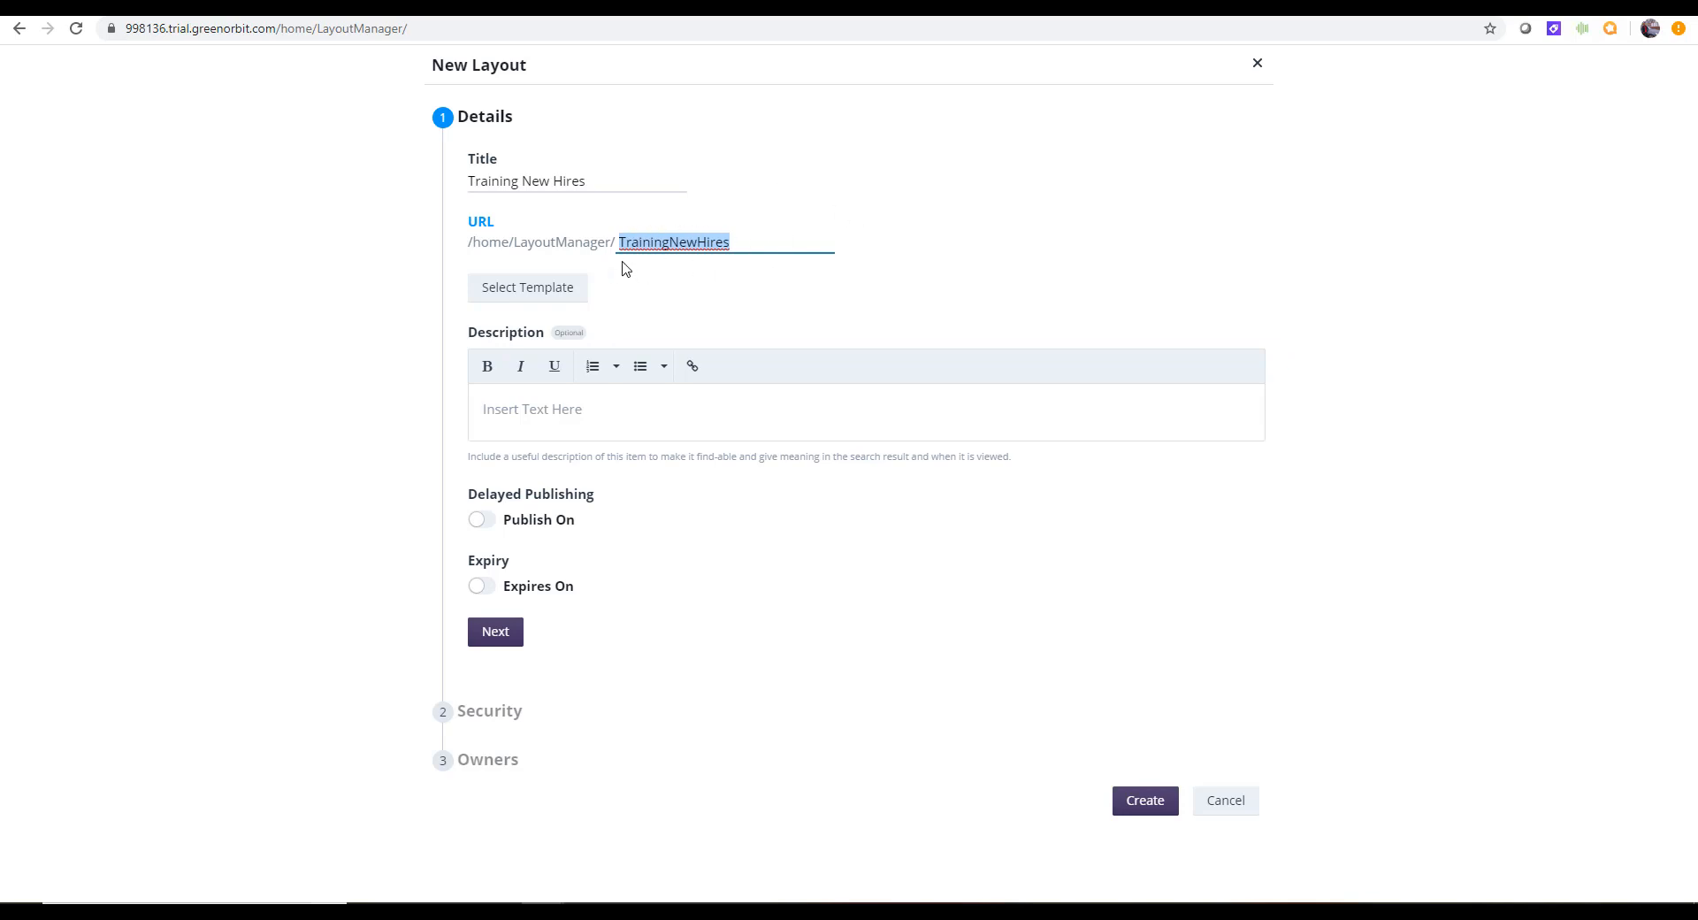
# Enter "New Hire Layout" as the new layout's description and try to continue past the details
pyautogui.click(572, 440)
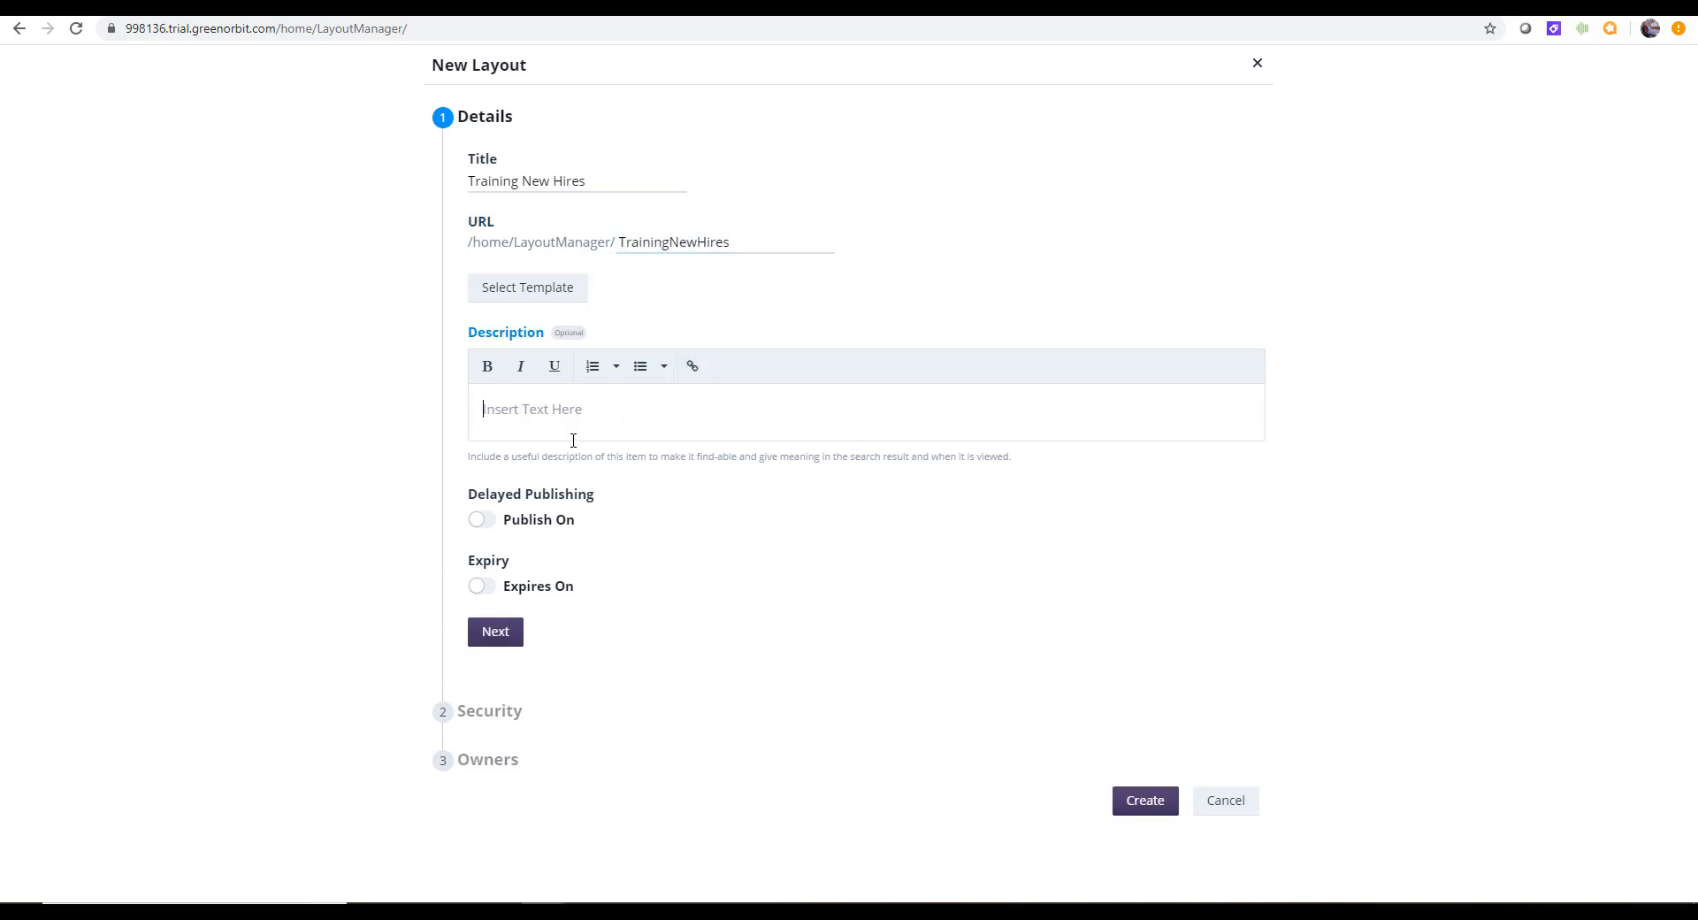
pyautogui.write('New Hir')
pyautogui.write('e Layout')
pyautogui.click(496, 631)
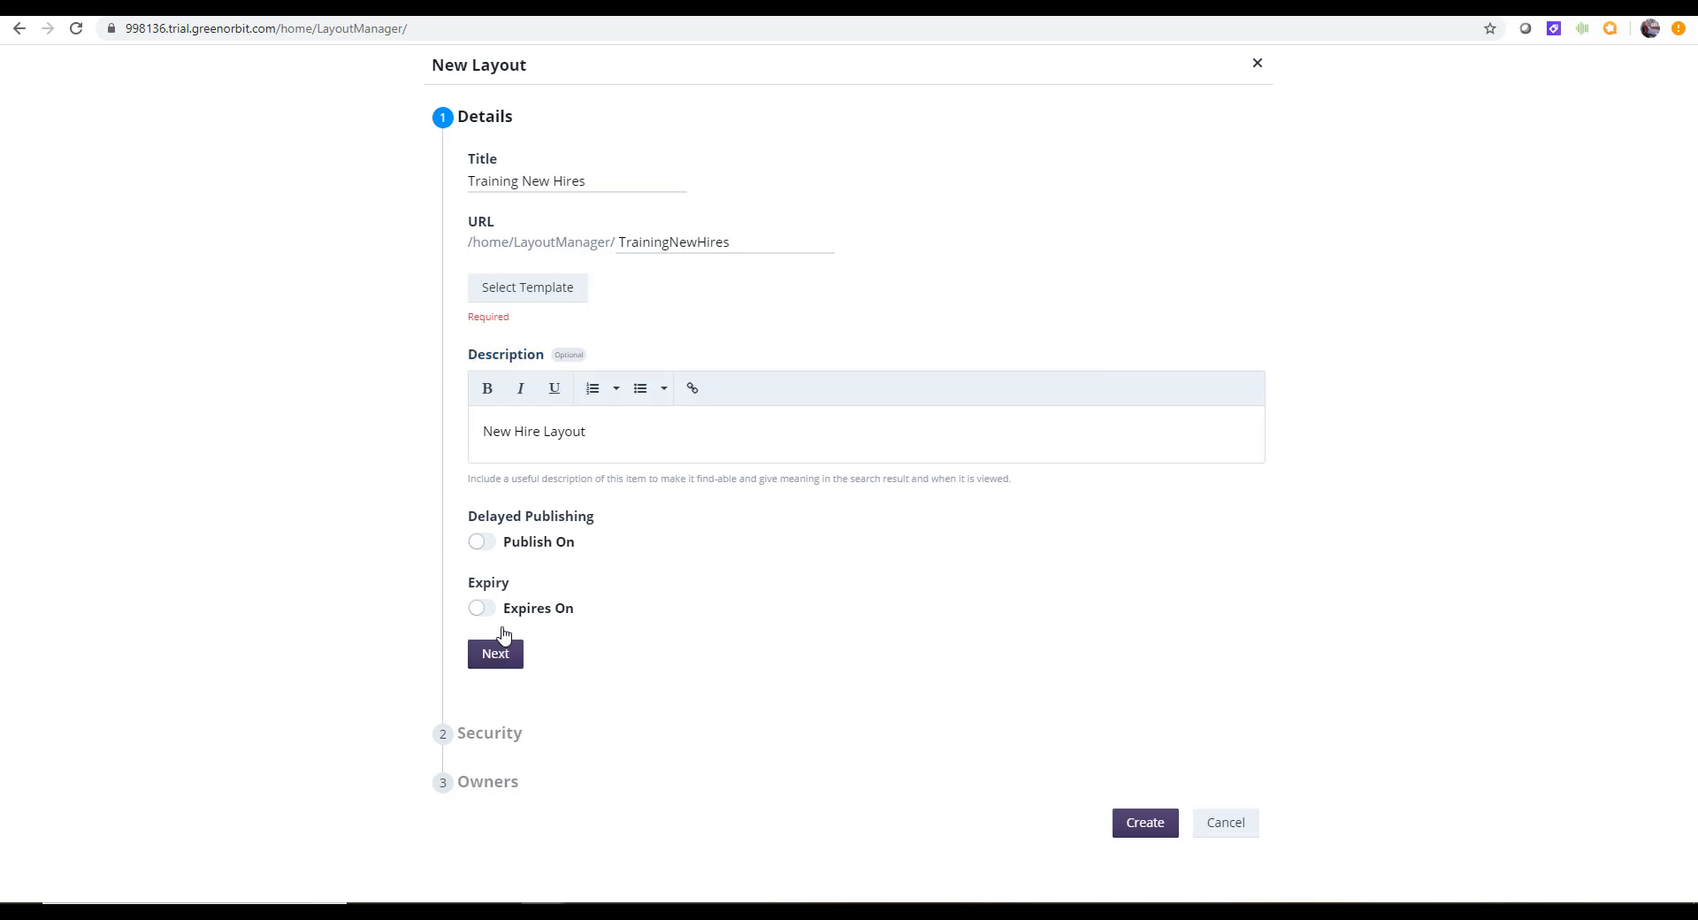
pyautogui.click(504, 662)
# Choose Training Template as the template for the new layout and review the layout's details
pyautogui.click(547, 296)
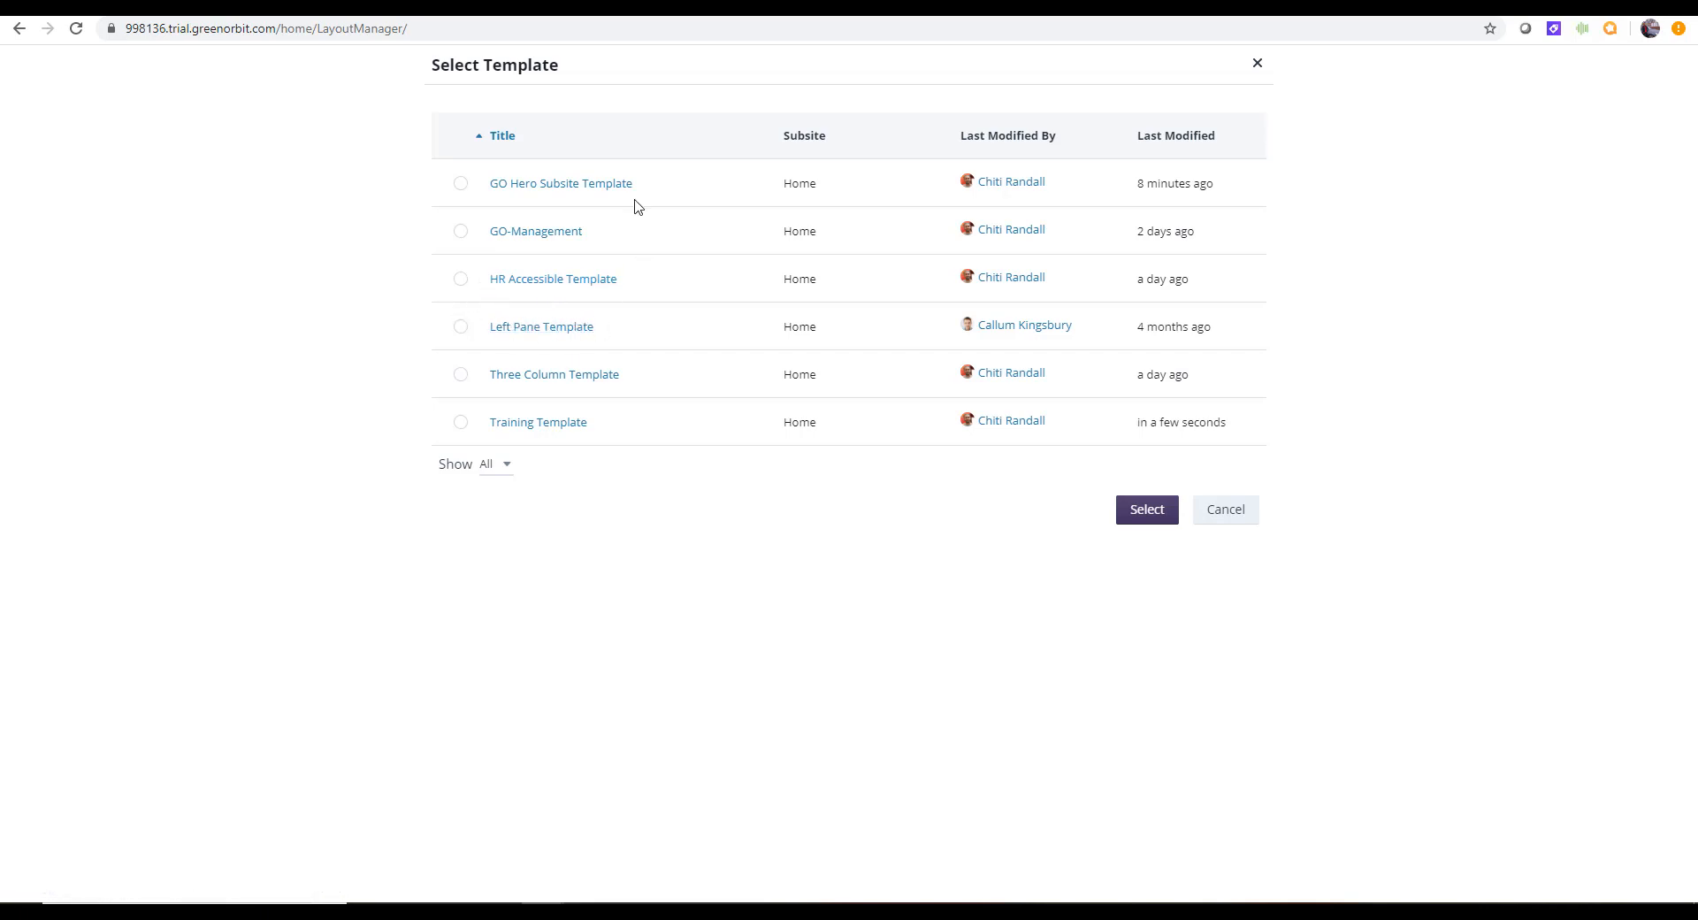
pyautogui.click(462, 424)
pyautogui.click(1153, 511)
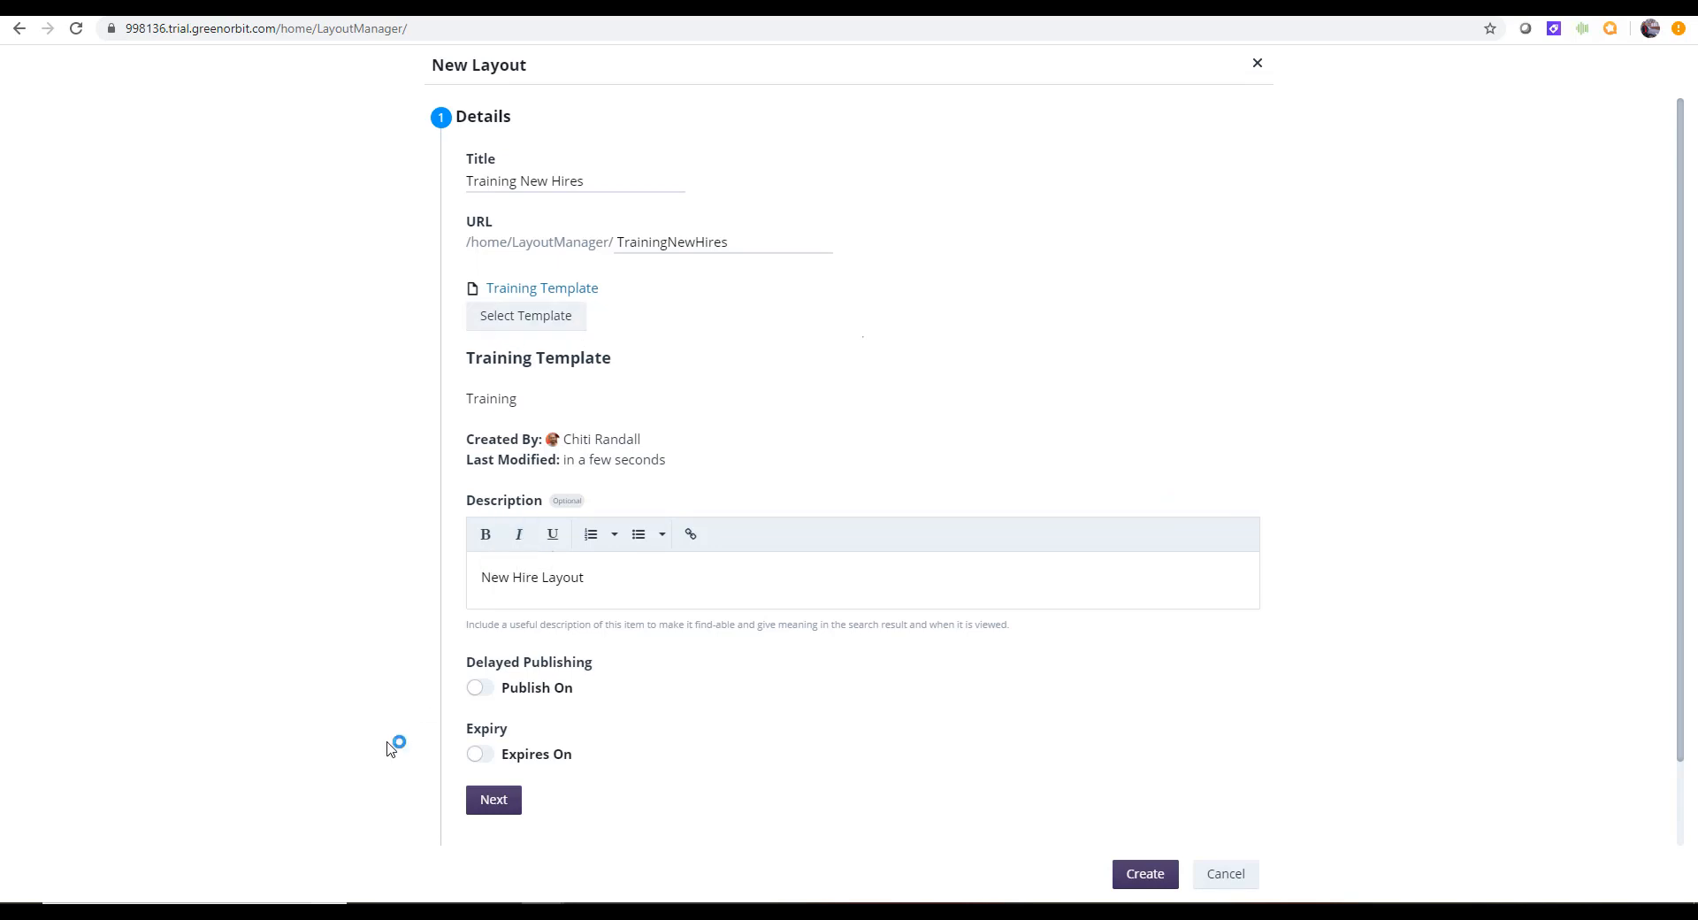
pyautogui.scroll(-1, 389, 747)
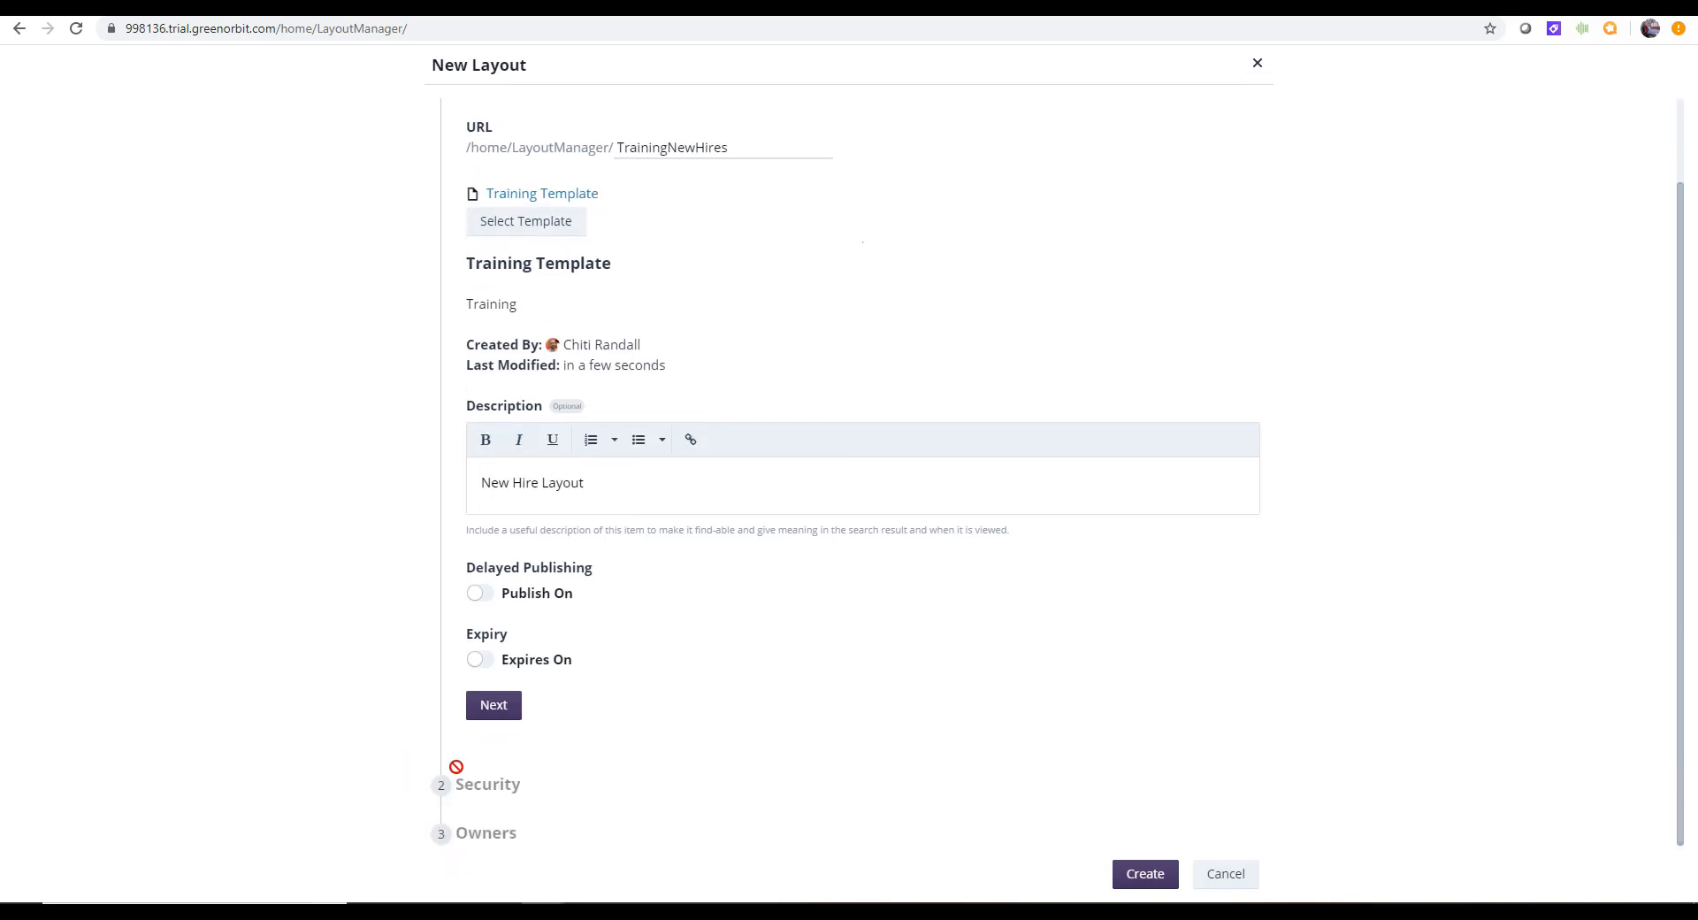
pyautogui.scroll(1, 451, 806)
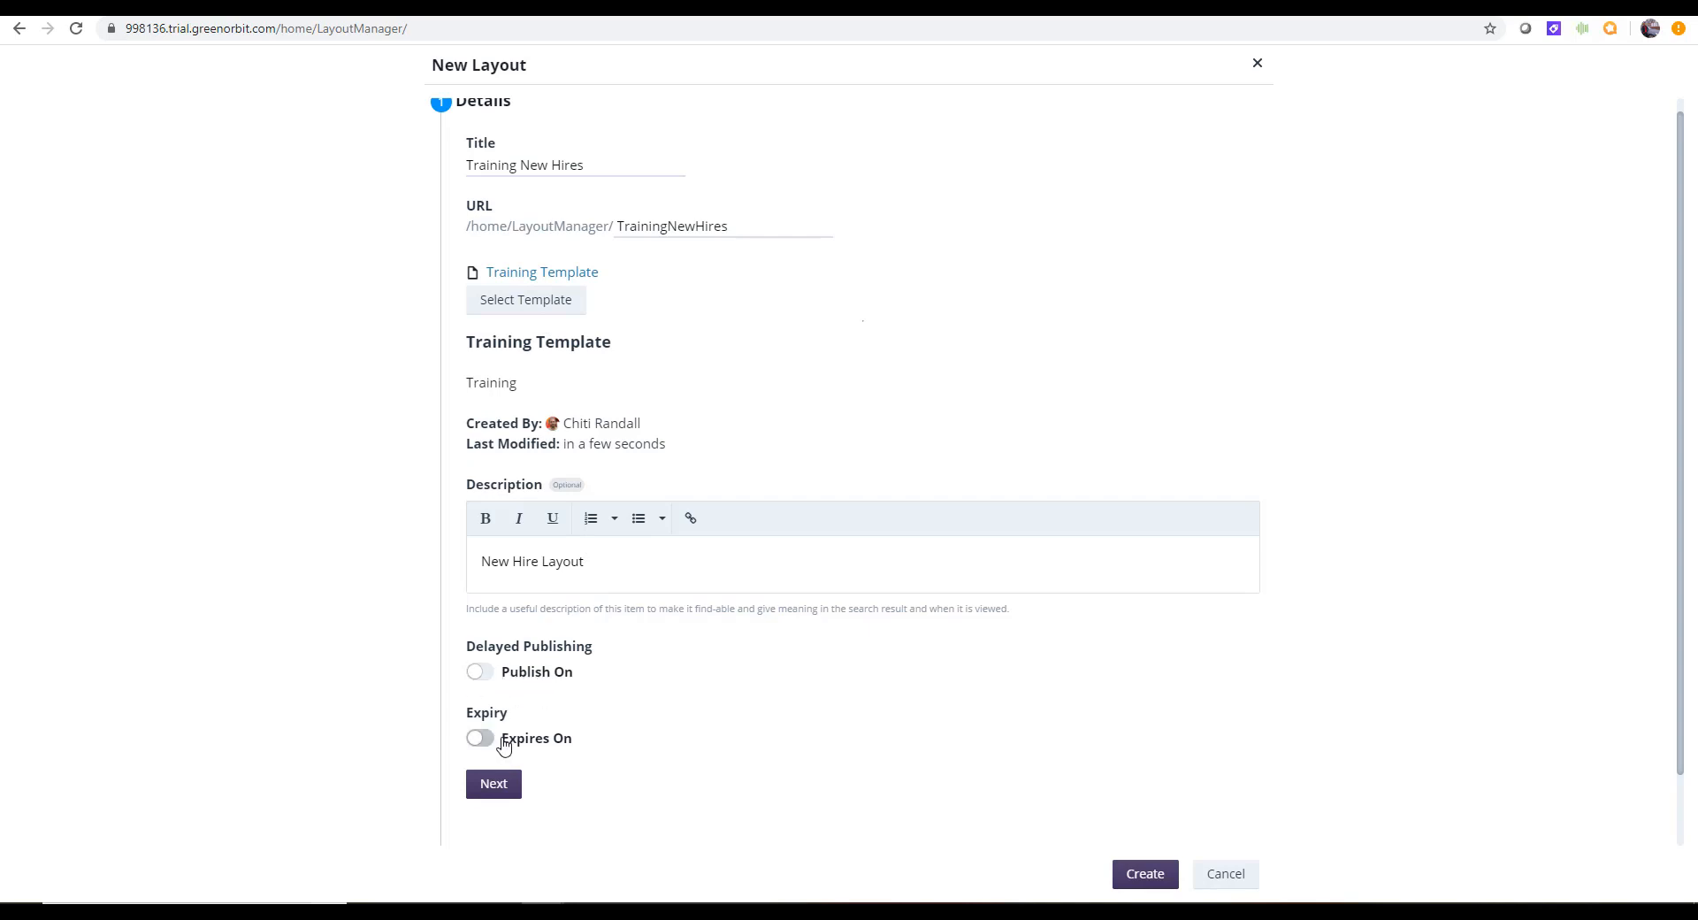
# Continue through the security and owner settings without changing them and create the layout
pyautogui.click(501, 786)
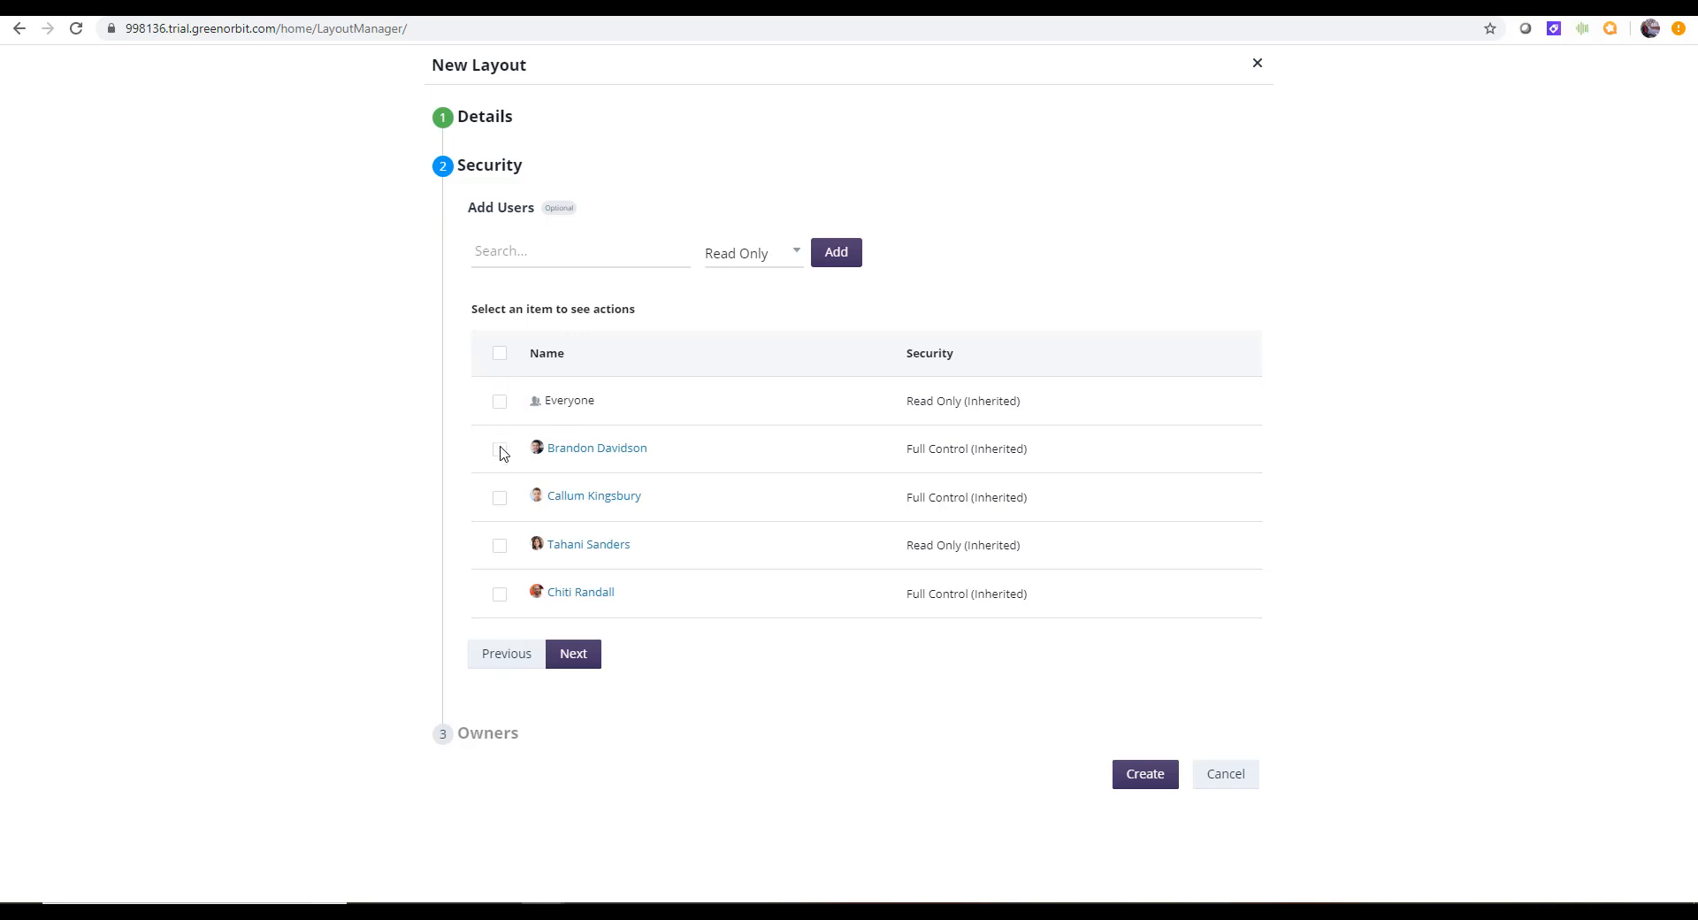
pyautogui.click(564, 655)
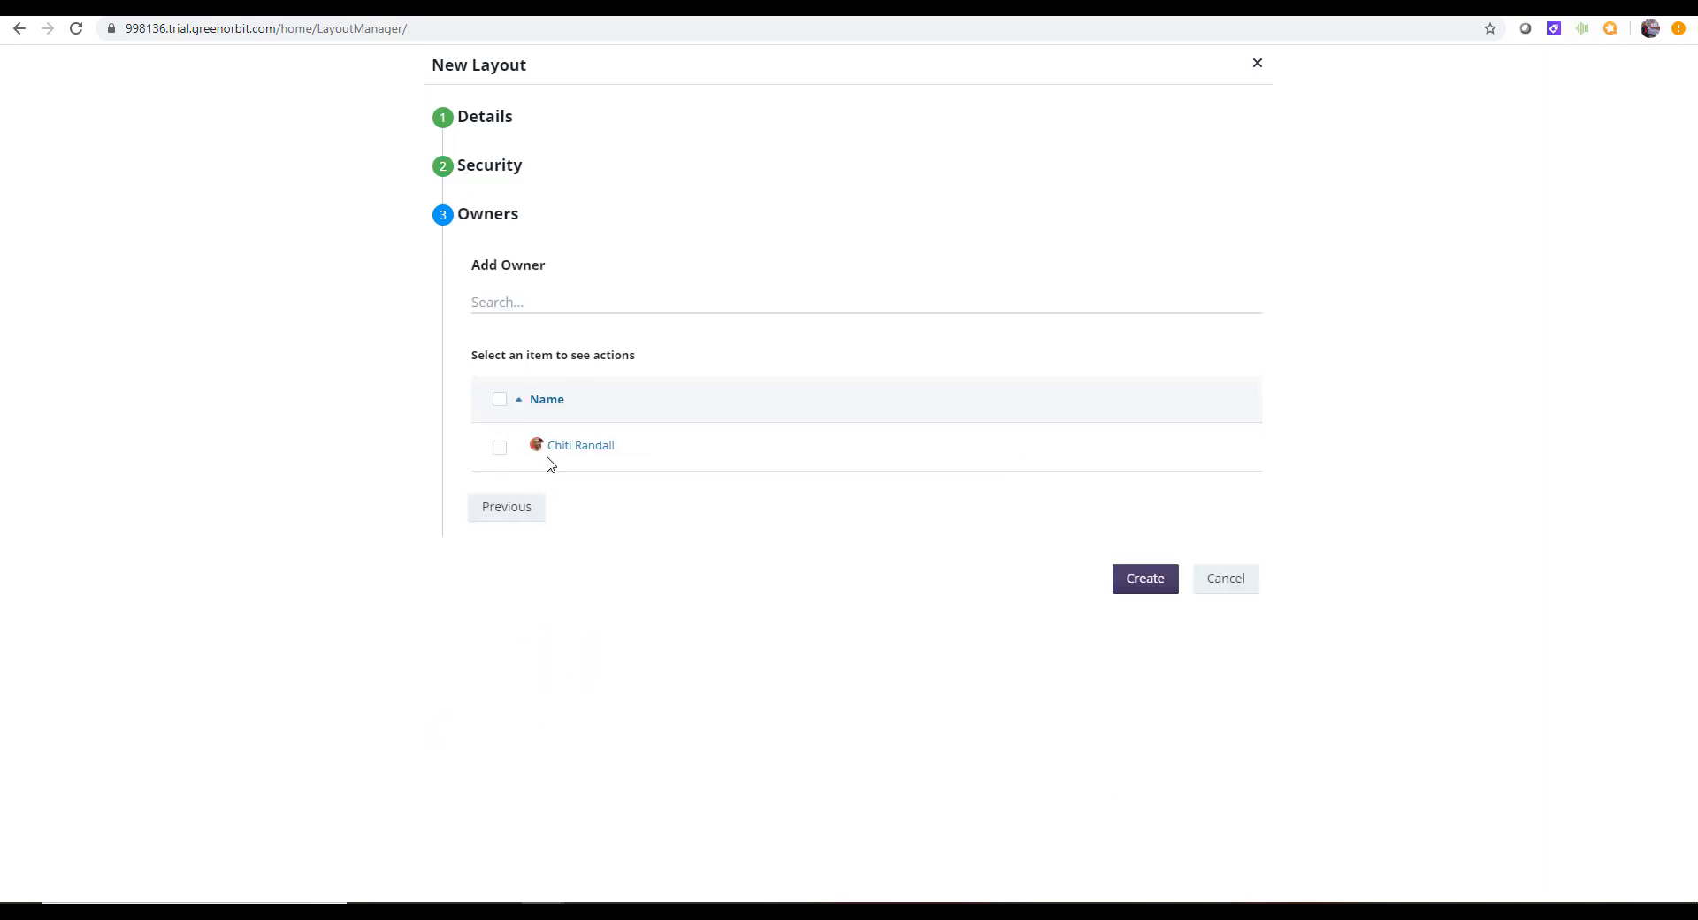
pyautogui.click(1142, 587)
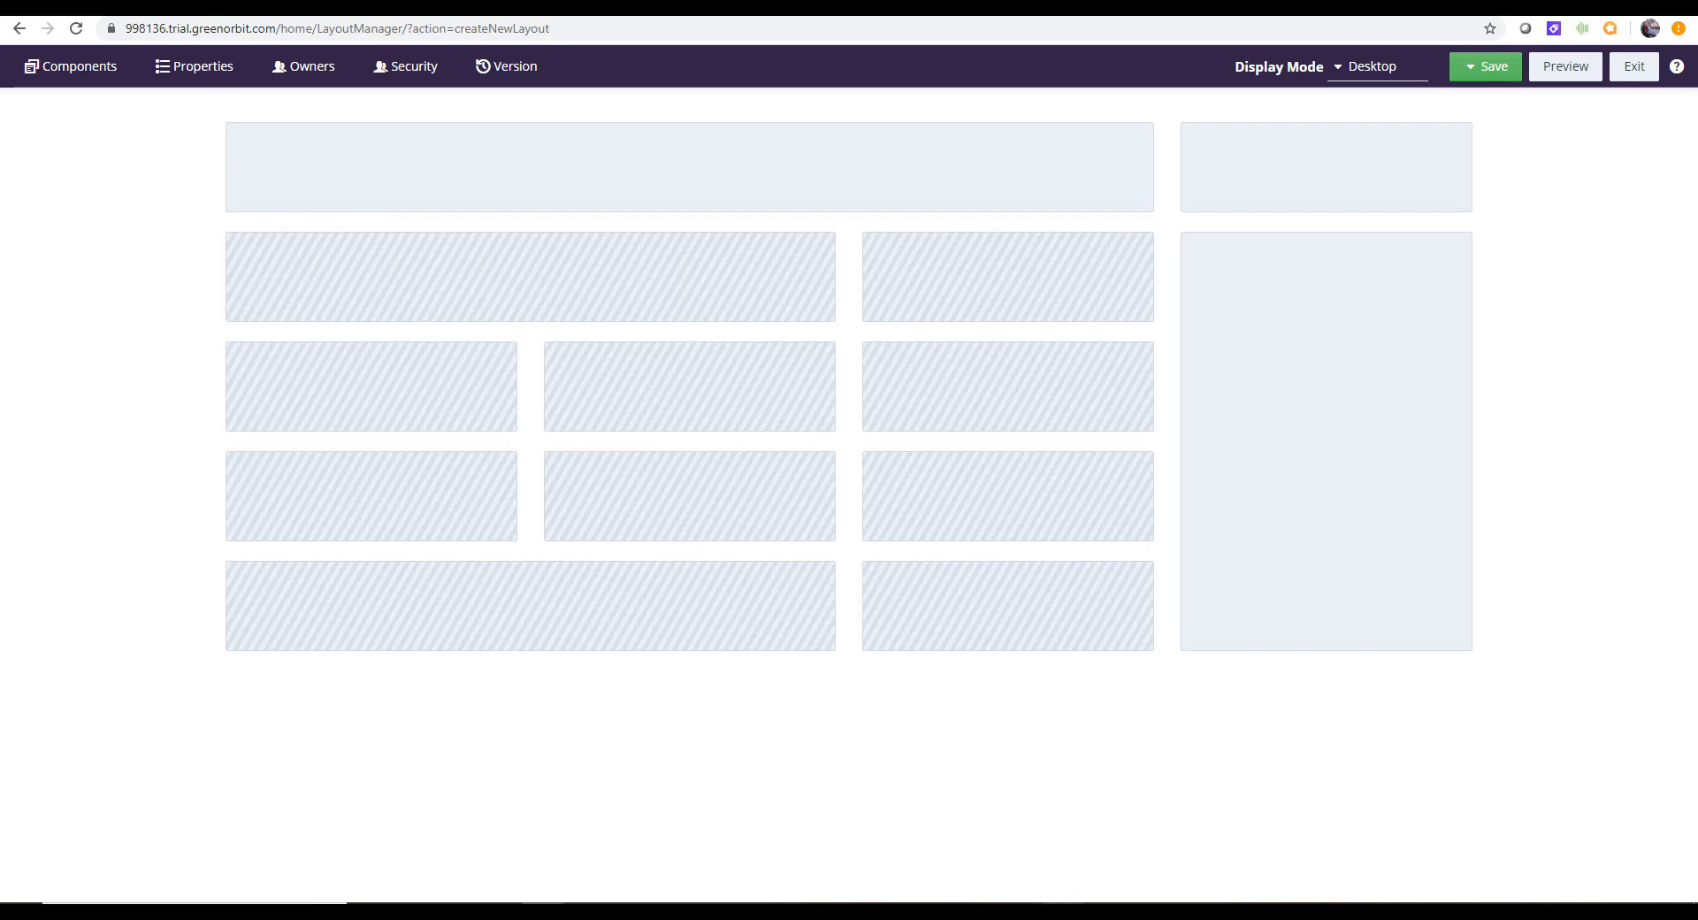
pyautogui.click(1062, 914)
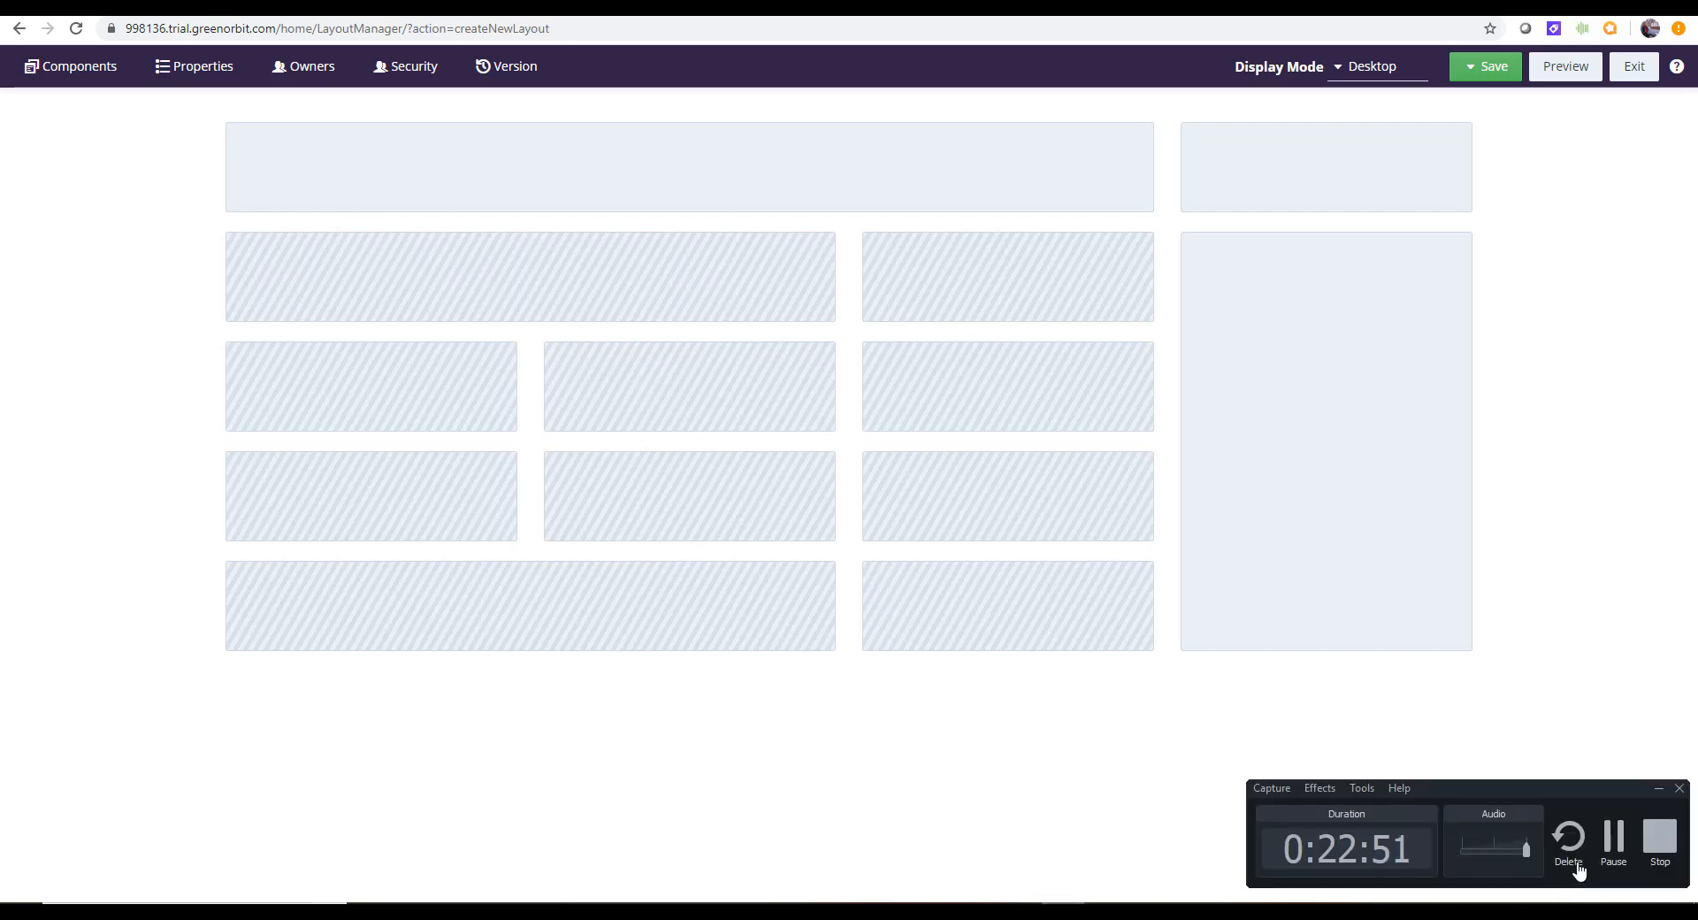
pyautogui.click(1676, 845)
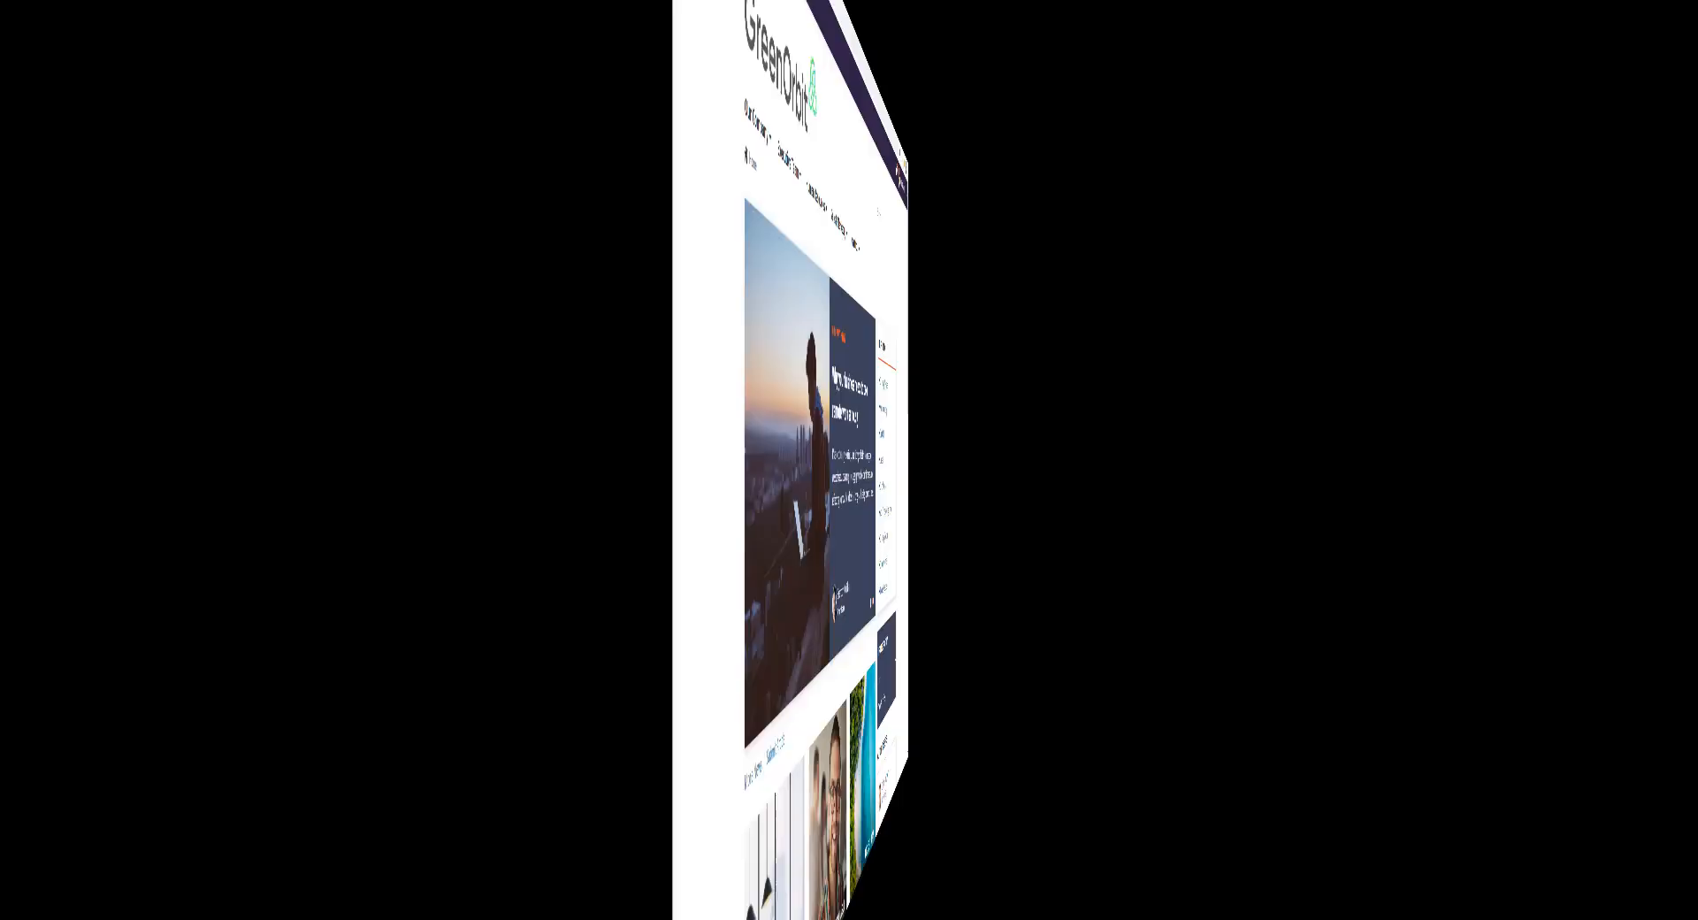